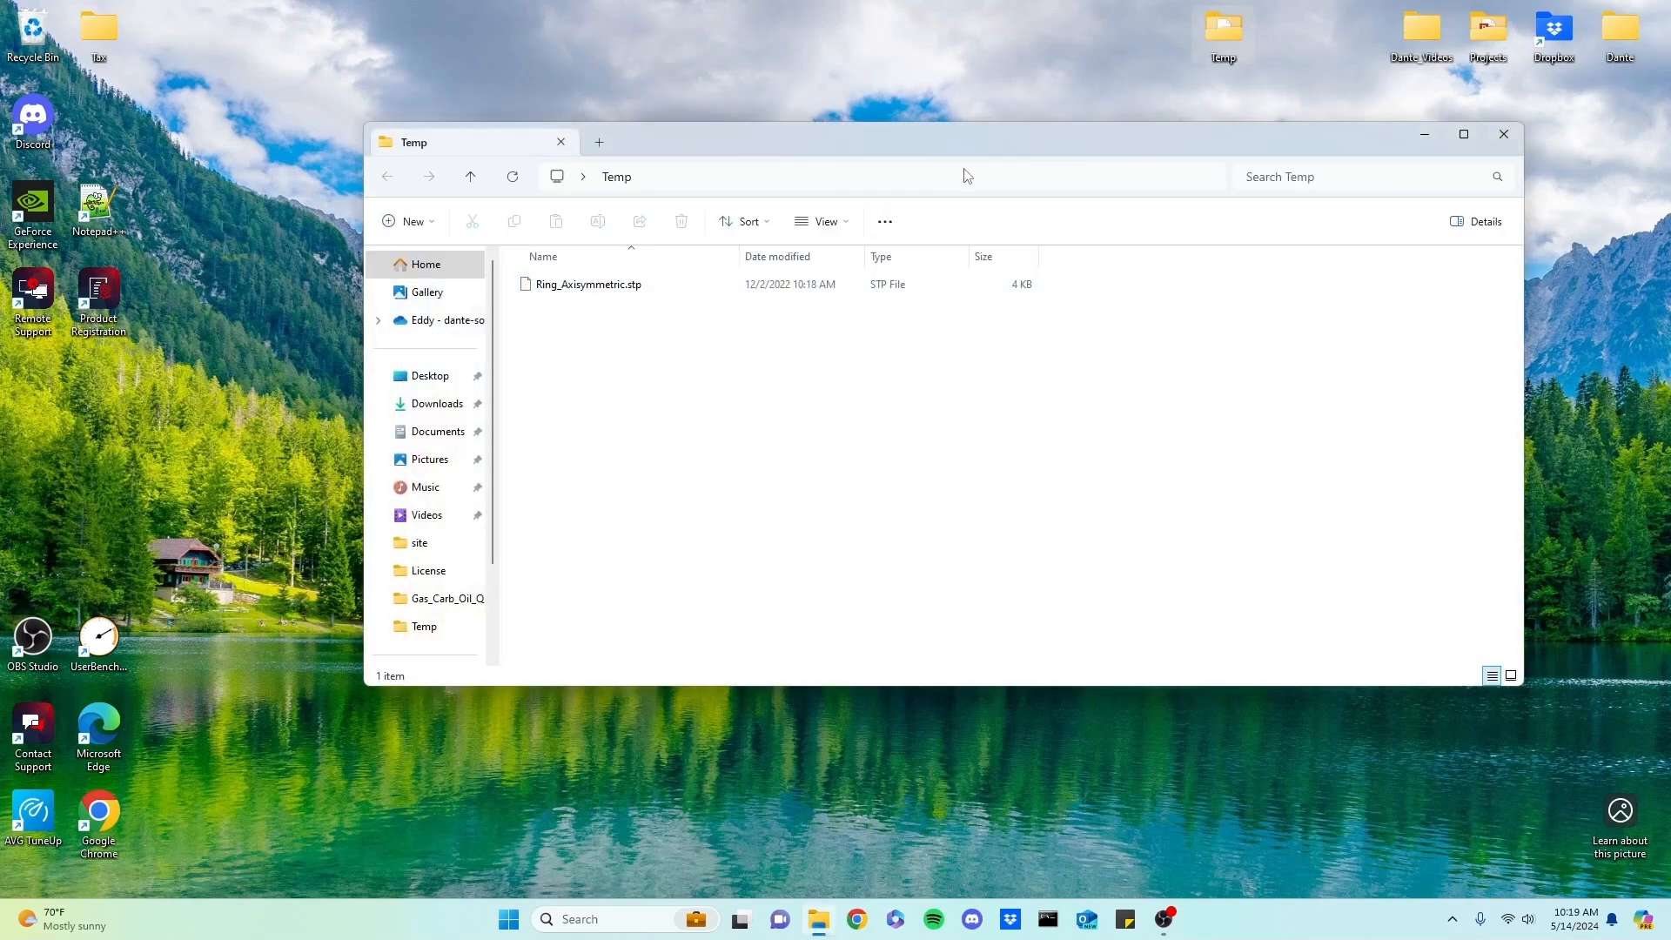
- Open a Command Prompt and change its working directory to the Temp folder on the desktop
left_click(1050, 925)
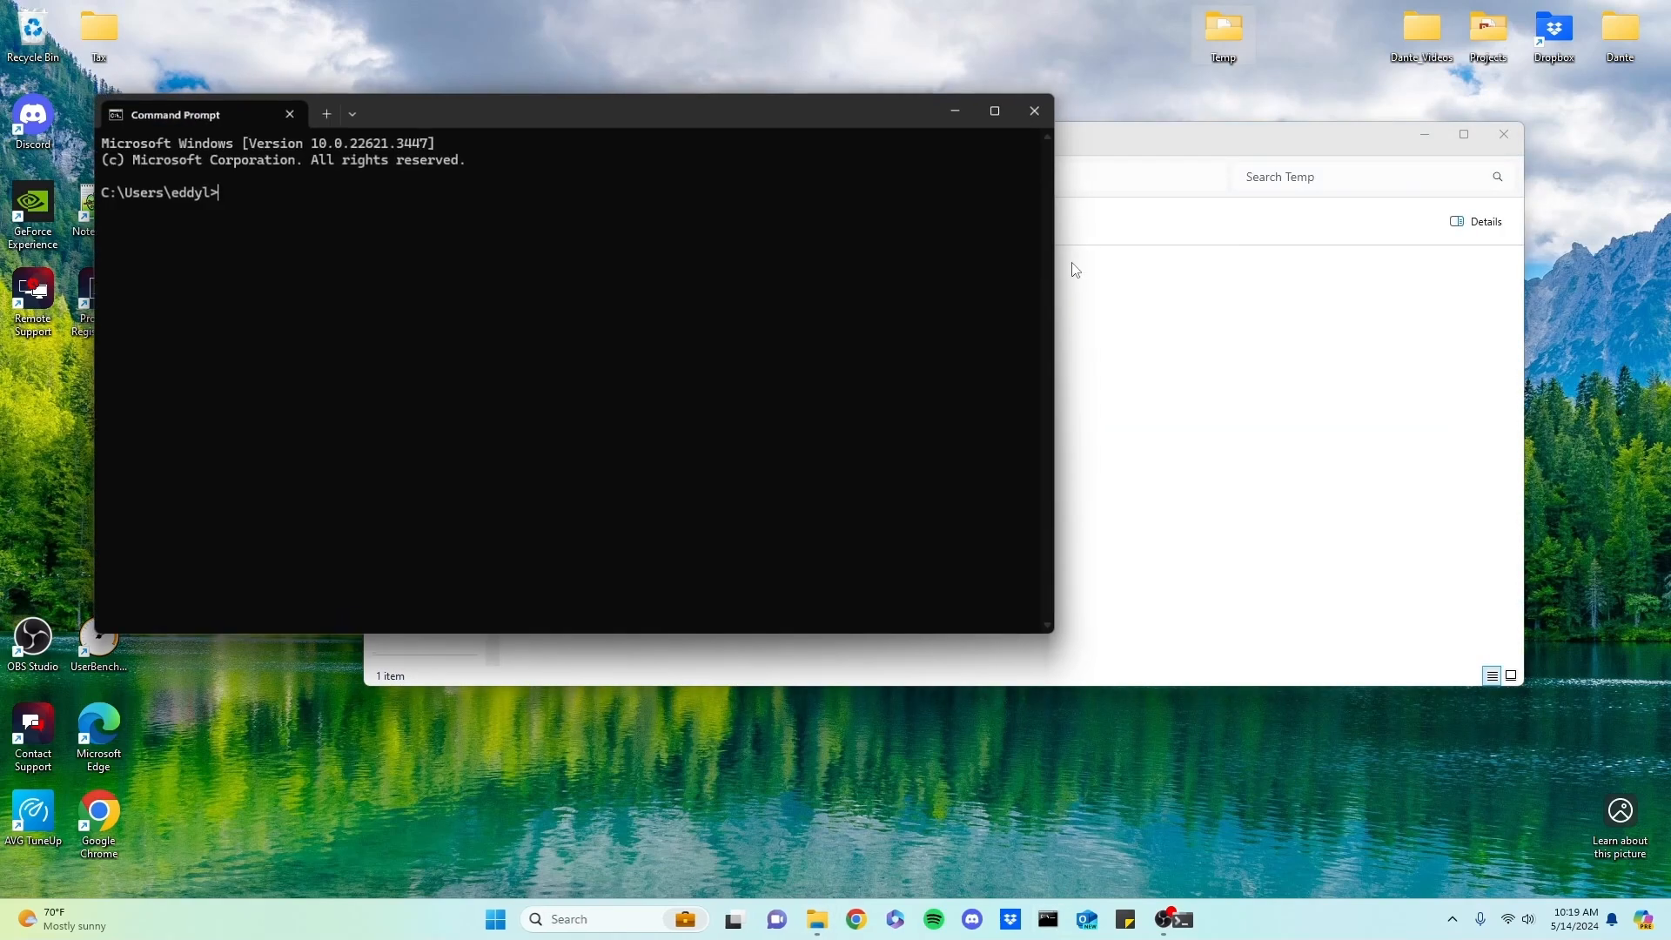
left_click(1152, 176)
left_click(113, 359)
type("cd")
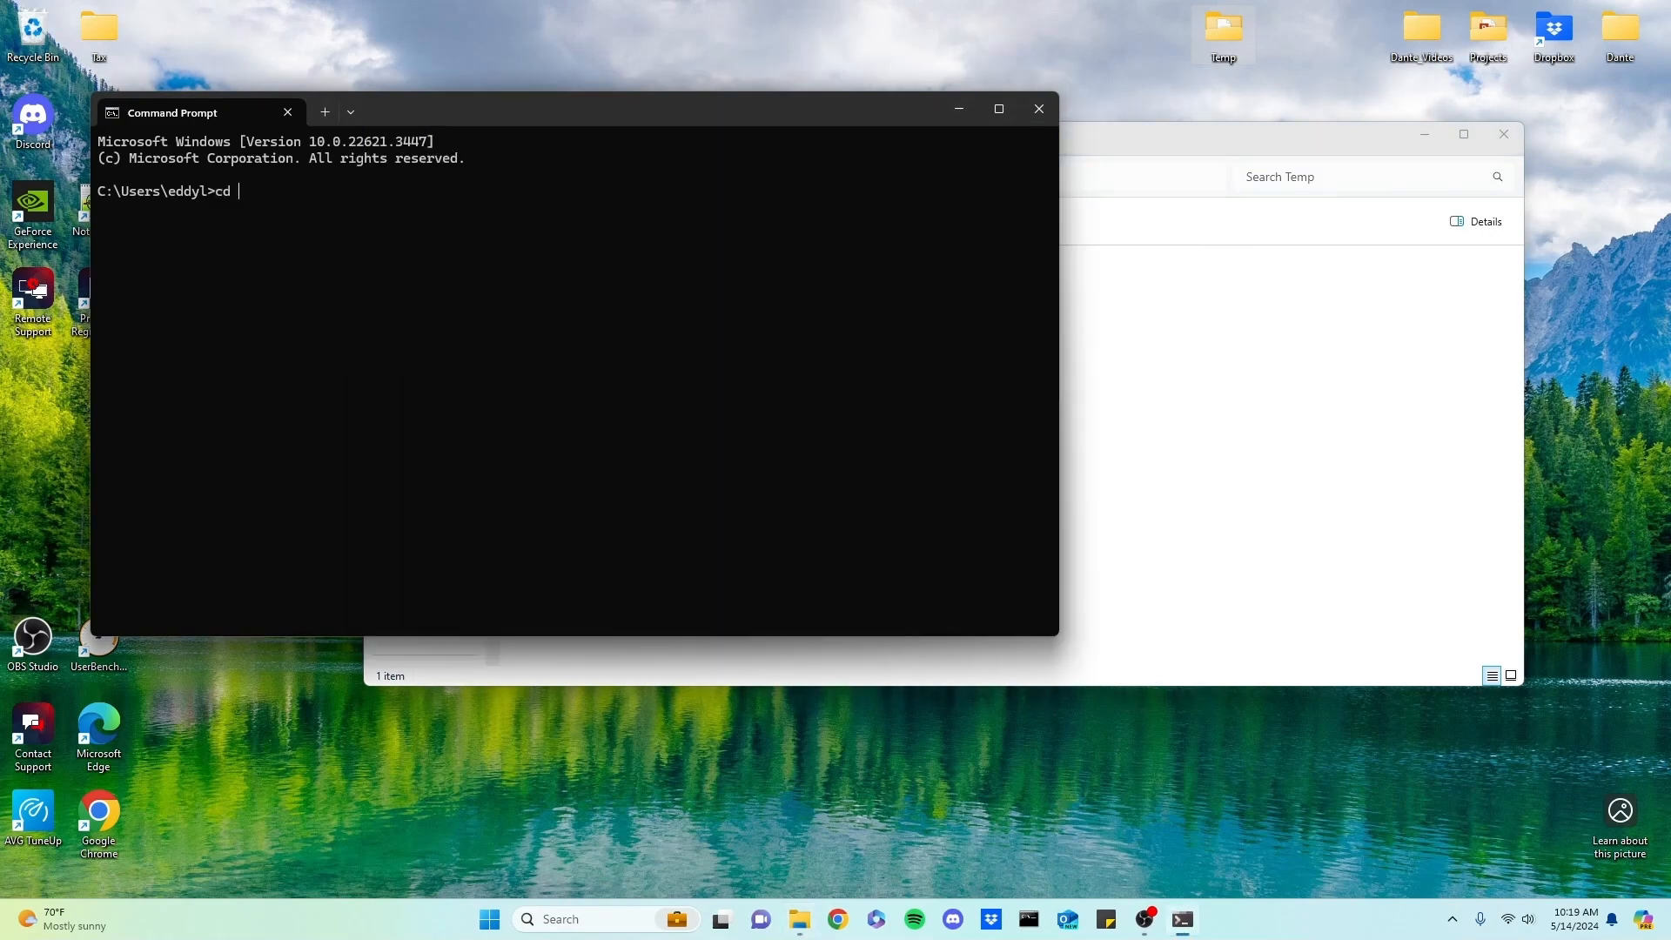
type("C:\\Users\\eddyl\\OneDrive\\Desktop\\Temp")
key("Return")
- Launch Abaqus/CAE with the command abq2023 cae and create a Standard/Explicit model database
type("abq20-")
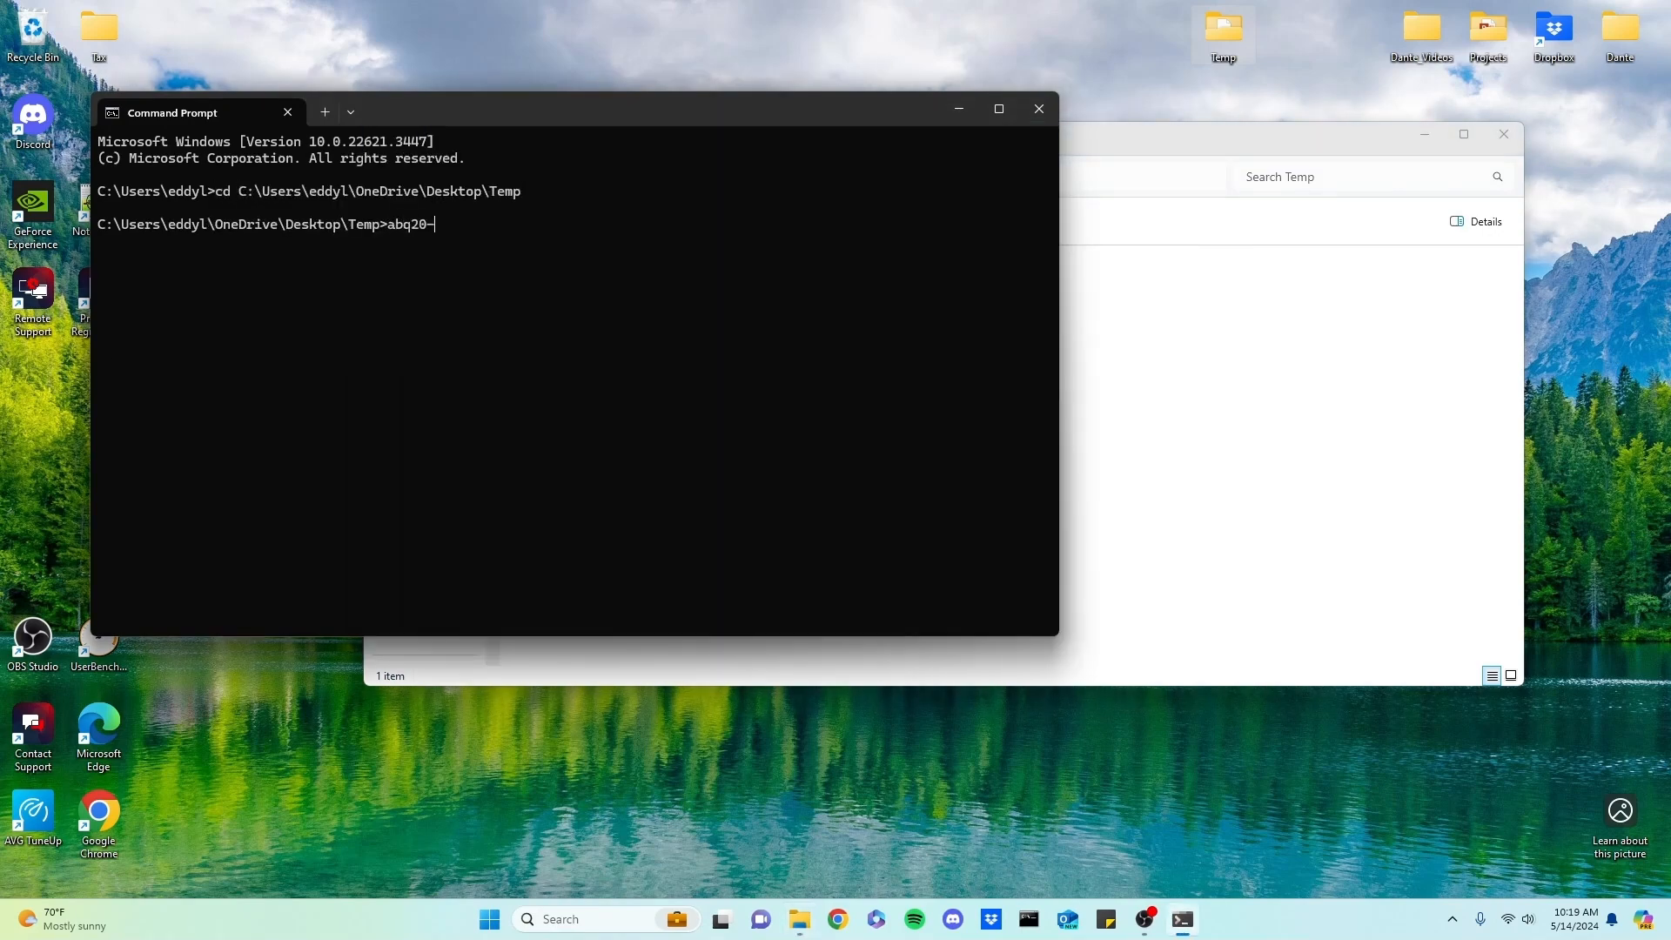
key("BackSpace")
type("23 cae")
key("Return")
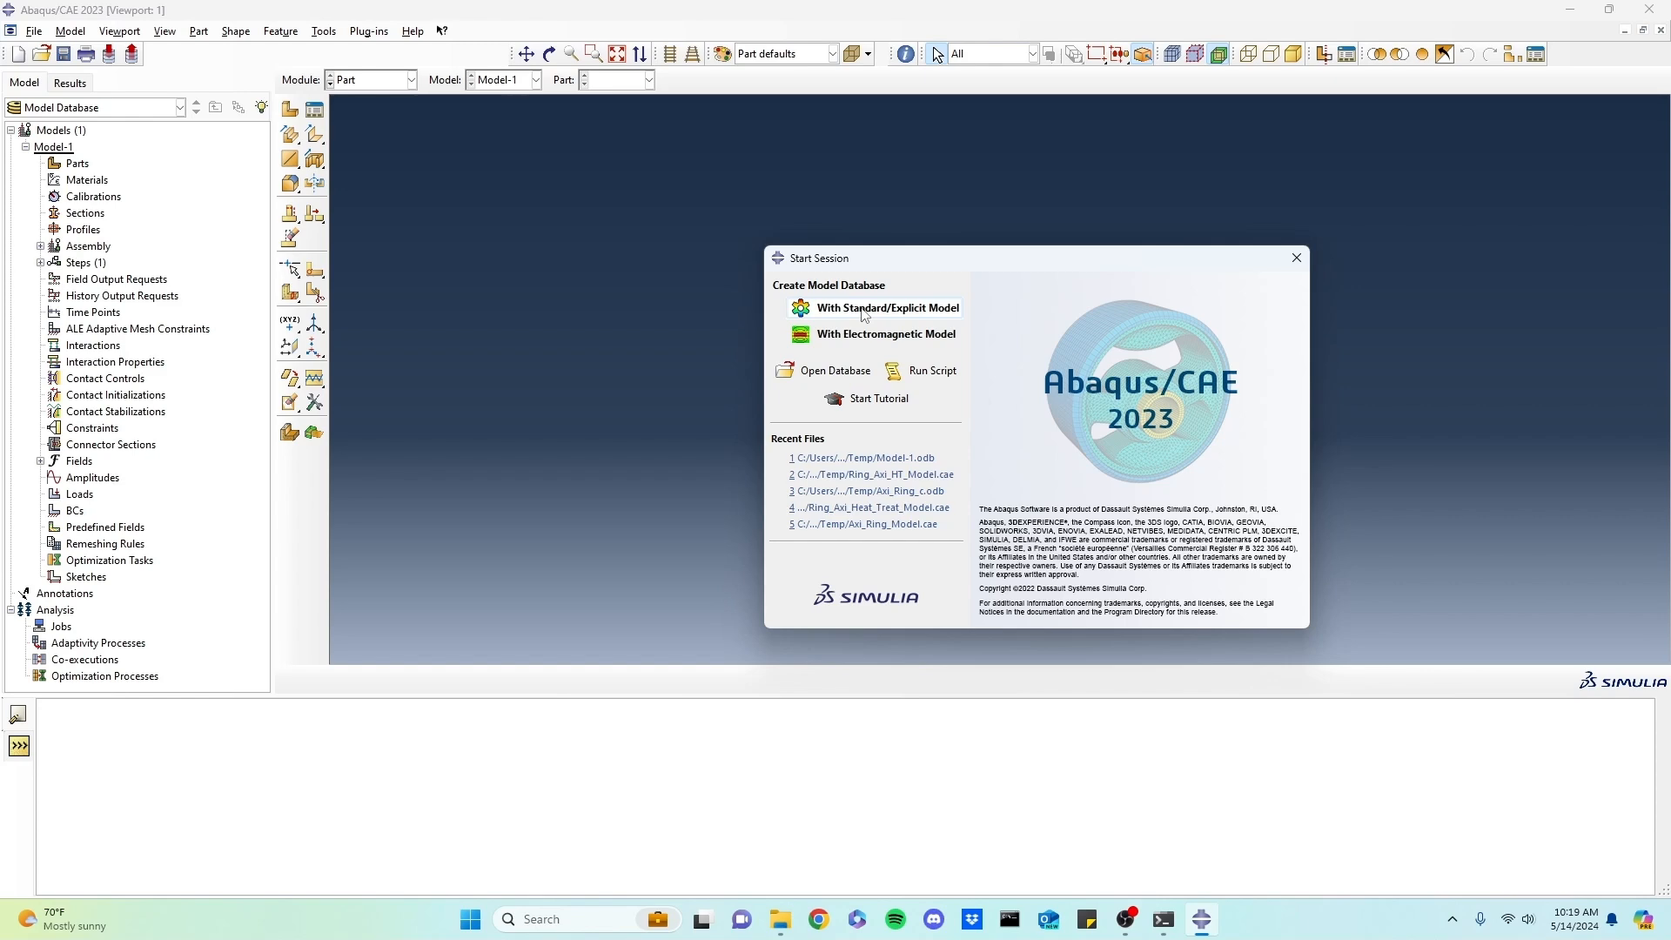
left_click(865, 312)
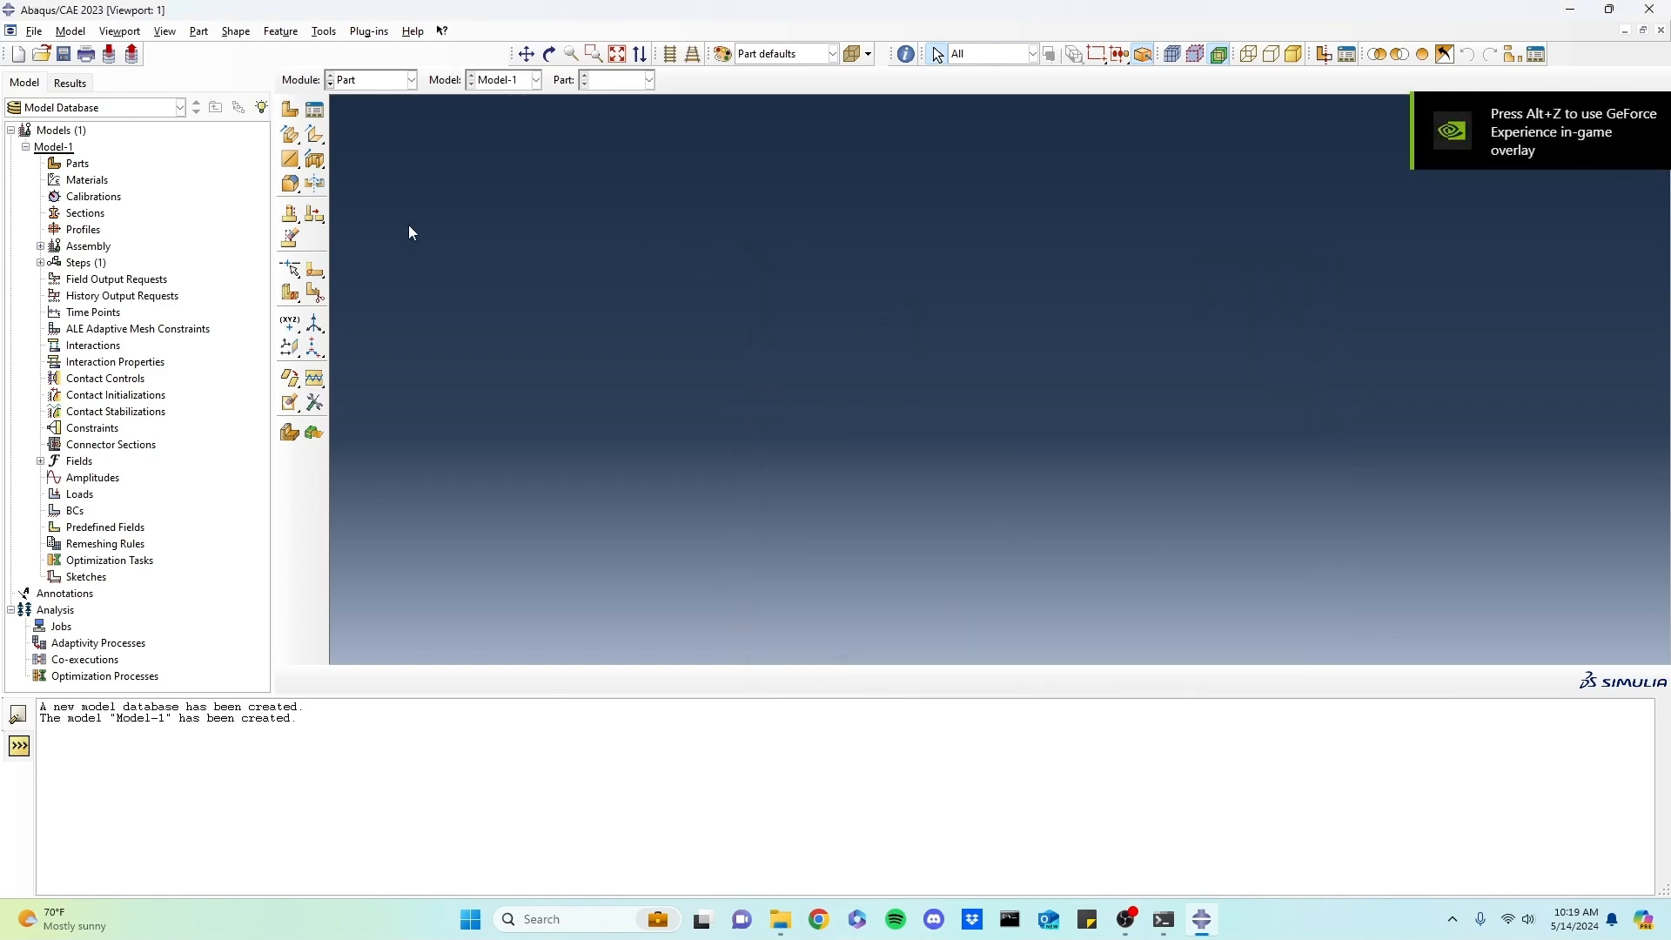
- Choose the STEP file Ring_Axisymmetric.stp from the Temp folder for import as a part
left_click(34, 33)
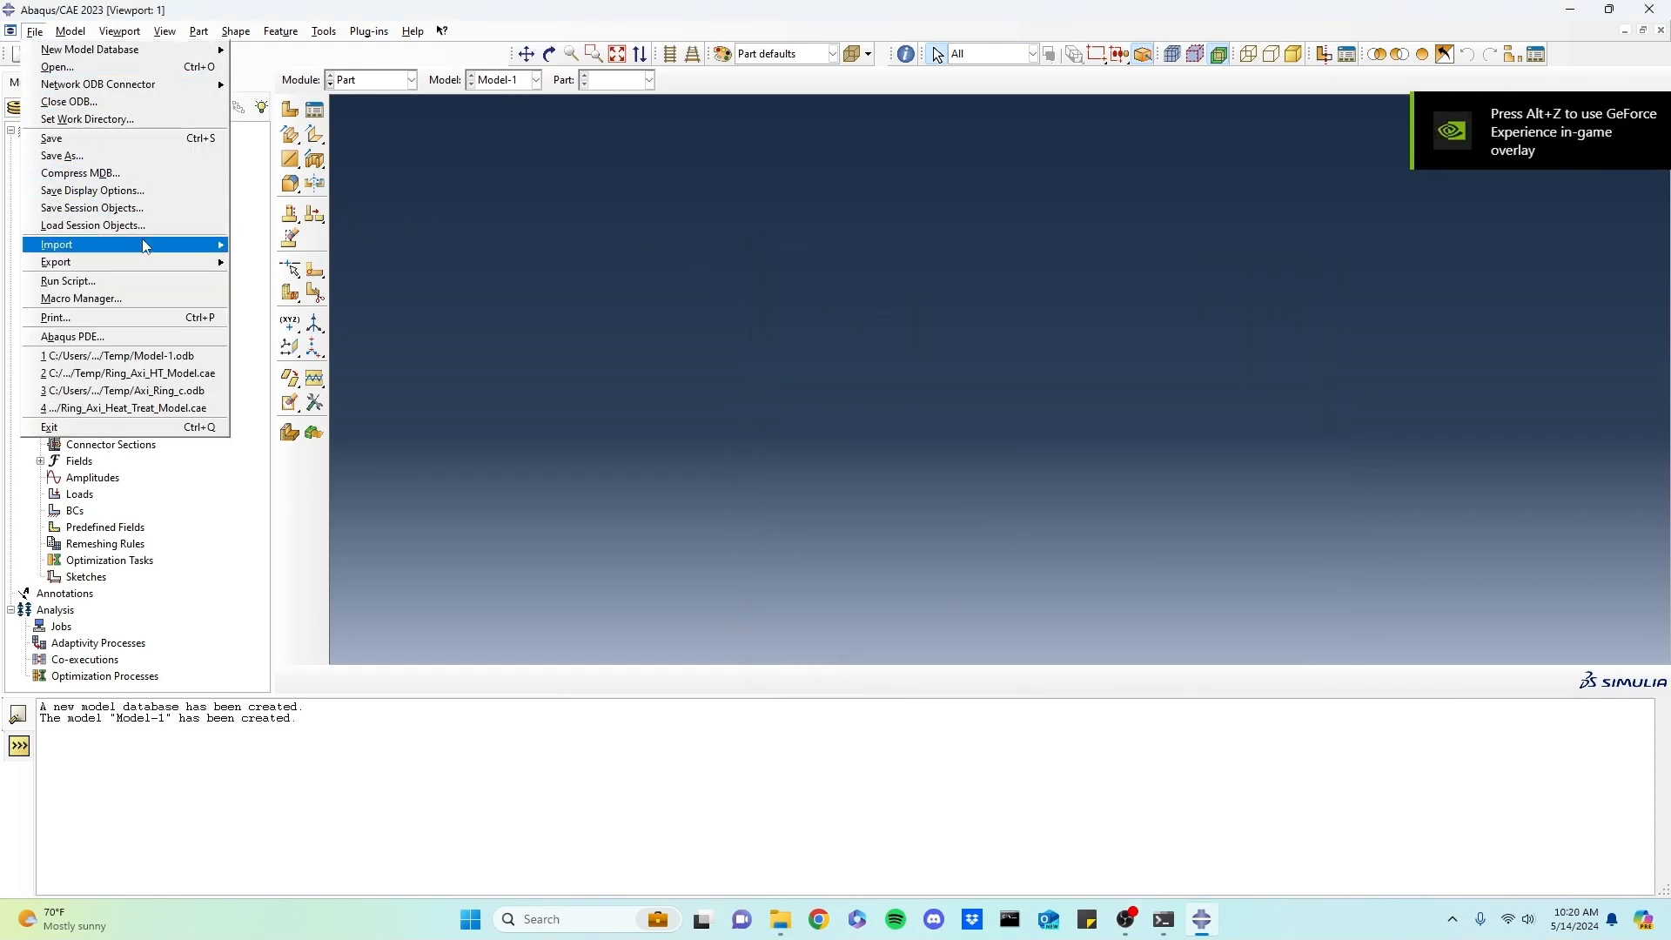
mouse_move(145, 246)
left_click(277, 265)
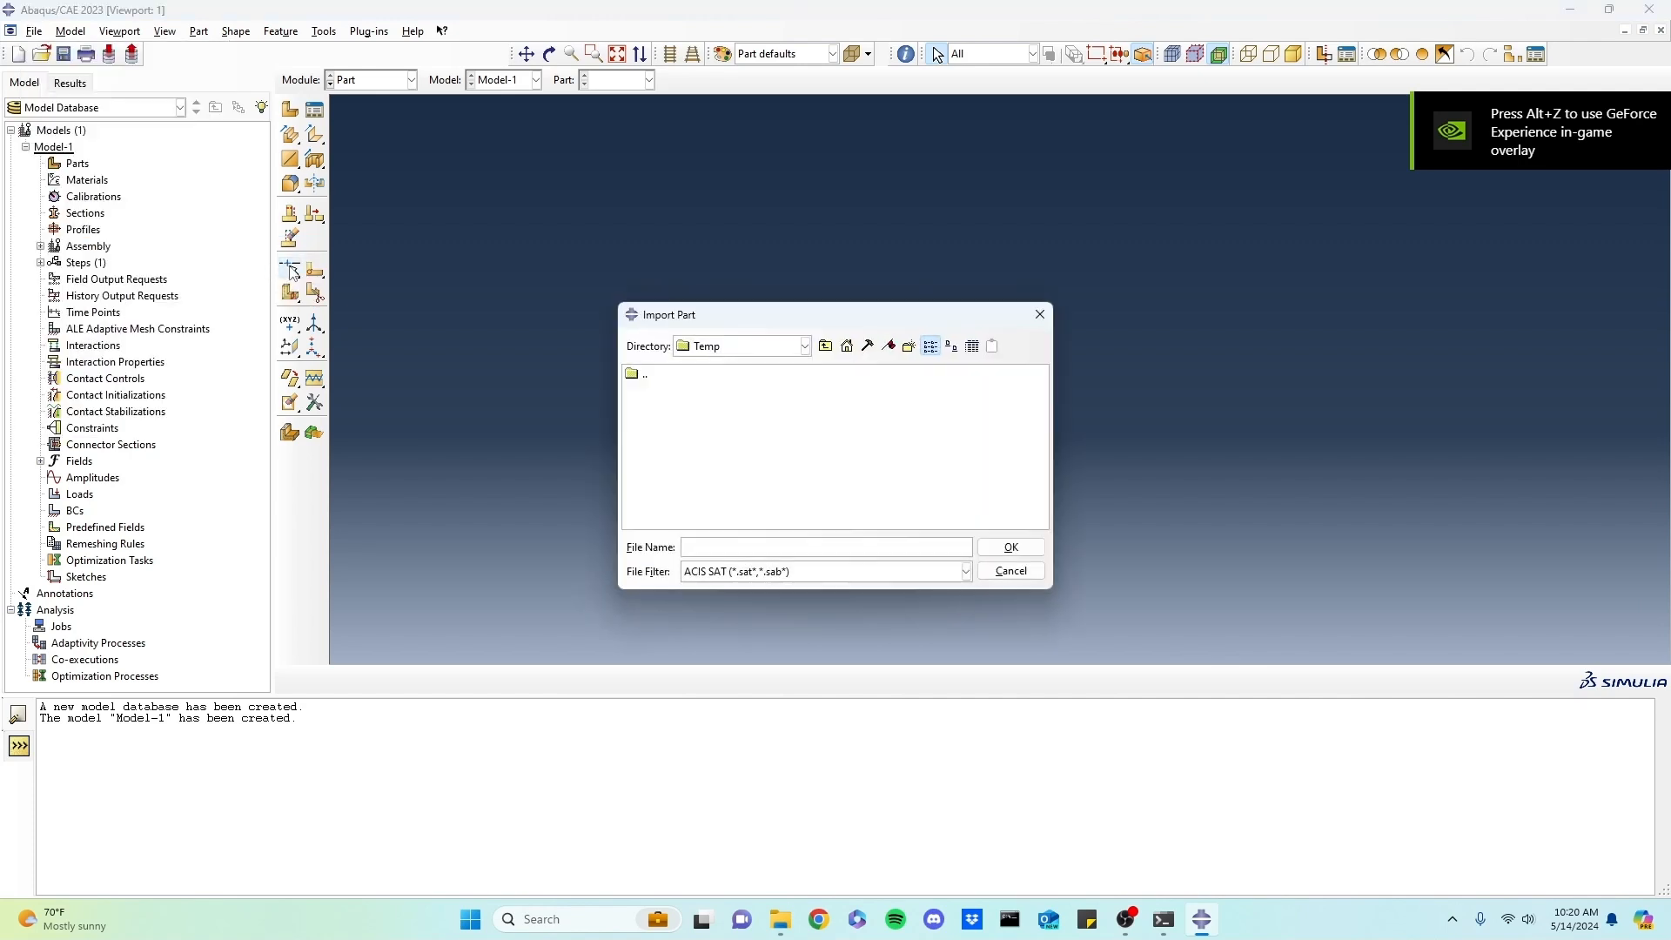
left_click_drag(862, 319, 883, 298)
left_click(797, 546)
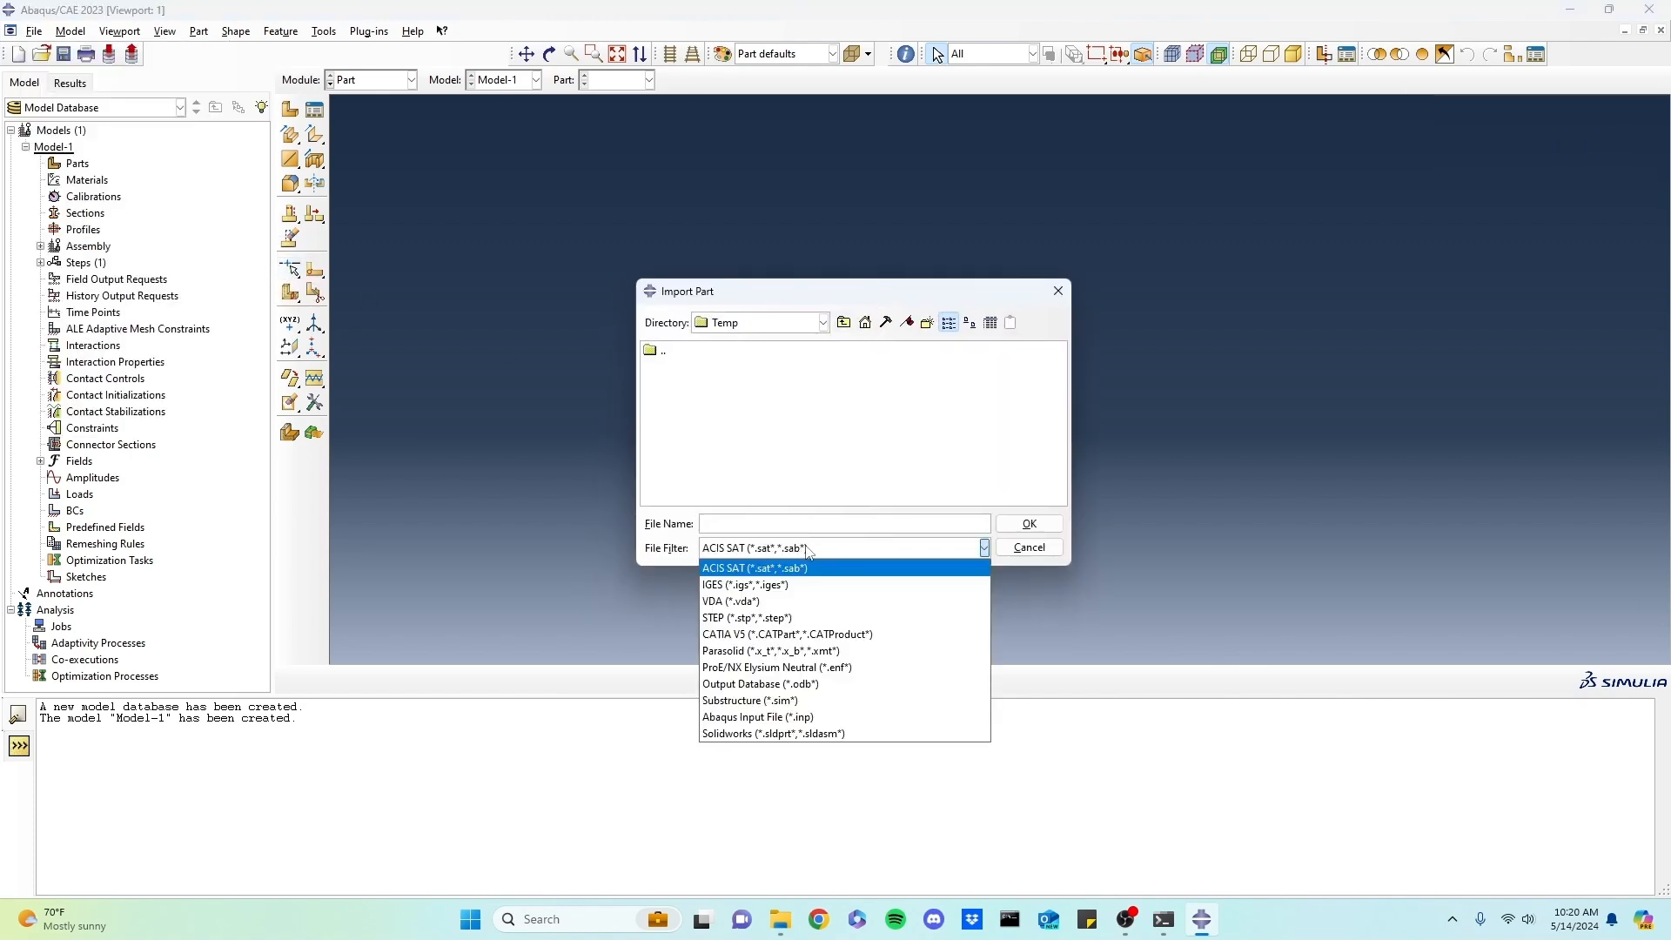
left_click(801, 618)
left_click(728, 369)
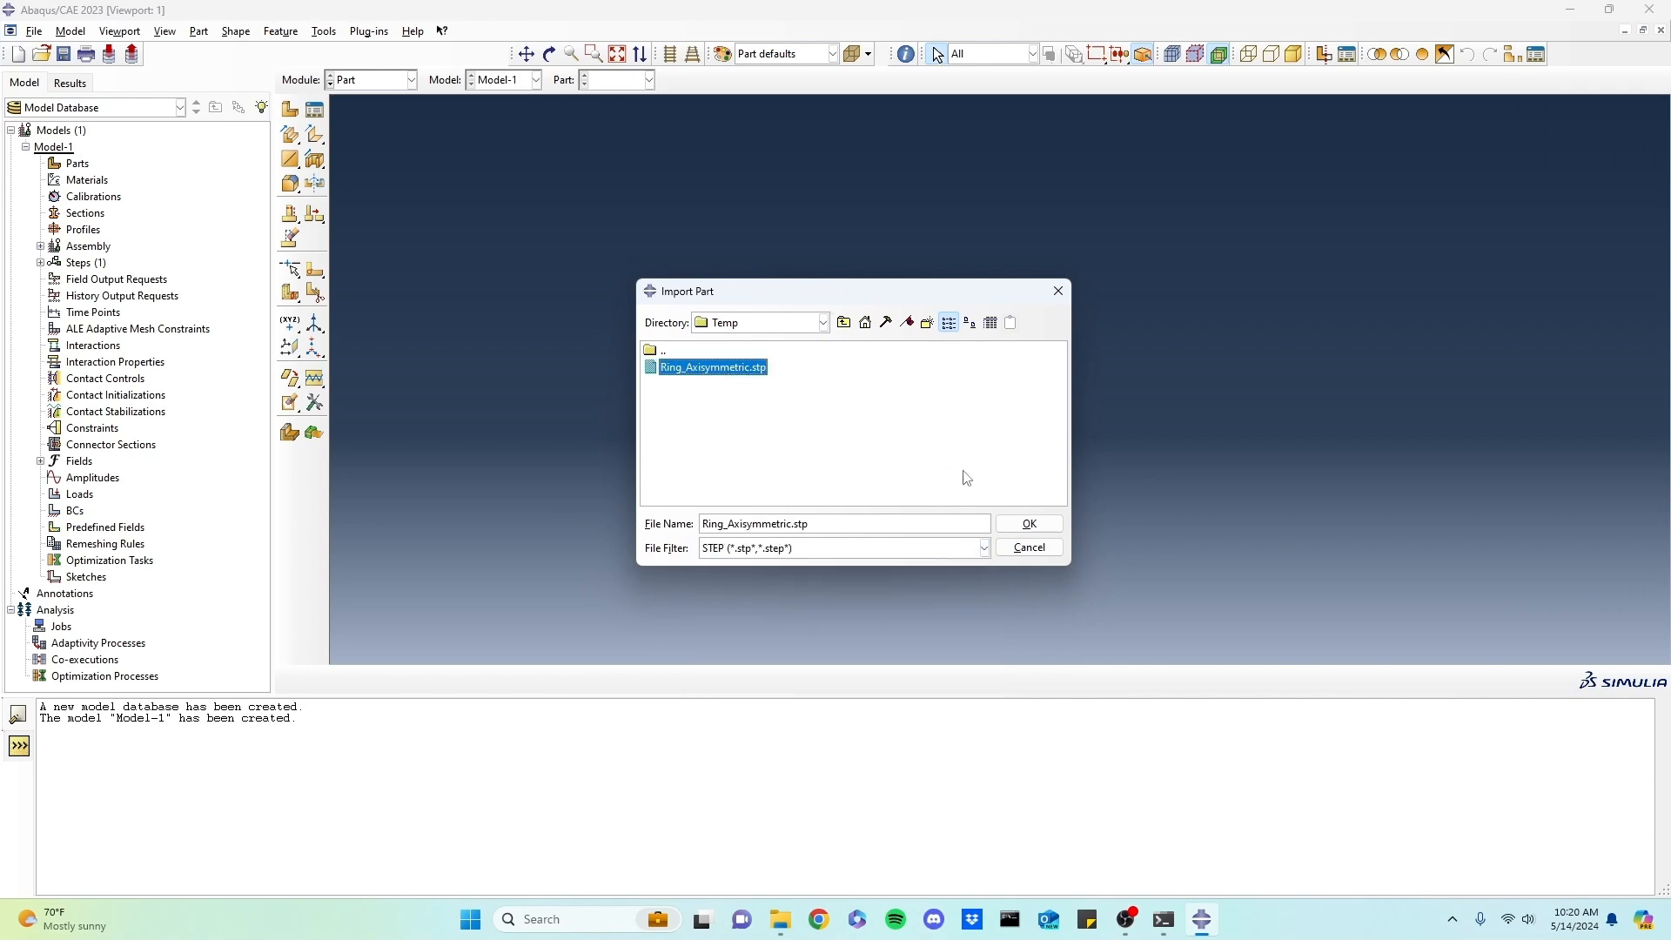
left_click(1036, 524)
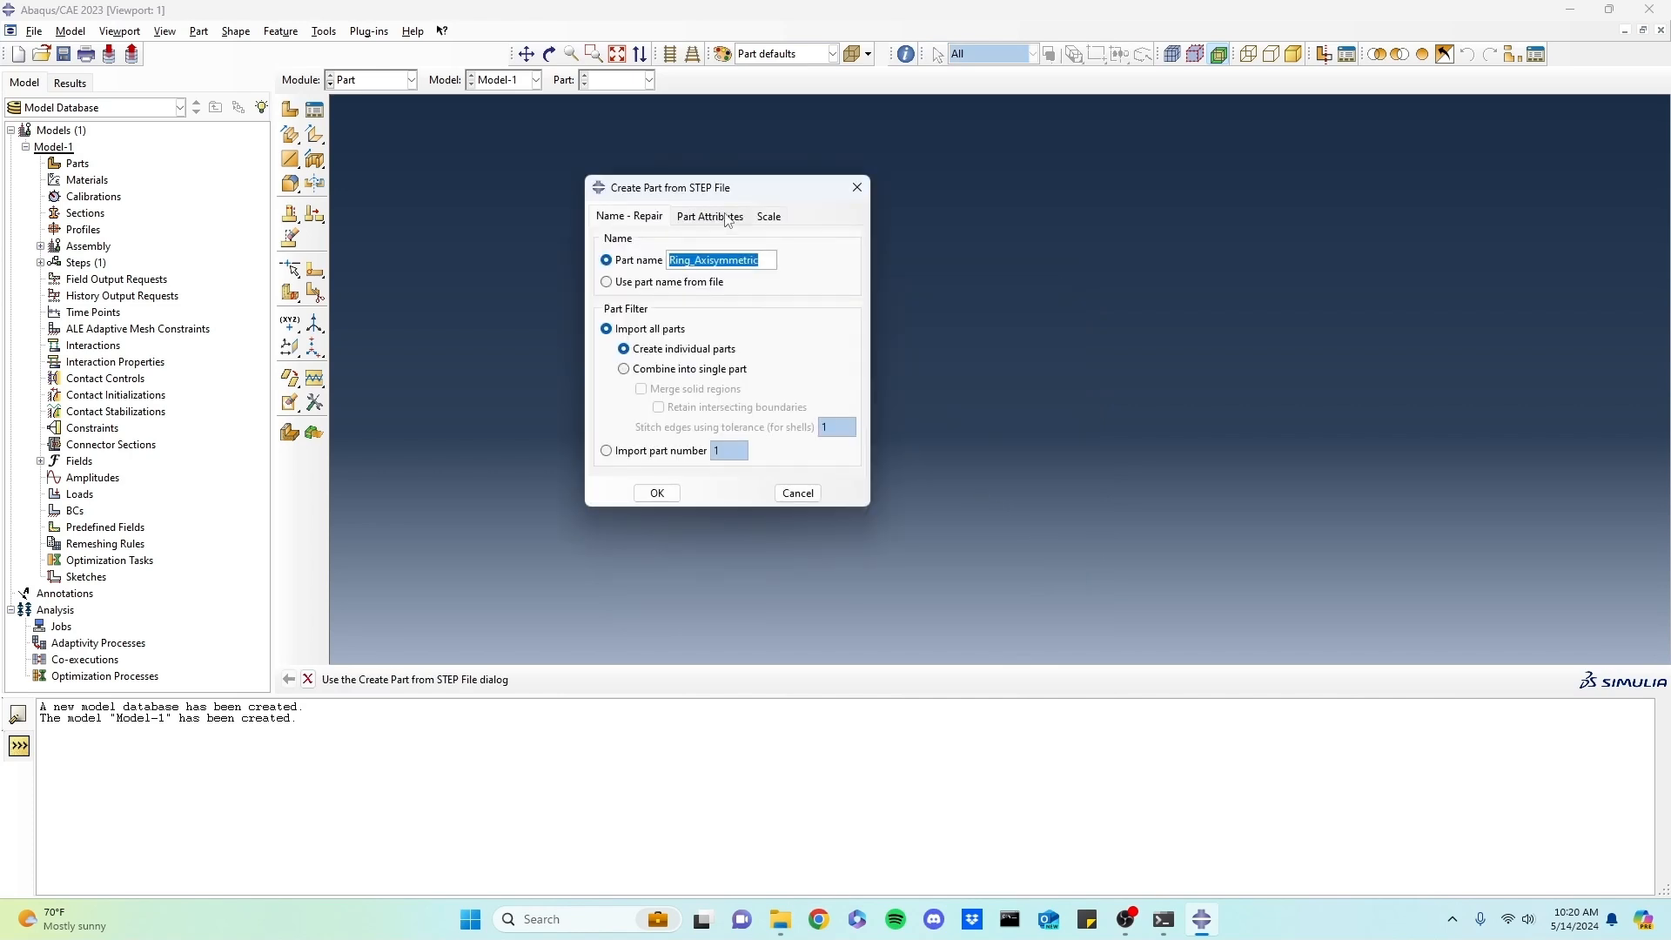
- Set the imported part's modeling space to Axisymmetric, keep it deformable, and create the part
left_click(728, 217)
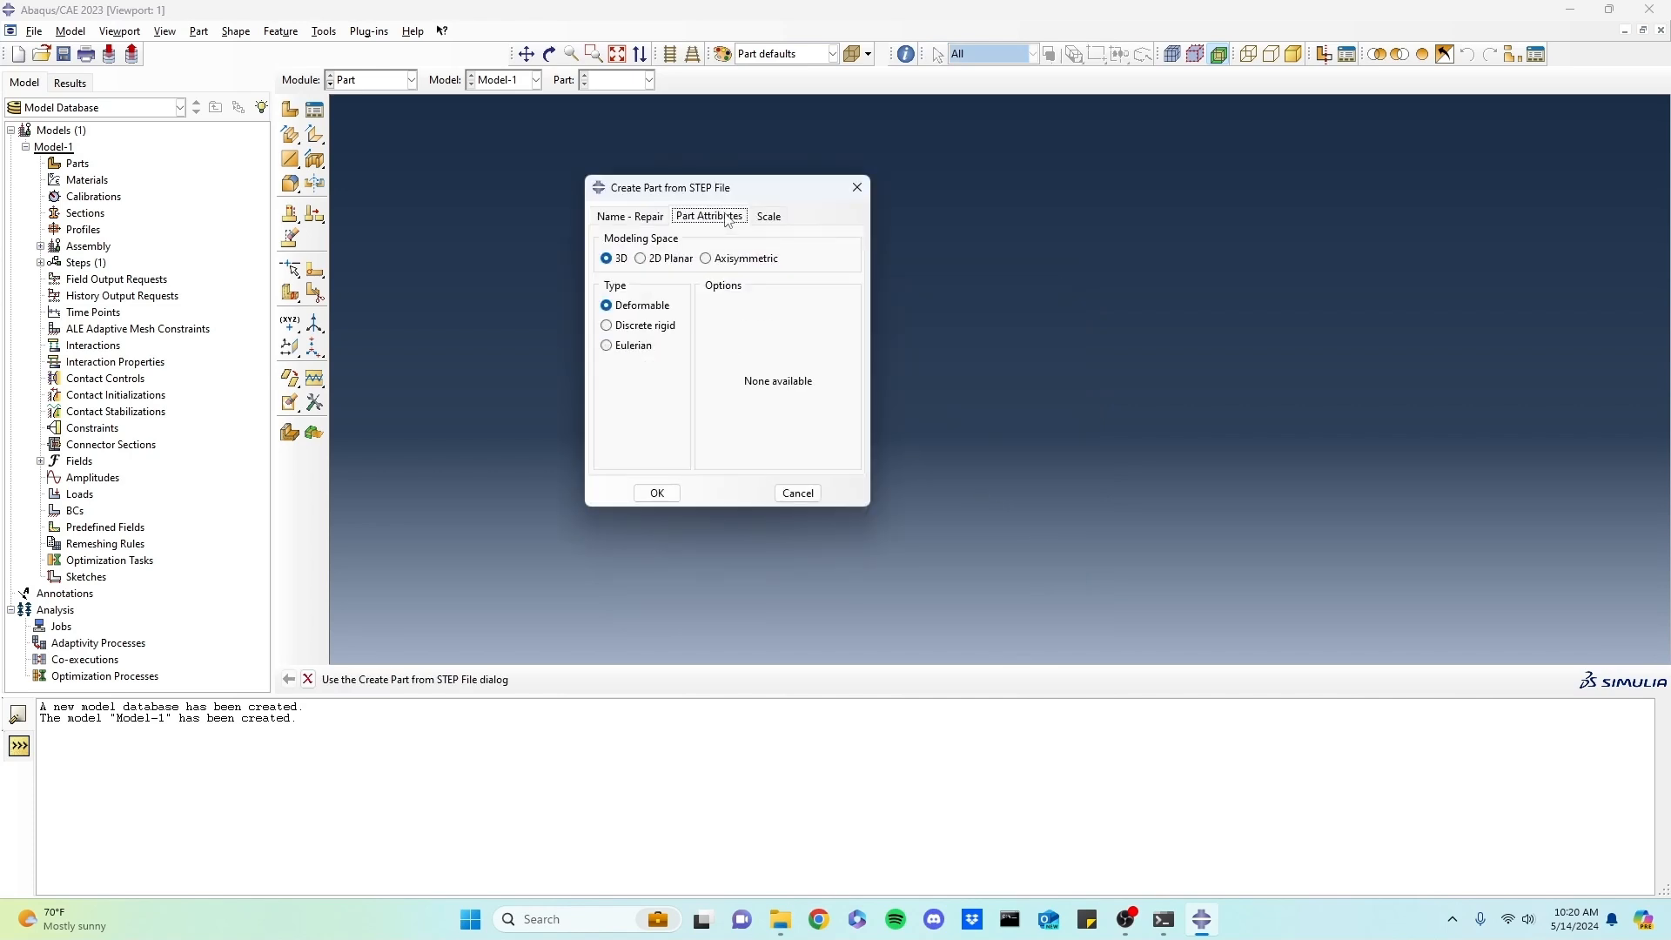
left_click(730, 261)
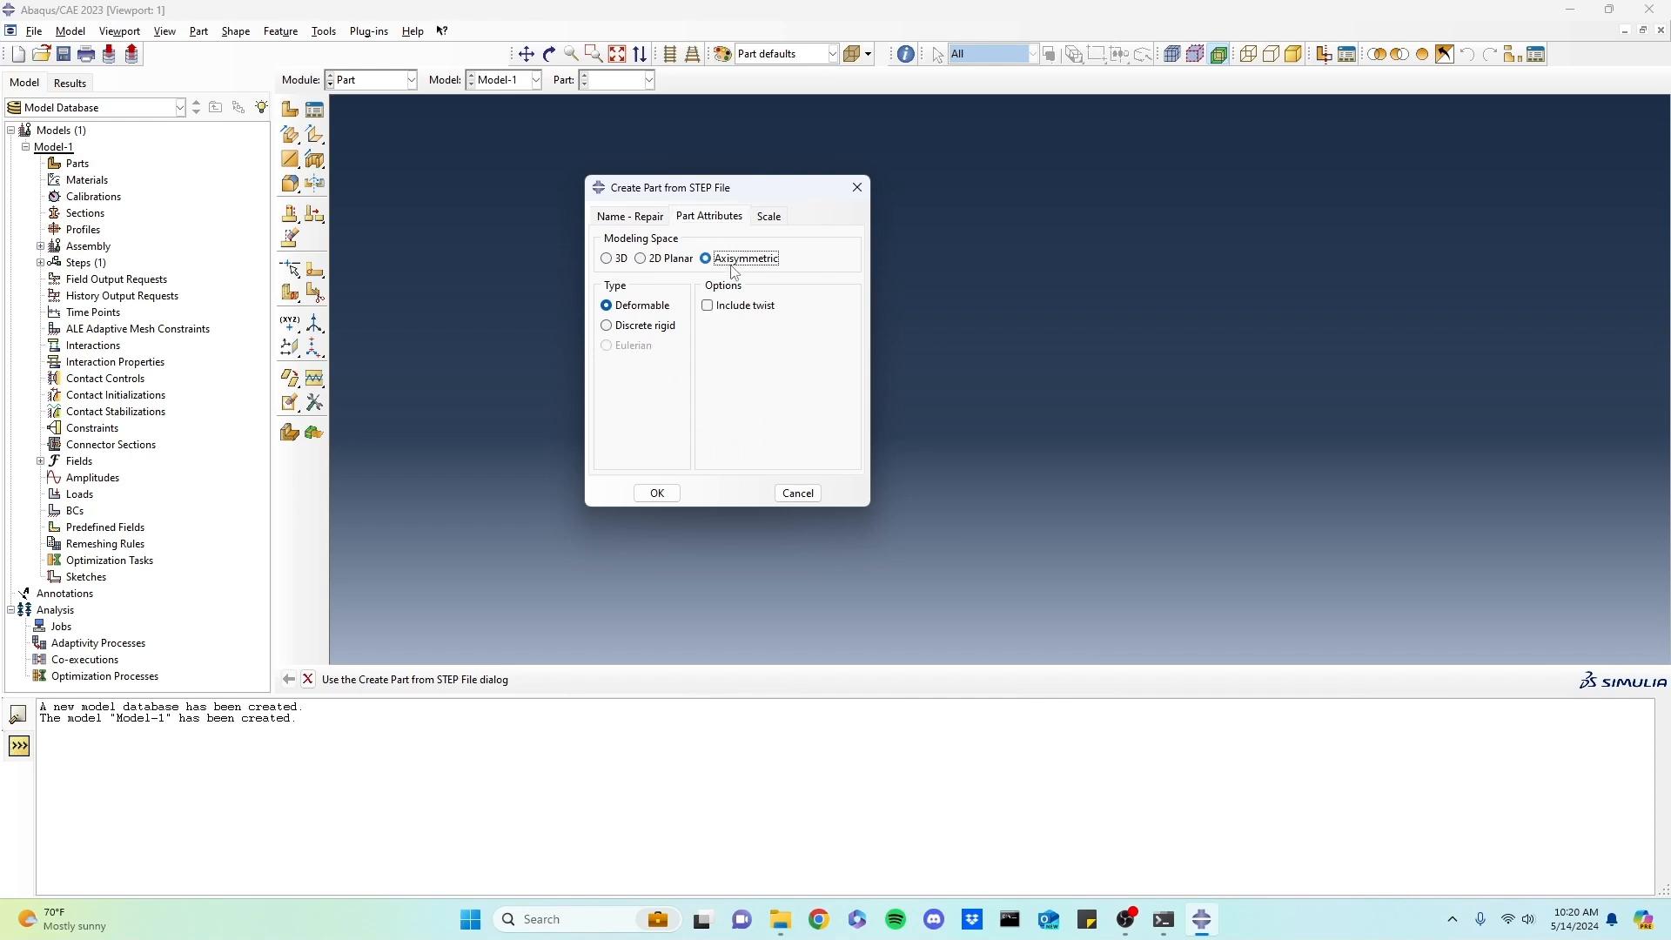
left_click(657, 493)
scroll(636, 498, "down", 2)
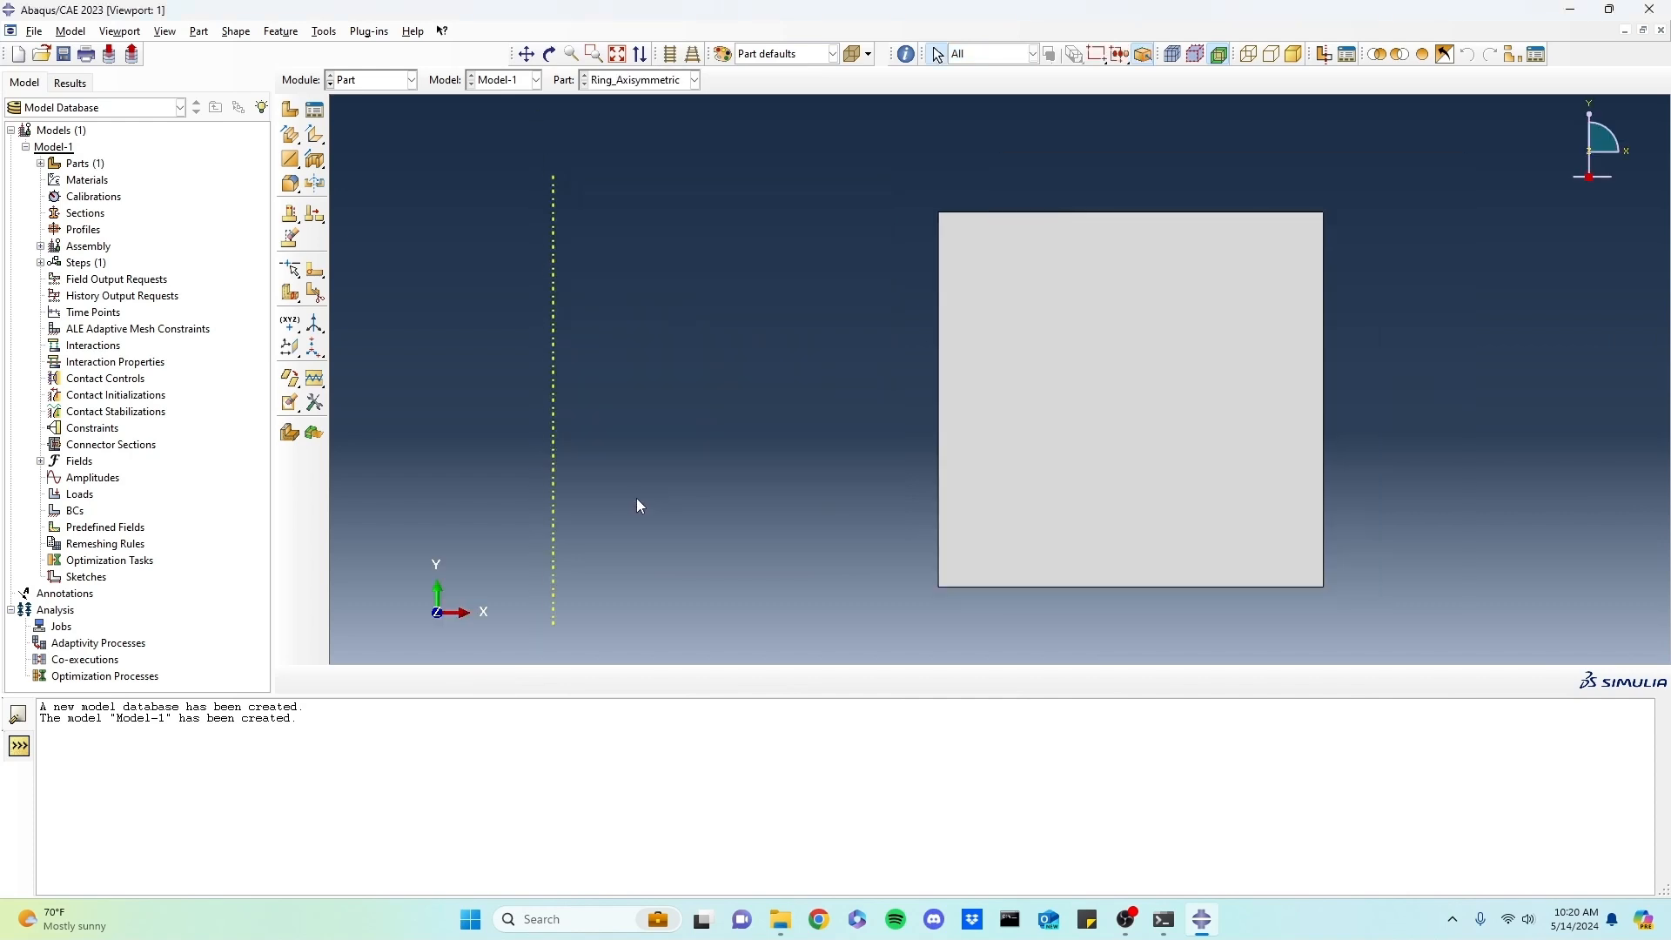
middle_click_drag(1034, 467, 876, 459, "ctrl+alt")
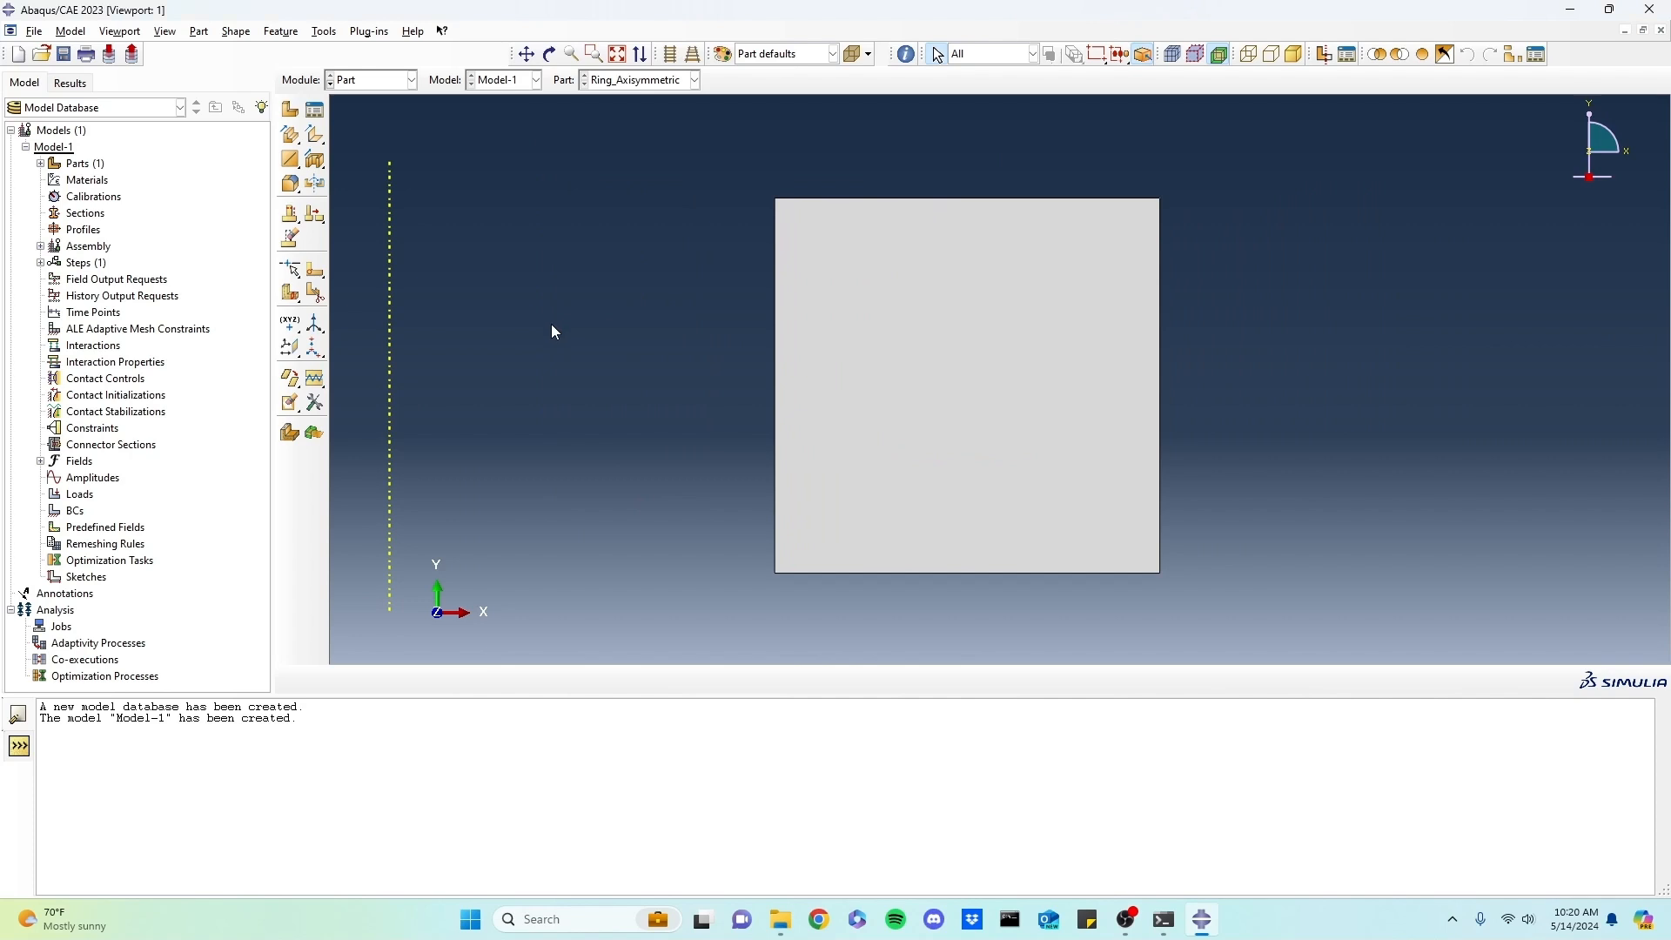
- Save the model database in the Temp folder as Ring_Axi_HT_Model
left_click(64, 55)
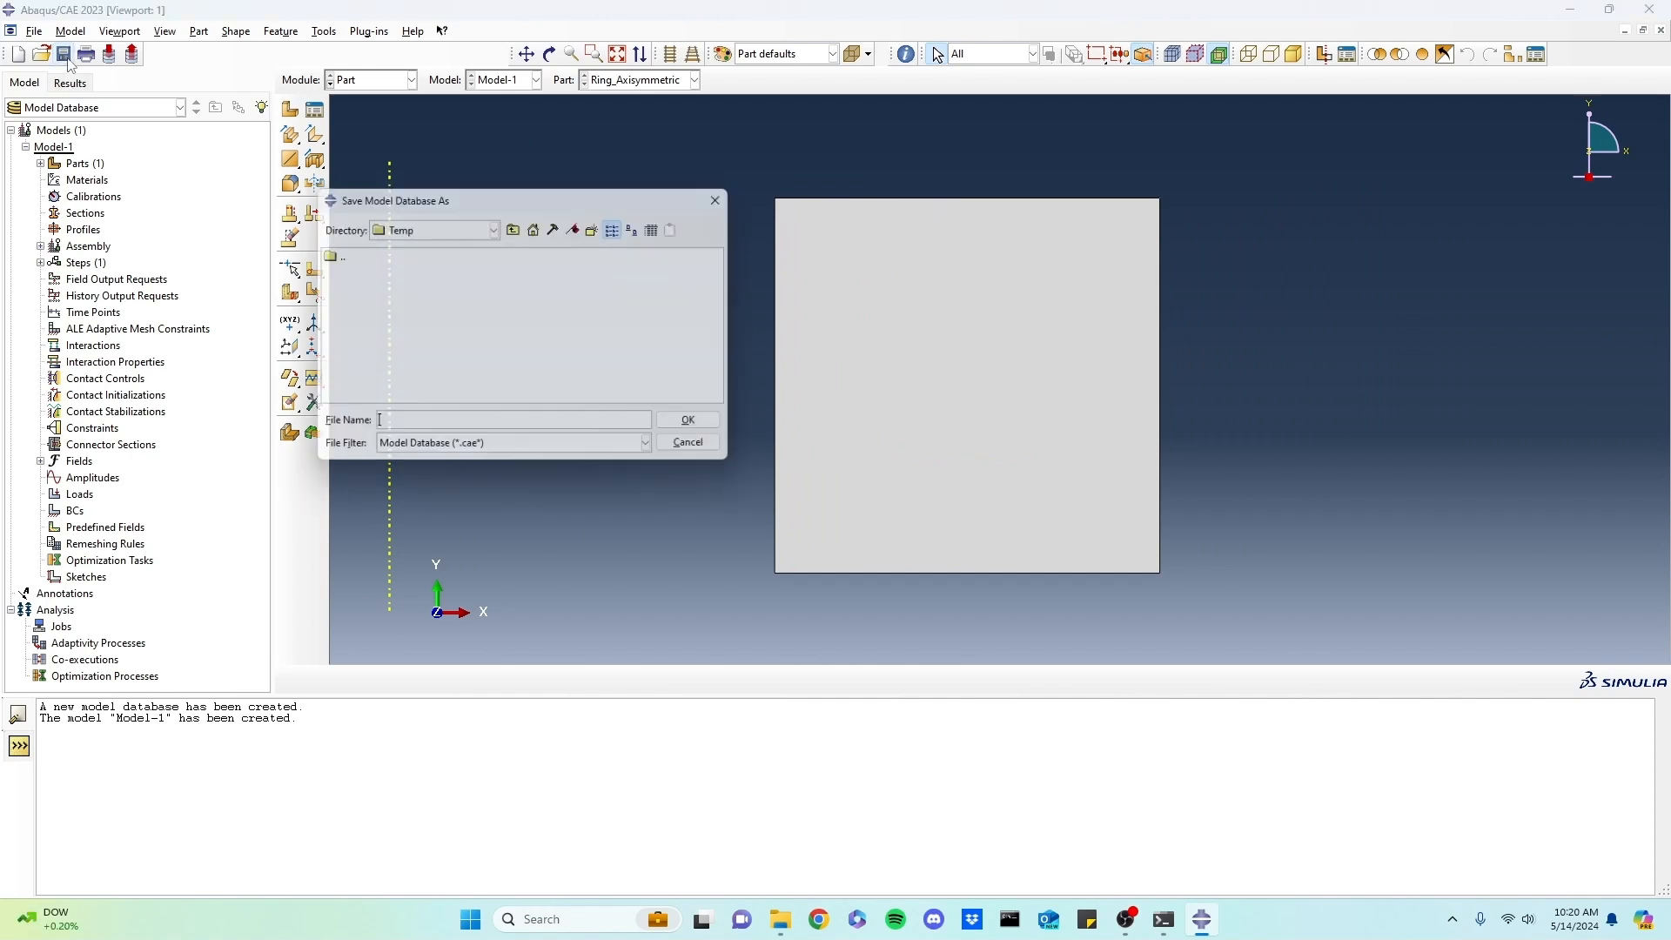
type("Rin")
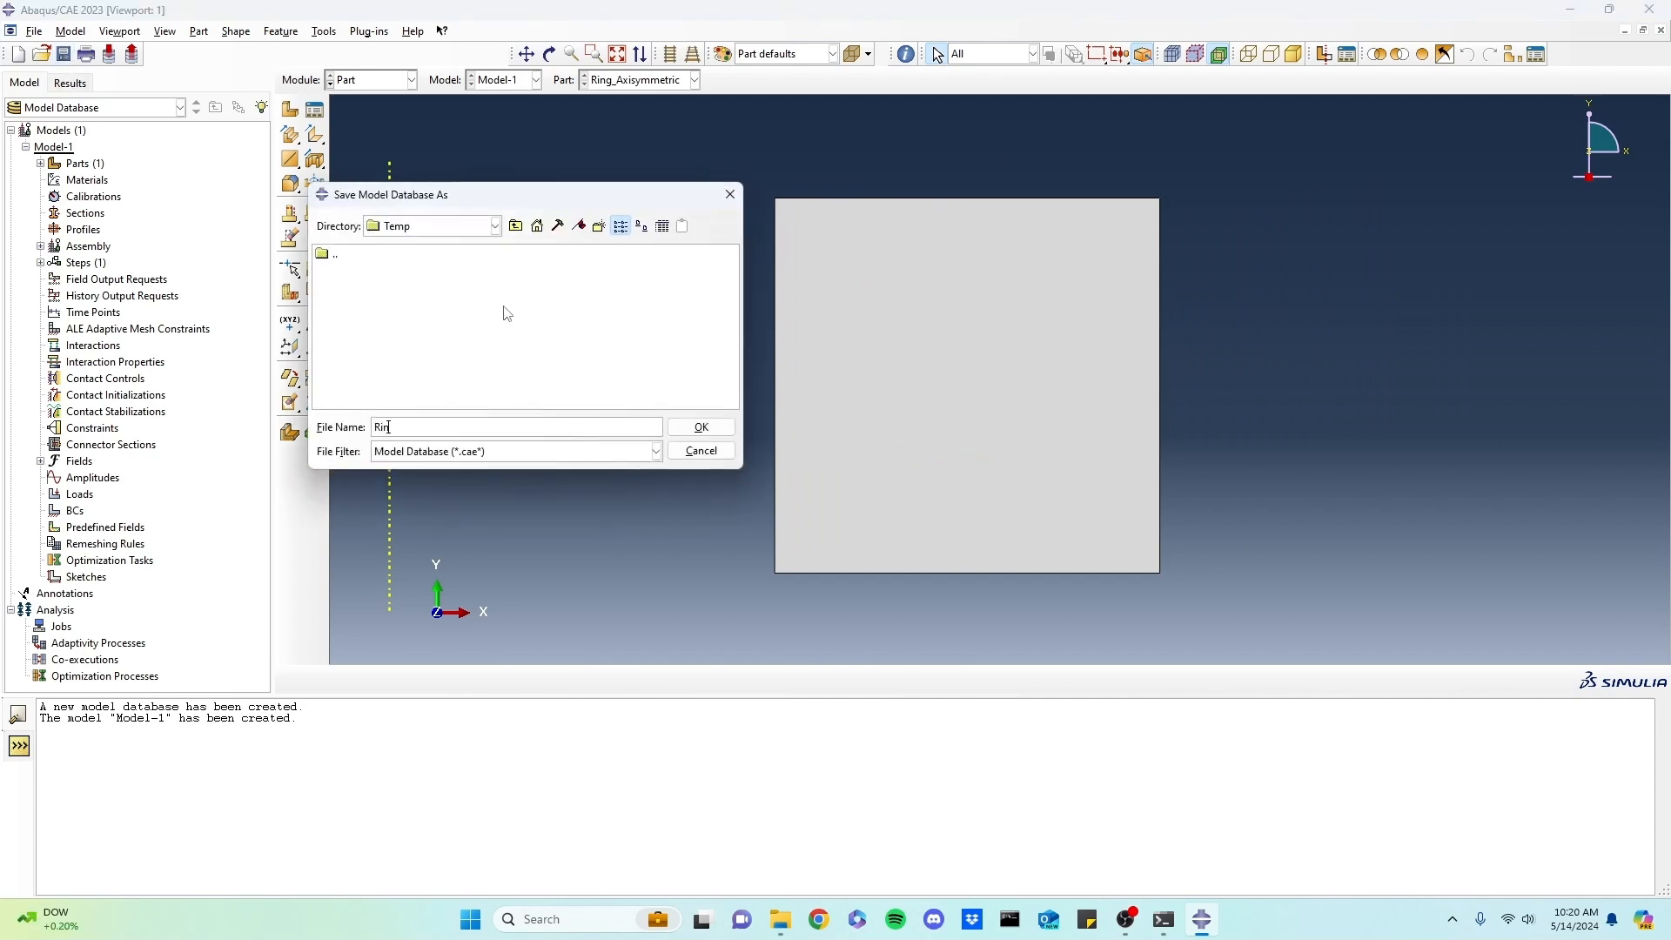
type("g_Axi_HT_Model")
left_click(702, 427)
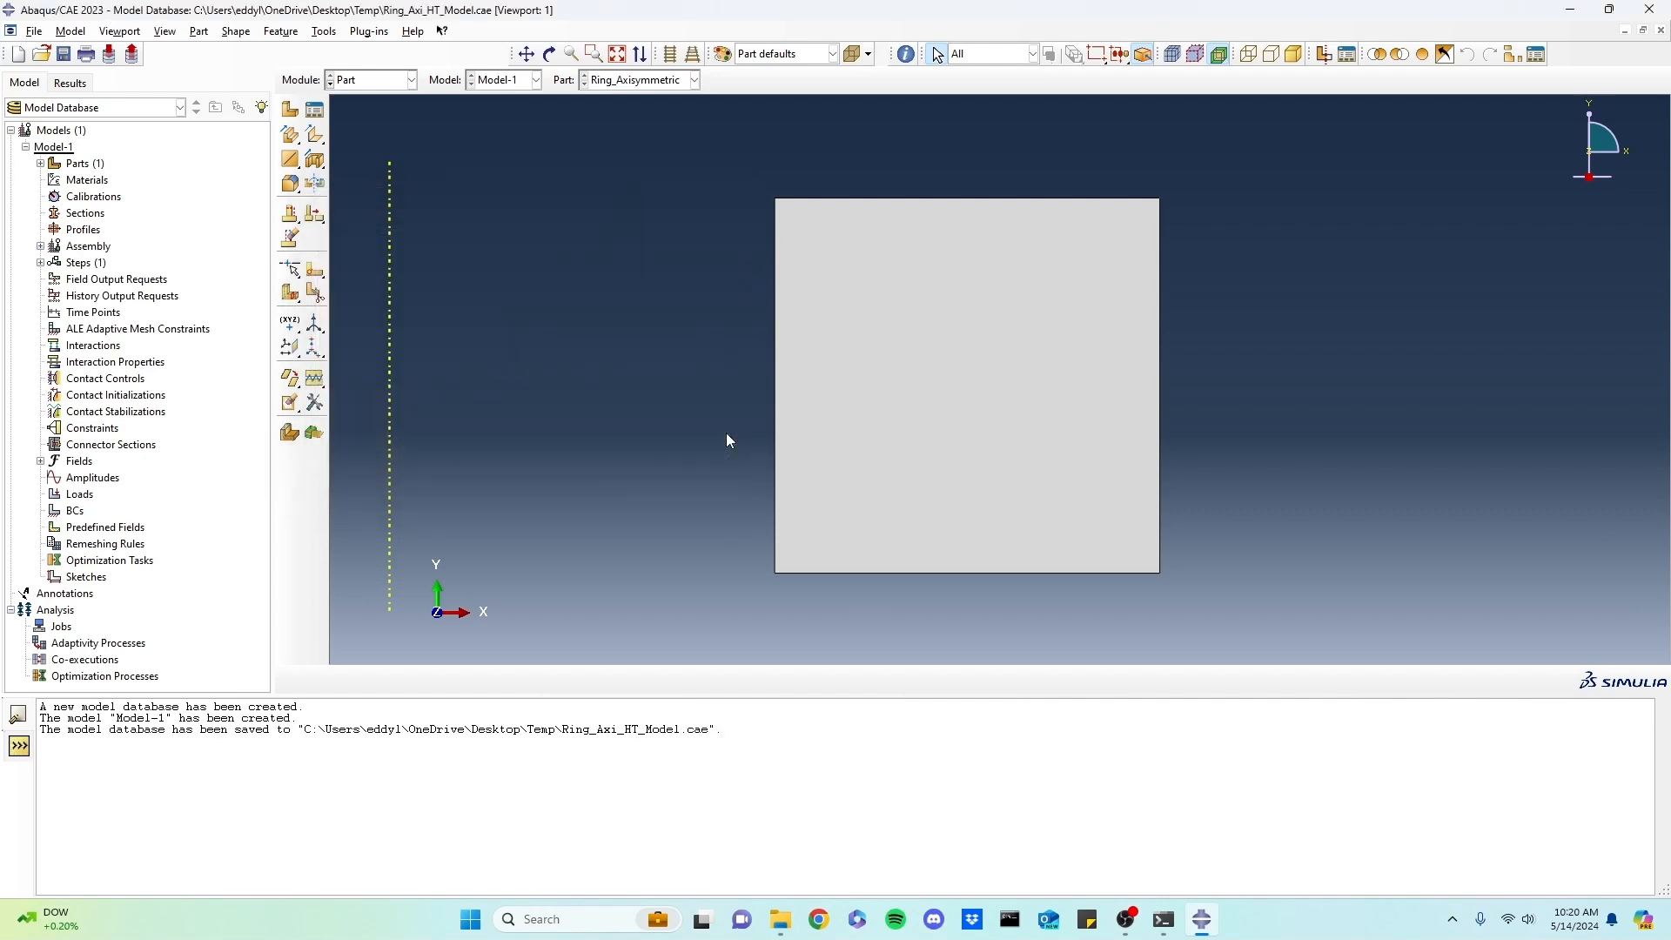
- Create a dependent instance of the Ring_Axisymmetric part in the assembly
left_click(391, 80)
left_click(376, 122)
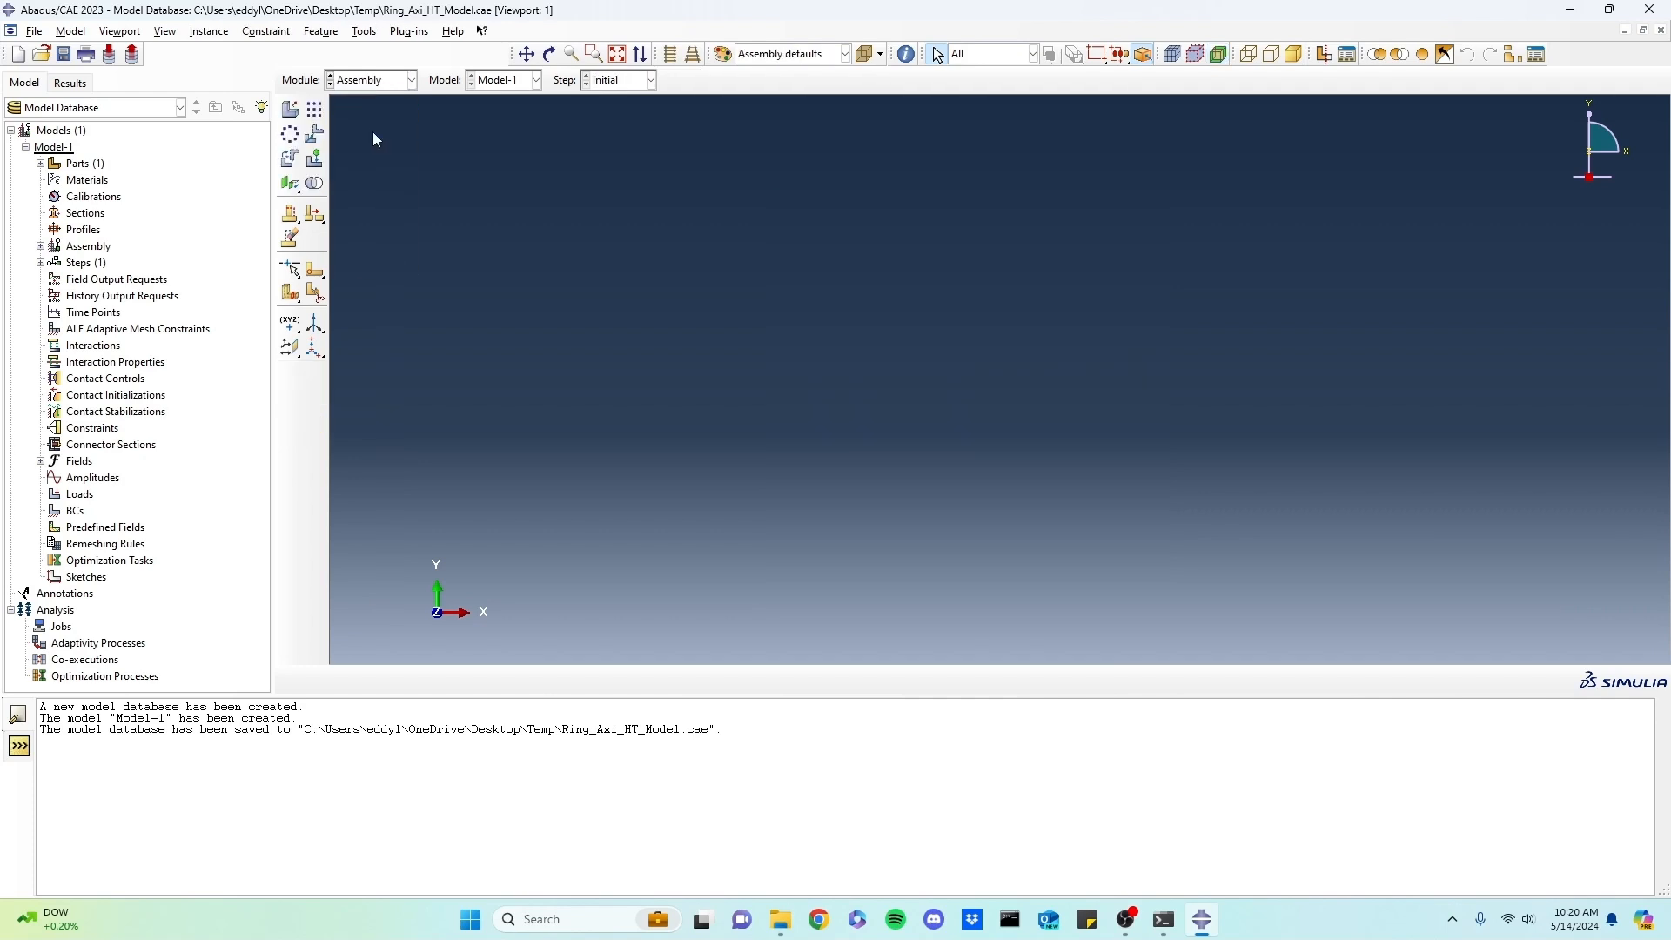
left_click(290, 109)
left_click_drag(655, 202, 707, 150)
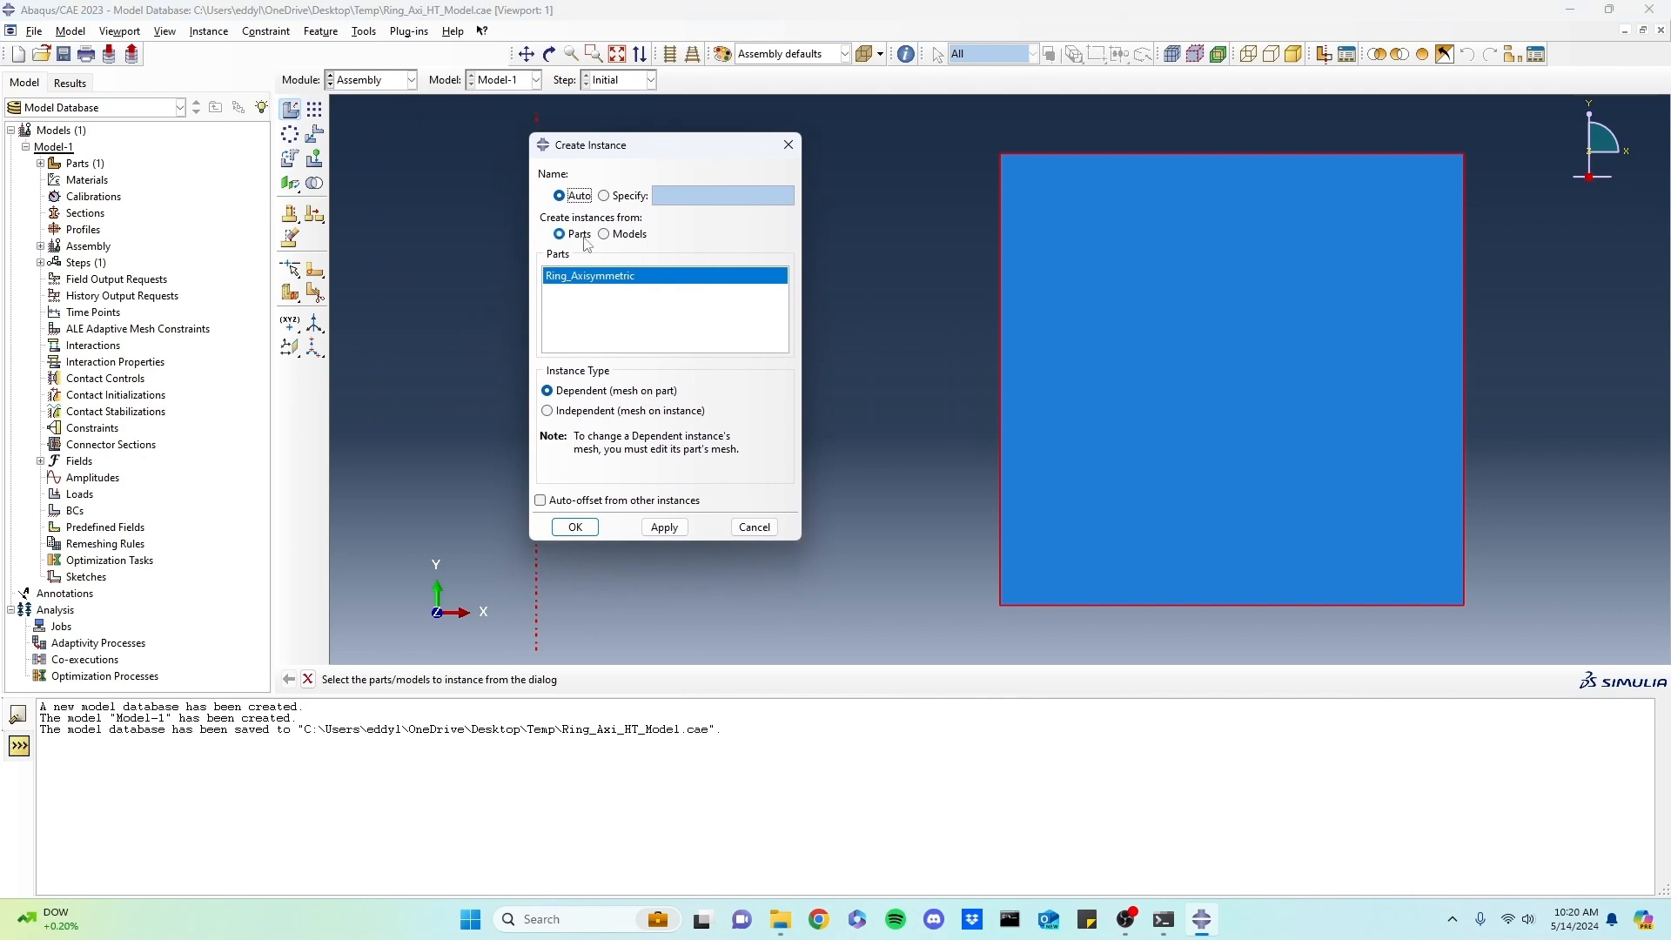
left_click(592, 527)
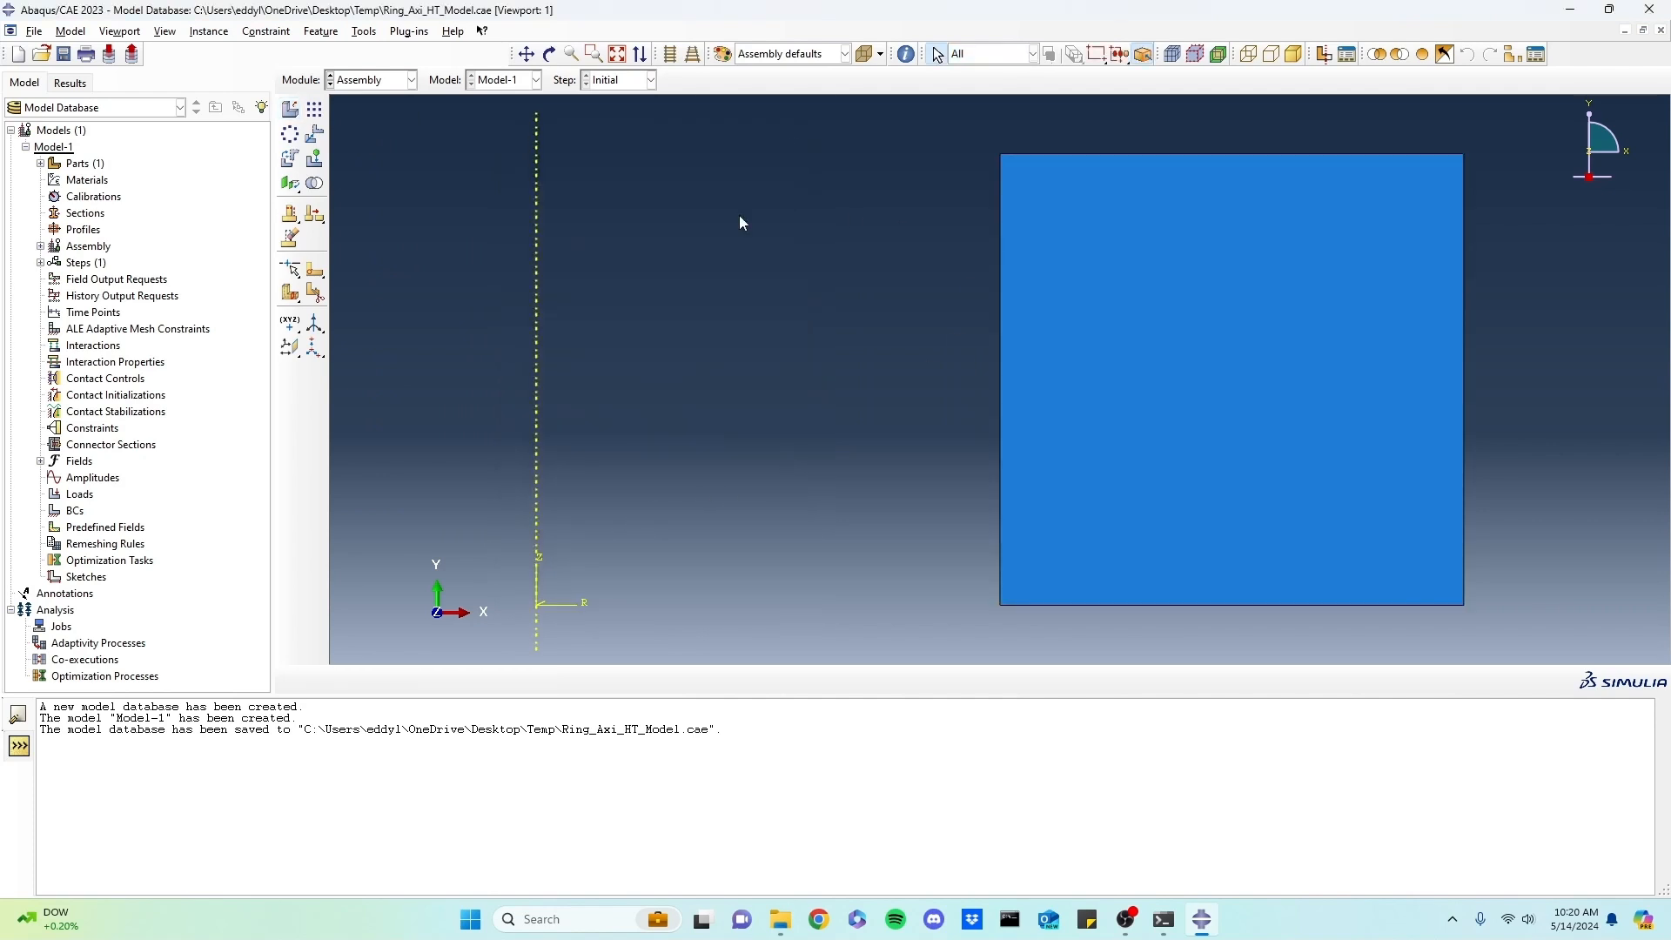
- Switch to the Mesh module and make the Ring_Axisymmetric part, rather than the assembly, the object to mesh
left_click(374, 81)
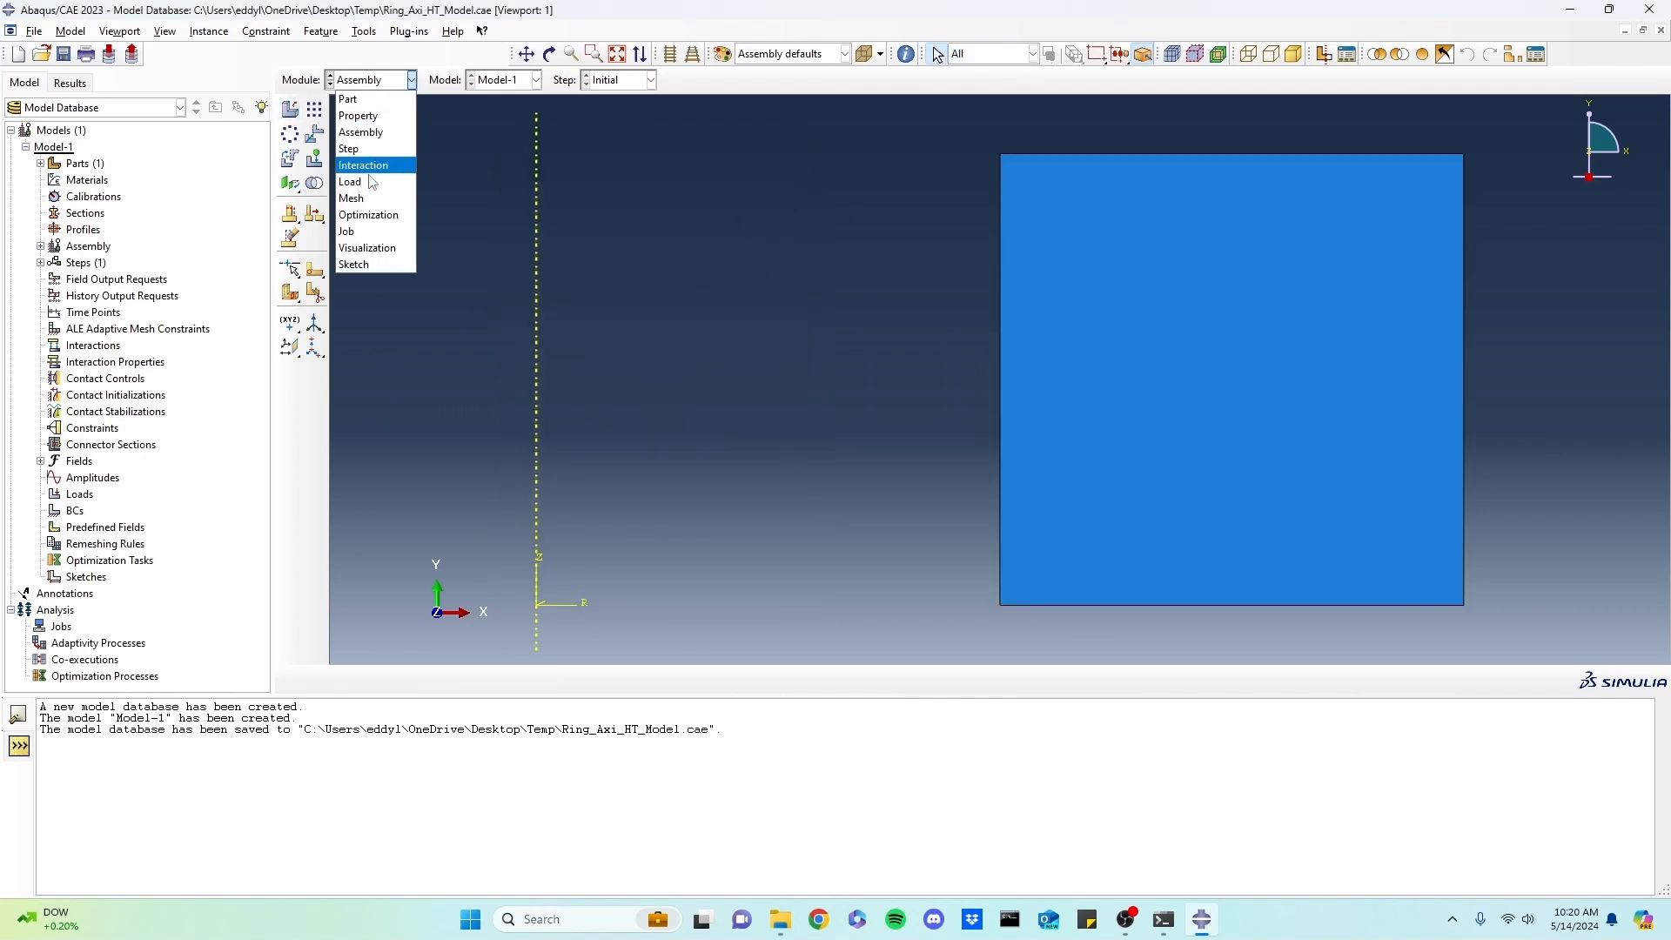
left_click(368, 190)
left_click(676, 82)
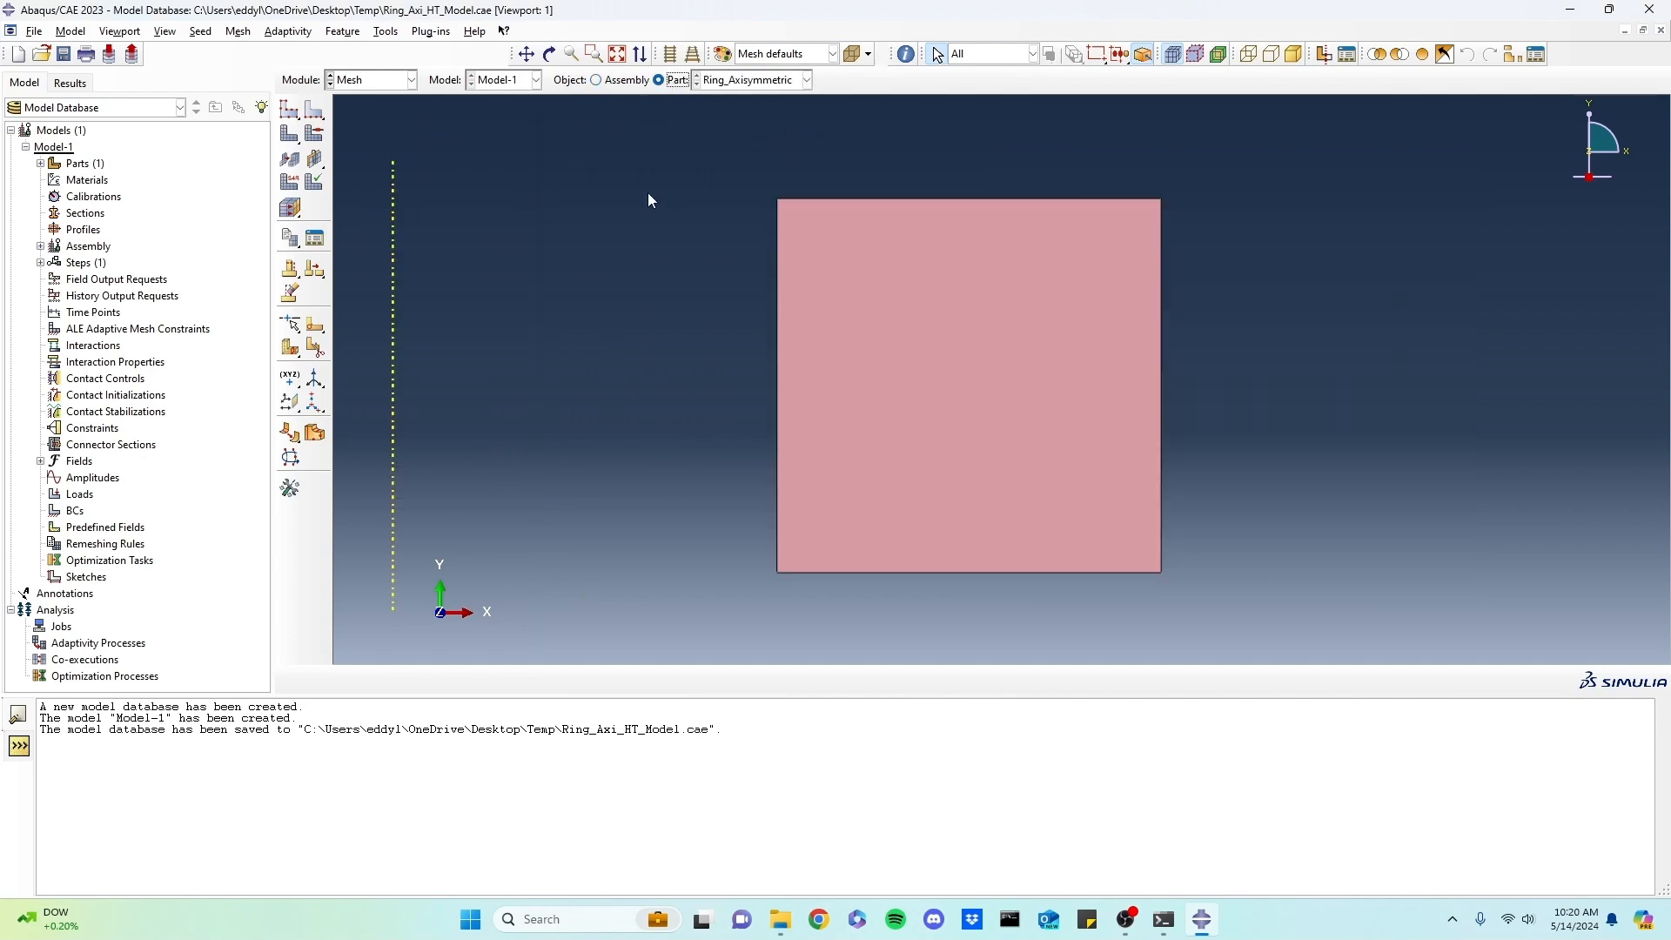
scroll(662, 198, "up", 2)
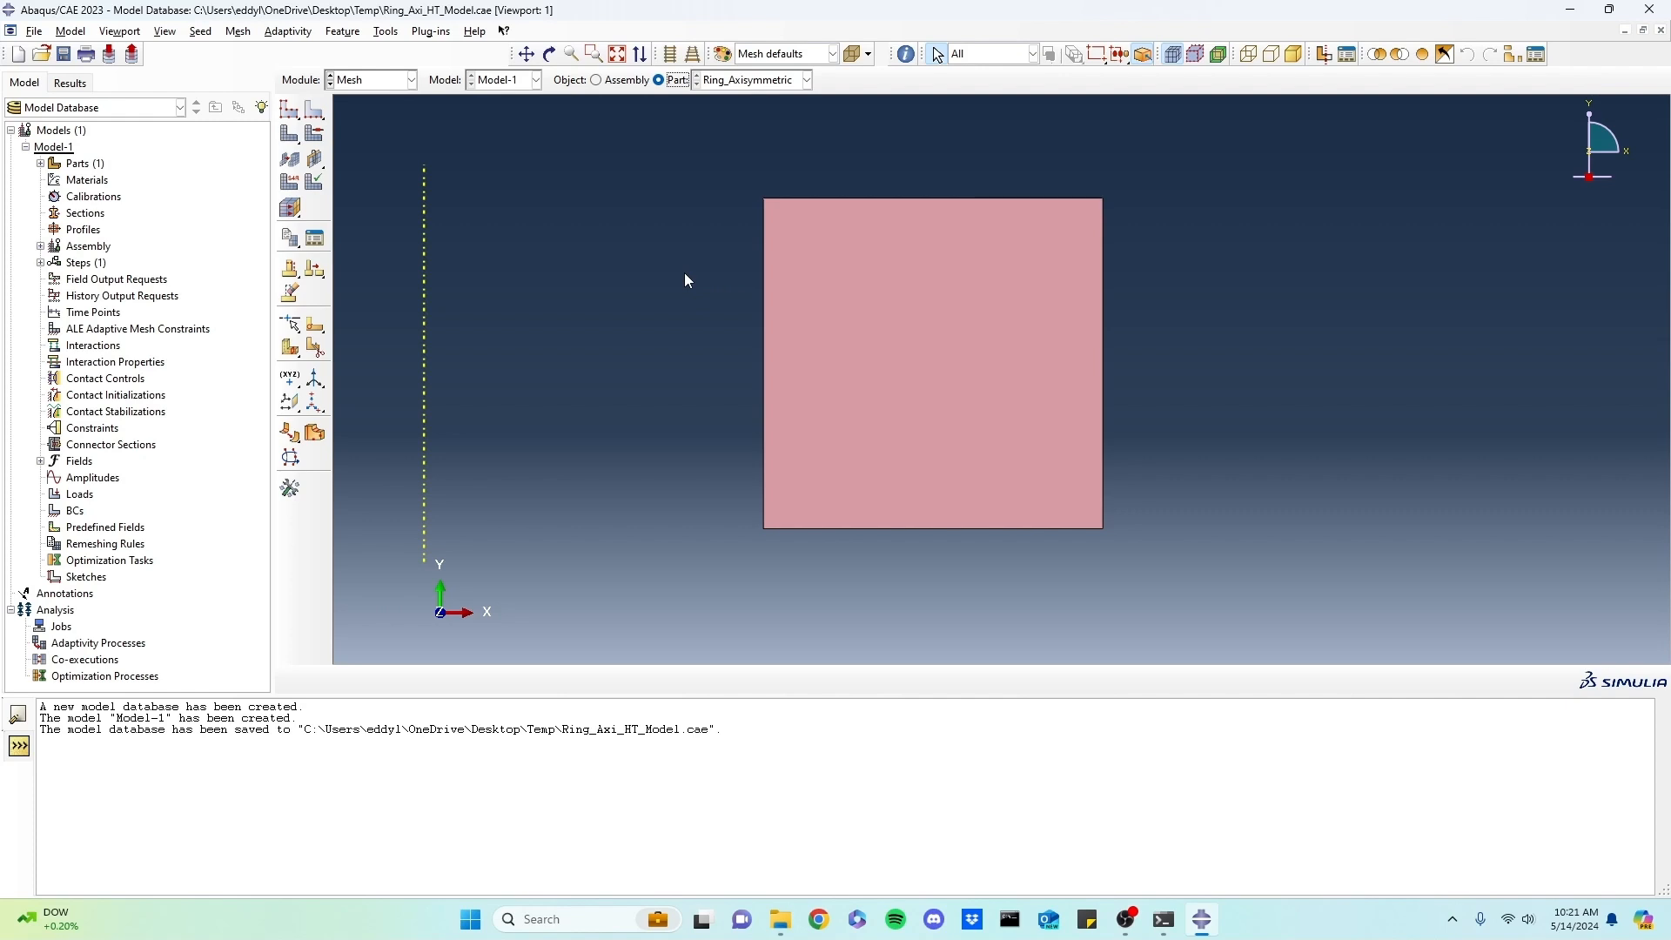
- Apply local seeds by size to all four edges of the part, using double bias and a minimum size of 0.15
left_click(315, 110)
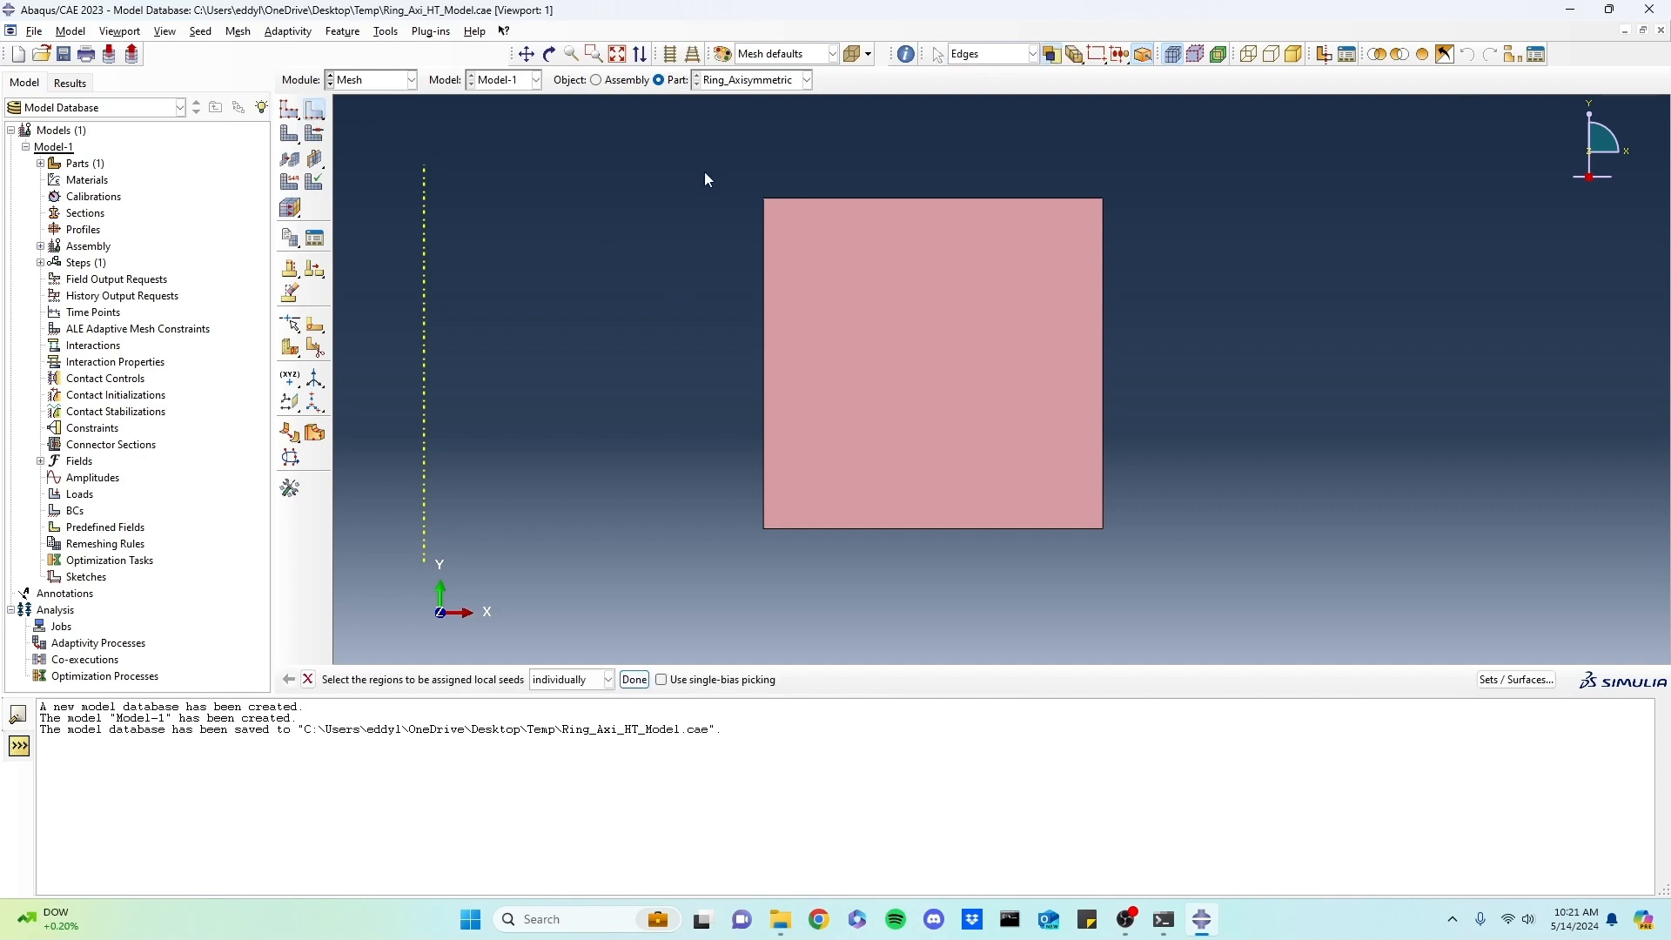
left_click_drag(711, 178, 1172, 577)
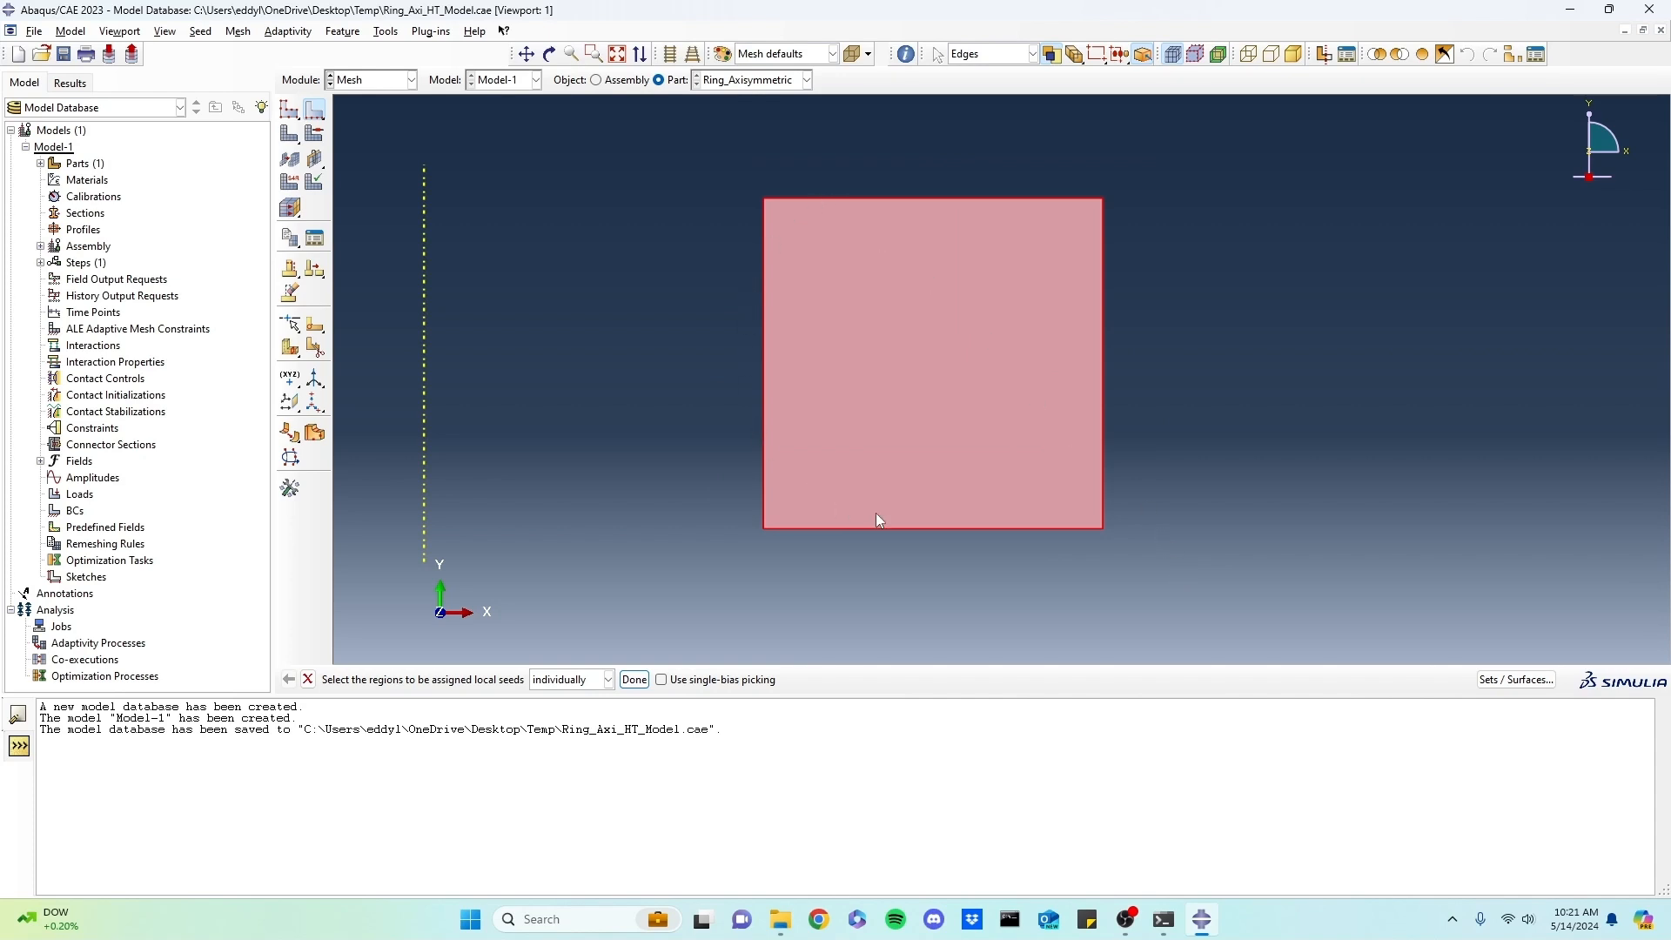
left_click(634, 680)
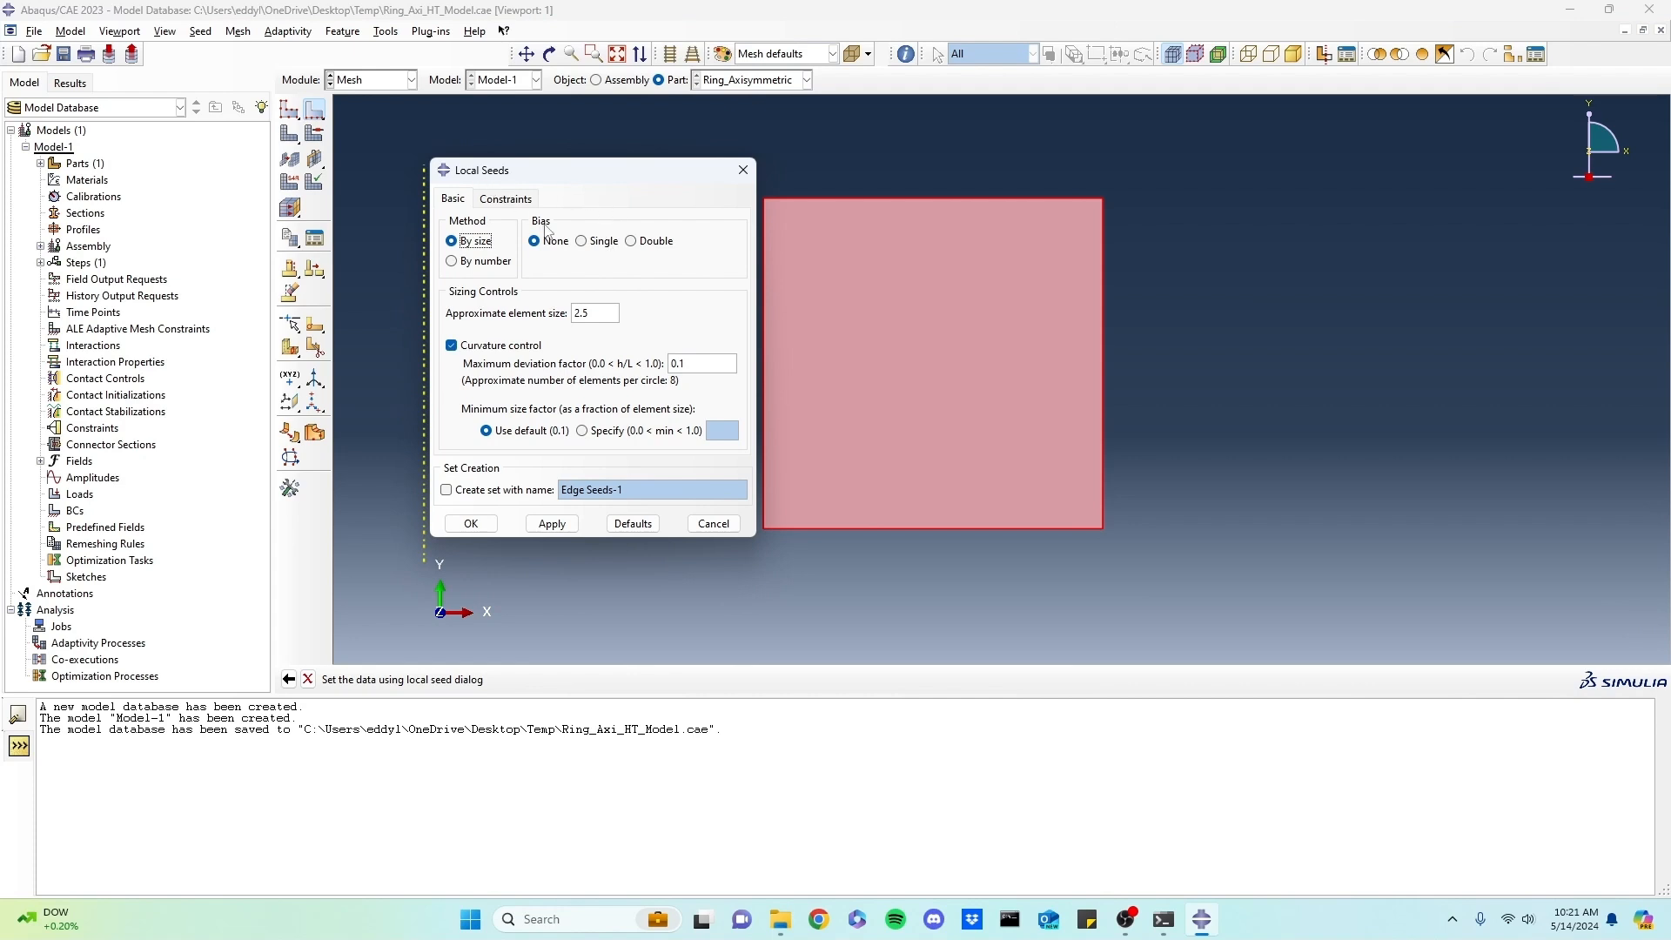
left_click(632, 242)
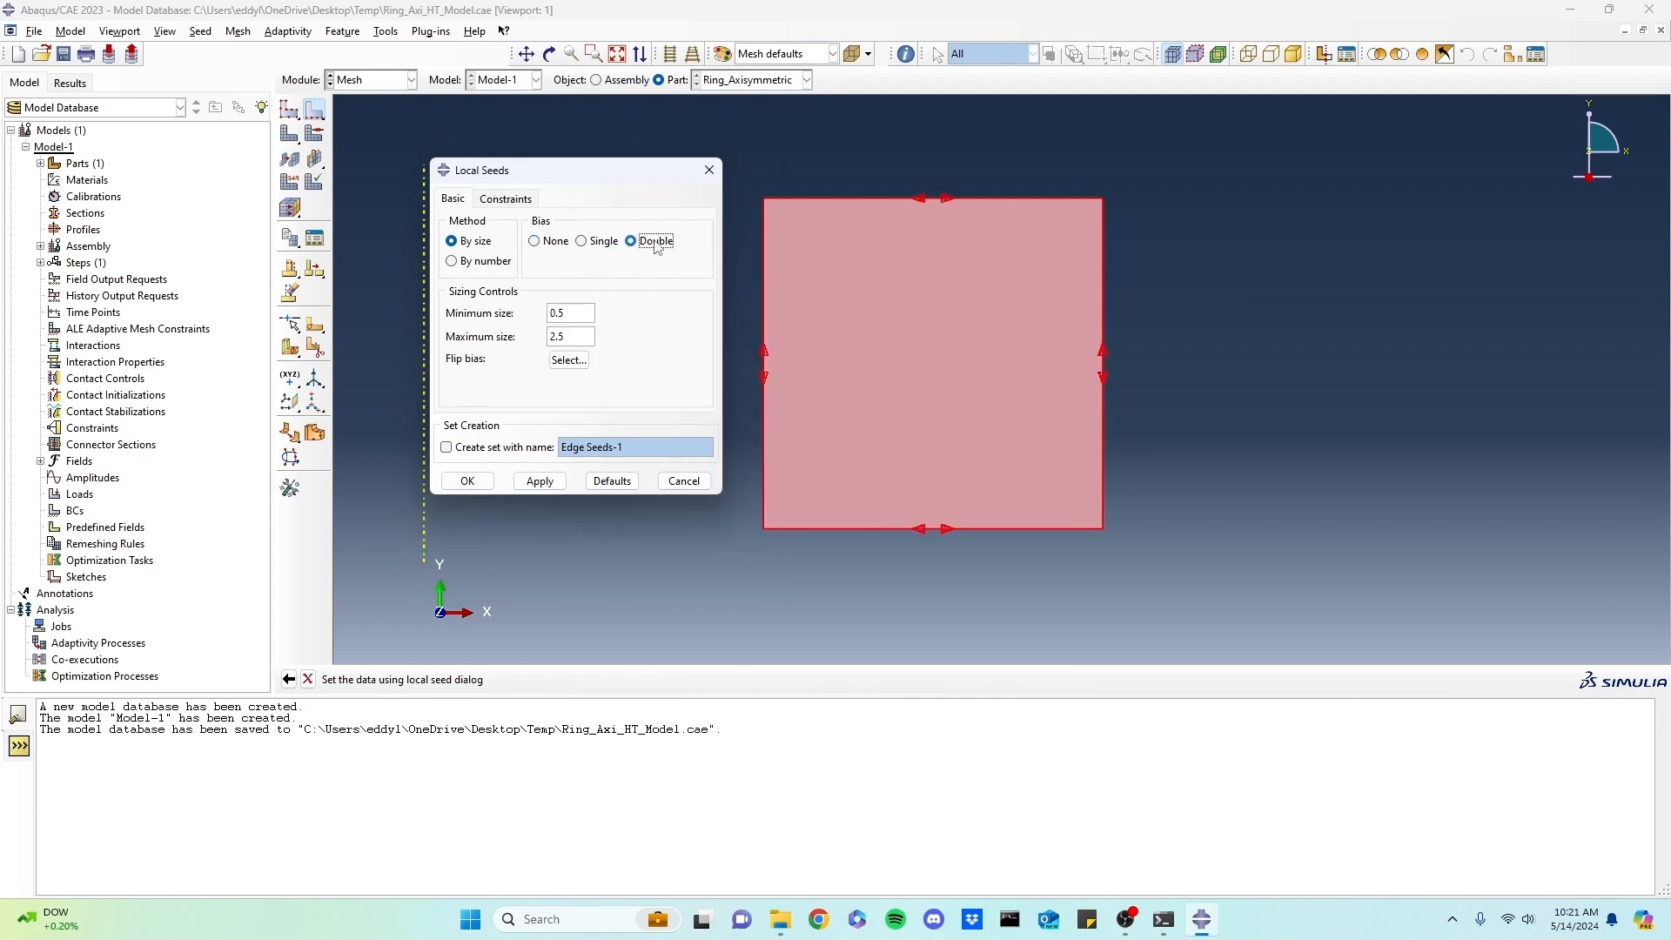
left_click(561, 316)
type("1")
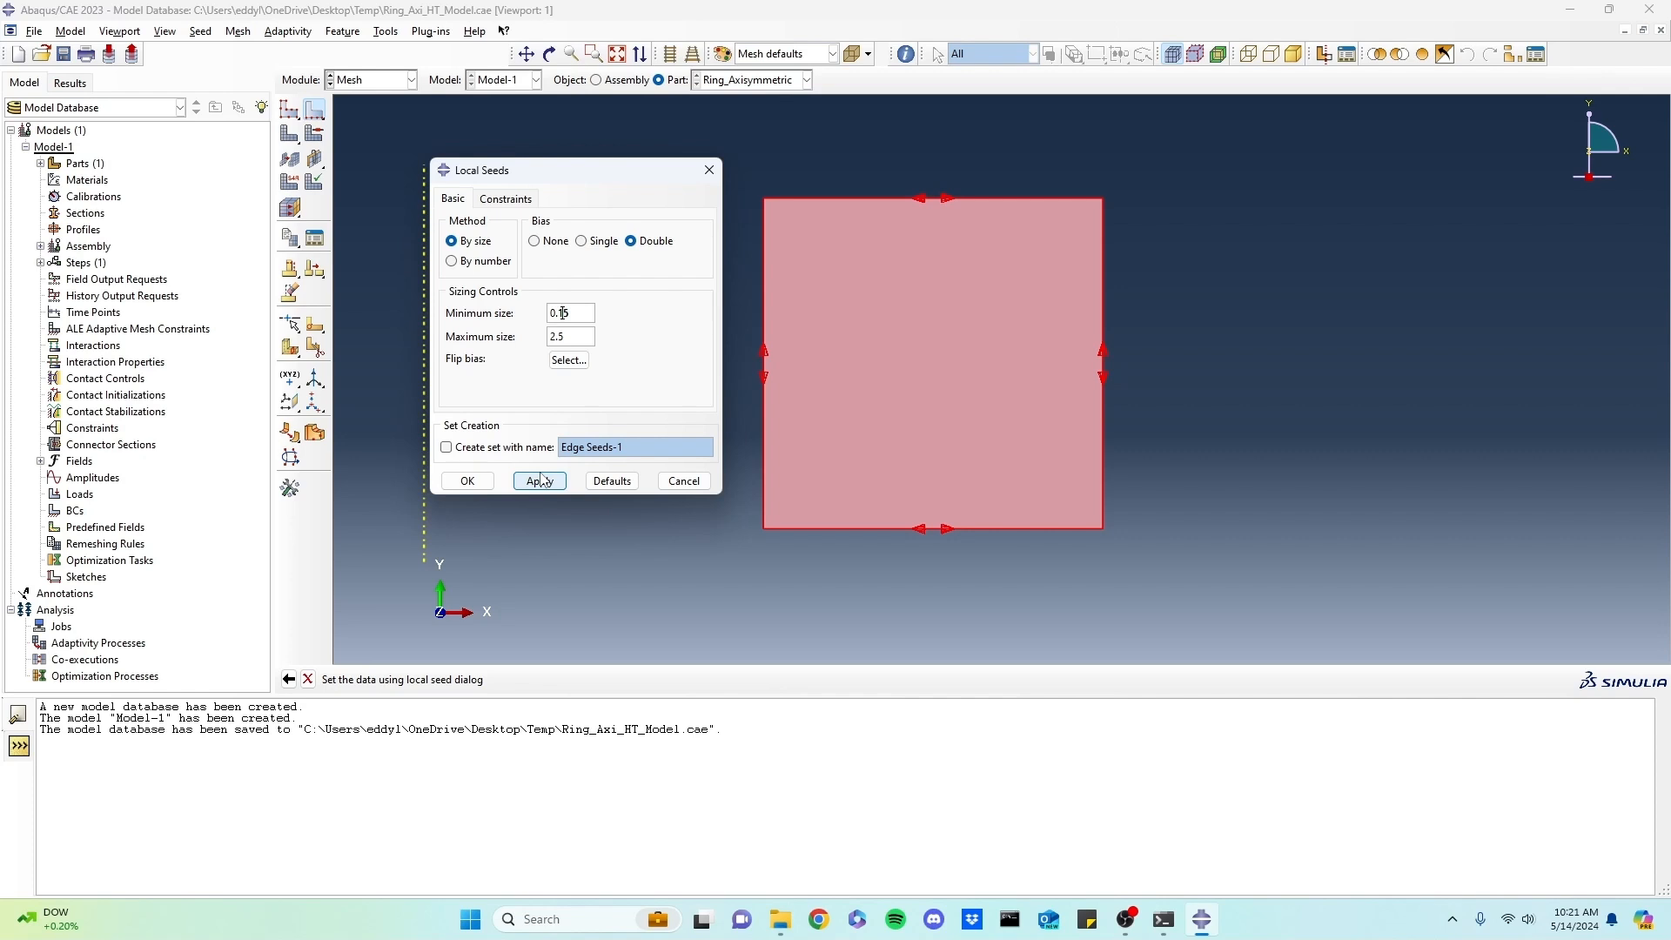
left_click(540, 479)
left_click(710, 170)
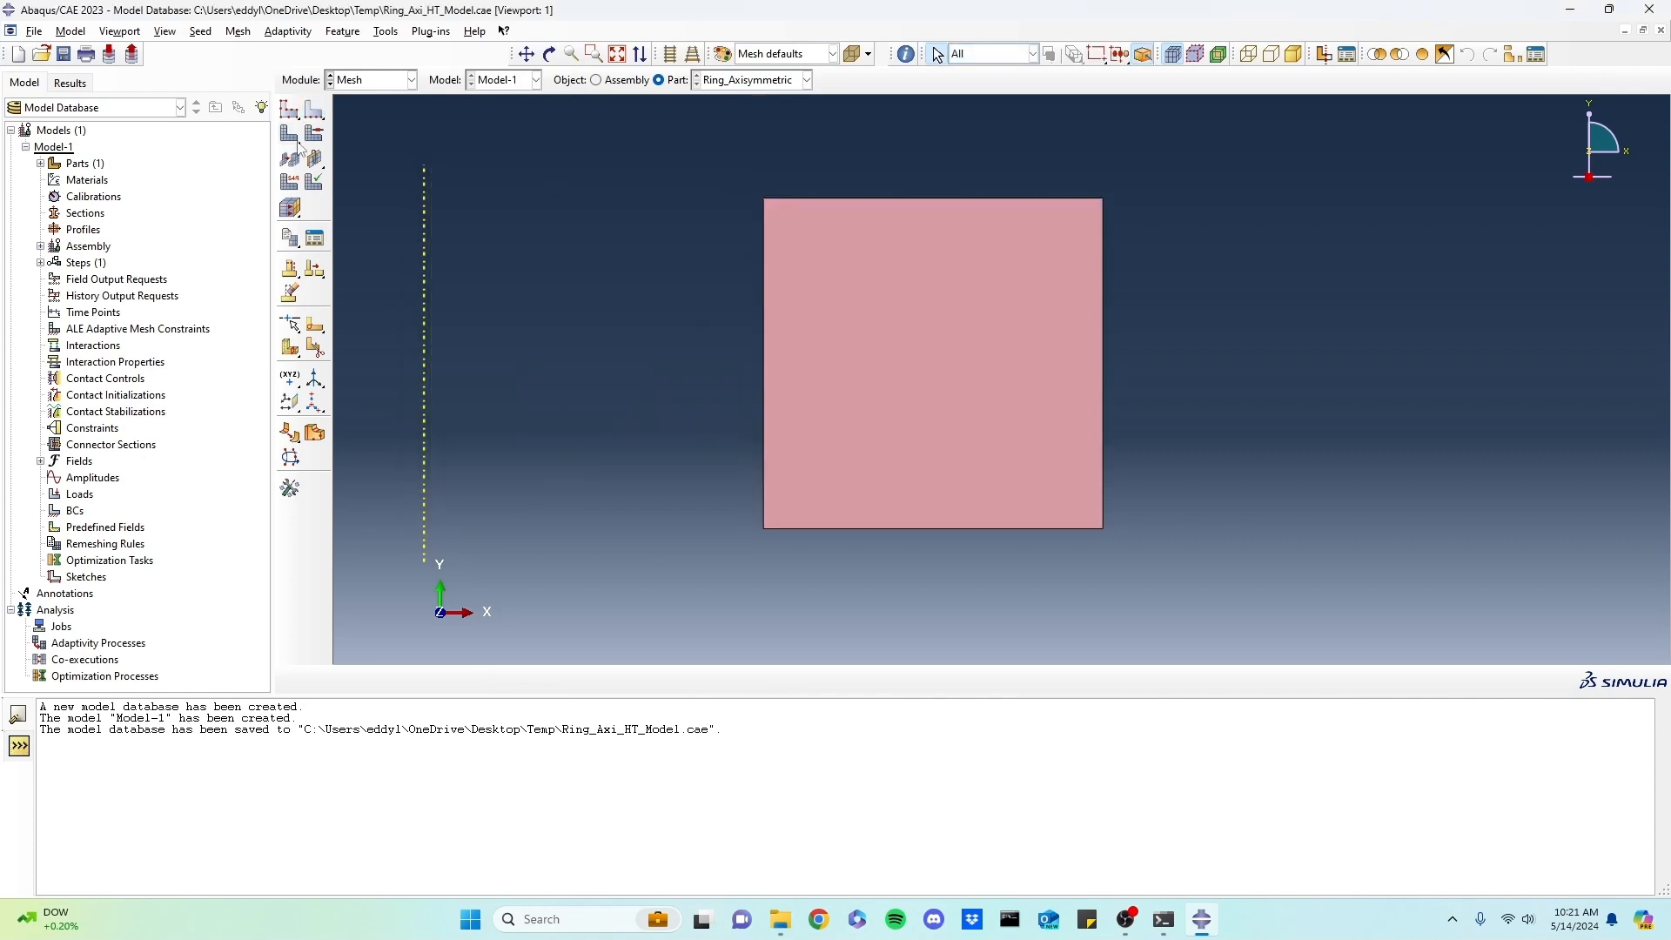
- Mesh the part and assign it linear Standard elements from the Heat Transfer family
left_click(290, 136)
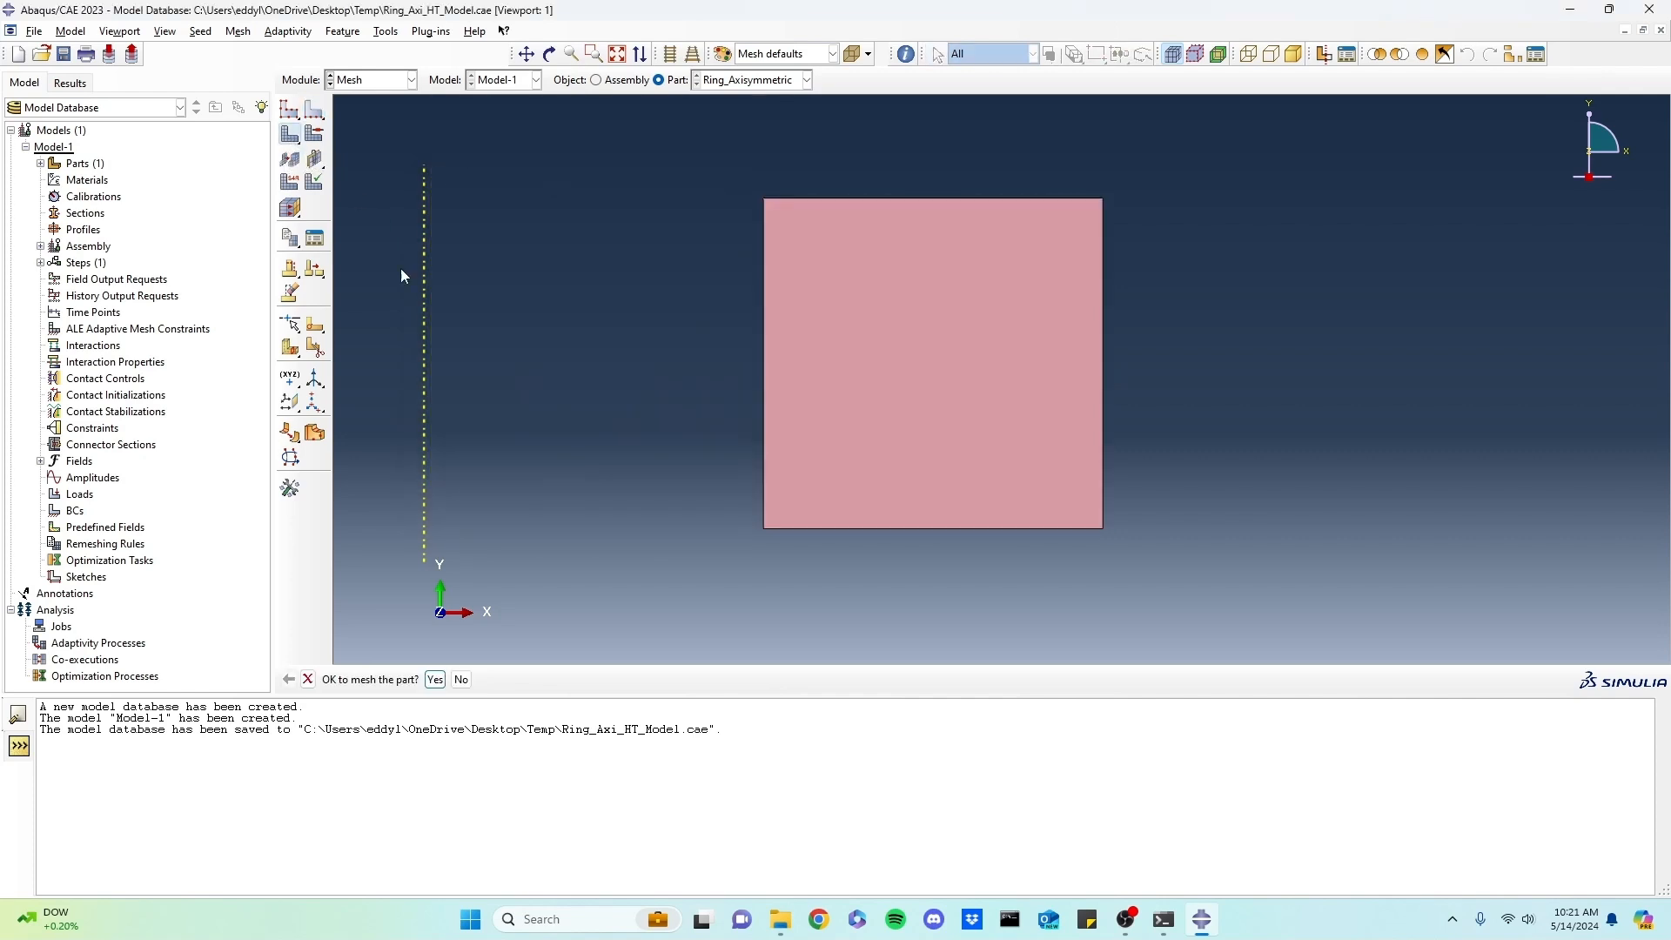
left_click(434, 683)
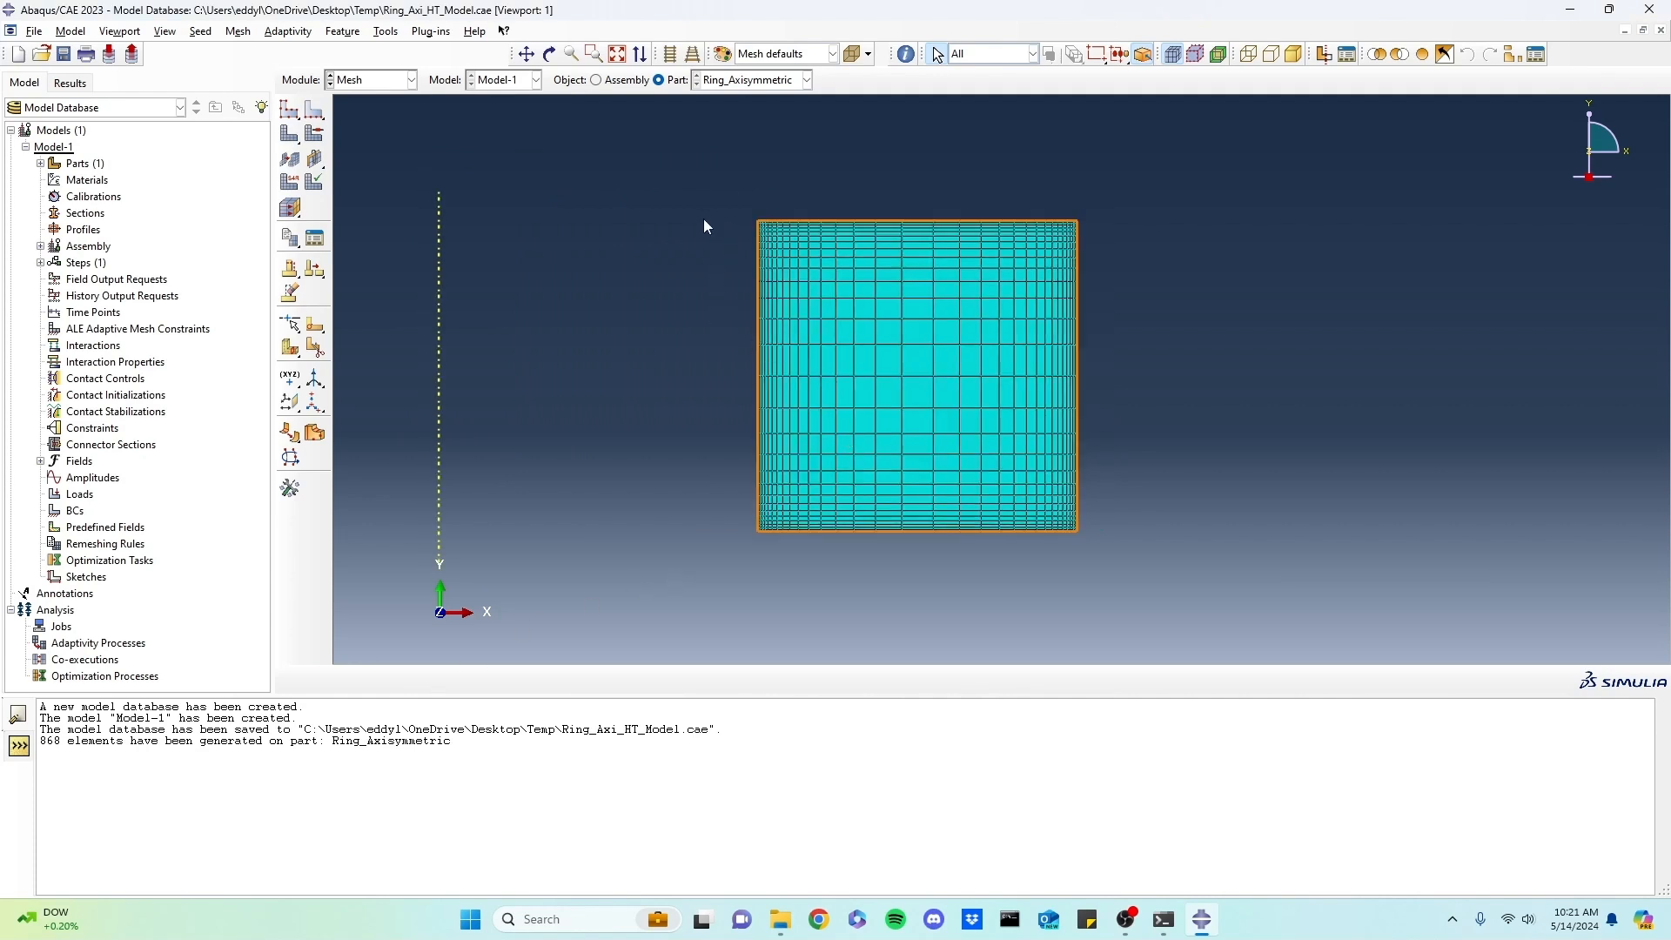
left_click(237, 31)
left_click(293, 87)
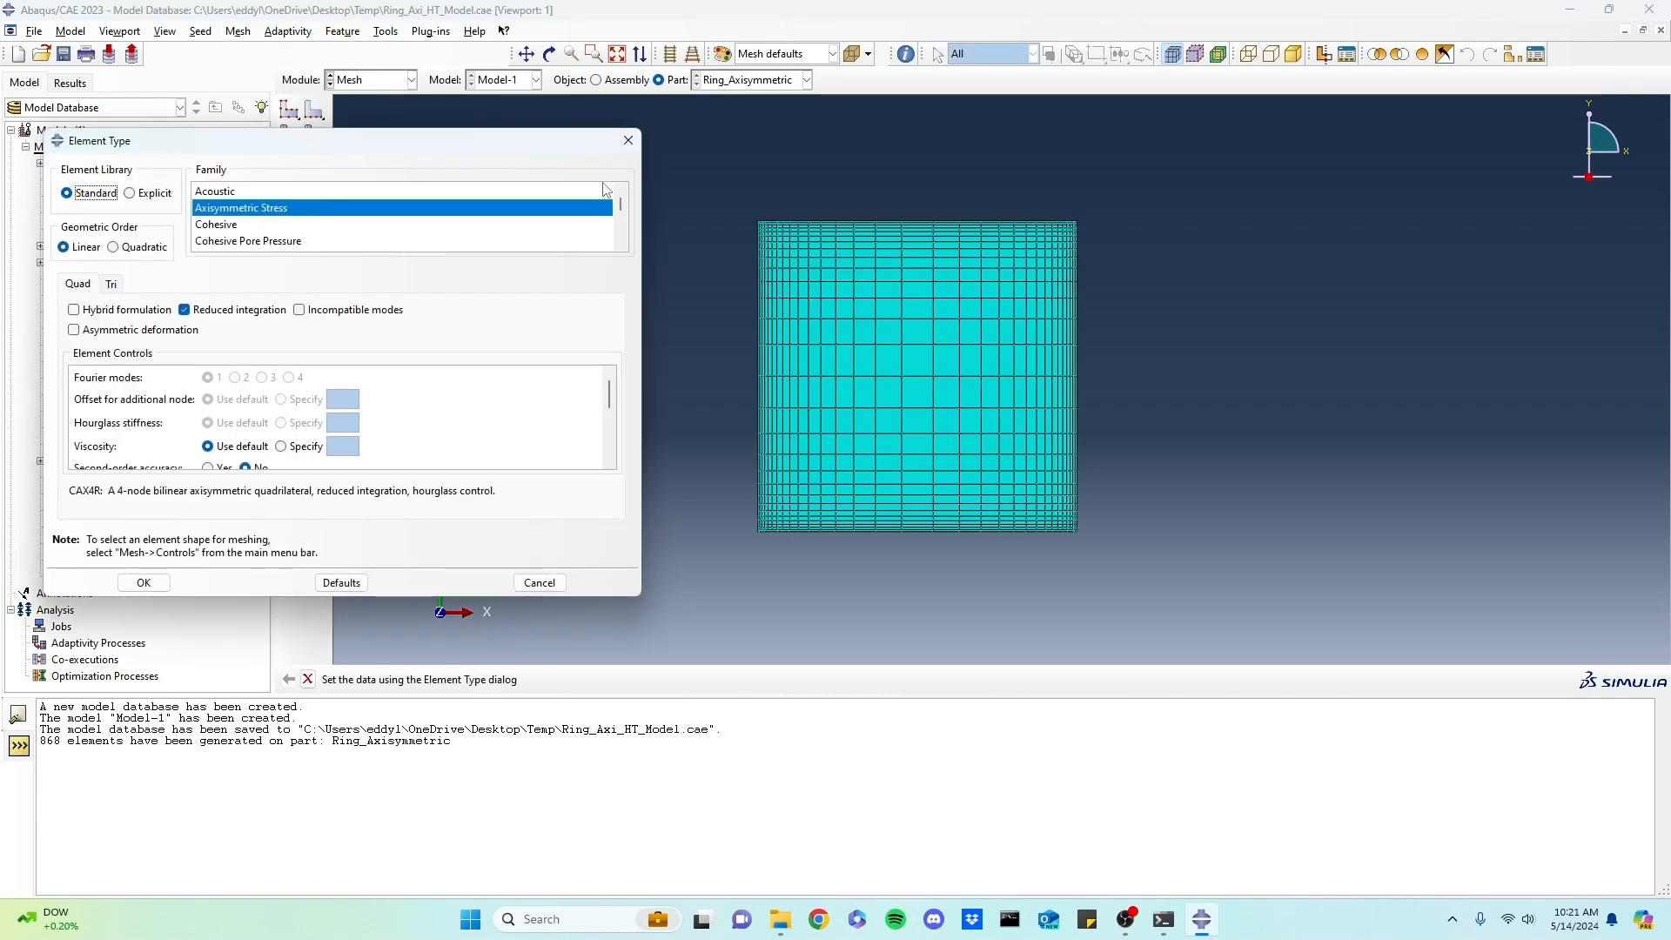
scroll(440, 183, "down", 2)
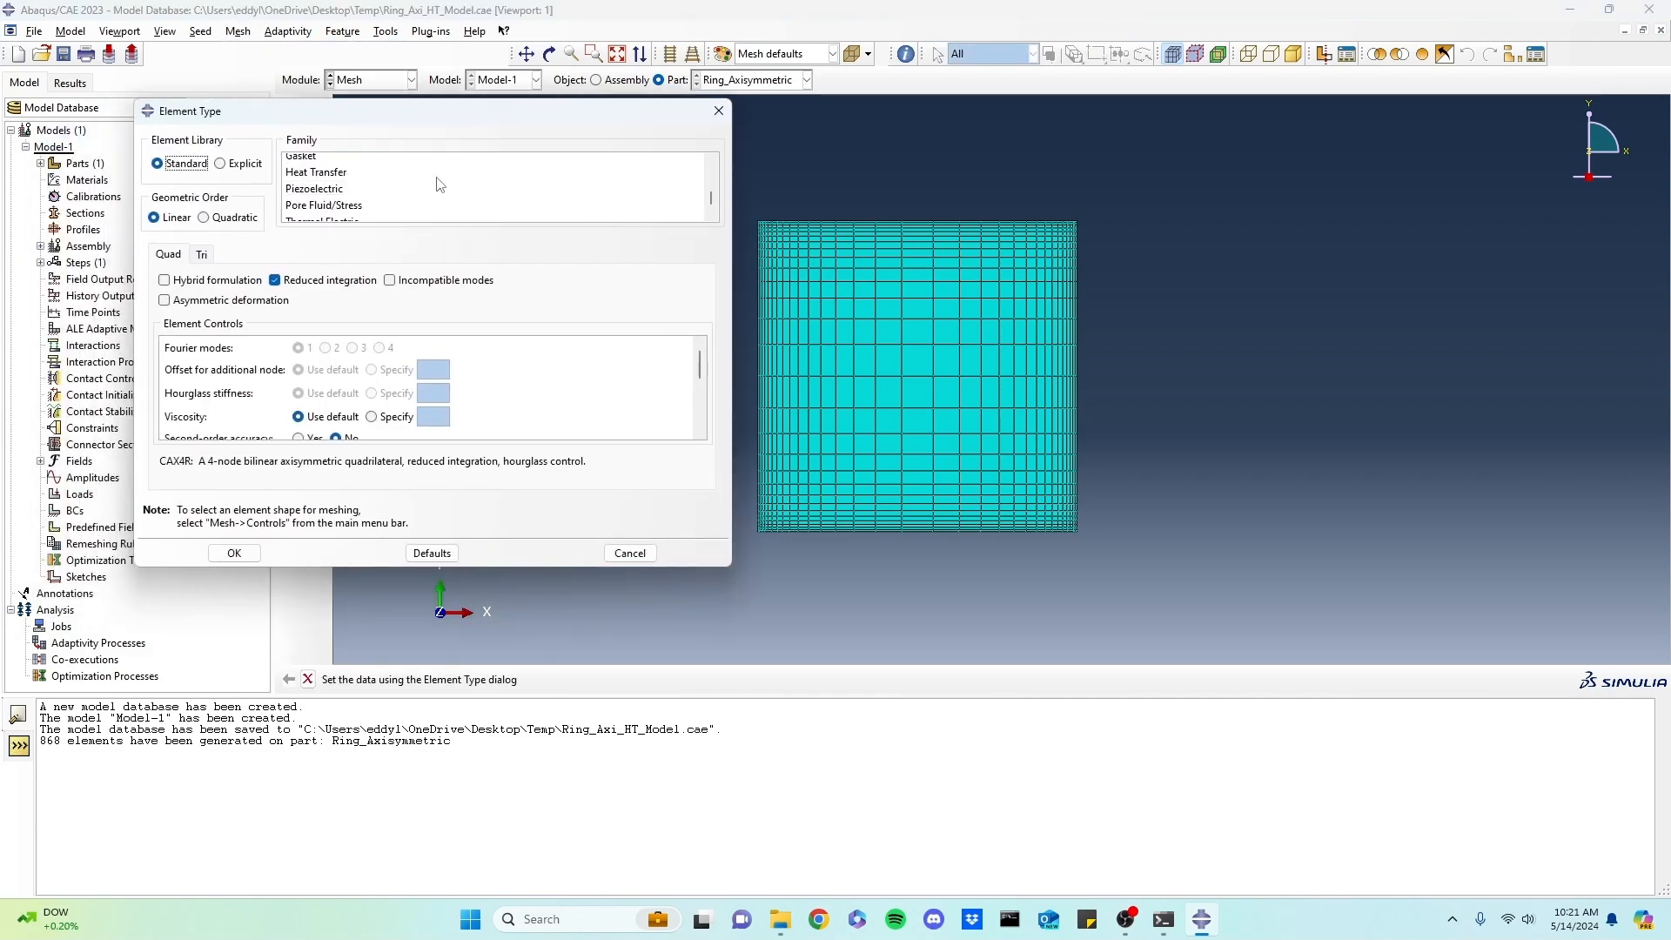
left_click(345, 165)
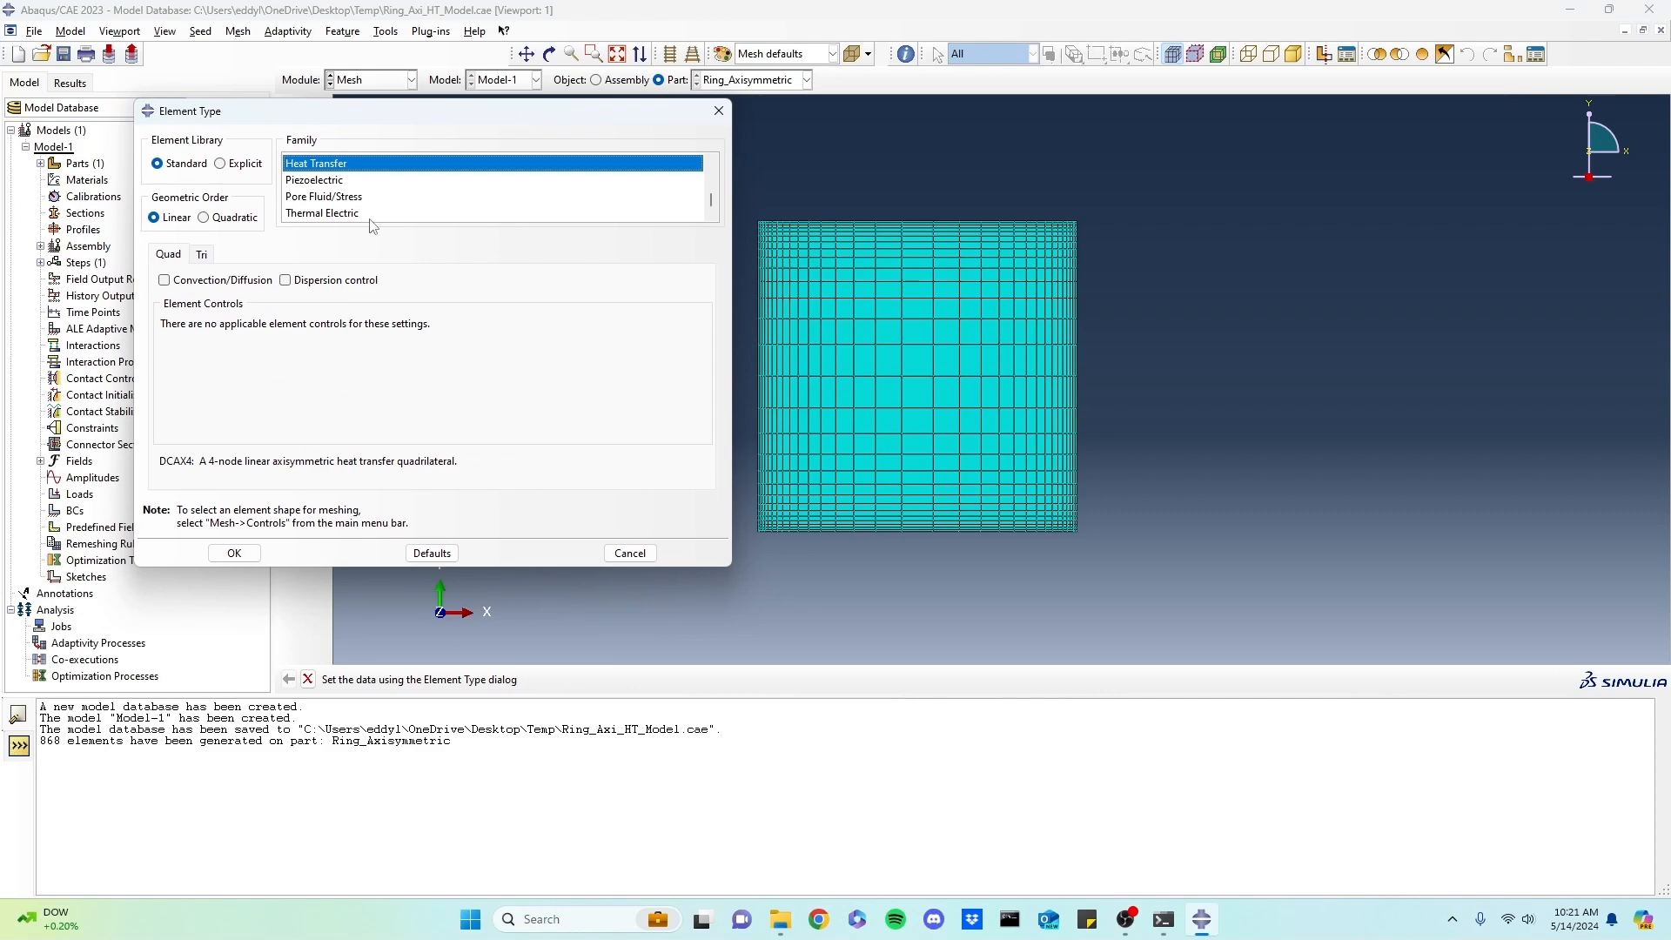
left_click(253, 558)
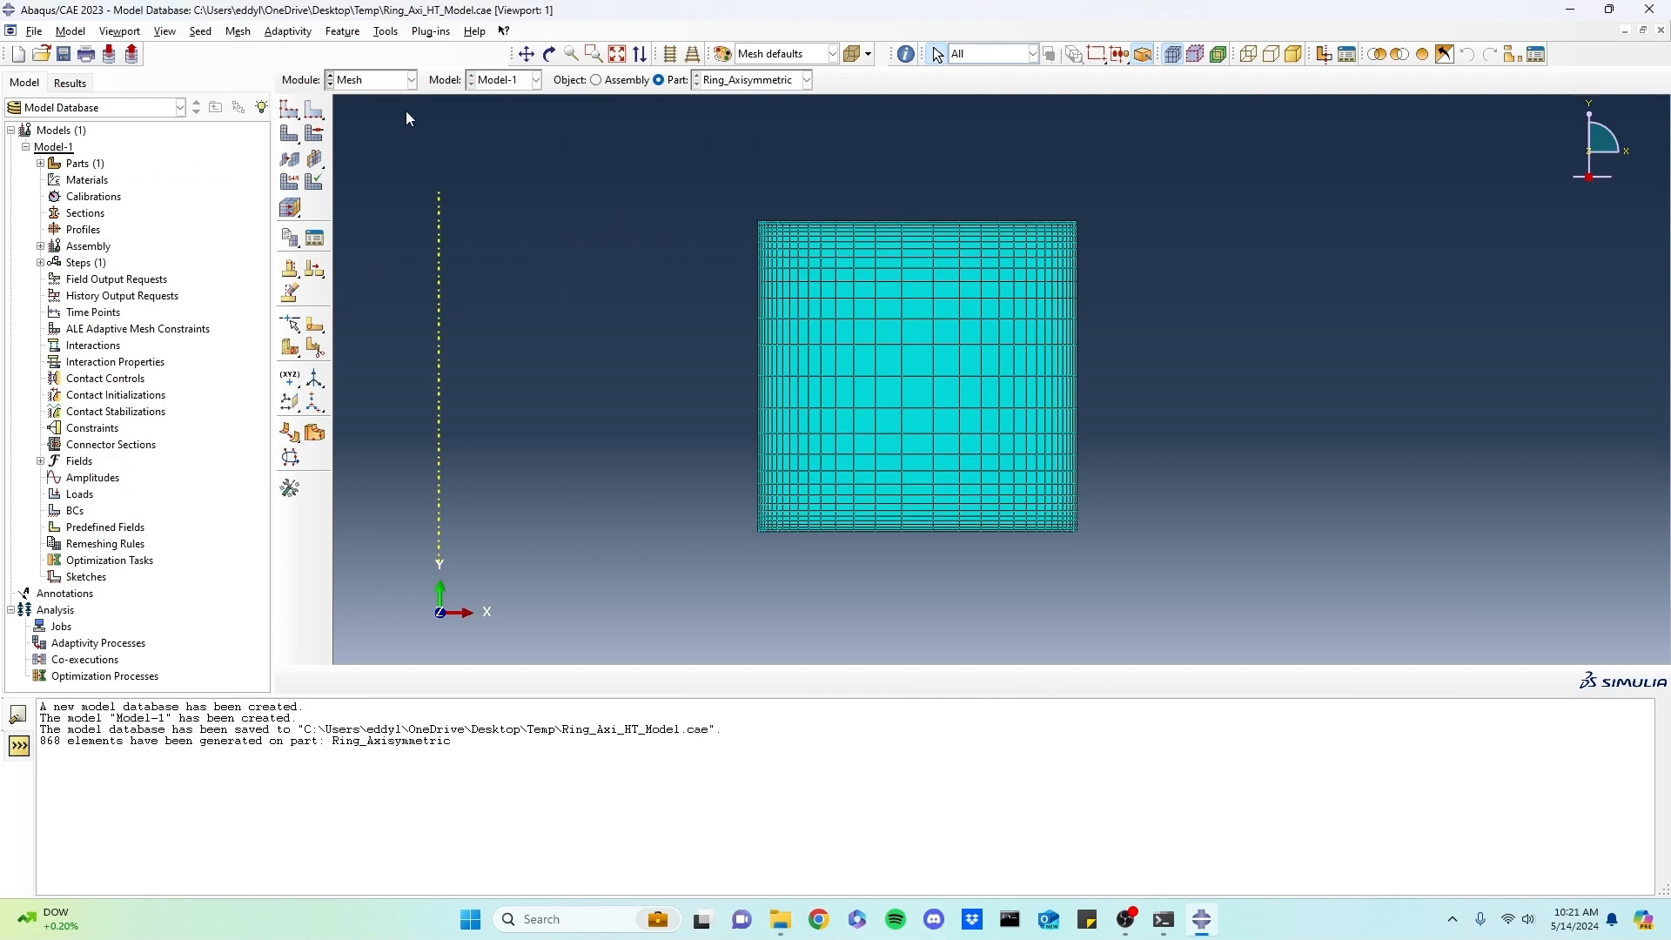
- In the Part module, create a geometry set named All_Elements containing the whole face of the ring section
left_click(394, 80)
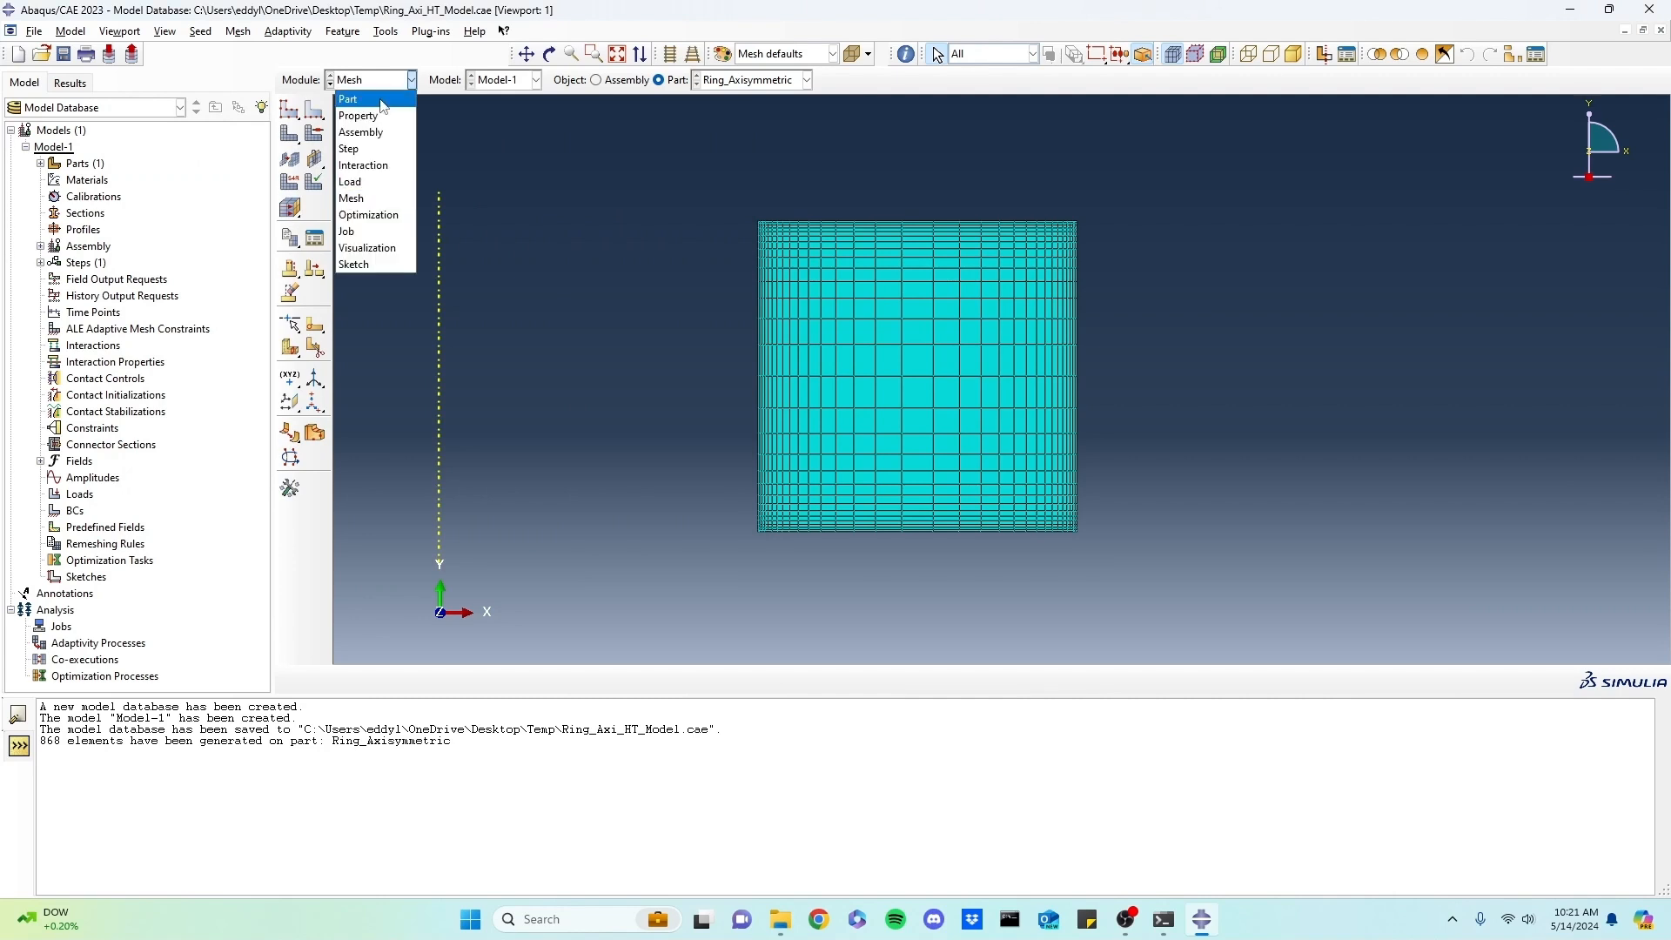
left_click(382, 100)
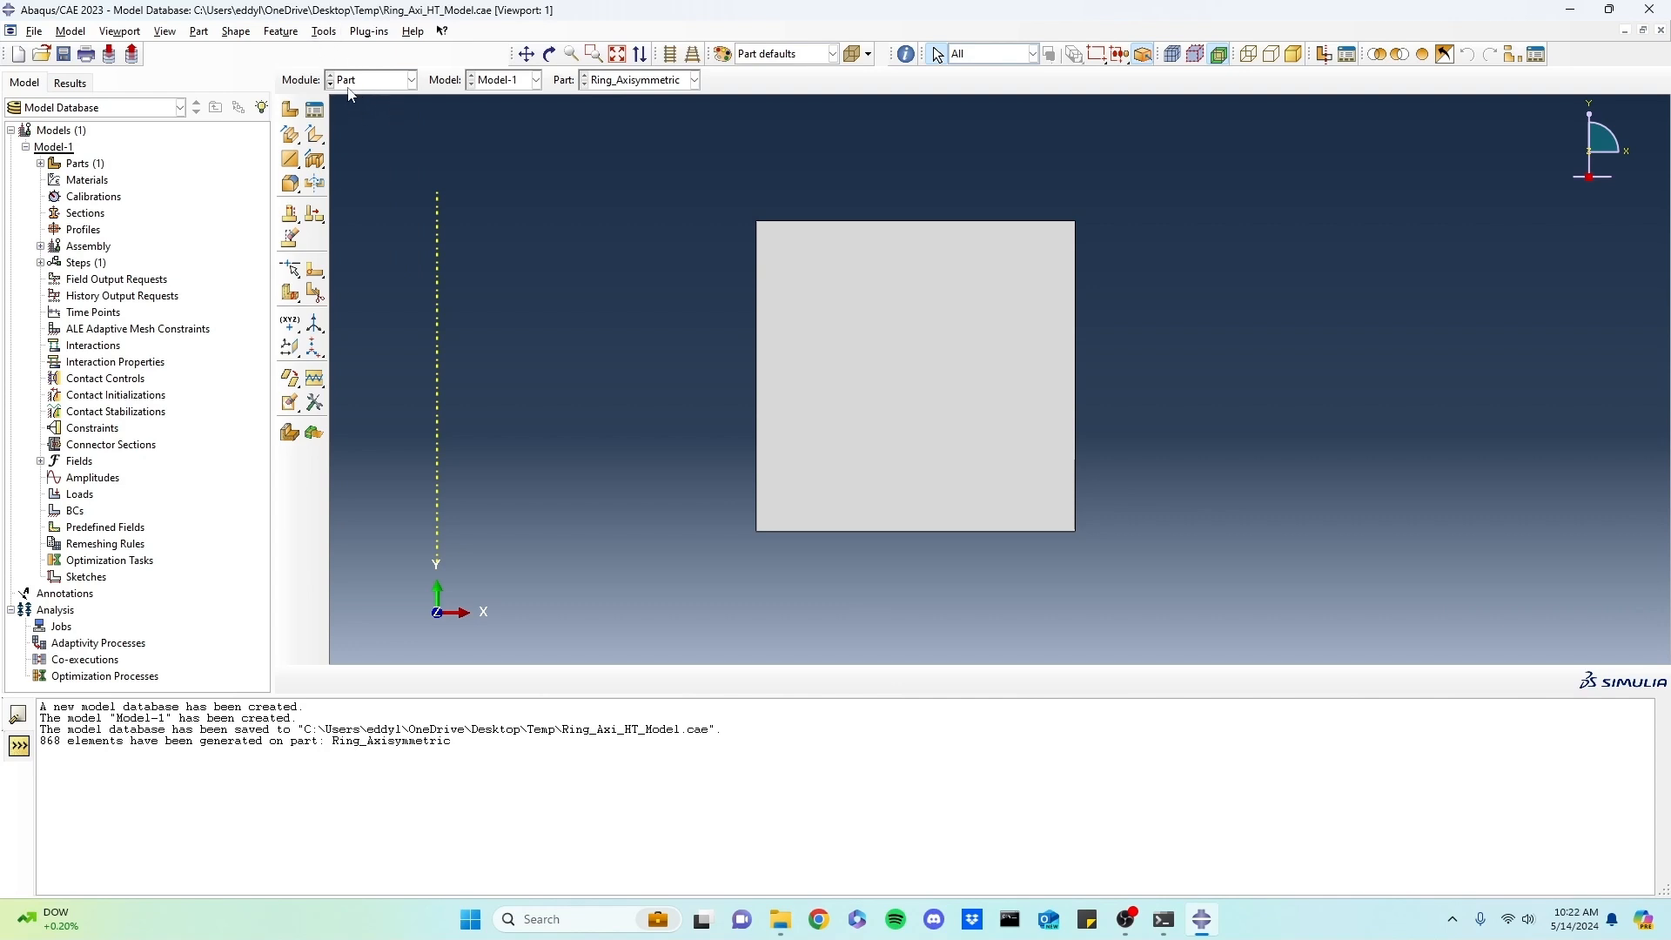
left_click(324, 31)
mouse_move(394, 108)
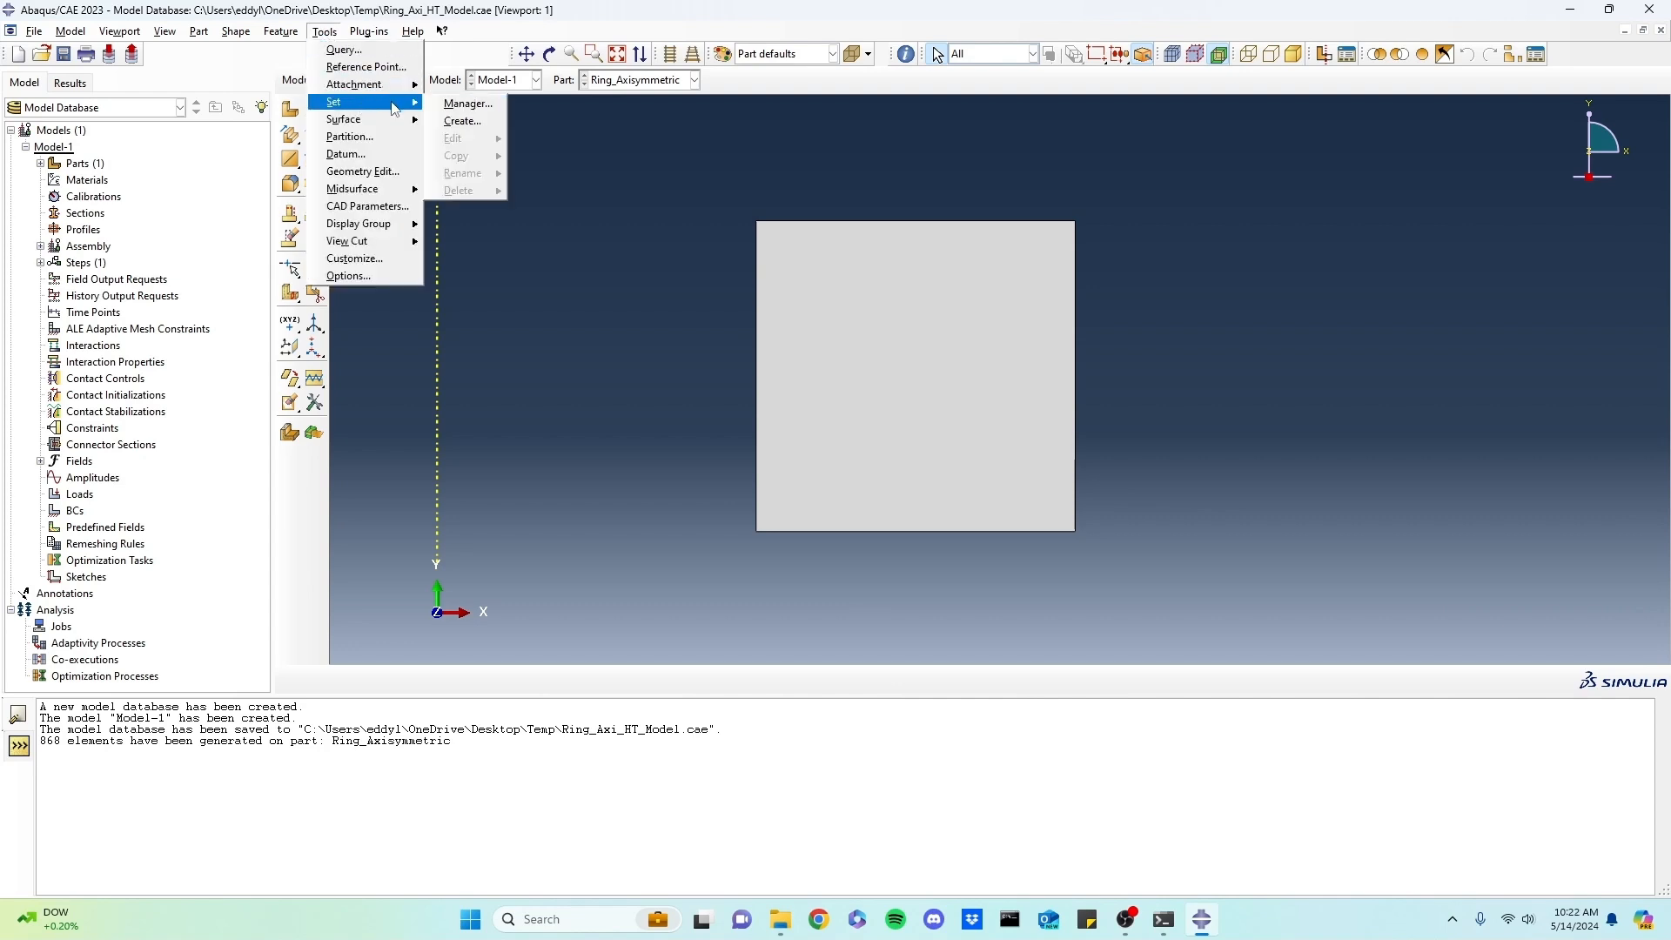
left_click(467, 104)
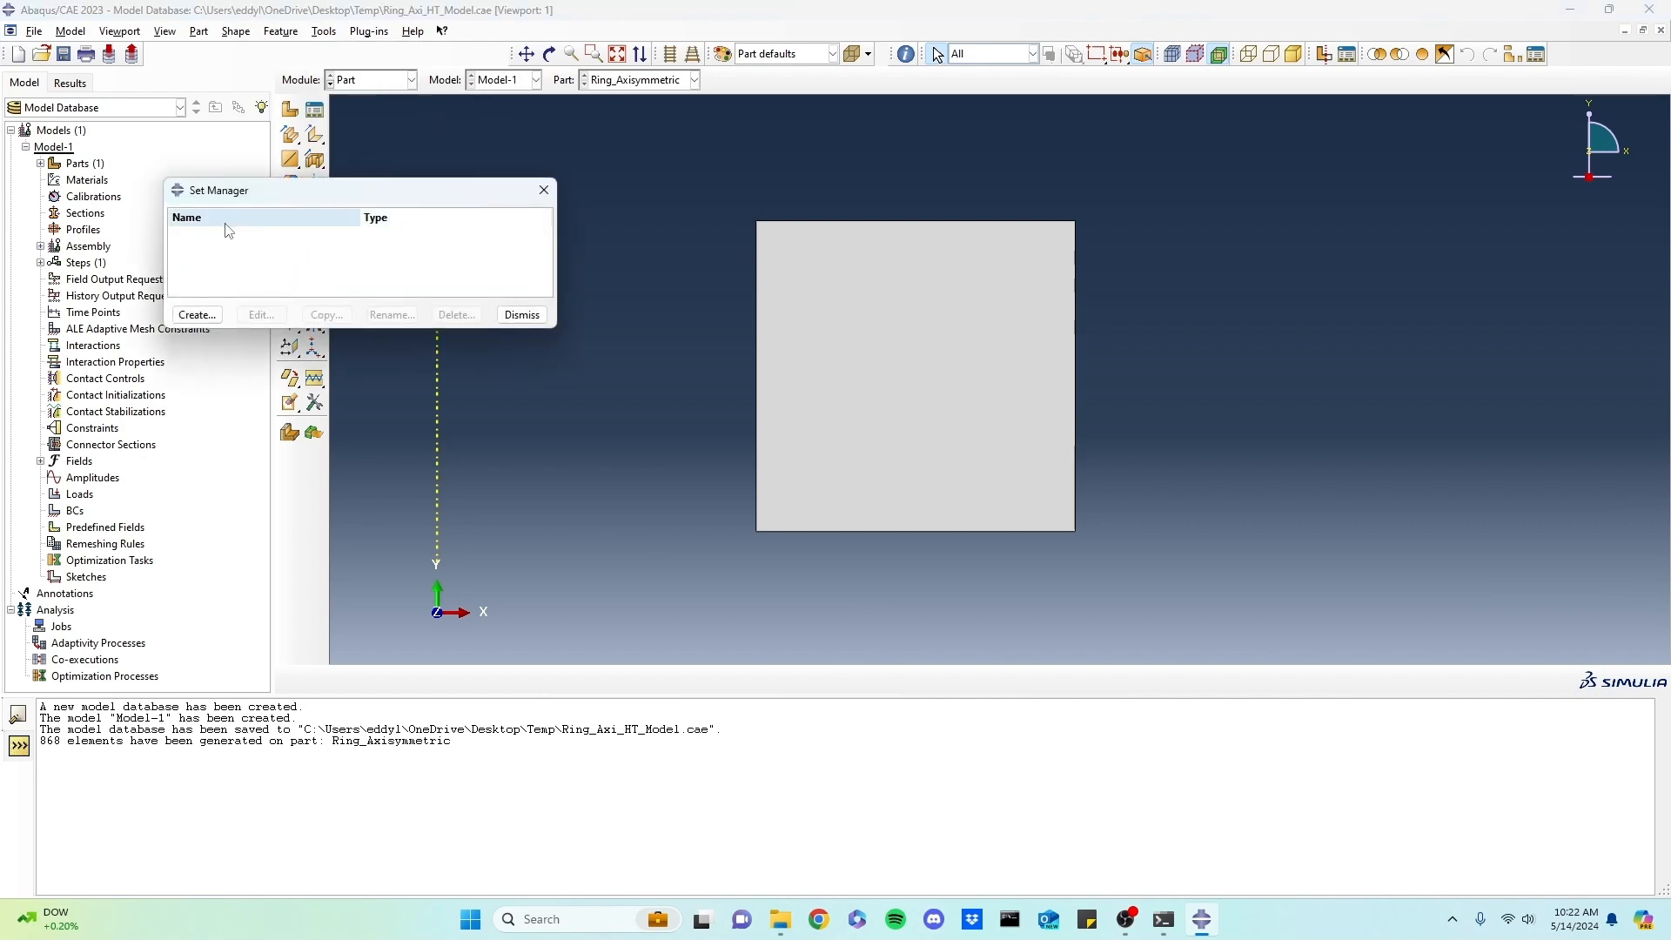
left_click(197, 314)
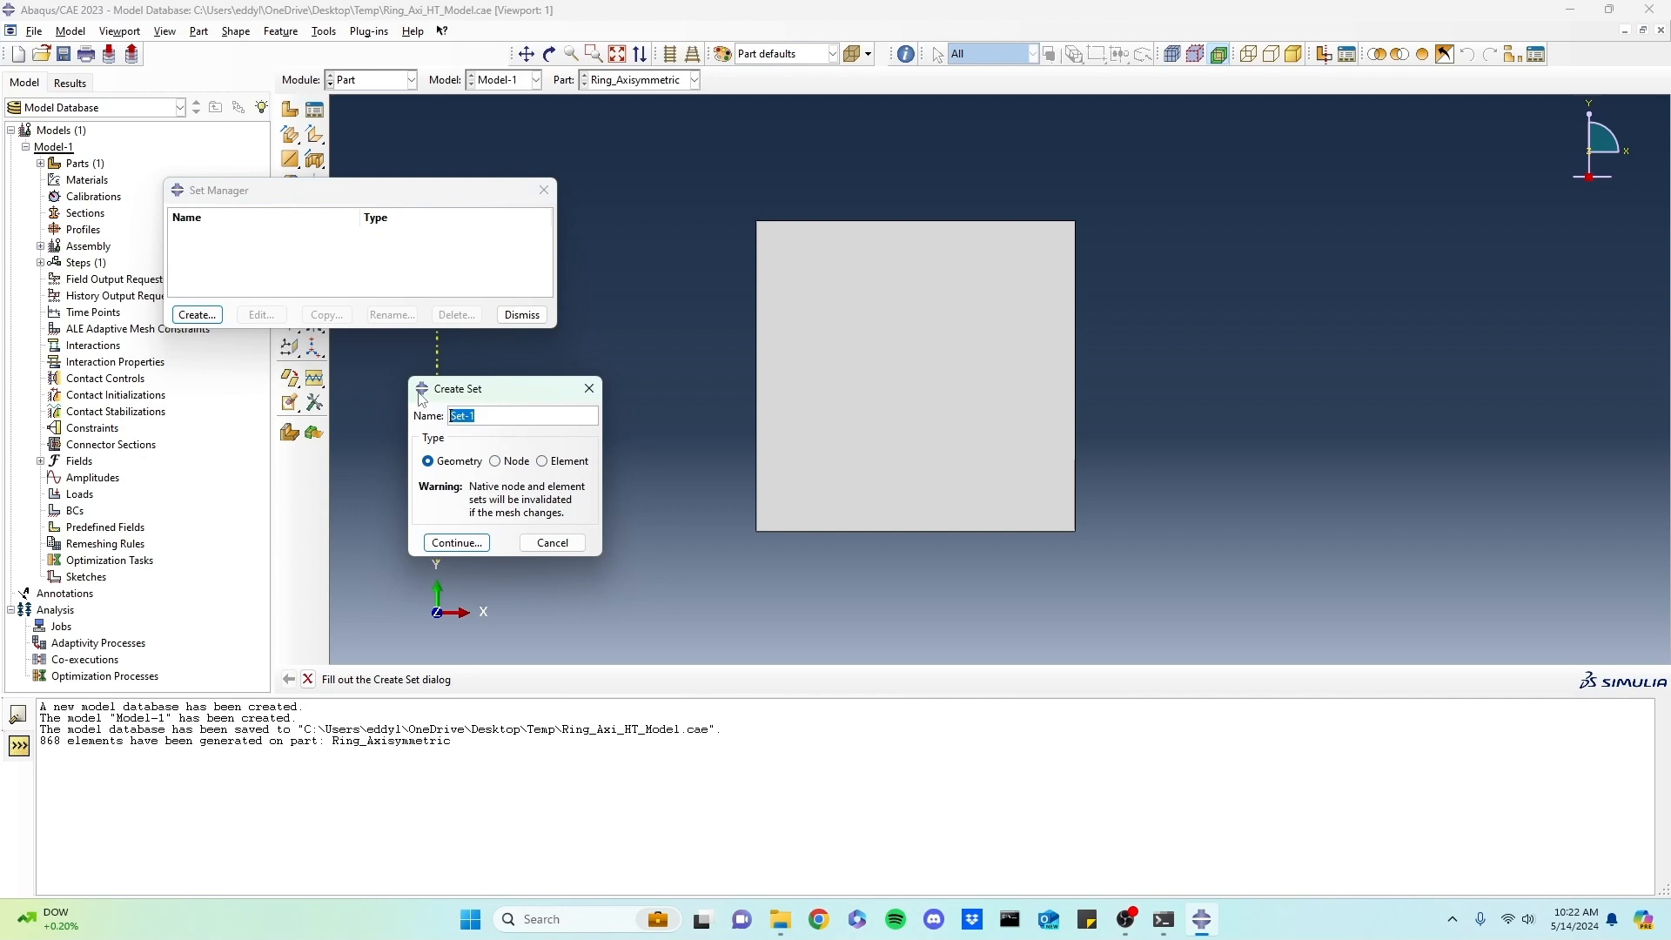
type("All_Elements")
left_click(457, 542)
left_click_drag(684, 173, 1151, 576)
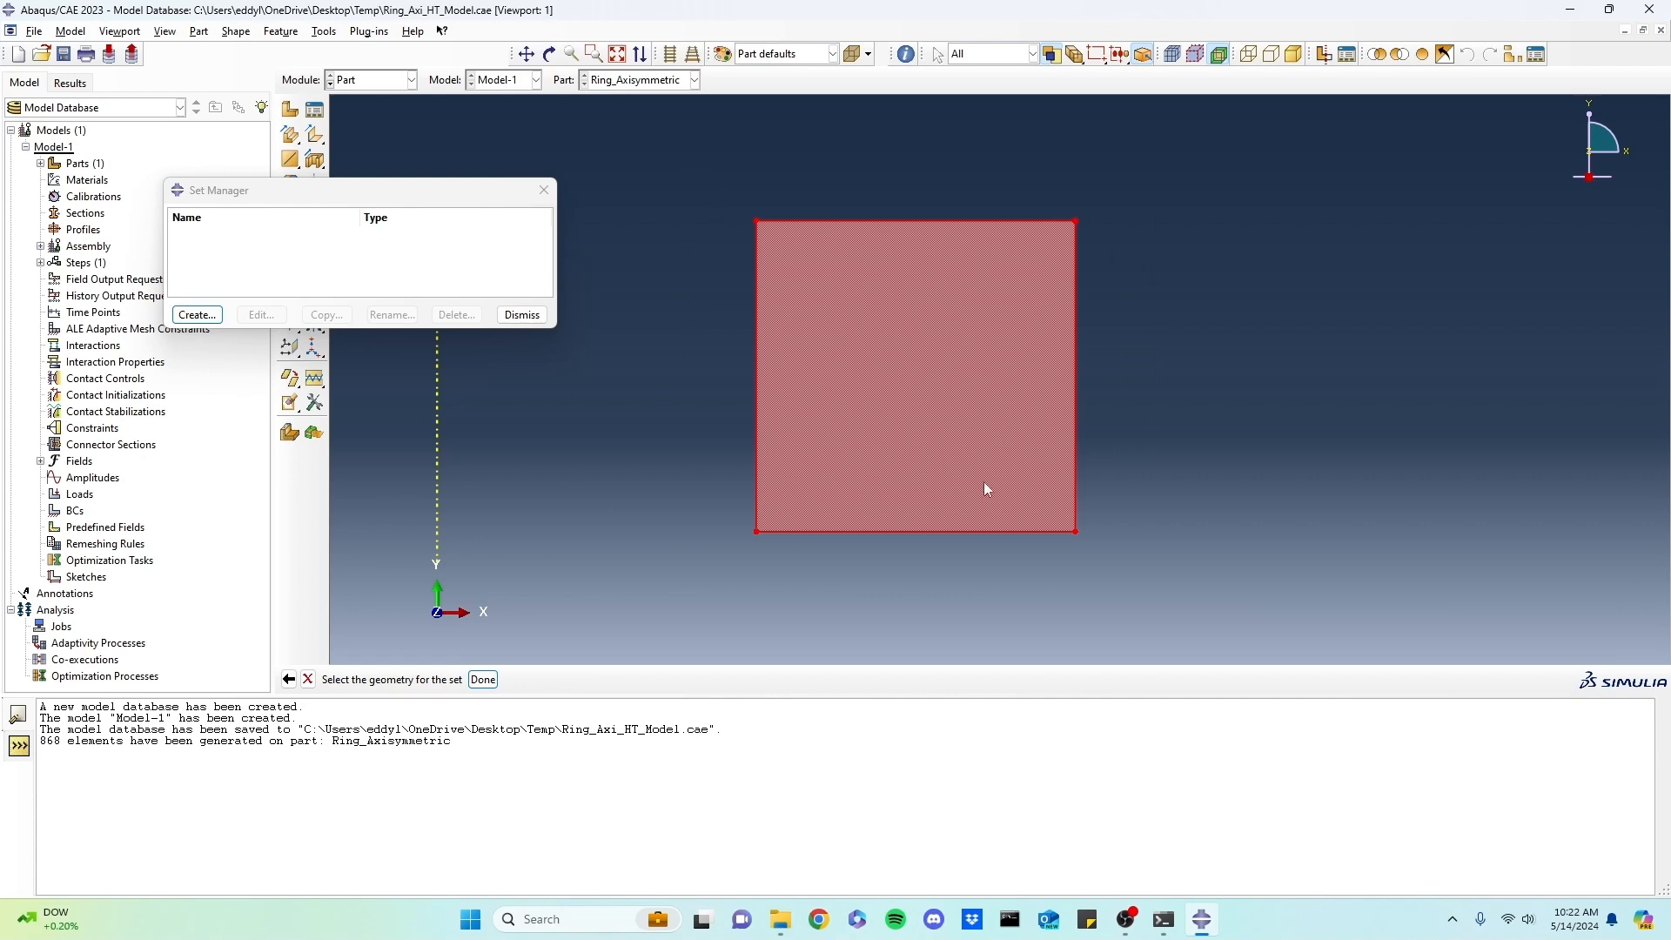
left_click(489, 692)
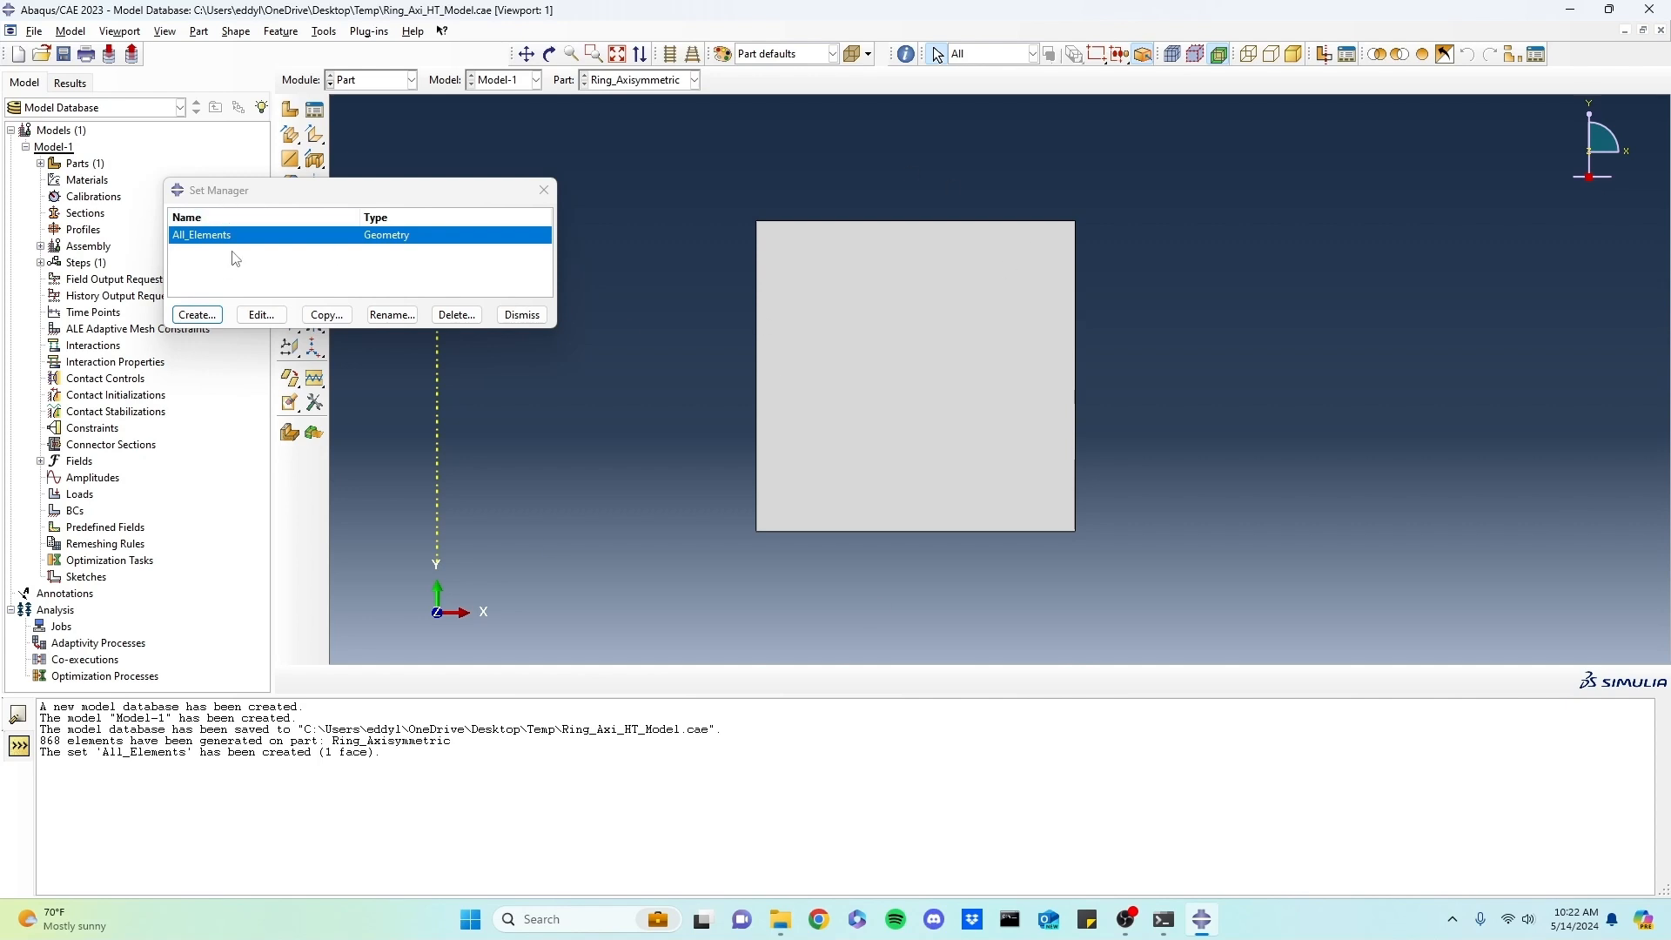
left_click(522, 314)
- In the Assembly module, create a node set named All_Nodes containing every node of the meshed ring instance
left_click(372, 80)
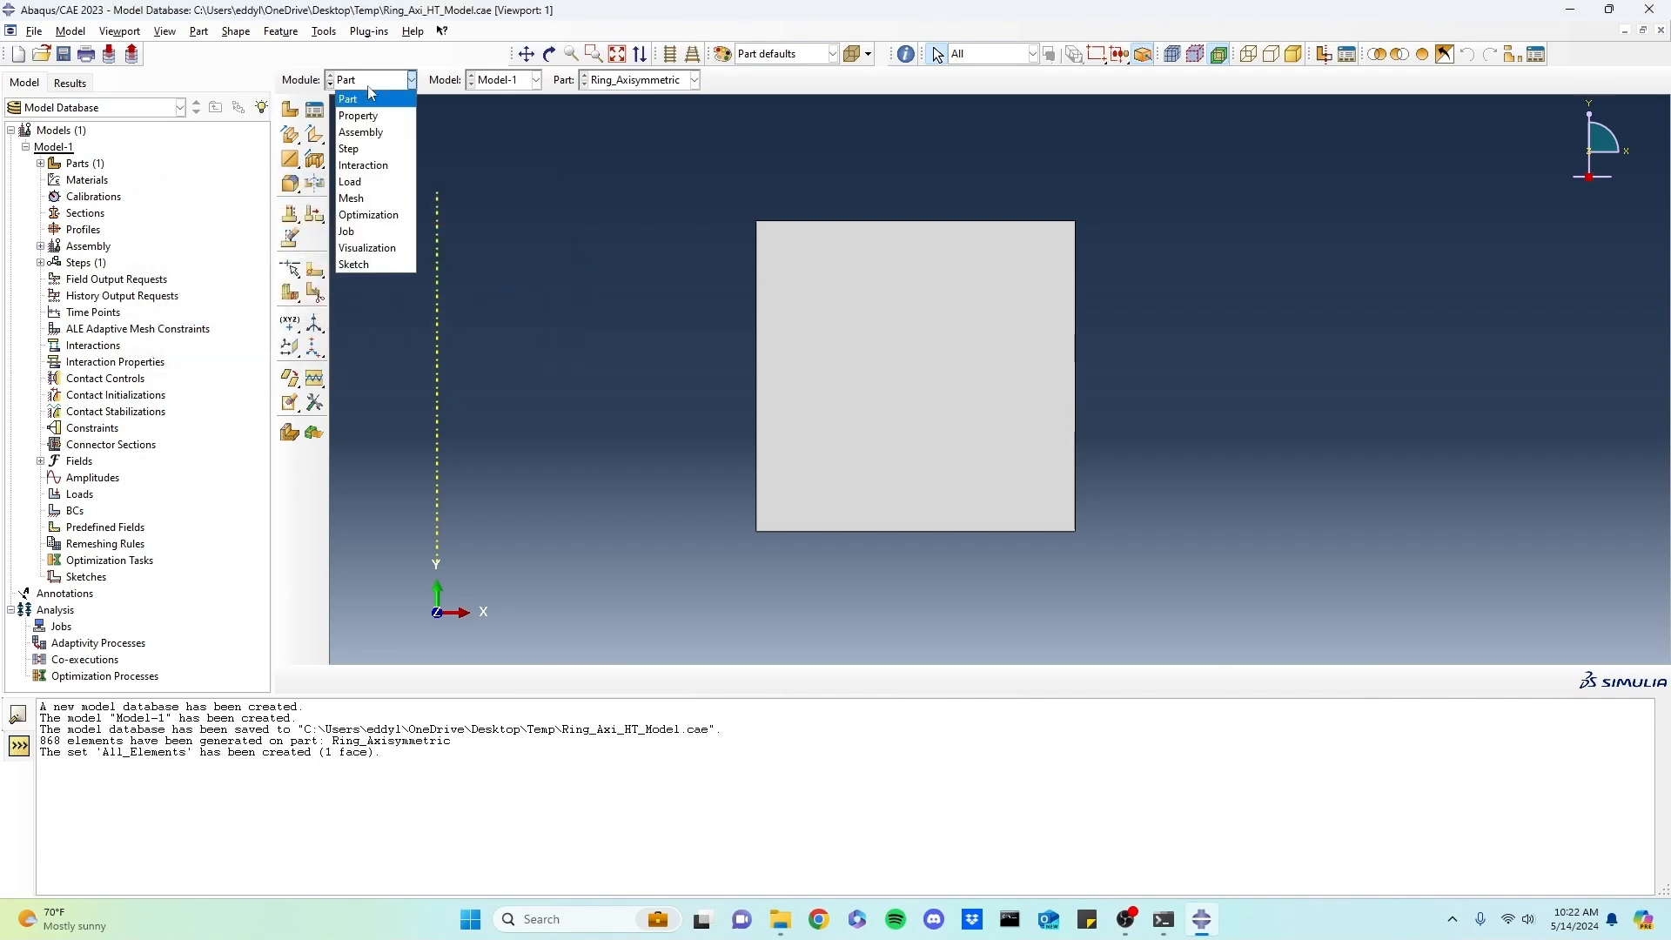
left_click(373, 133)
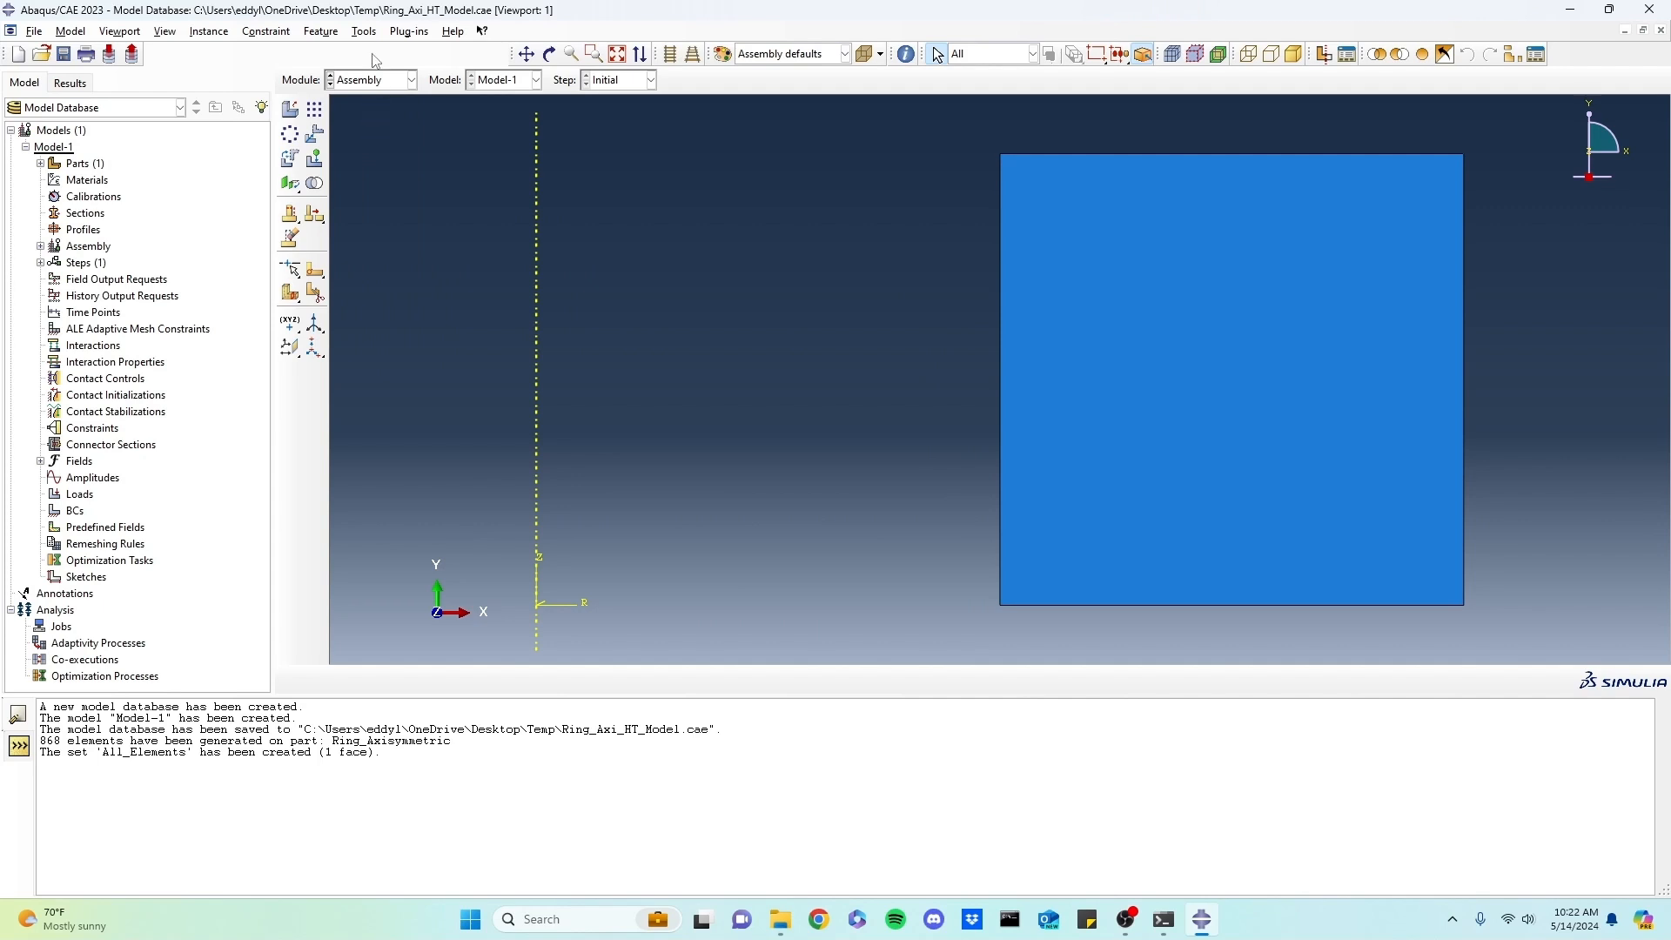
left_click(364, 32)
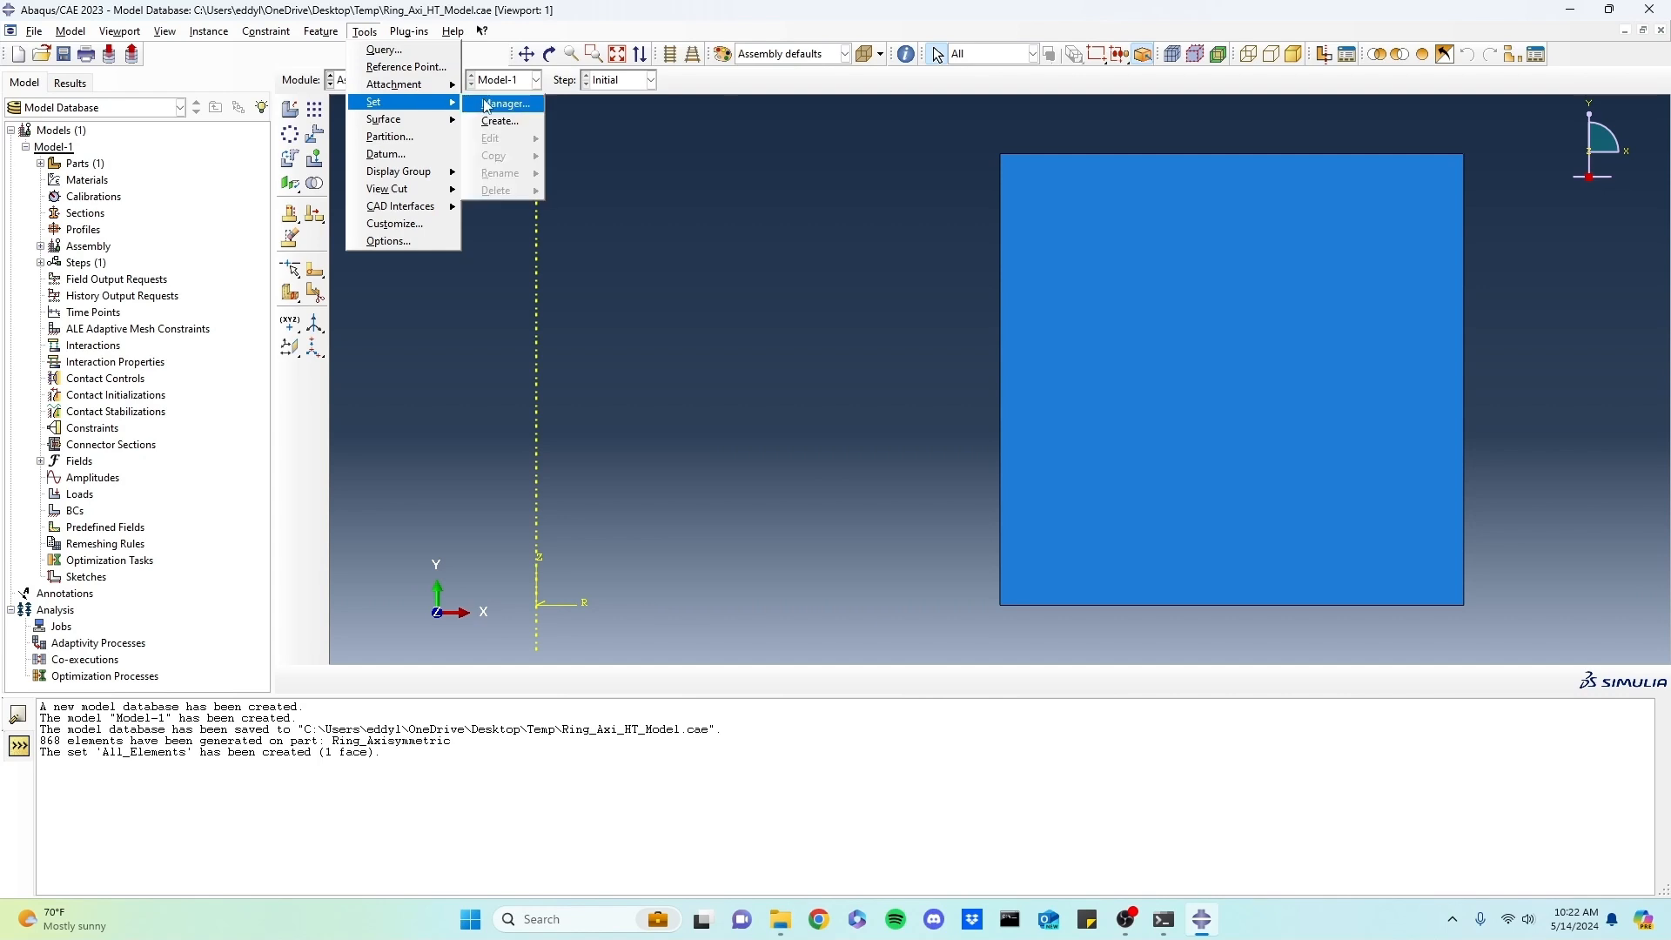
left_click(485, 104)
left_click_drag(446, 193, 632, 180)
left_click(410, 305)
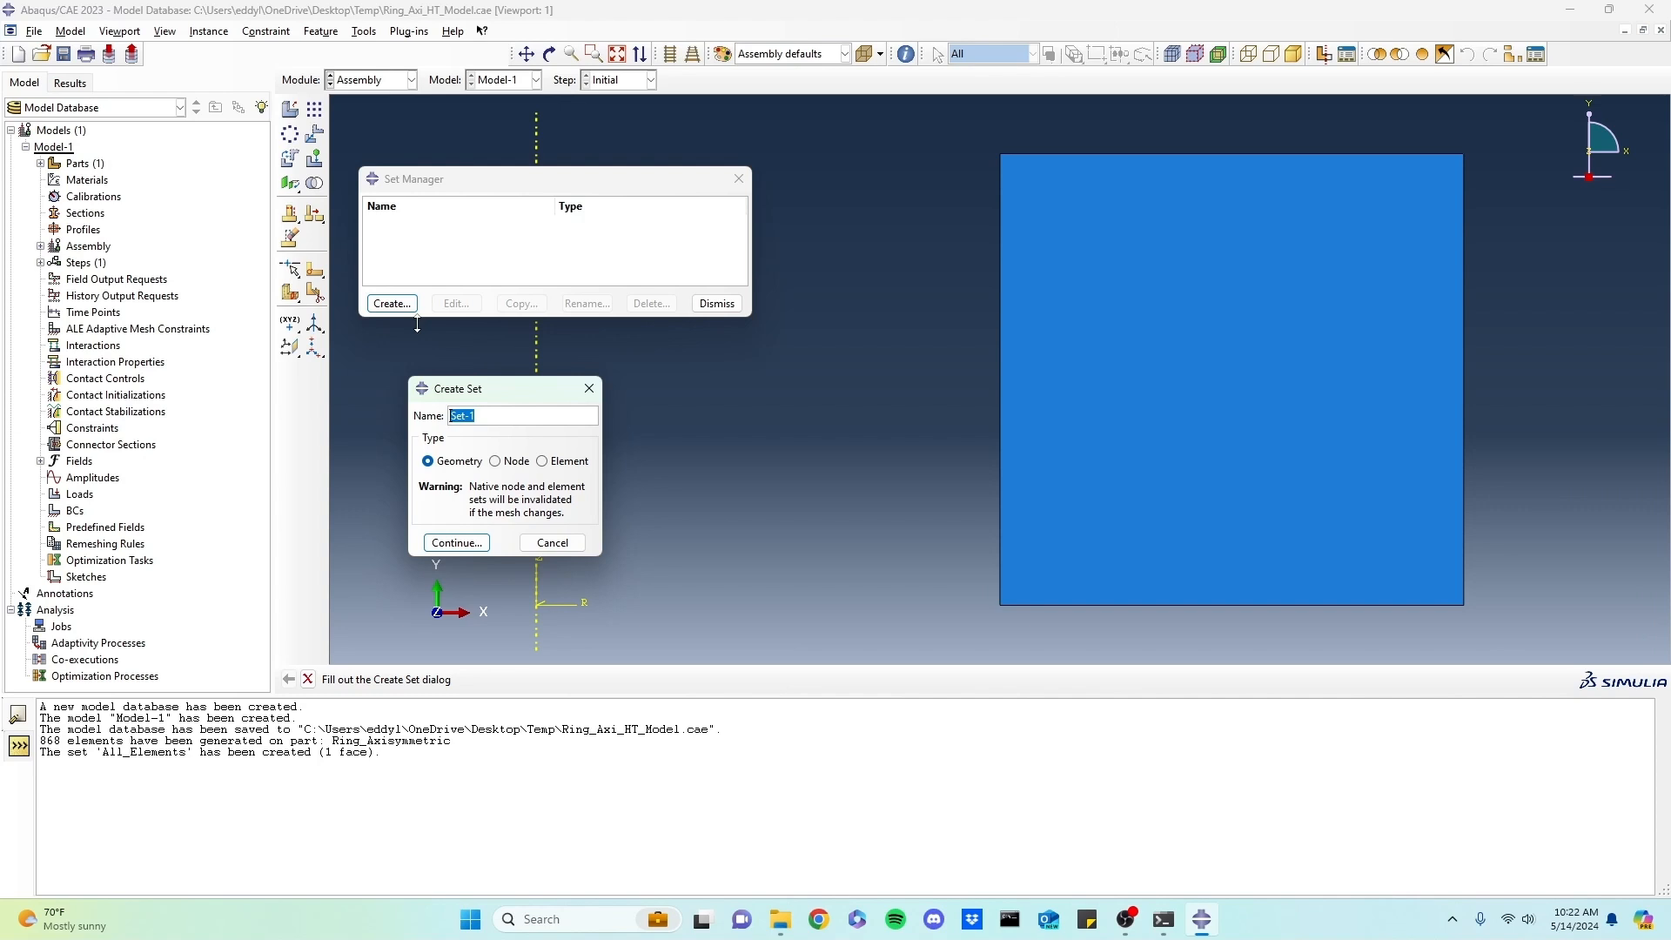
type("All_Nodes")
left_click(500, 461)
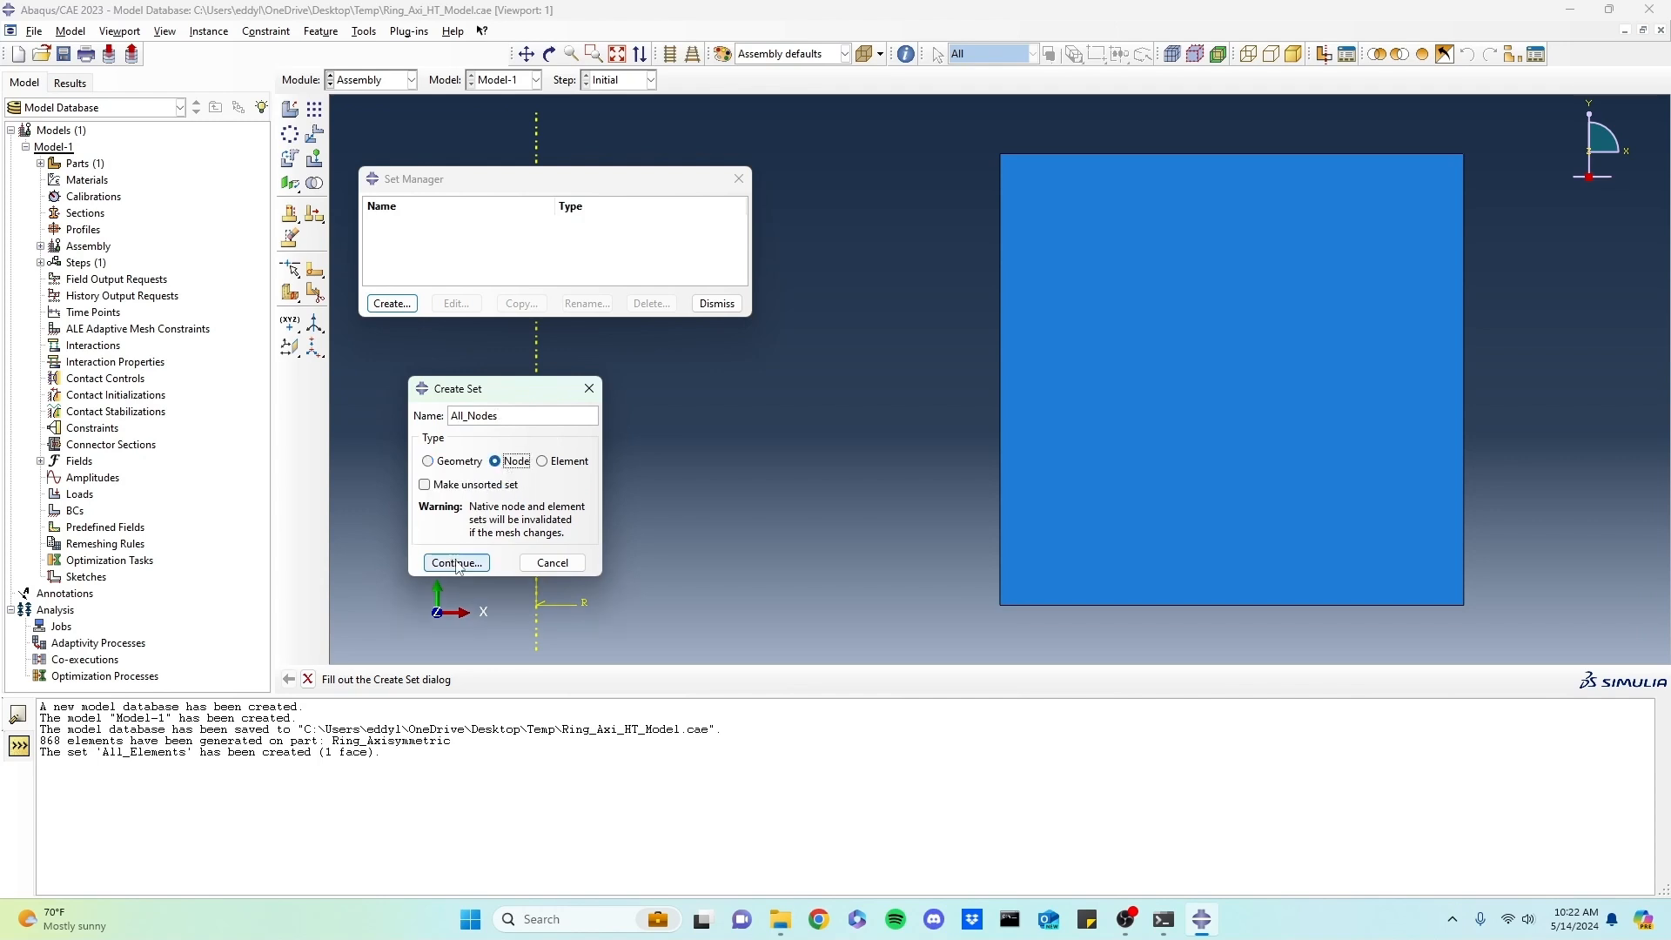
left_click(457, 563)
left_click_drag(921, 115, 1494, 639)
left_click_drag(1493, 639, 1493, 639)
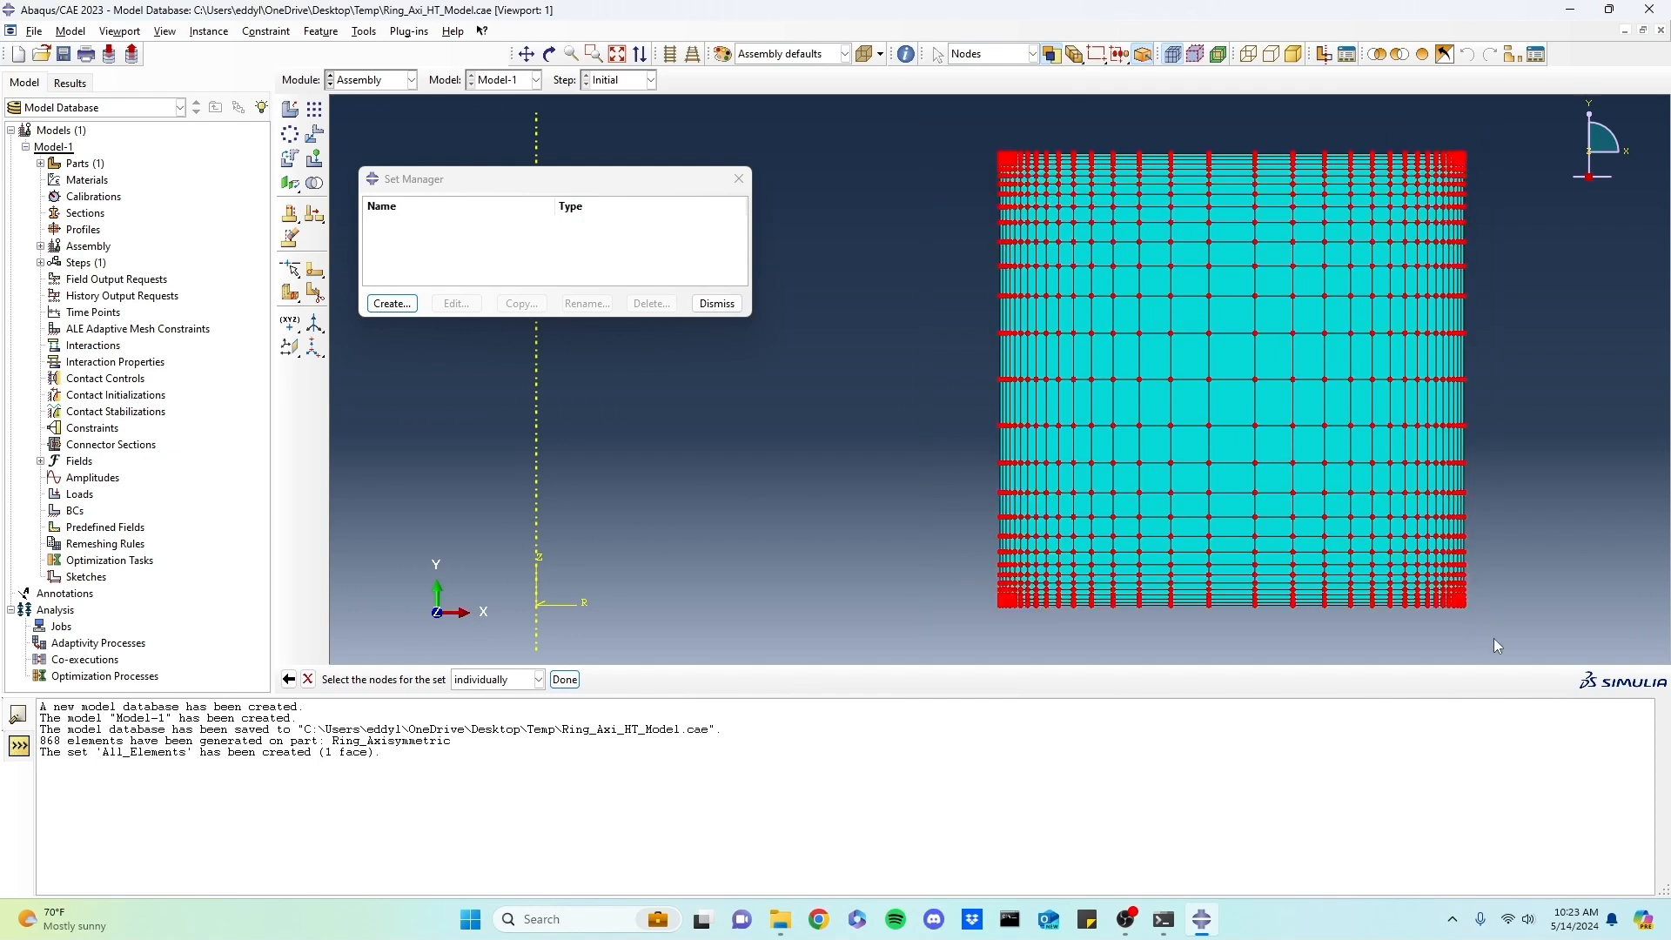
left_click(566, 679)
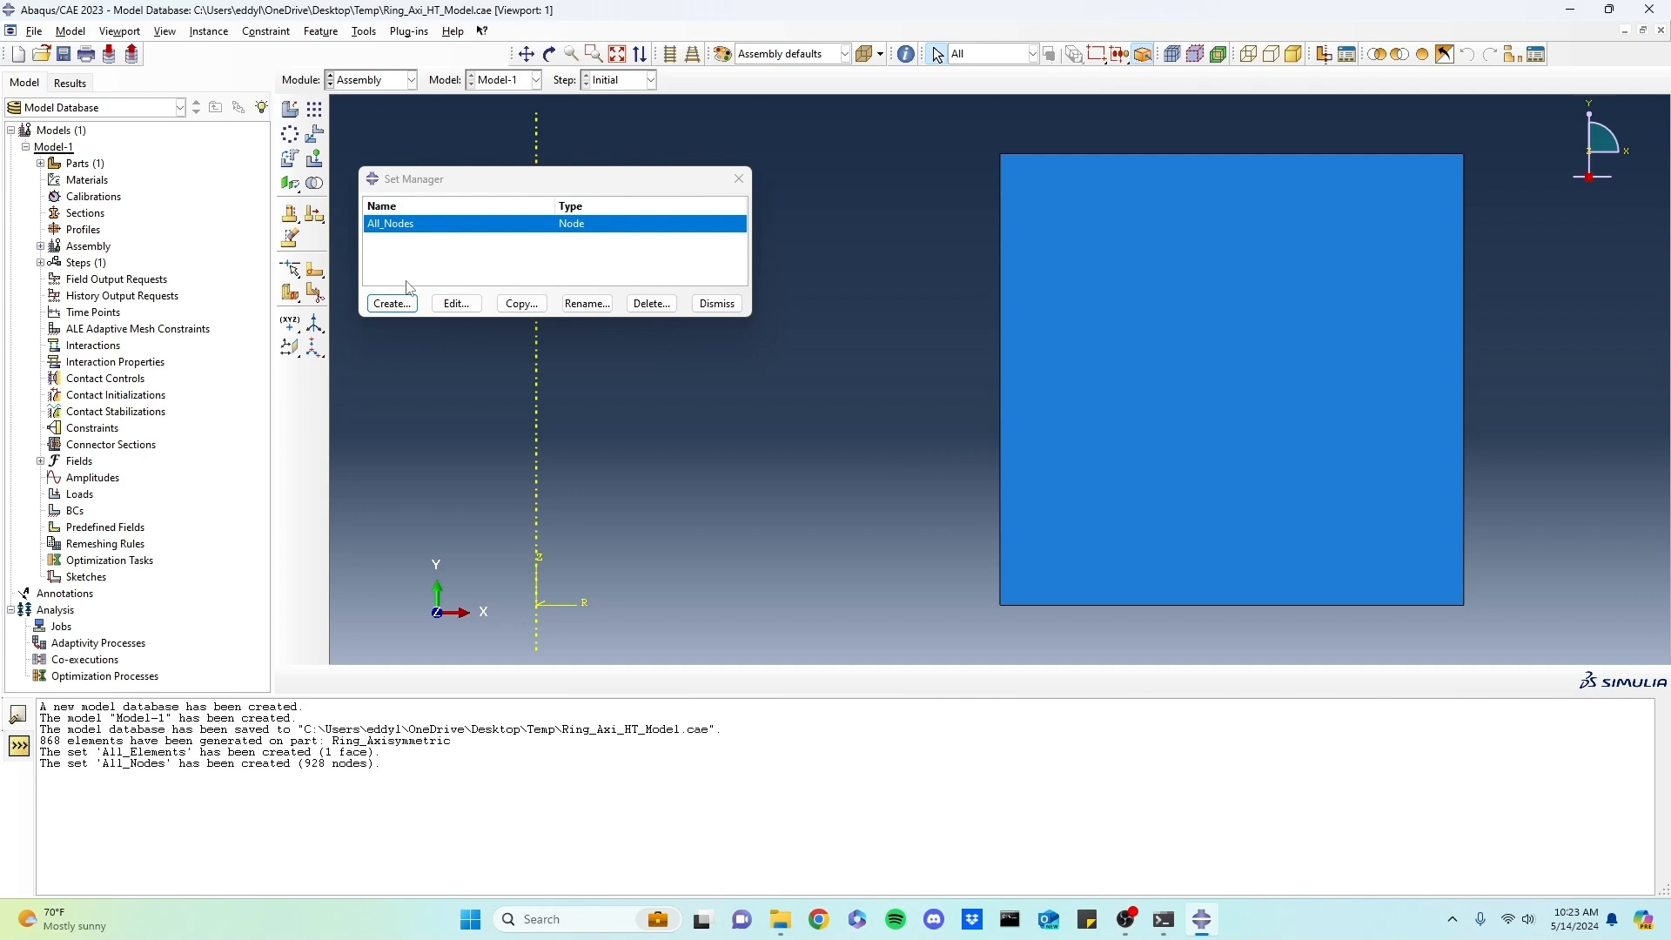
- Create a node set named Monitor_Node from a single node near the middle of the ring section's top edge
left_click(405, 304)
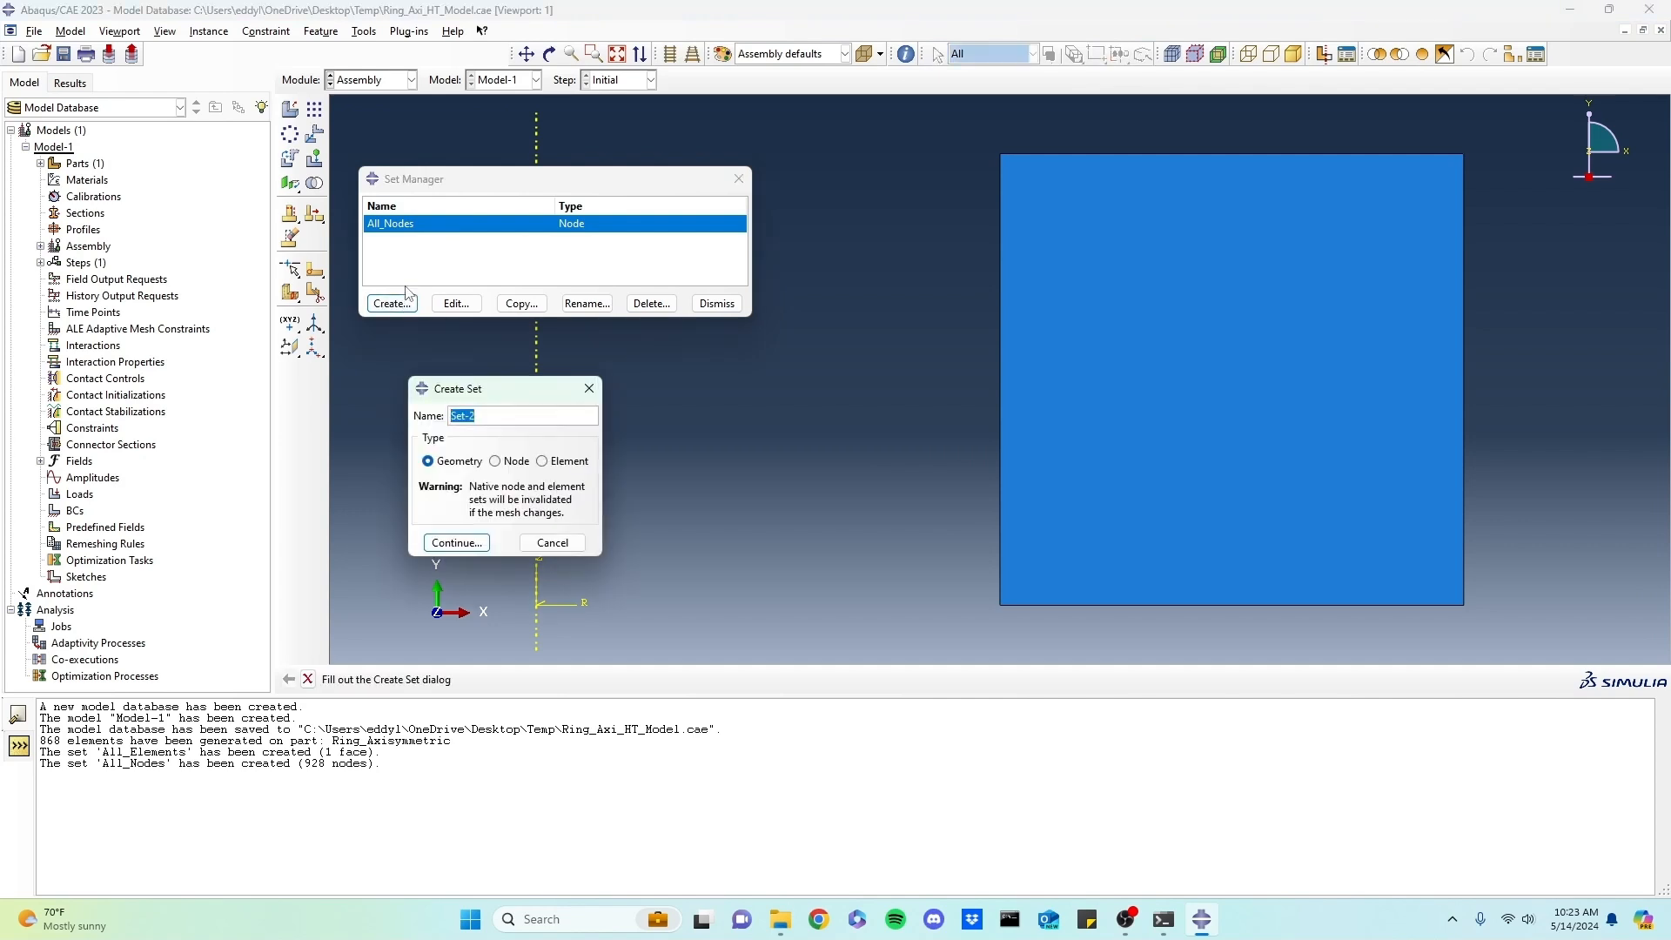
type("Monitor_Node")
left_click(496, 462)
left_click(454, 563)
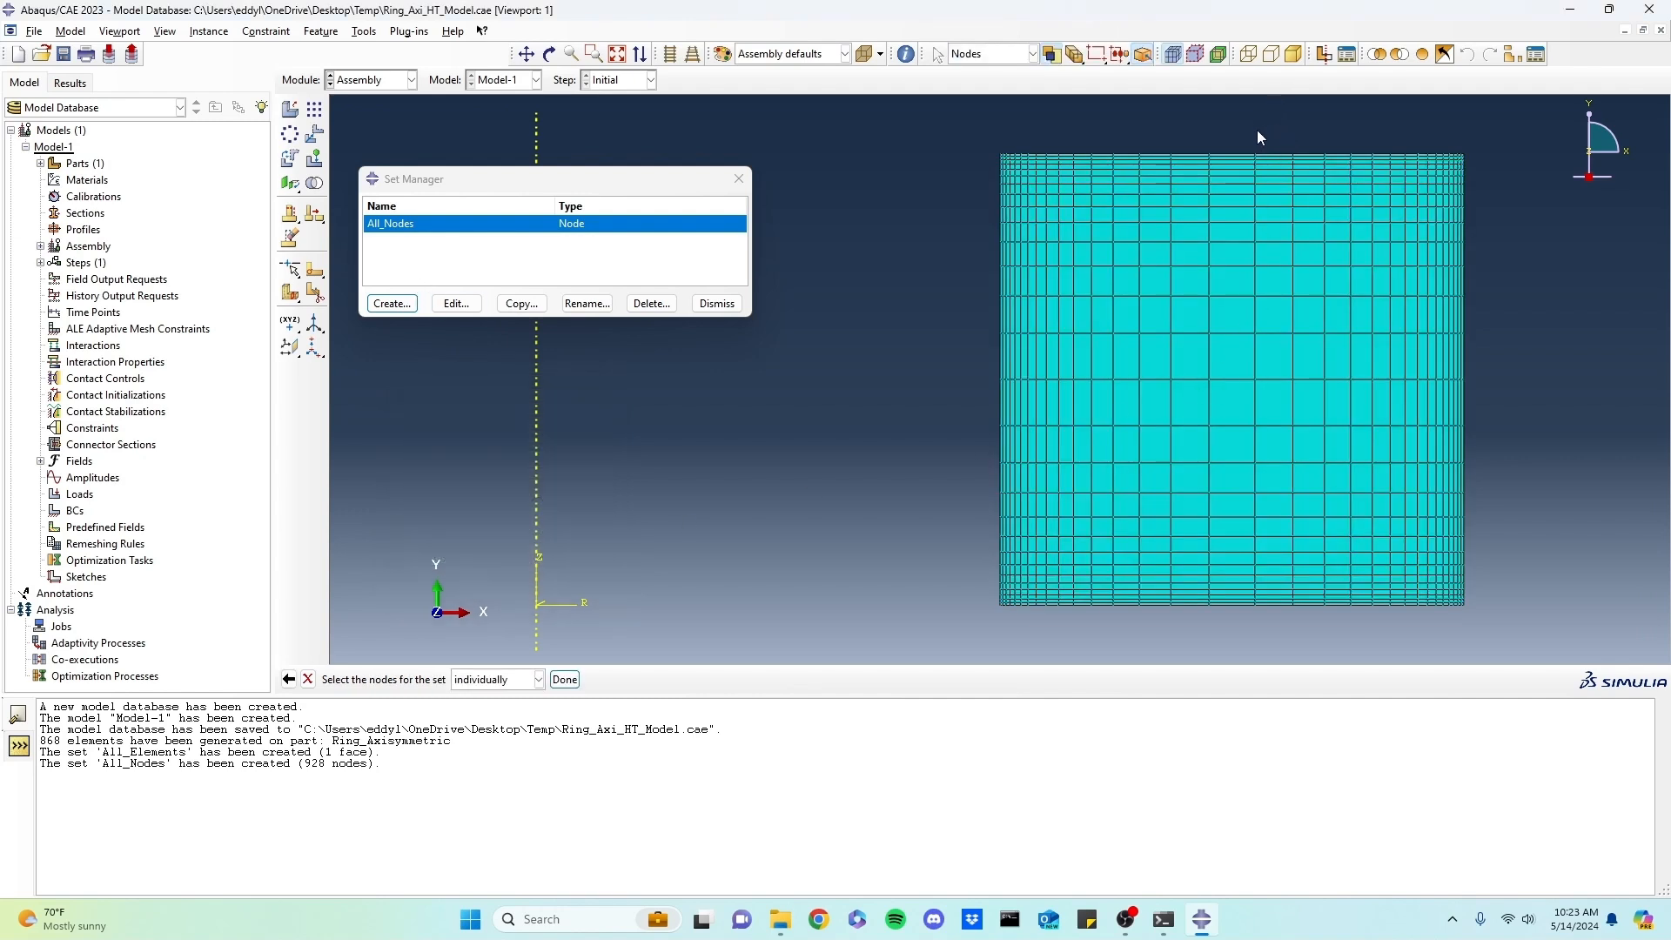
left_click(1209, 152)
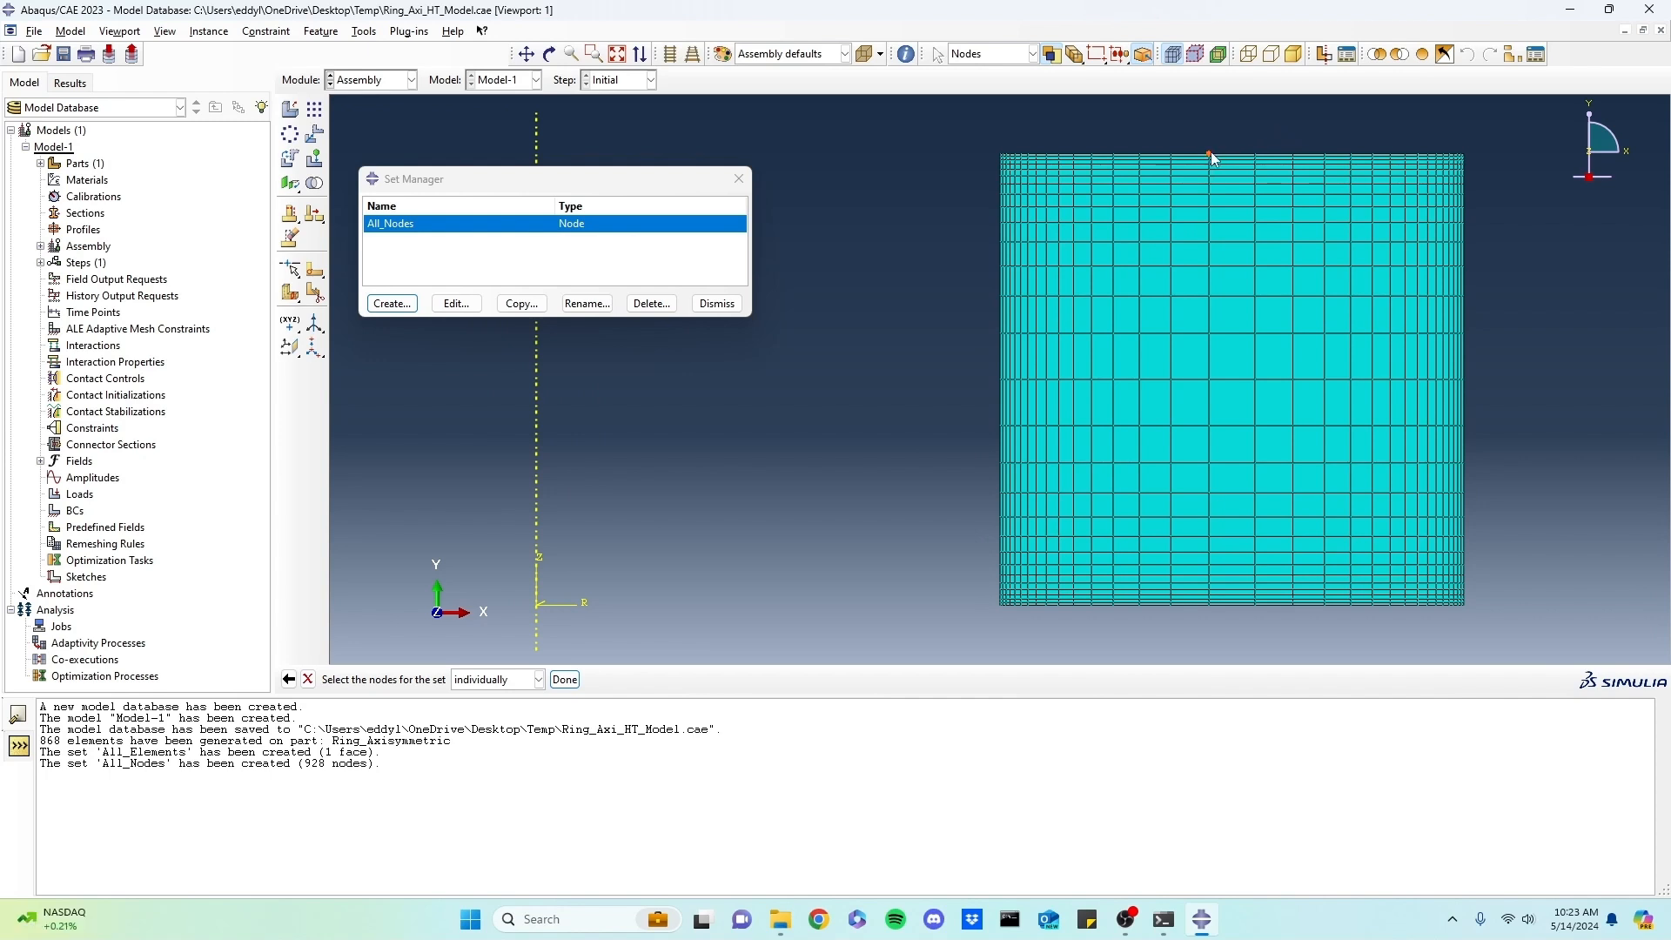
left_click(565, 679)
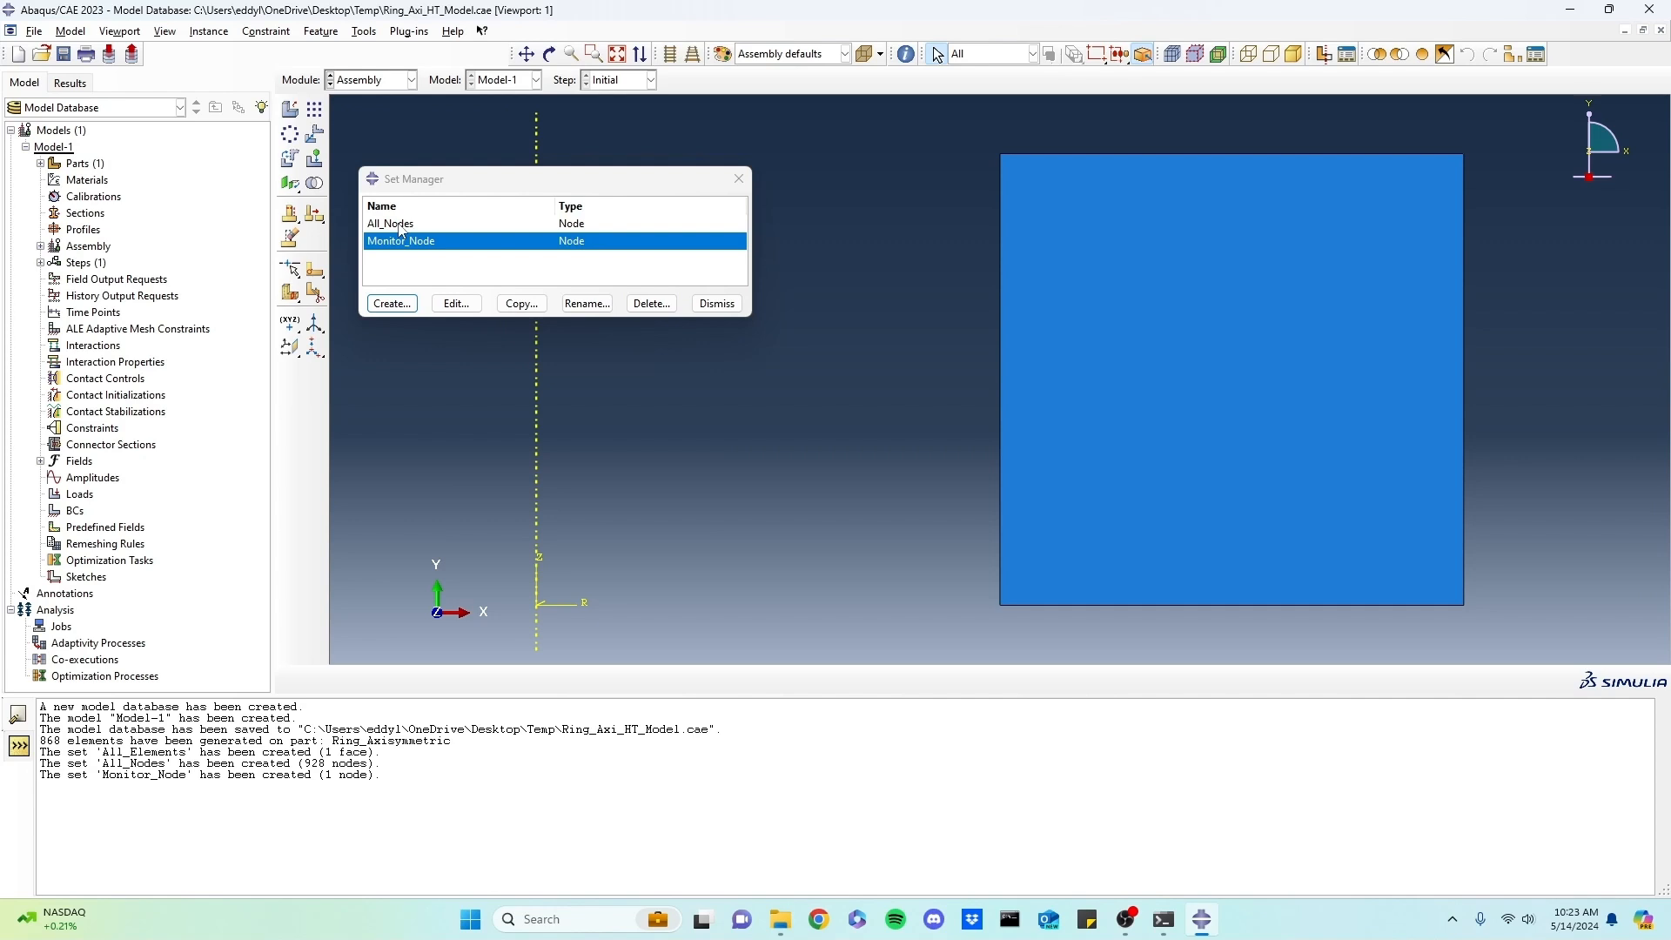
left_click(710, 306)
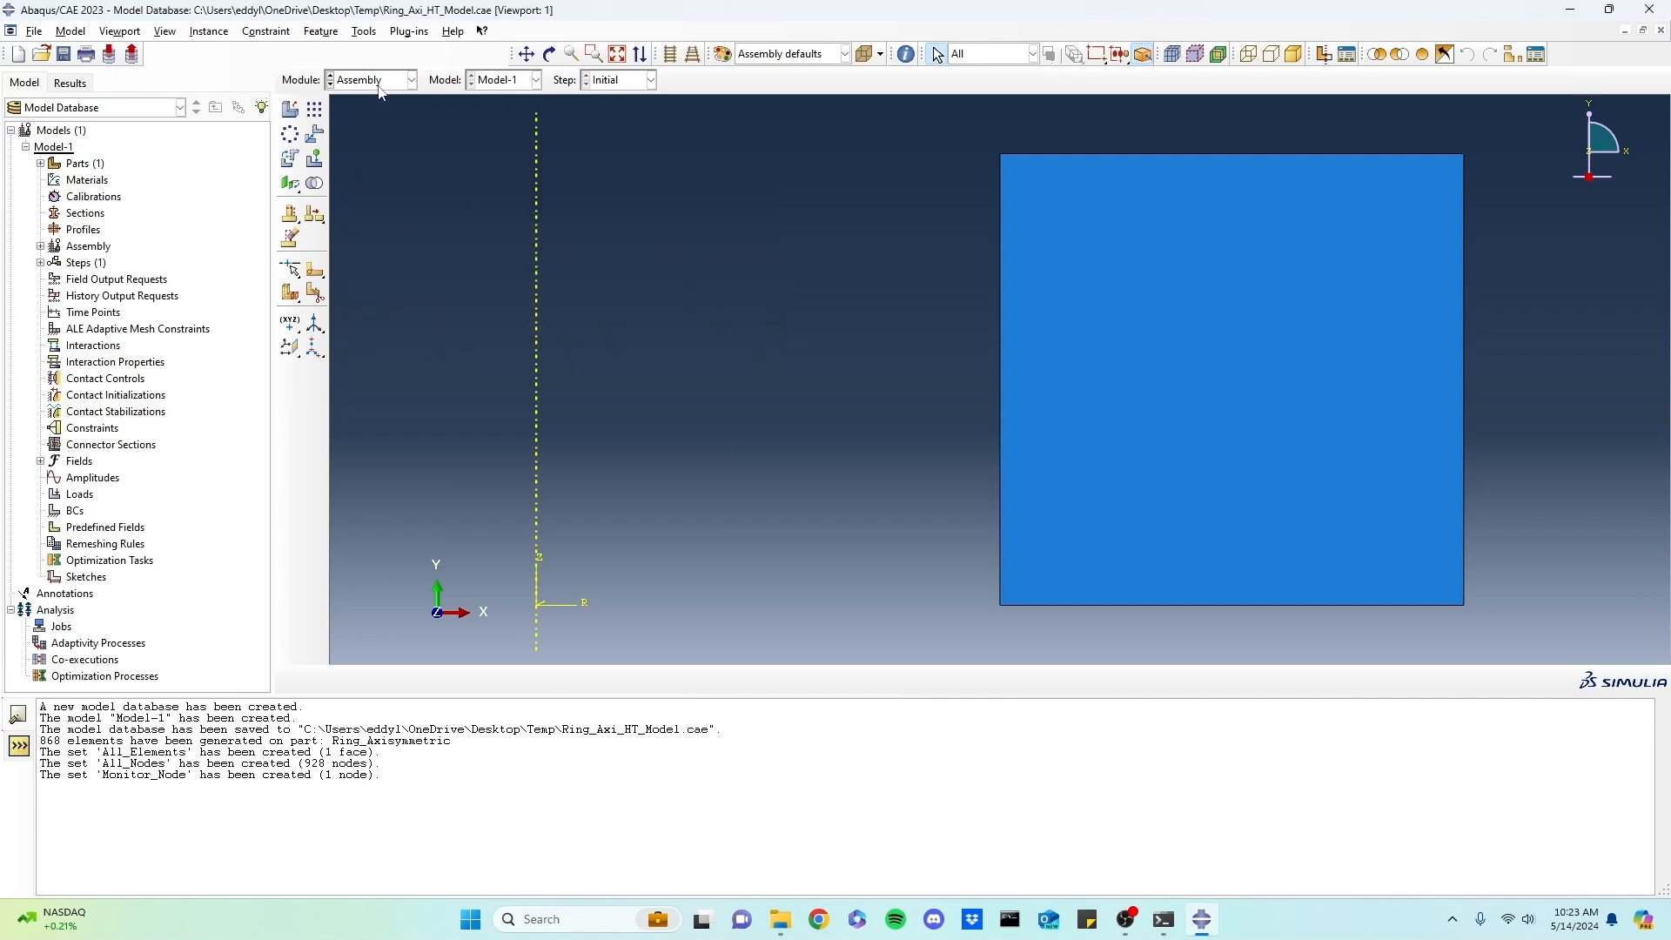
- Create an assembly geometry surface named Exposed_Surface from all four outer edges of the ring section
left_click(364, 31)
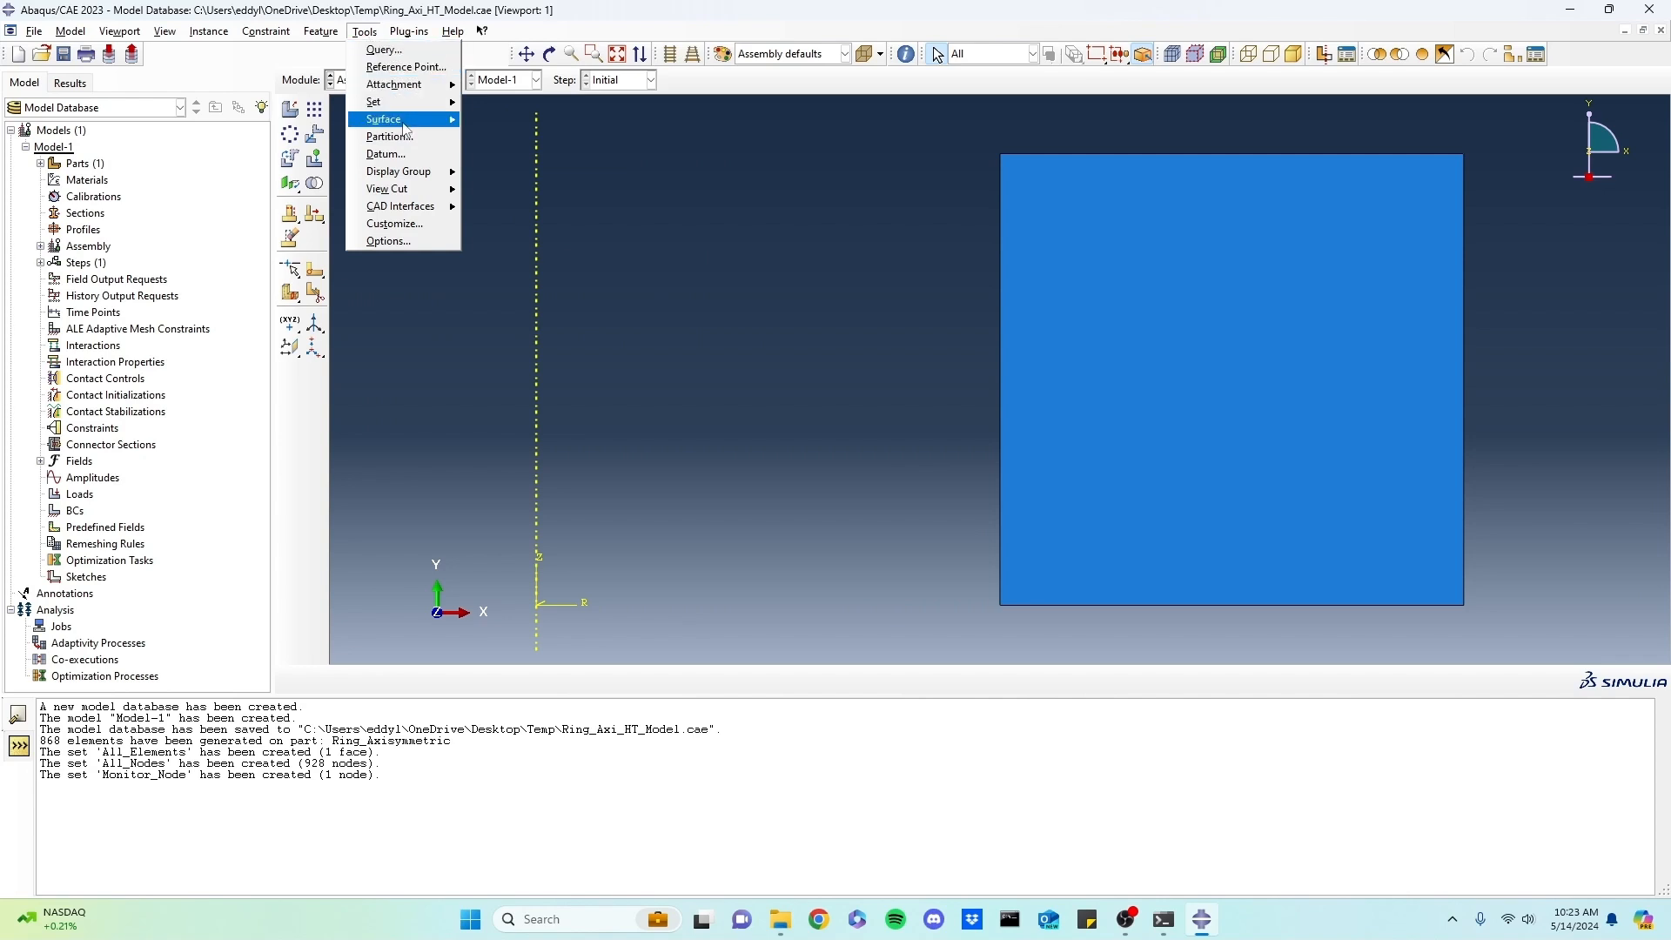
mouse_move(403, 122)
left_click(495, 123)
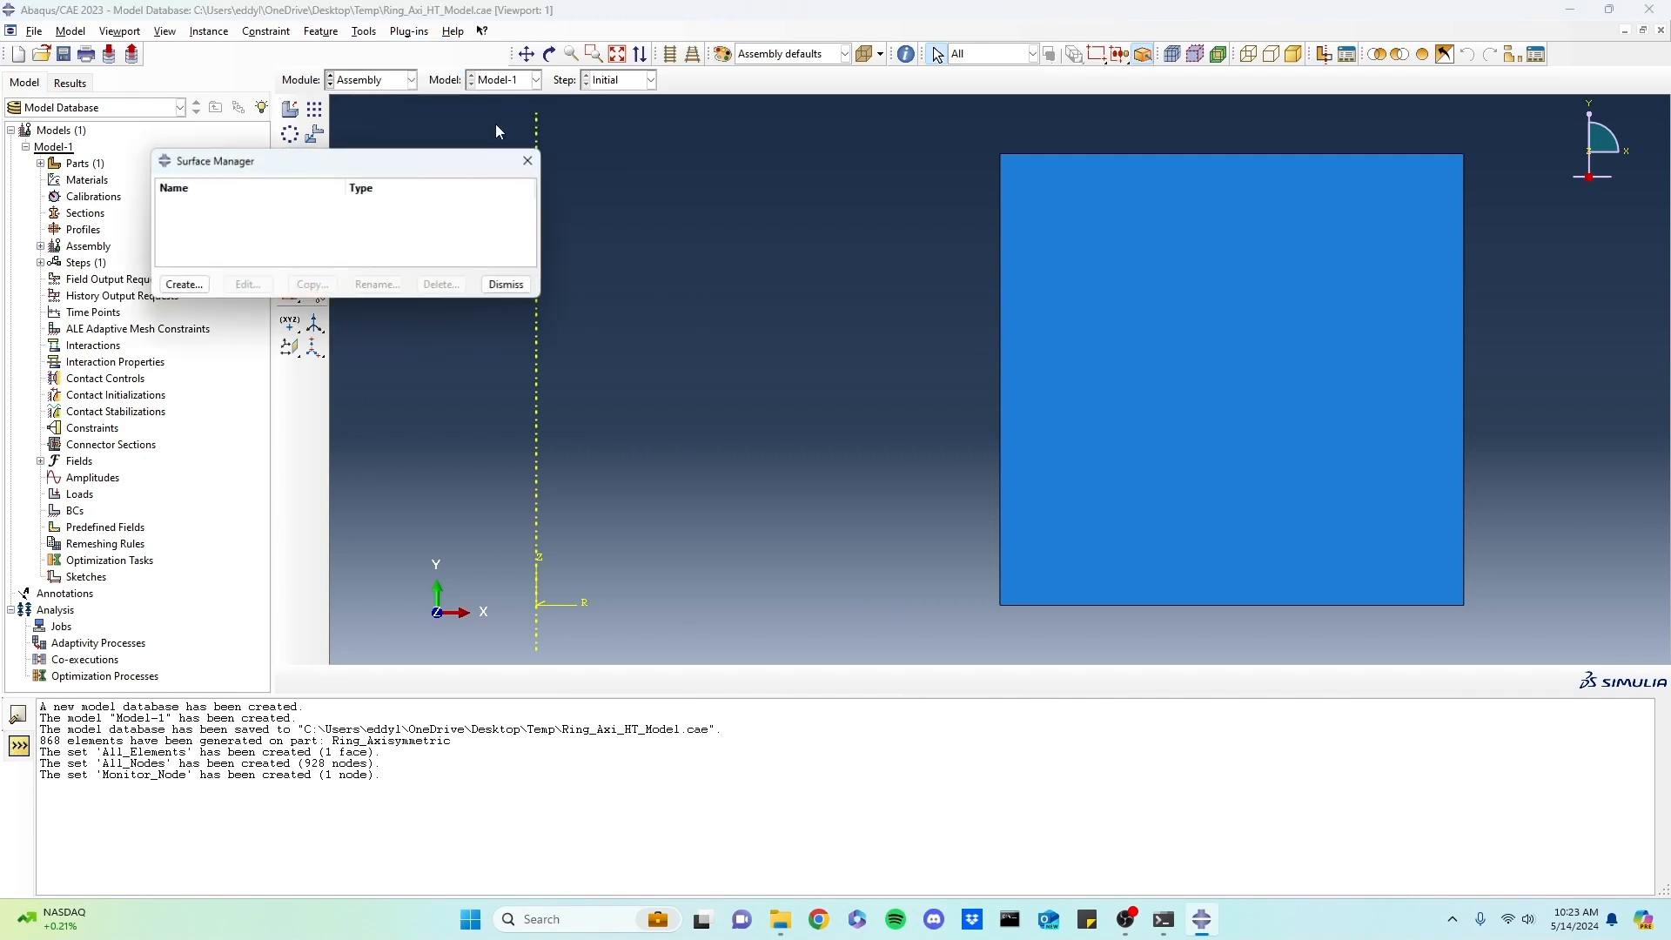
left_click(185, 289)
left_click_drag(472, 342, 631, 324)
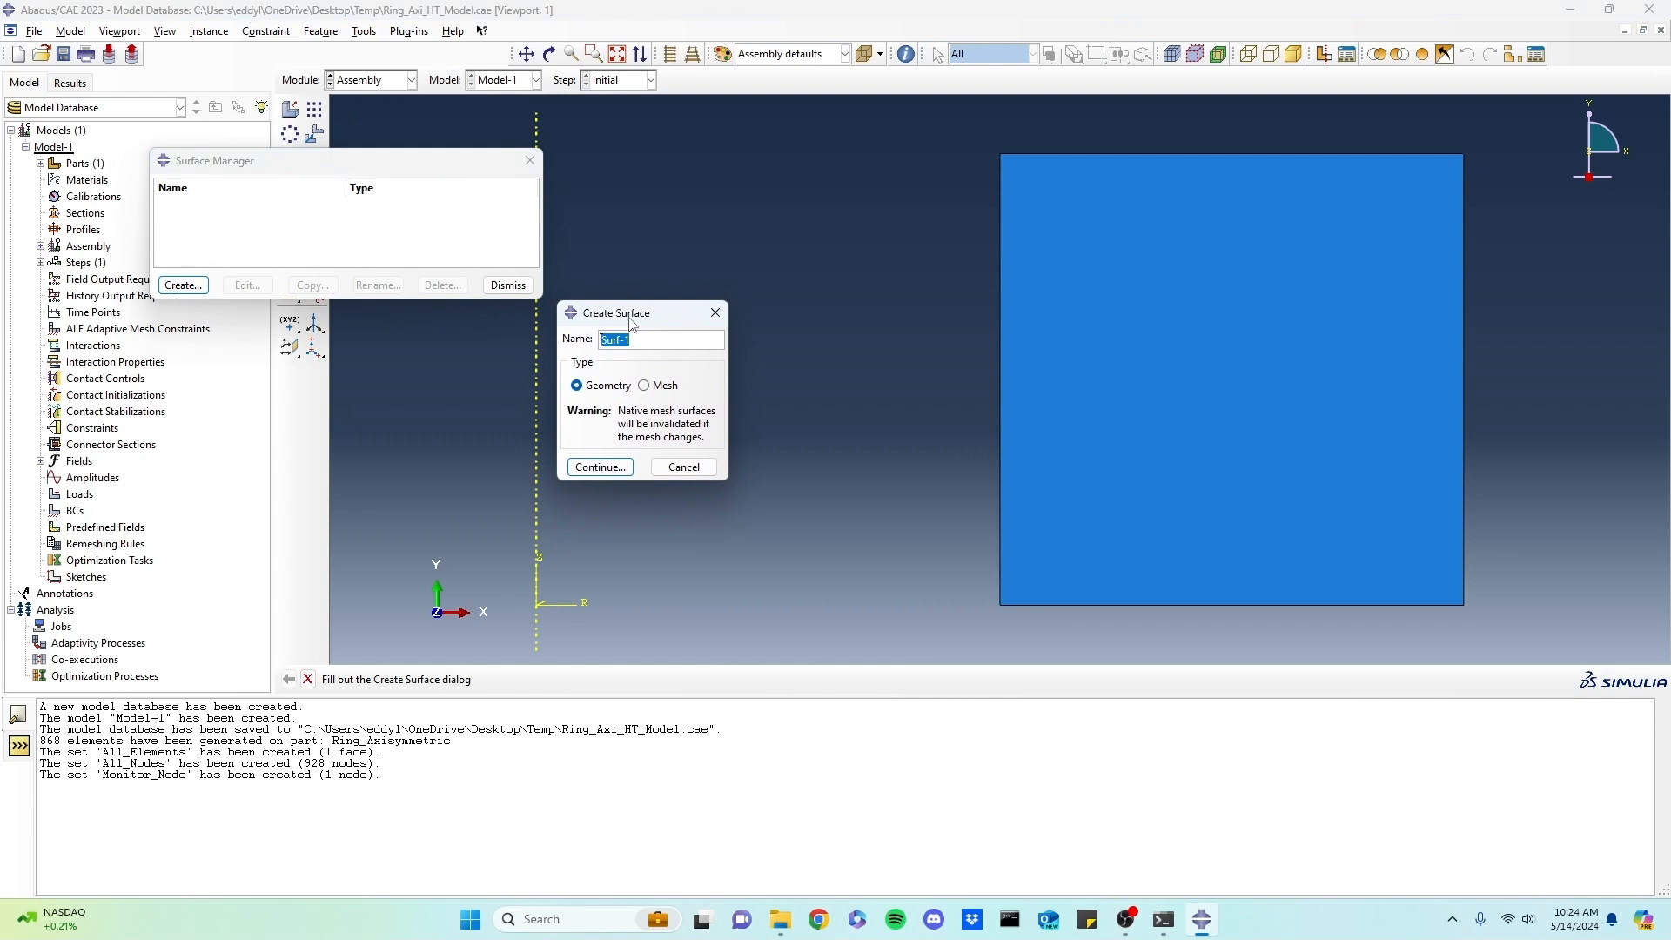
type("Exposed_Surface")
left_click(601, 467)
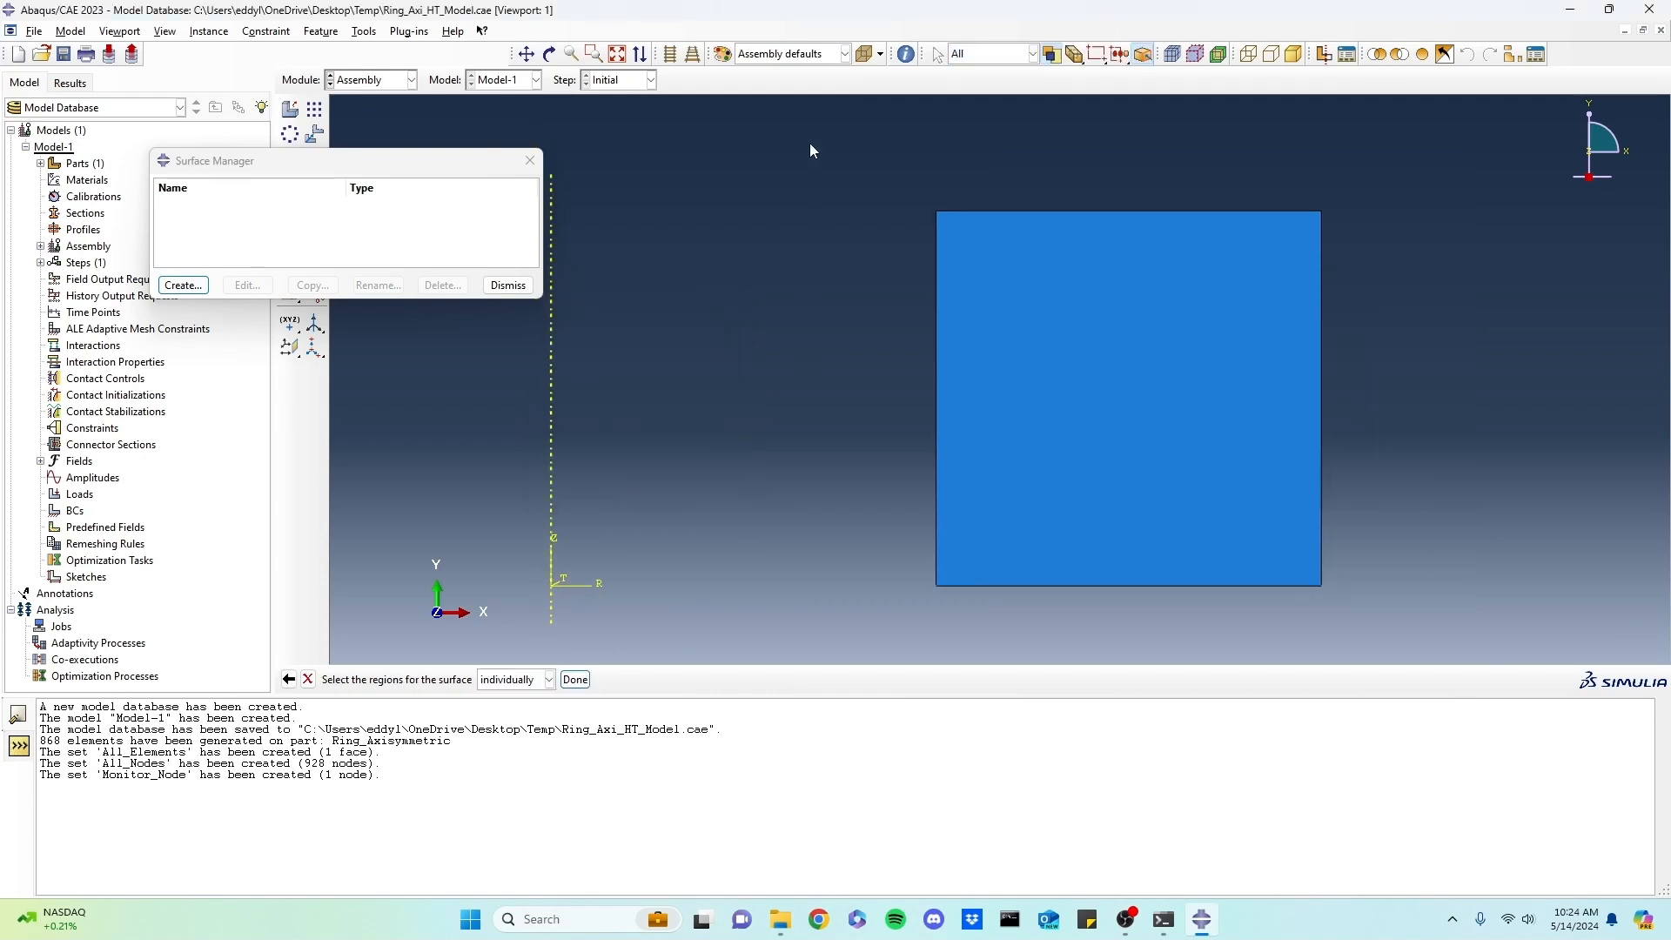
left_click_drag(809, 143, 1398, 634)
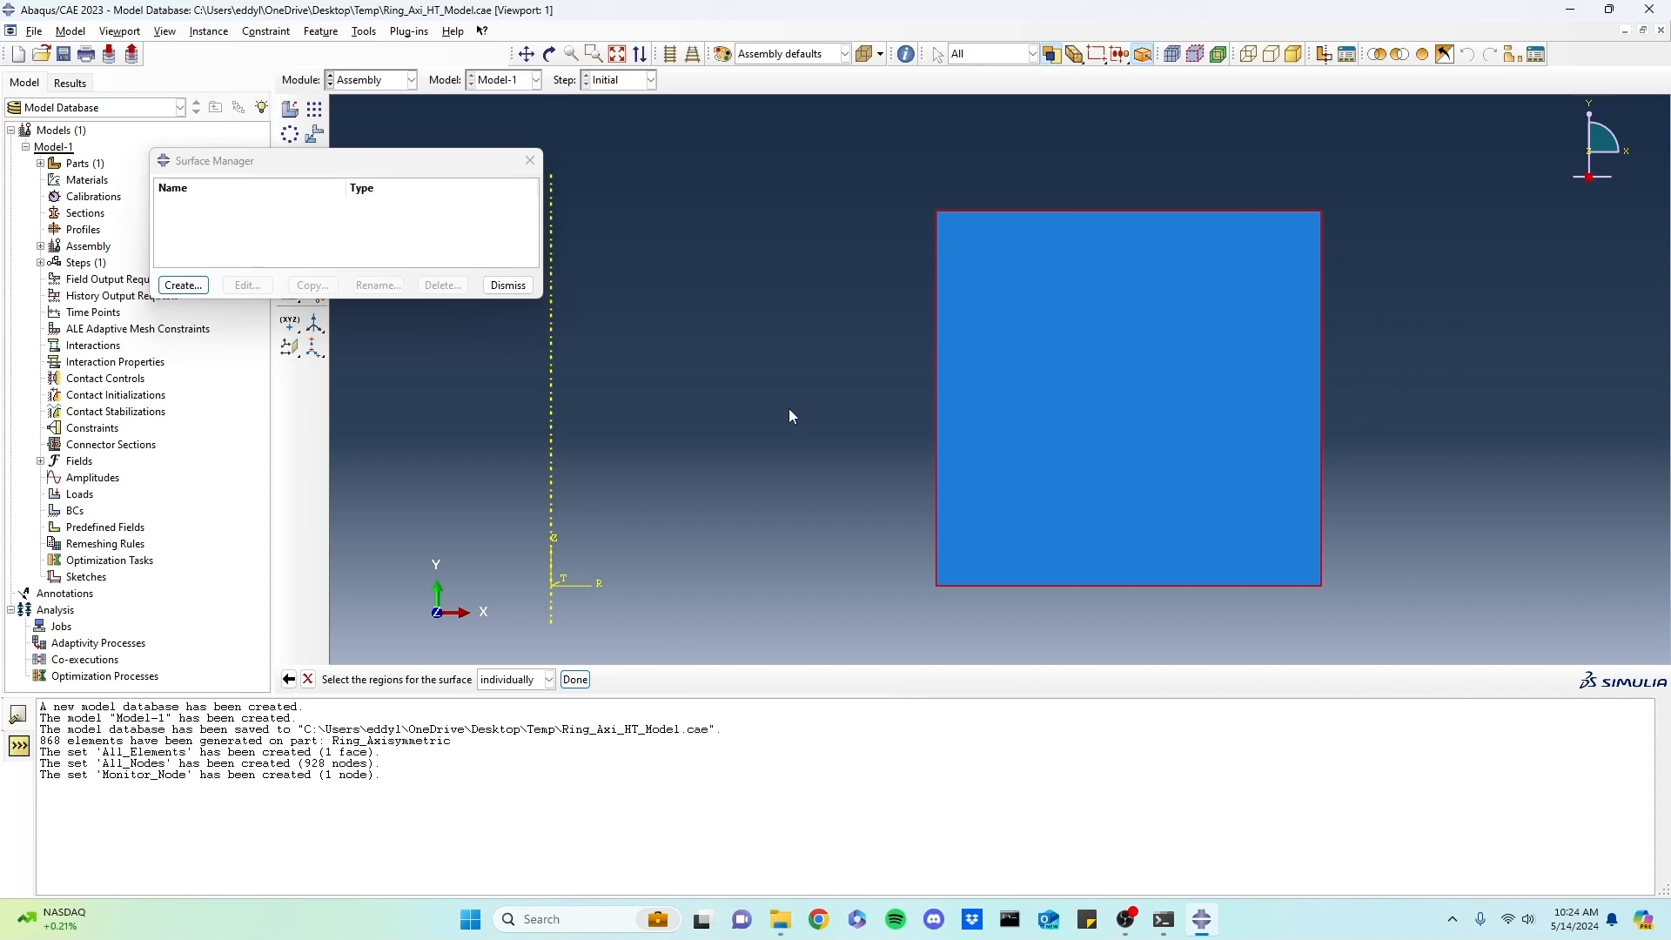
left_click(577, 680)
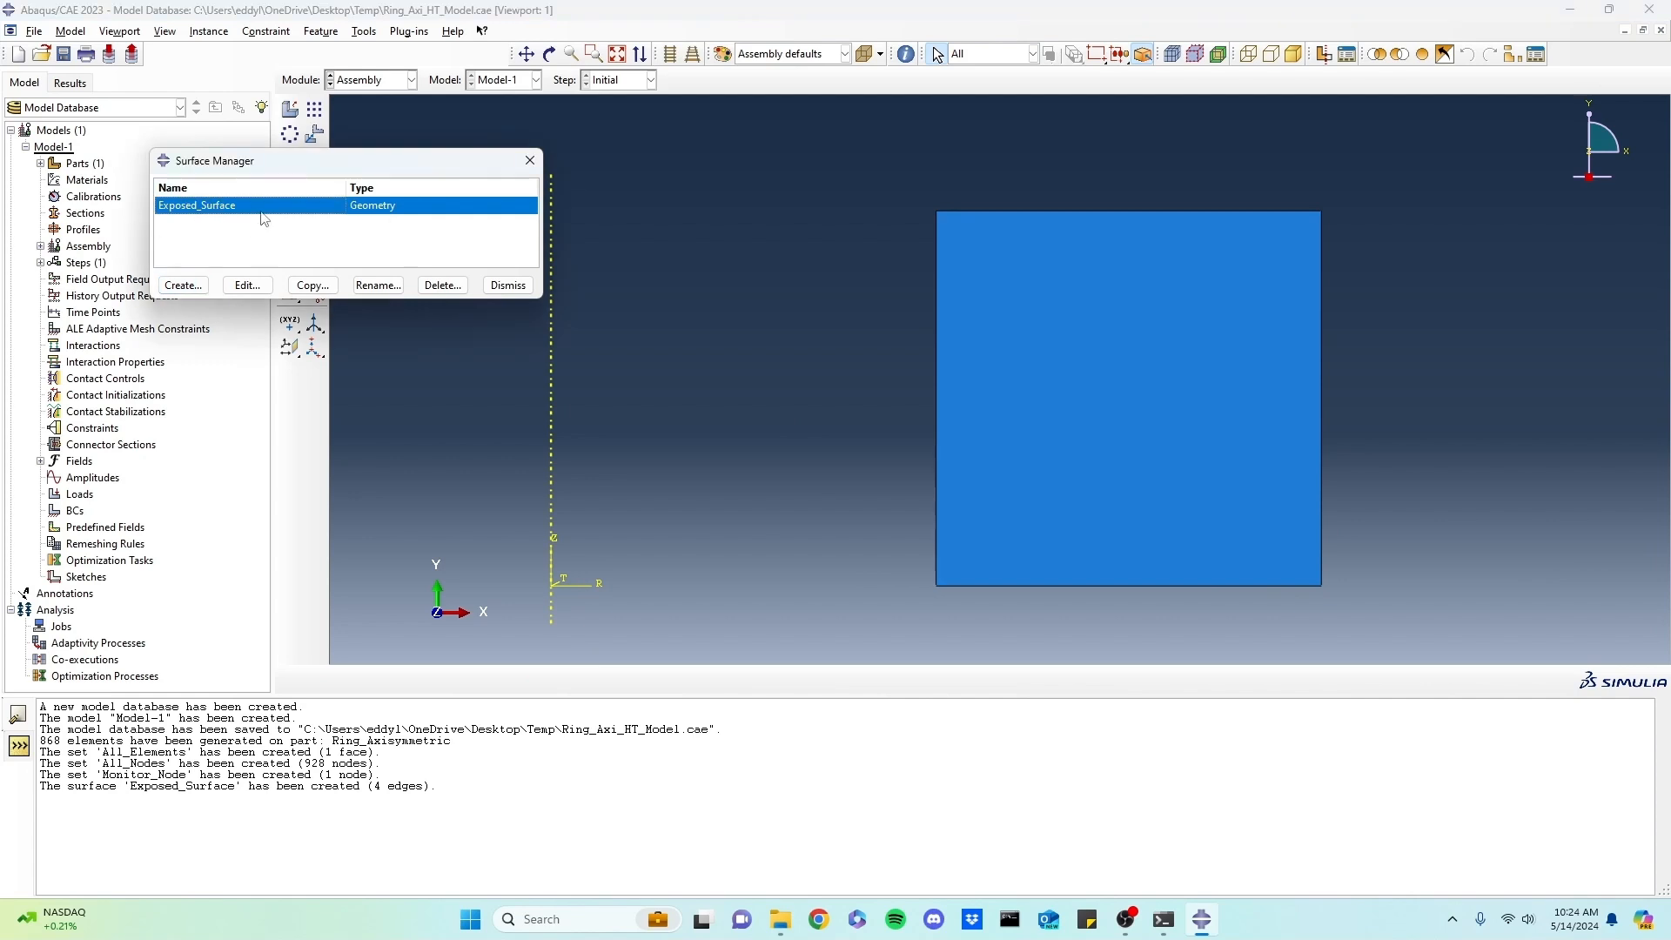
left_click(527, 290)
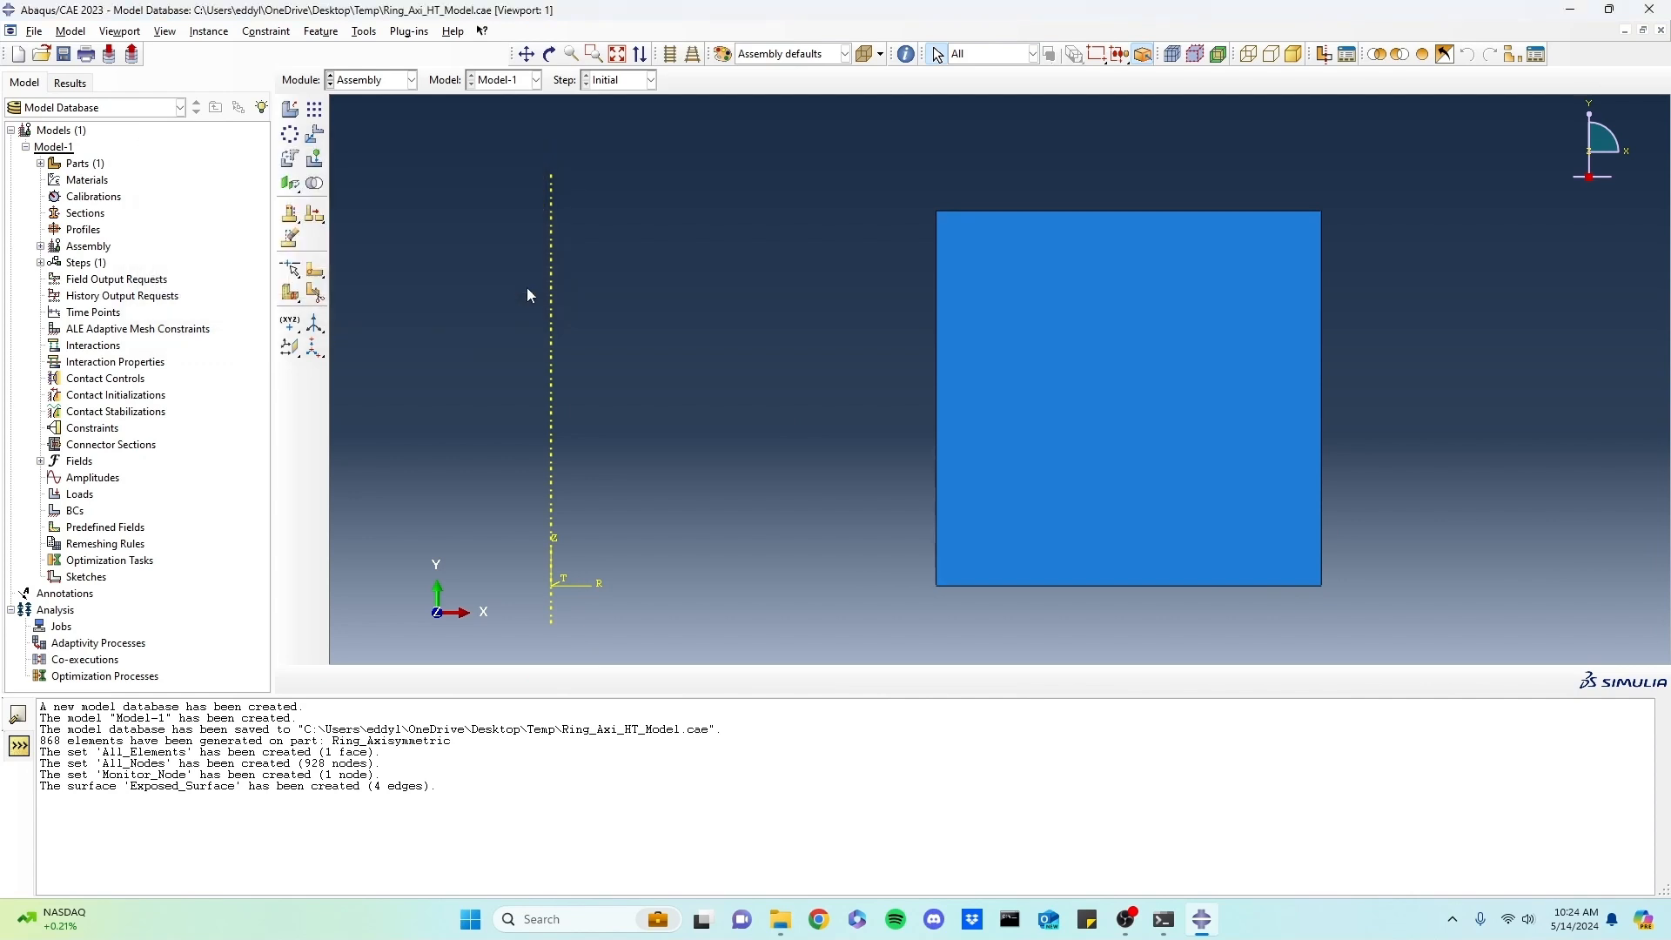
- Save the model database and open the DANTE Model Builder plug-in
left_click(65, 55)
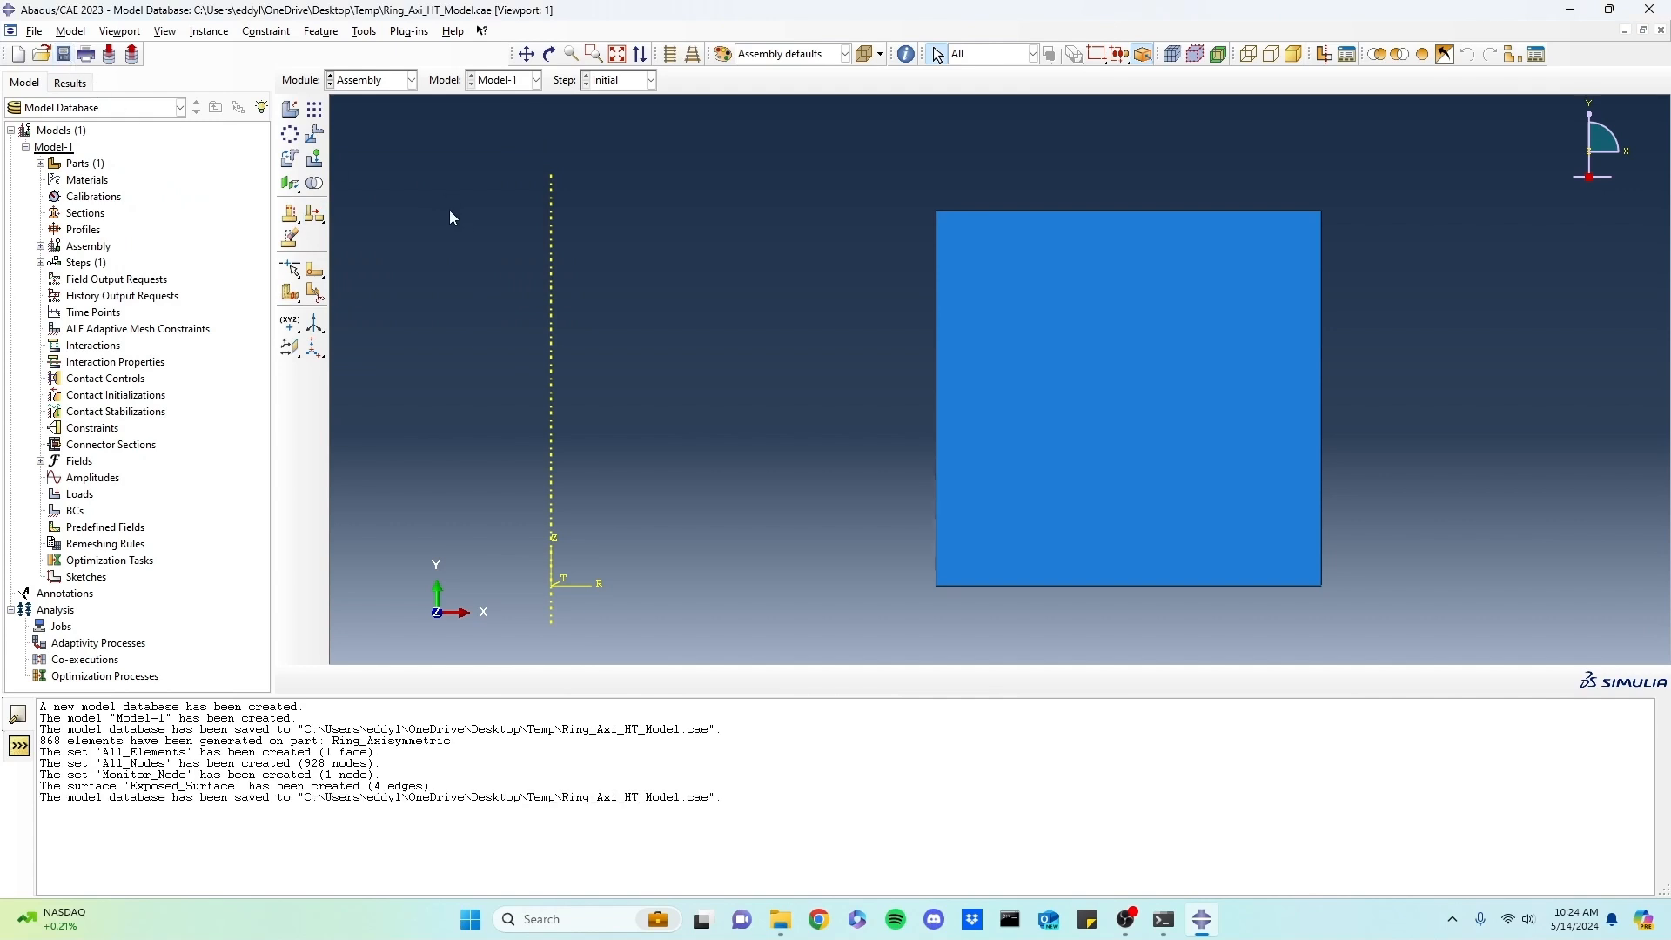
left_click(411, 33)
left_click(461, 105)
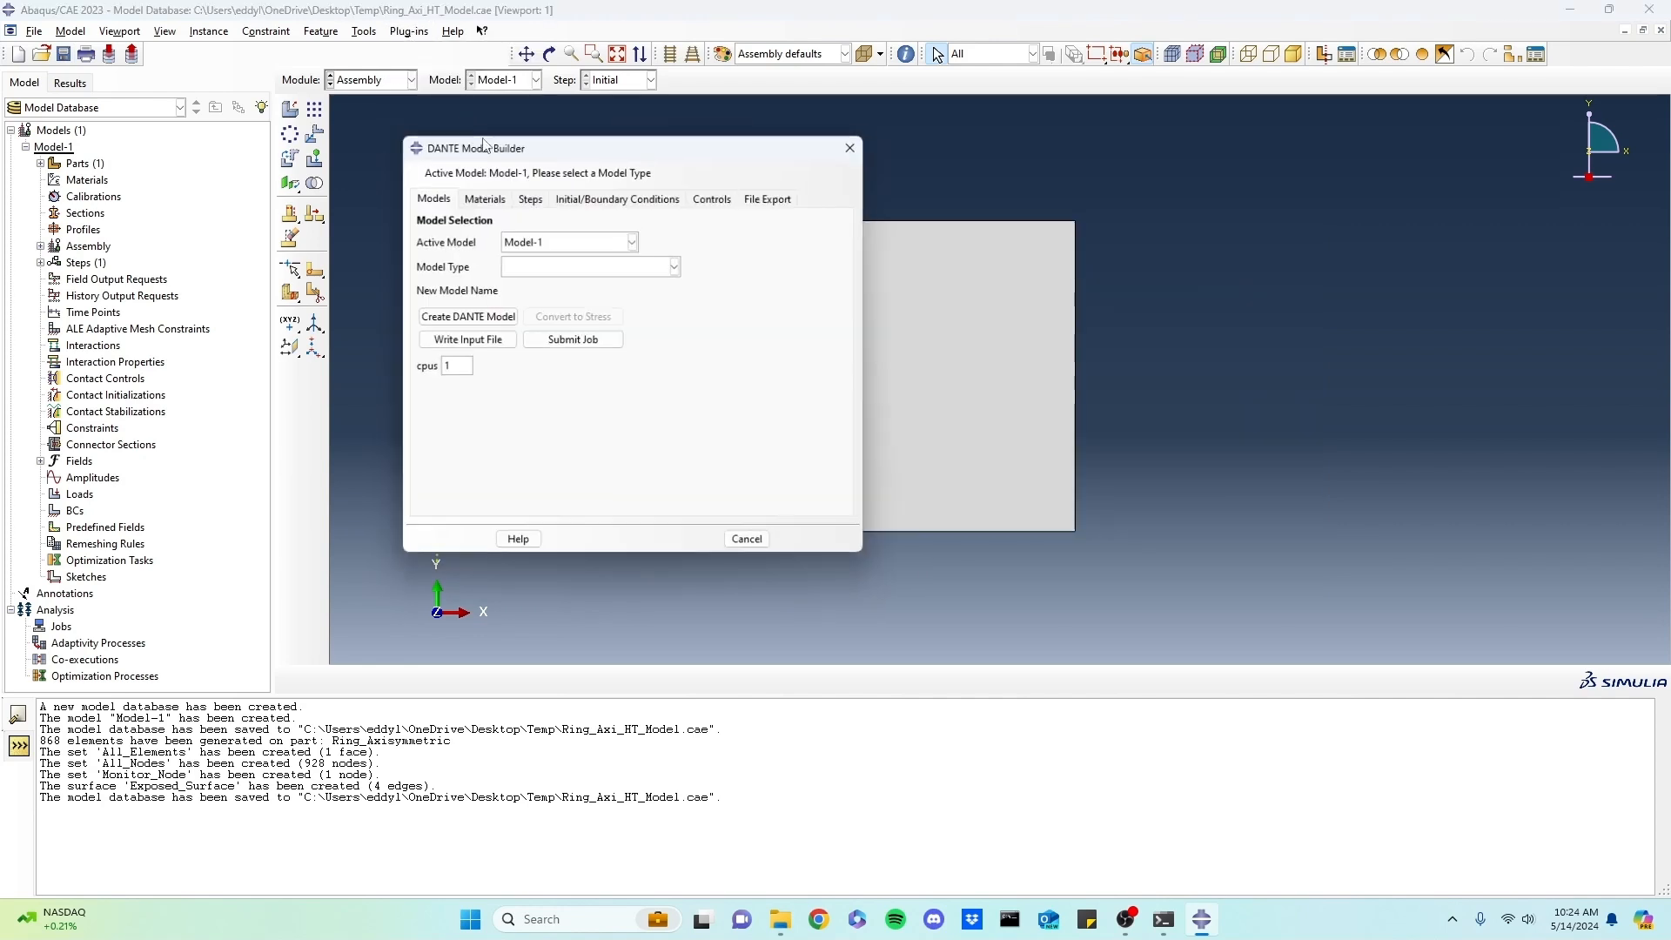
left_click_drag(630, 138, 1323, 149)
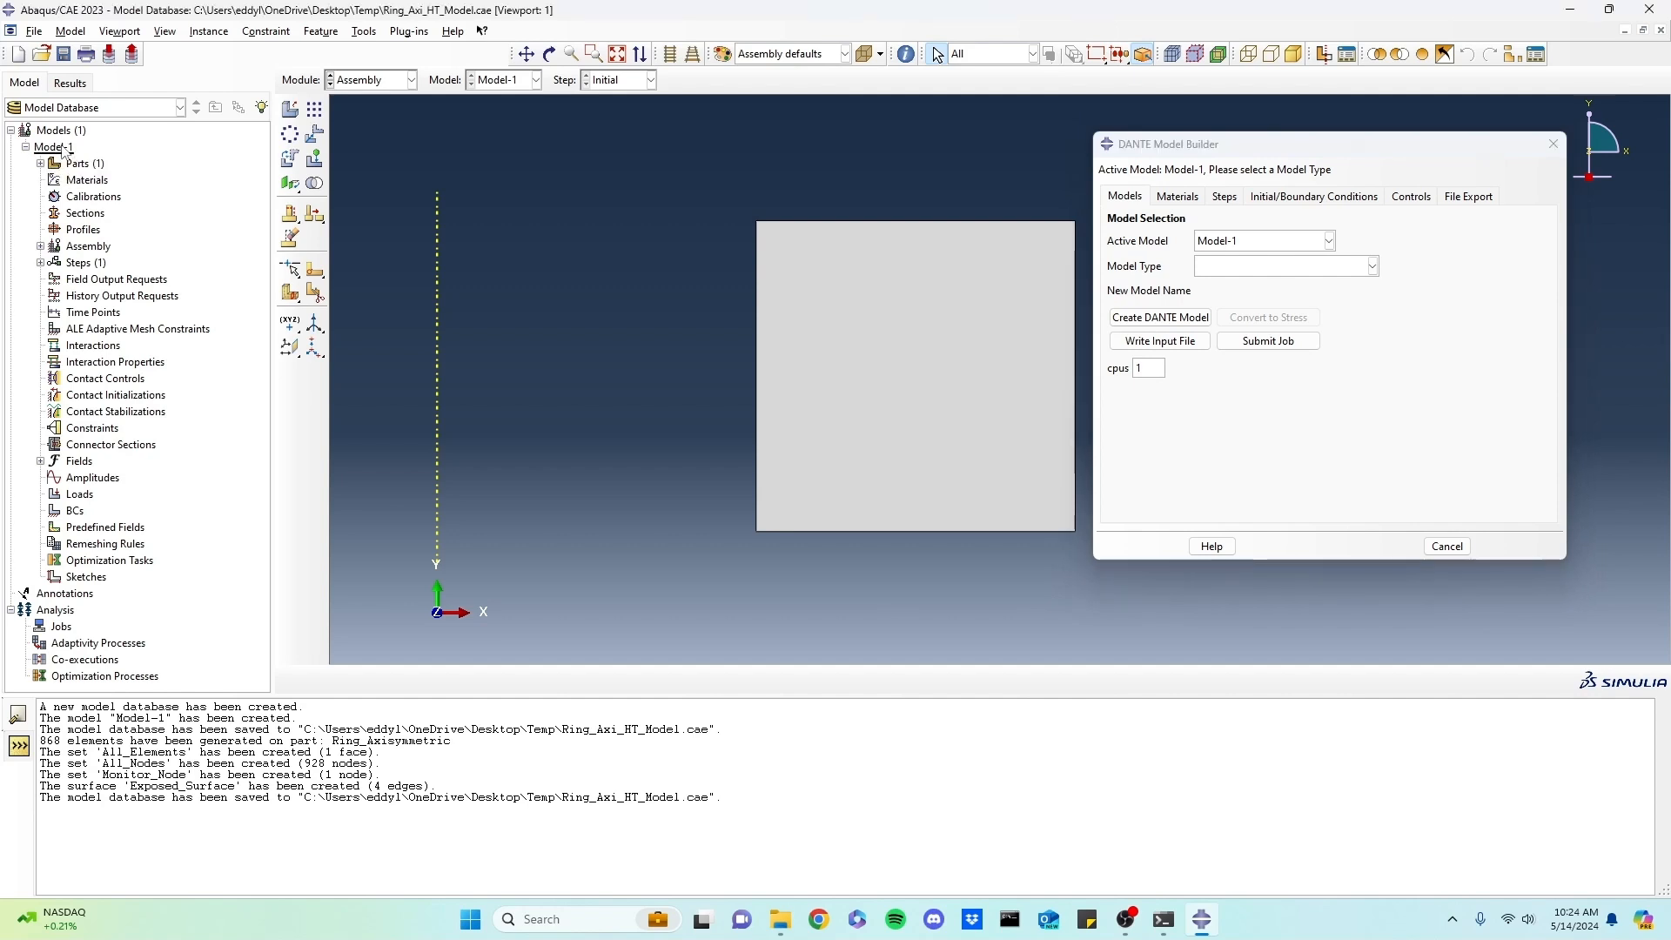
- Rename Model-1 to Axi_Ring_c
right_click(59, 150)
left_click(145, 228)
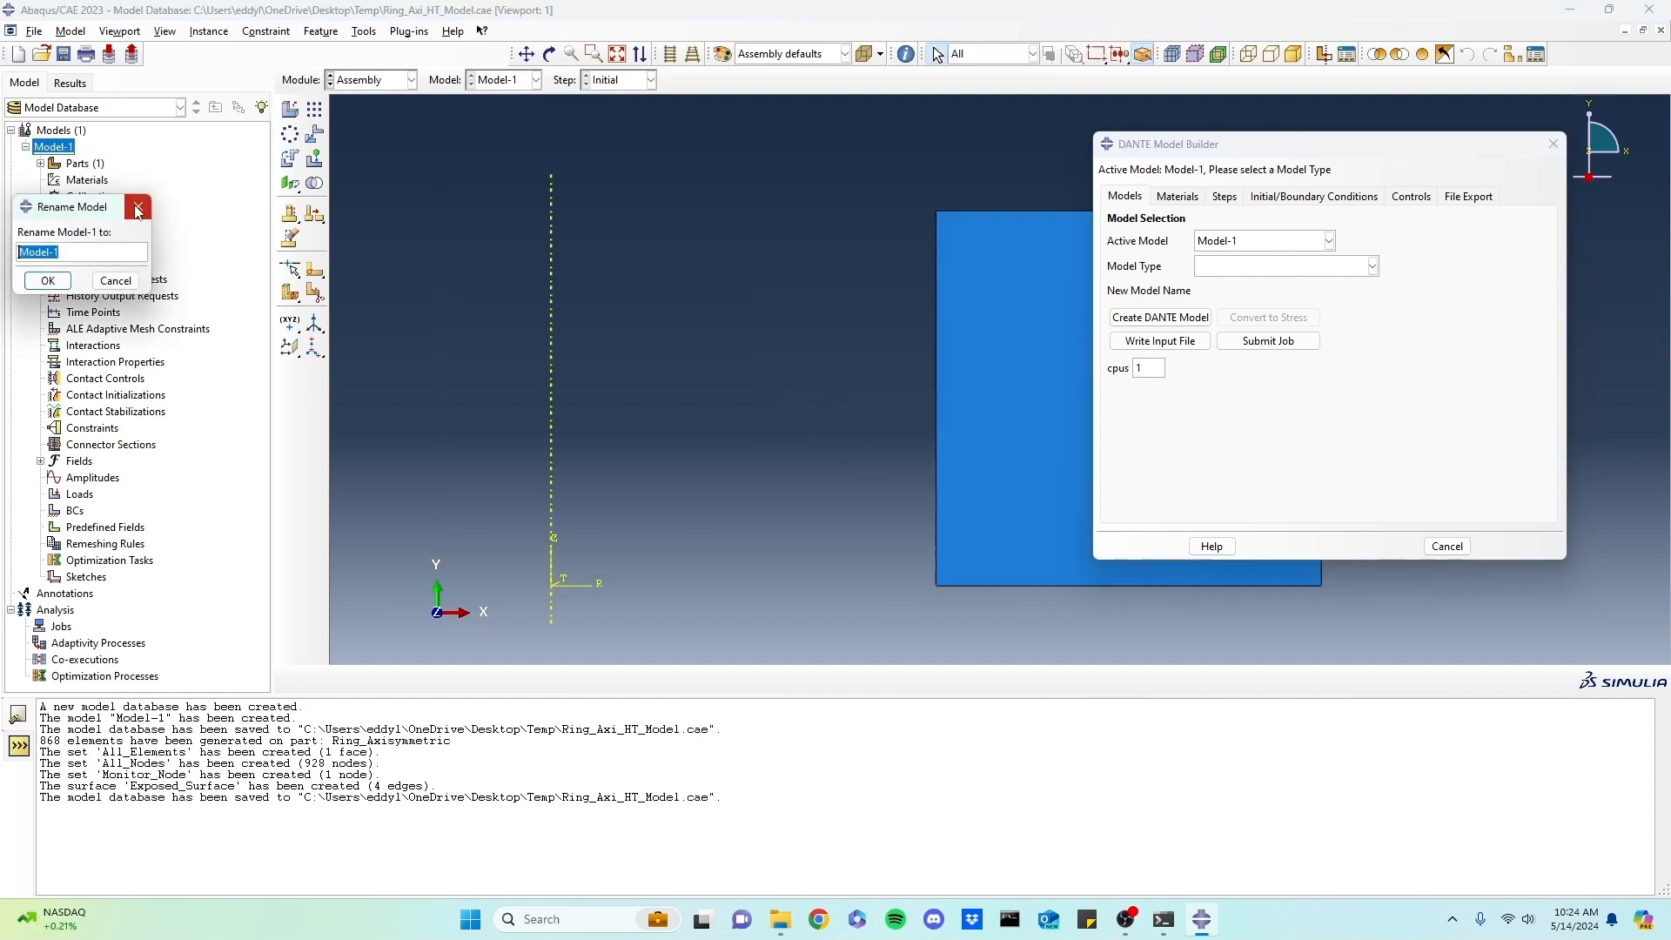
type("Axi_Ring_c")
left_click(63, 279)
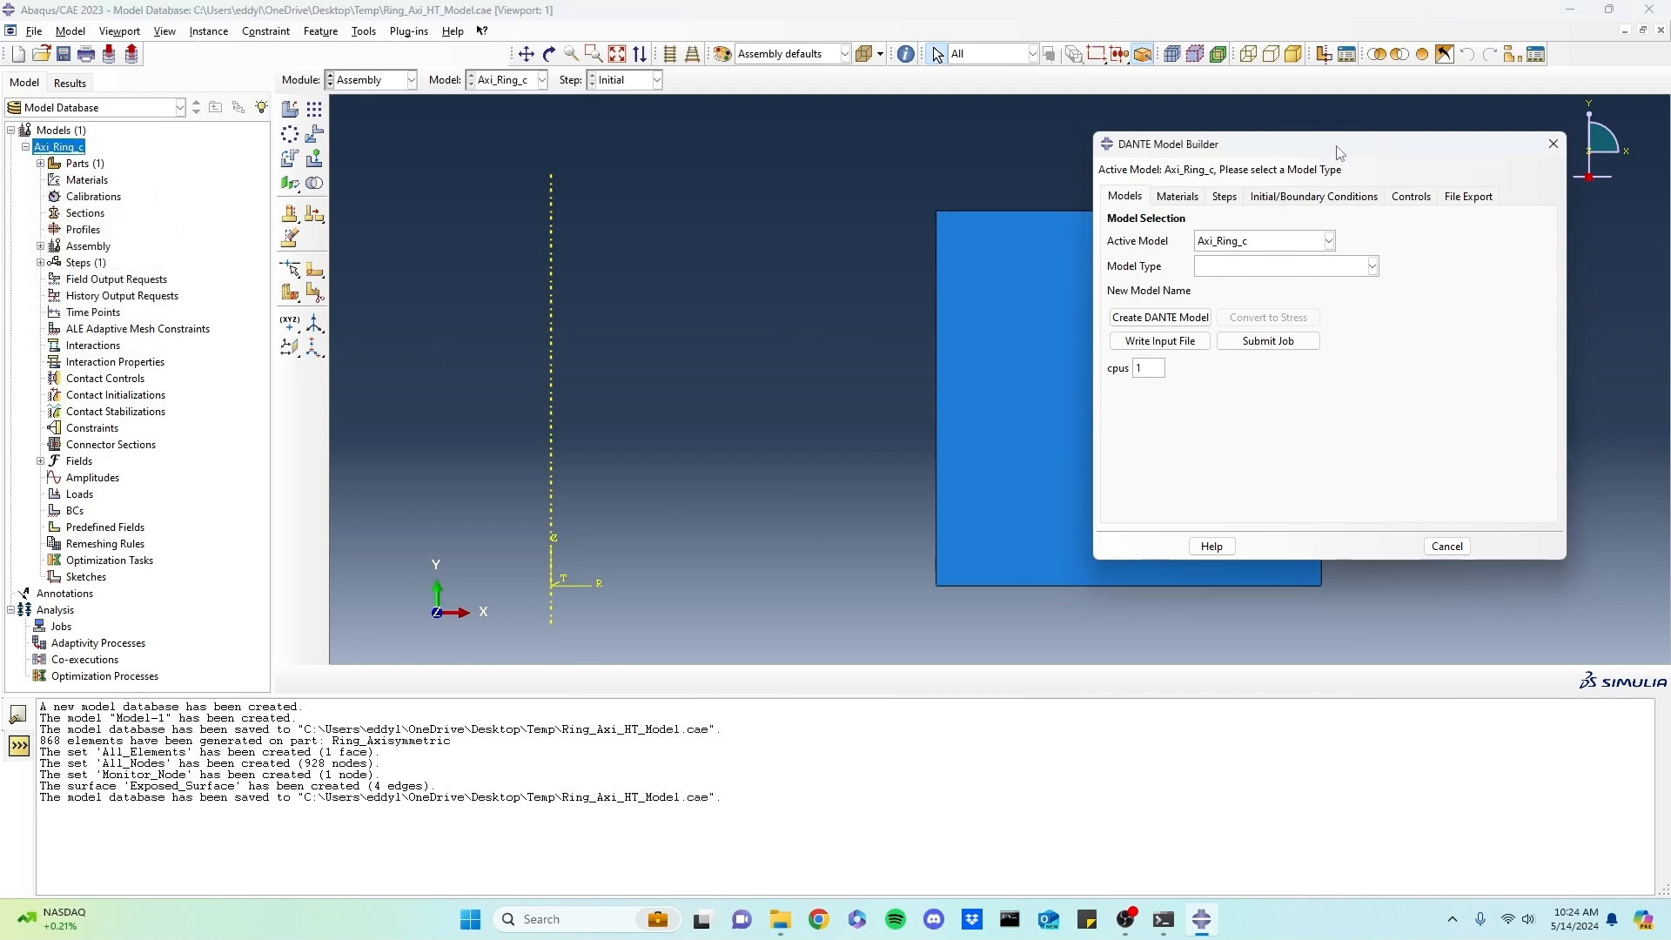
- Set the DANTE model type to Carburization for Axi_Ring_c and create the DANTE model
left_click_drag(1339, 152, 704, 144)
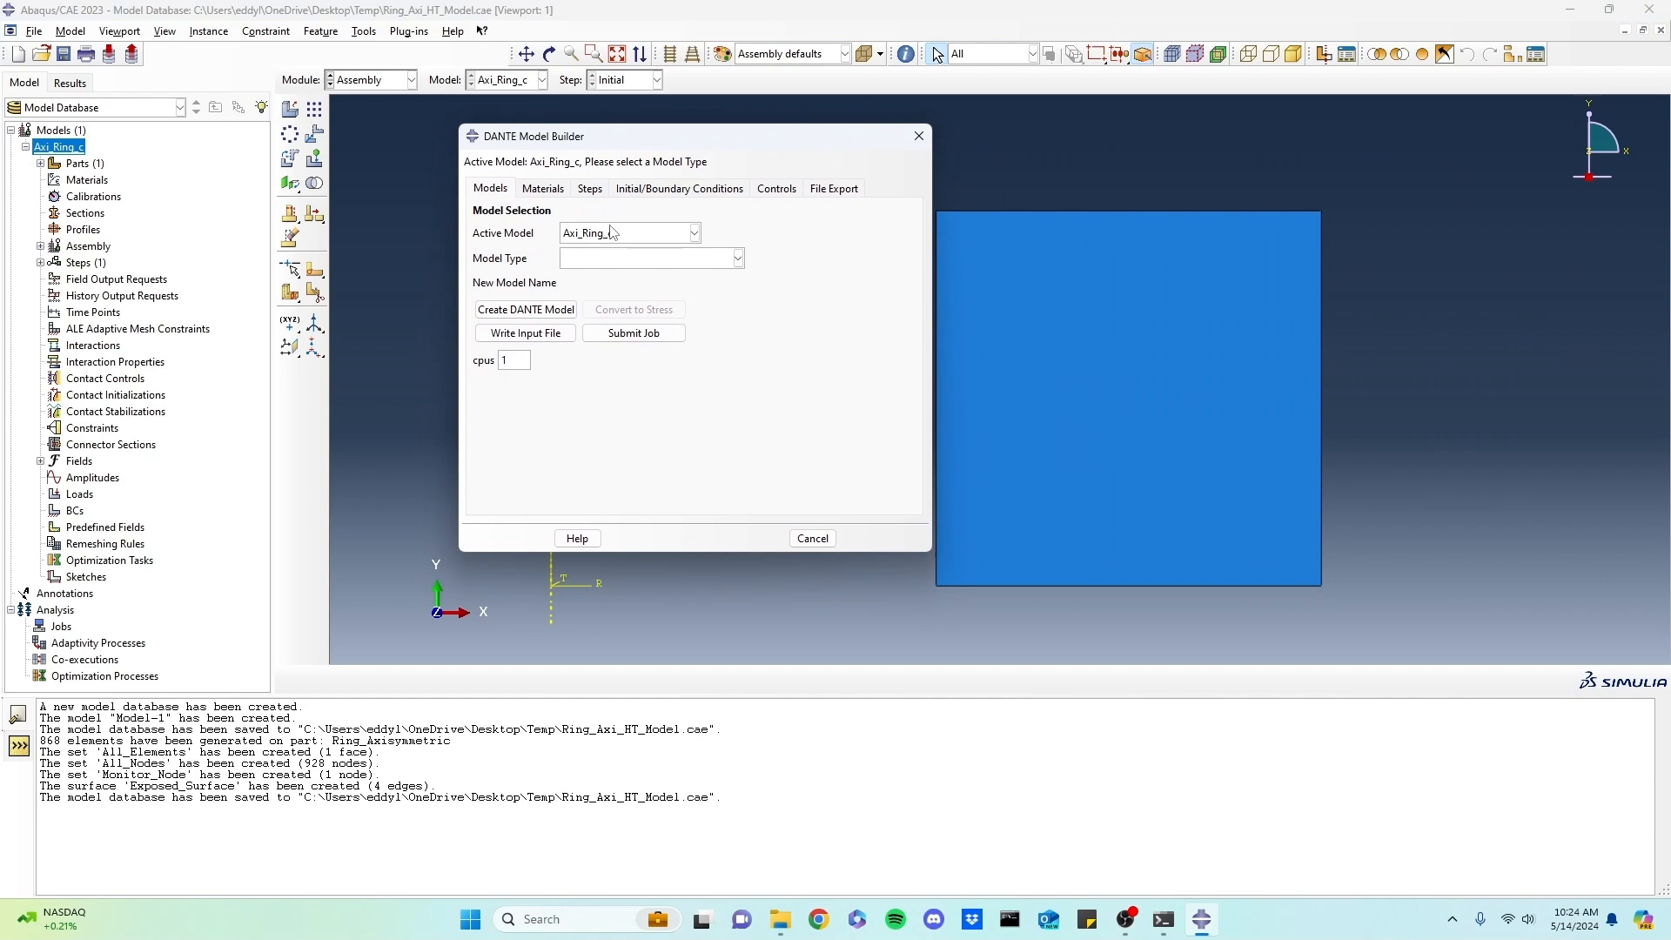
left_click(622, 259)
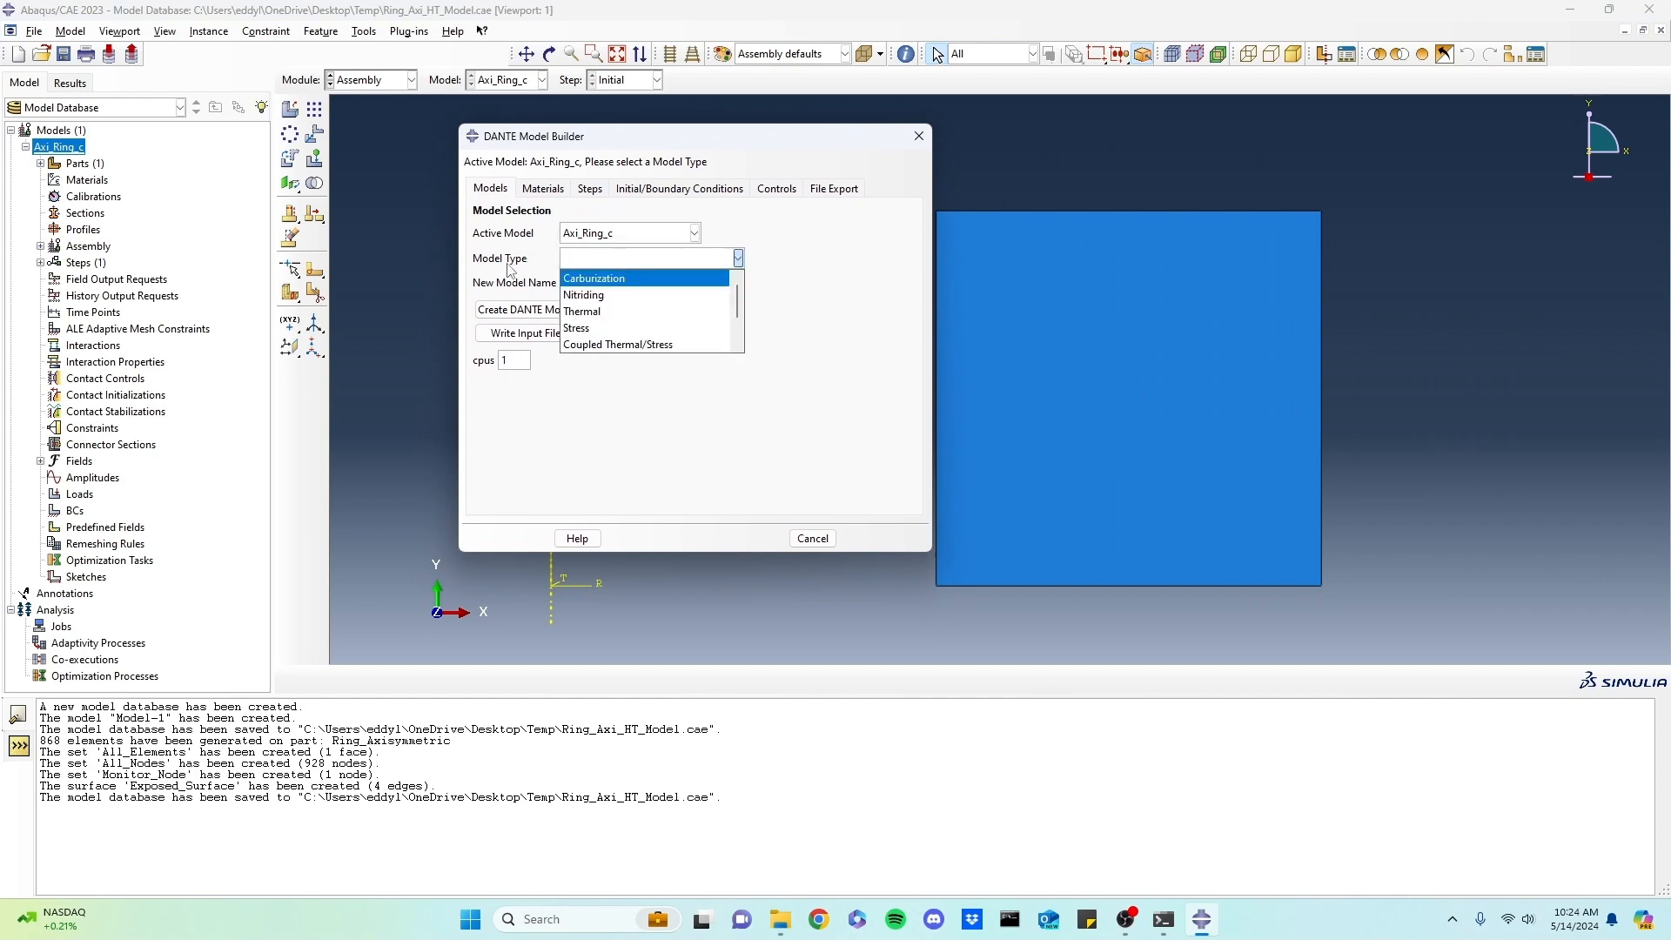
left_click(652, 278)
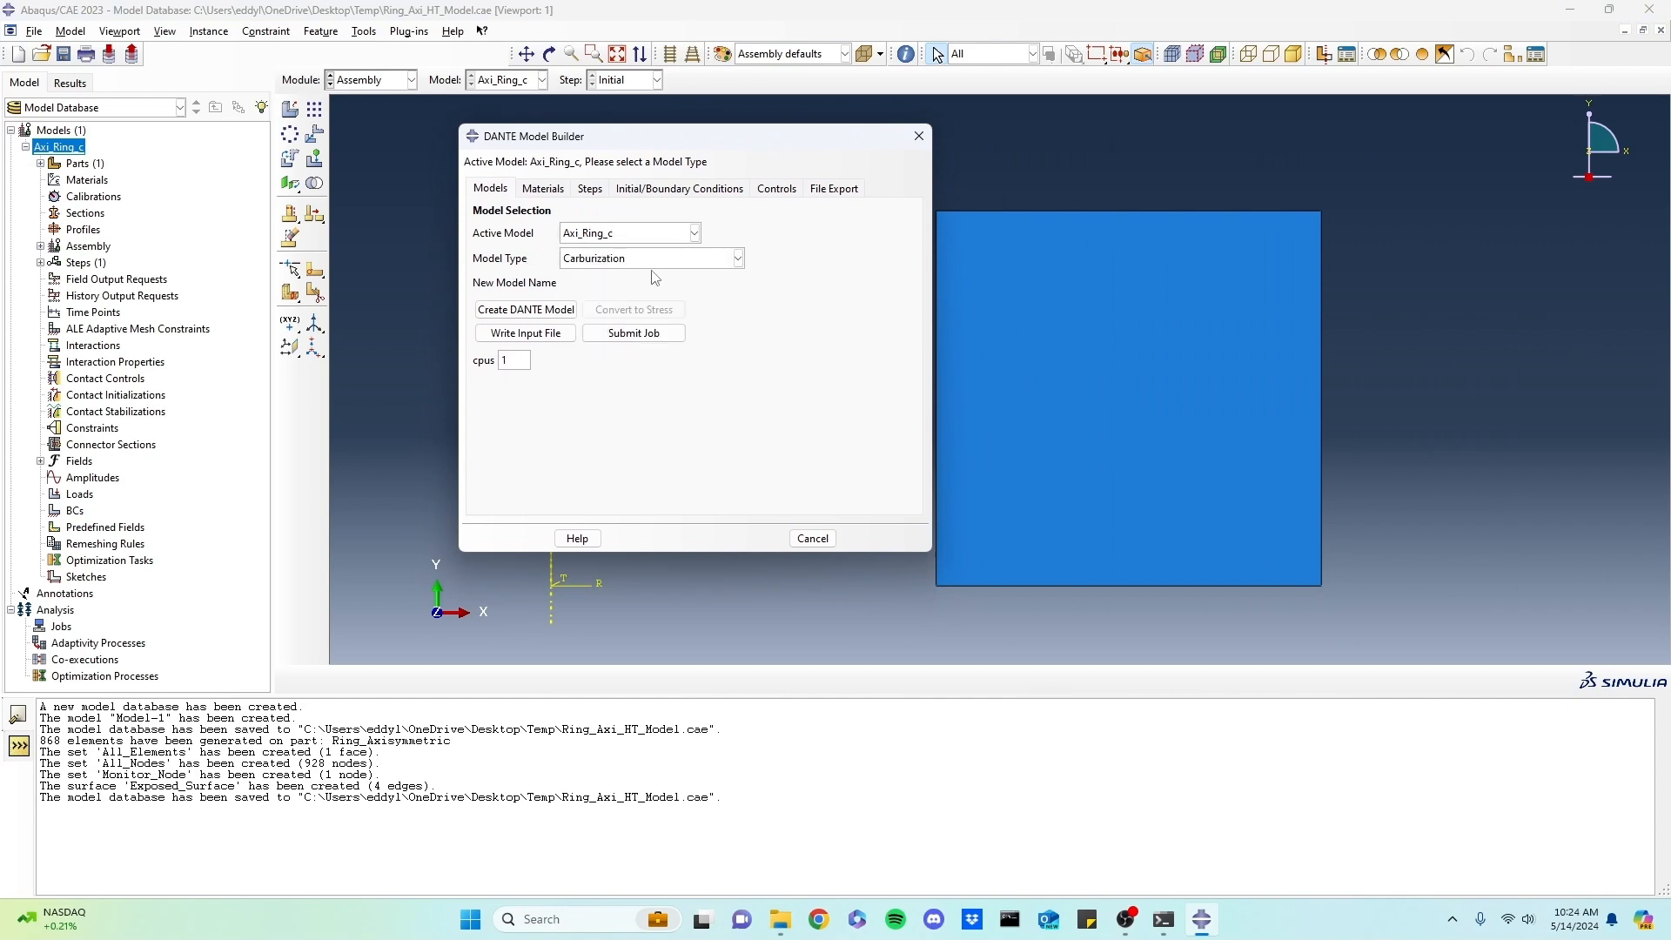
left_click(527, 310)
left_click(650, 368)
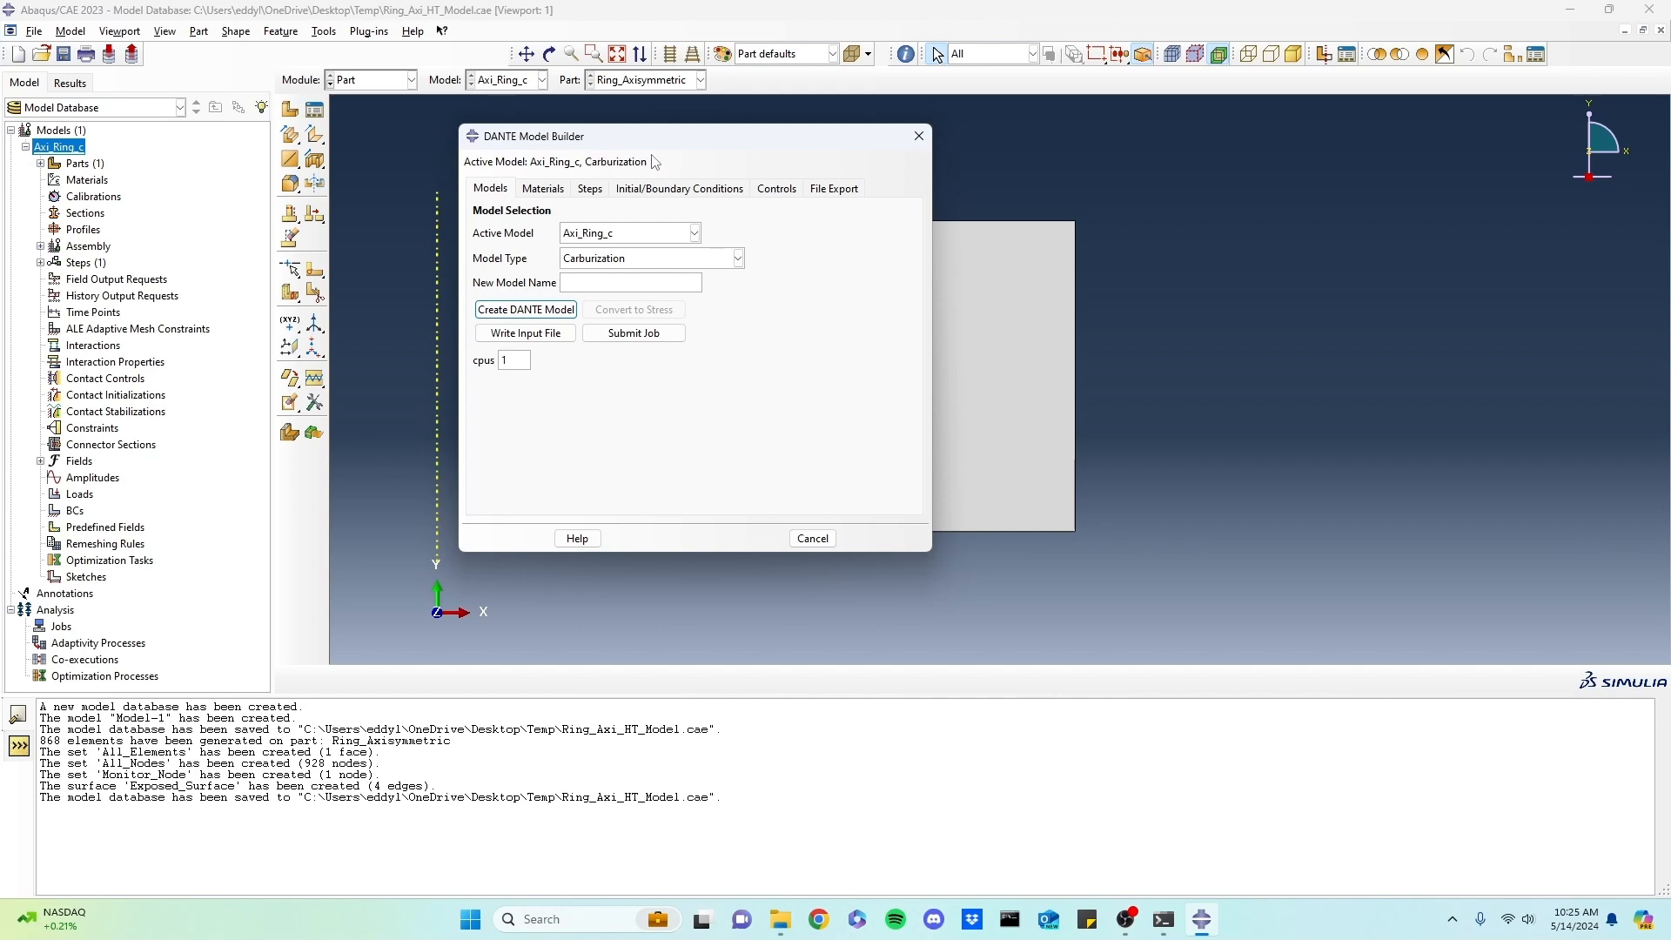
- Choose S41XX as the DANTE material name in the user material definition
left_click(545, 193)
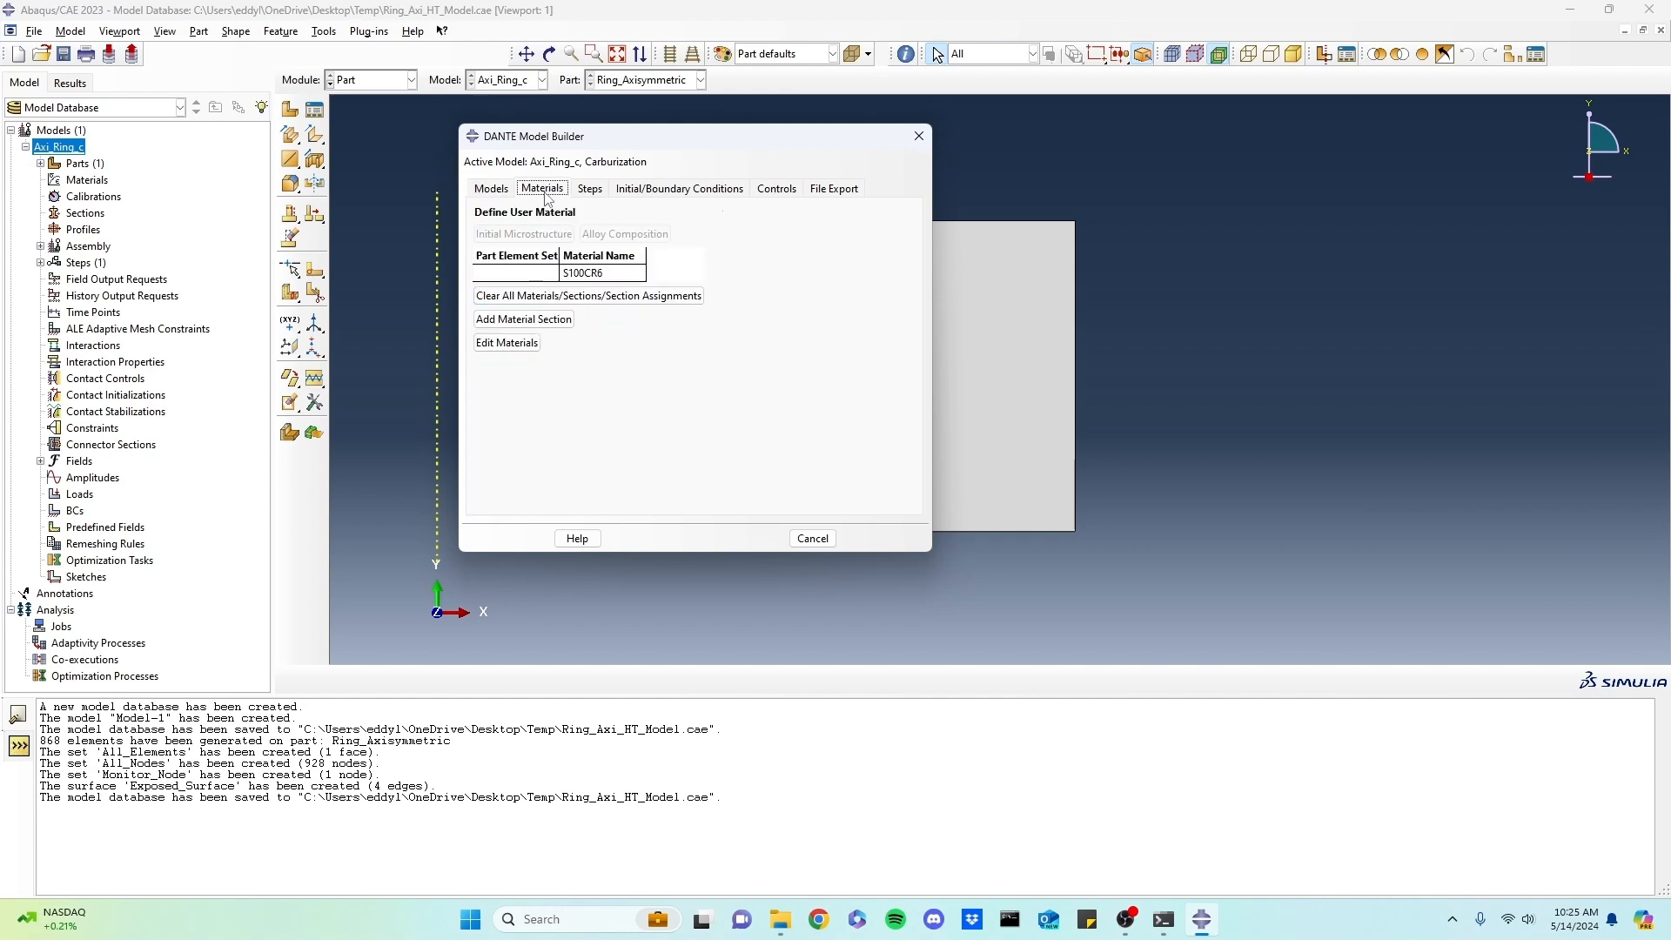
left_click(585, 275)
left_click(585, 275)
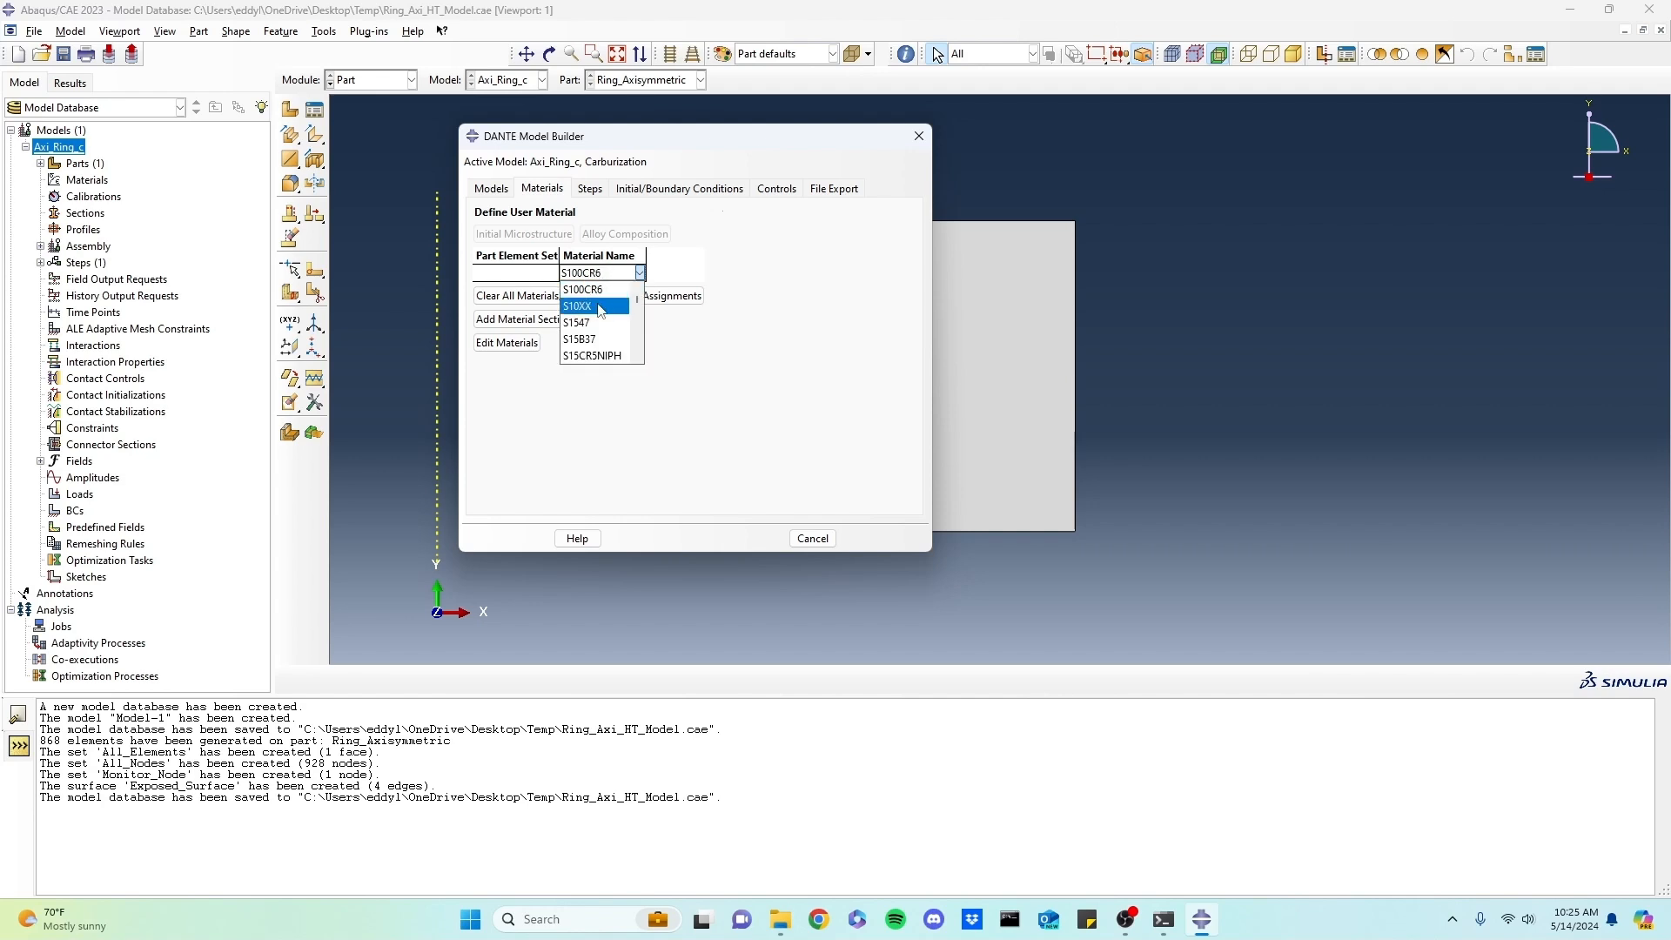
scroll(600, 311, "down", 5)
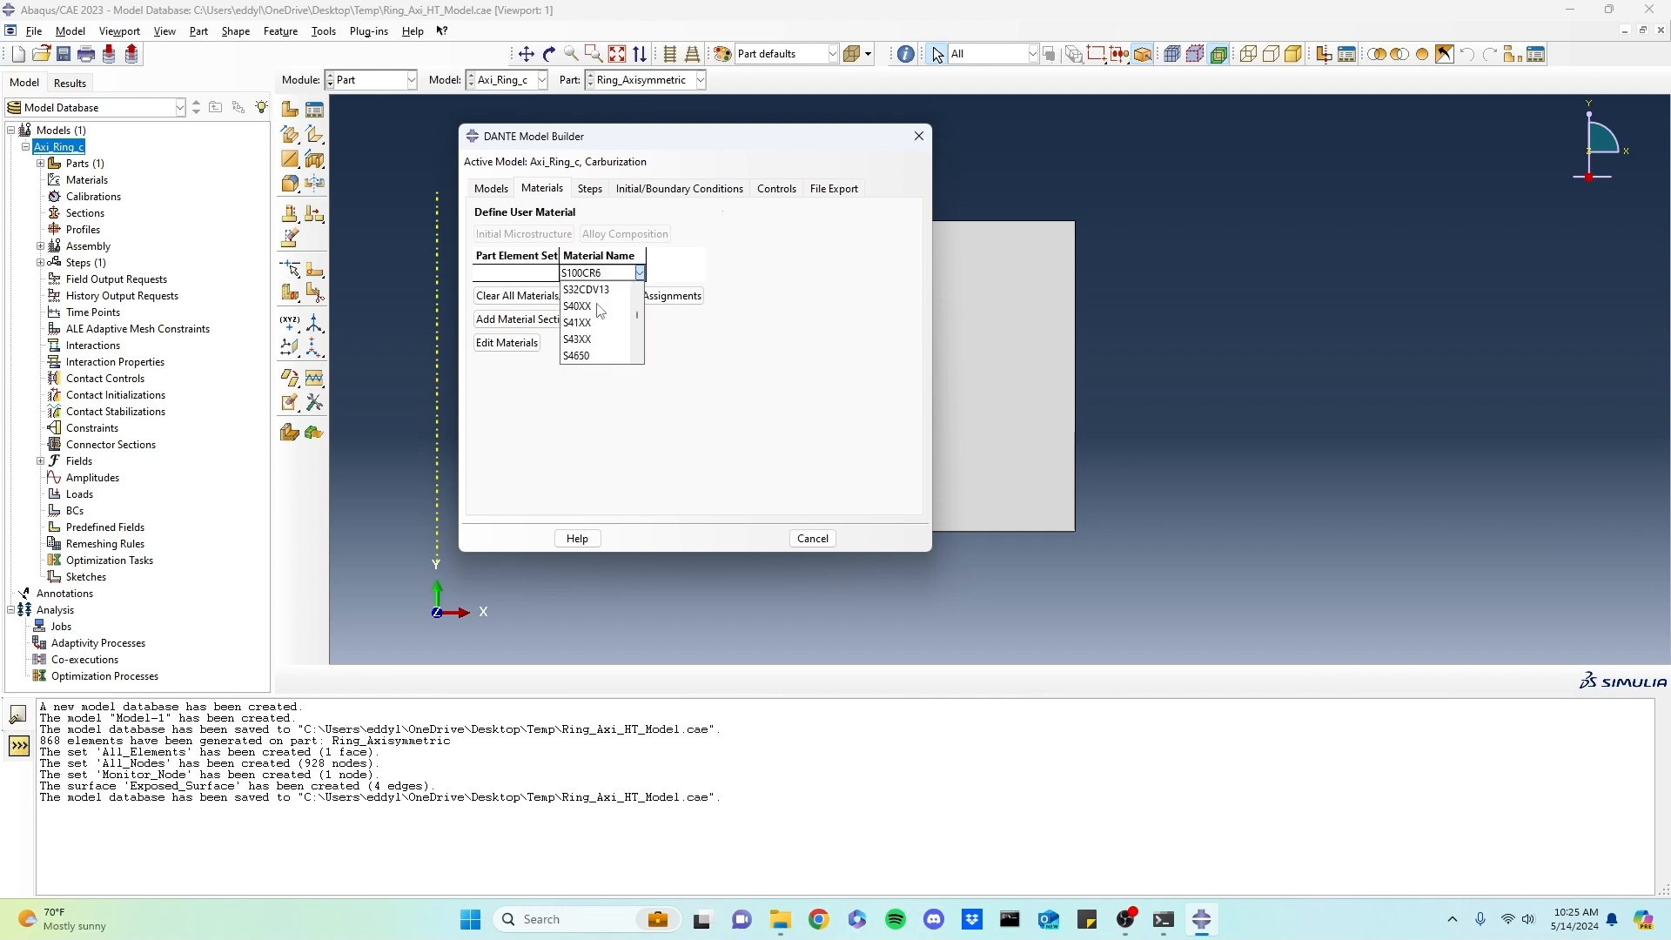
left_click(588, 323)
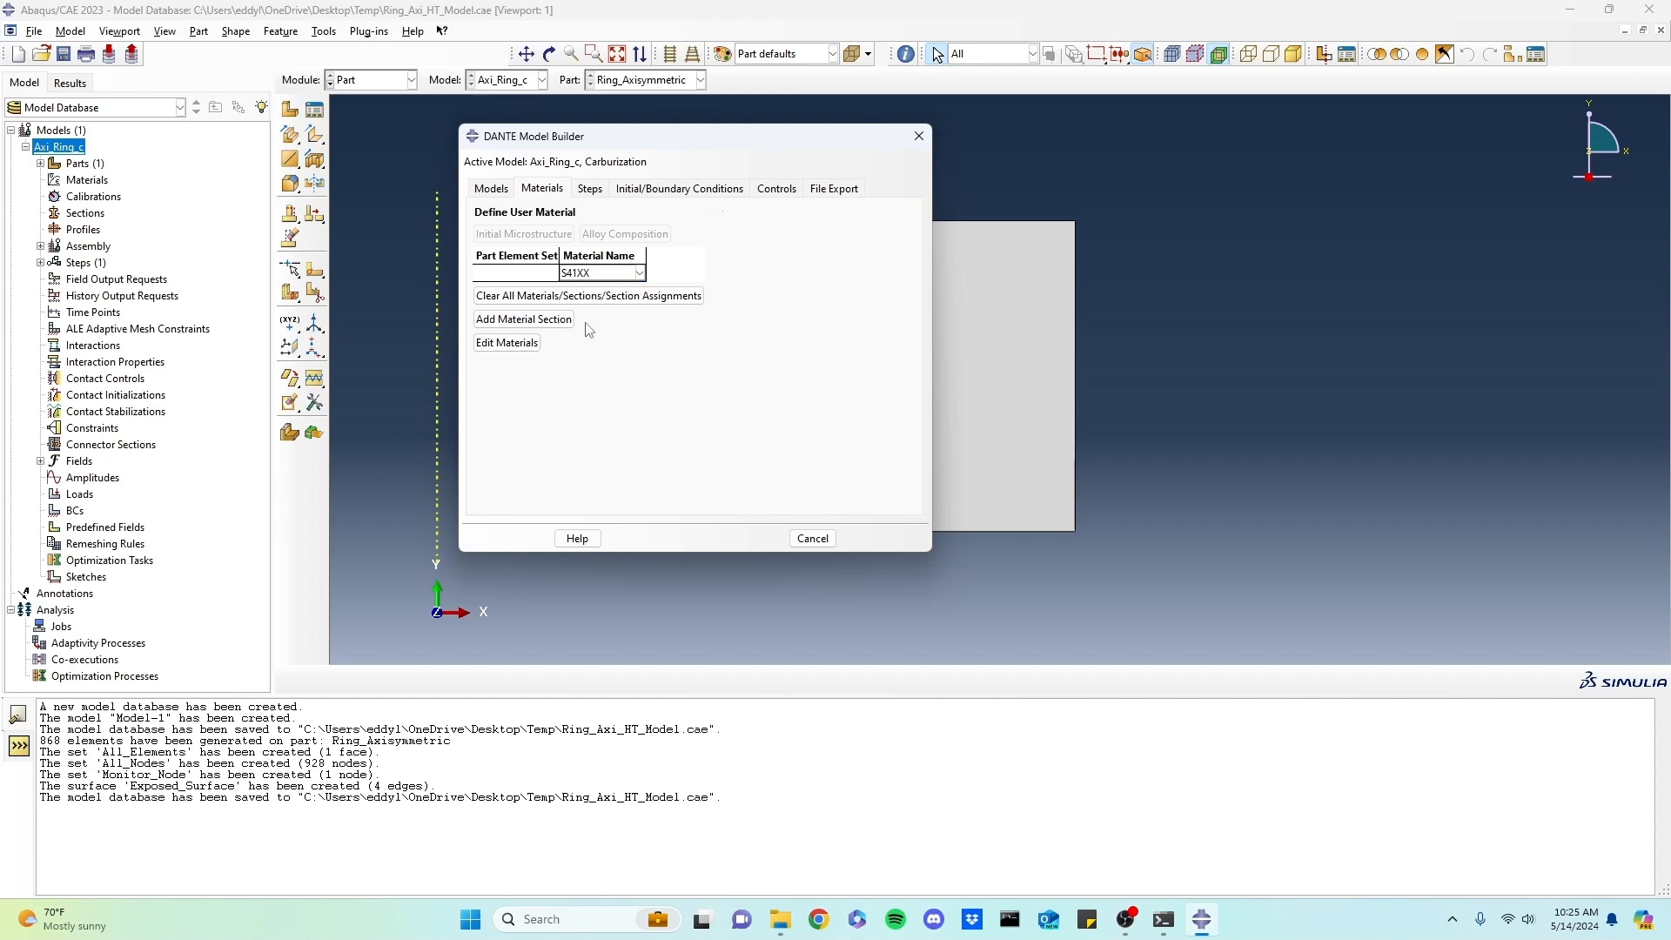
- Add the S41XX material section using the ring's All_Elements set, and check the section and its assignment on part Ring_Axisymmetric
left_click(514, 272)
left_click(552, 272)
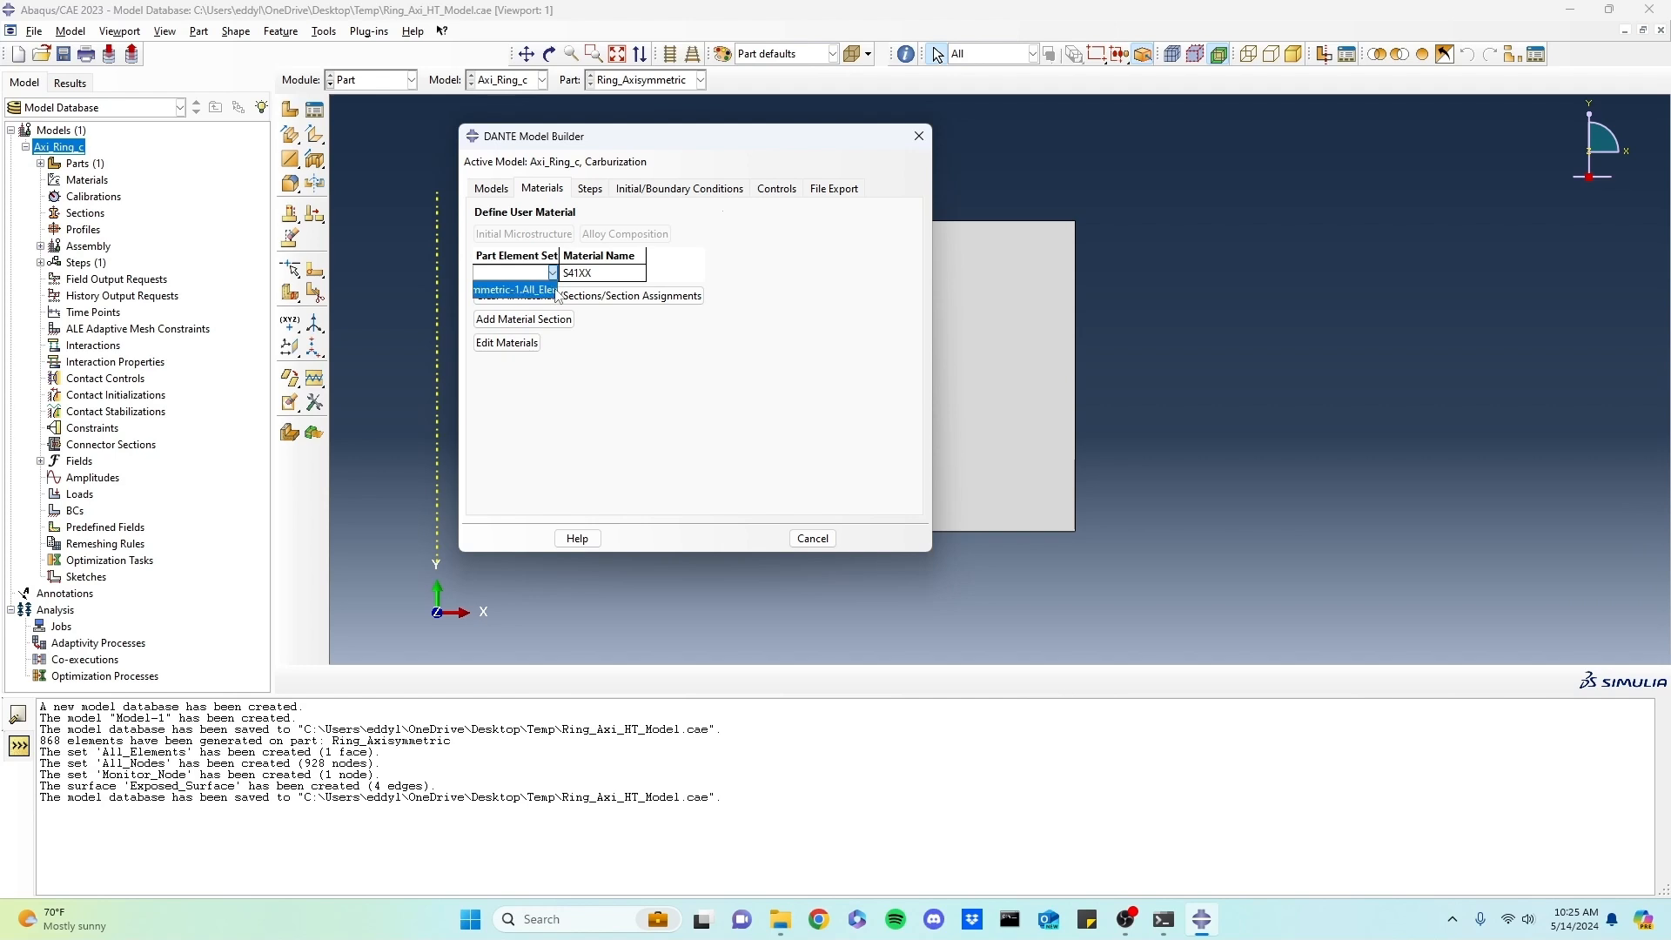
left_click(514, 291)
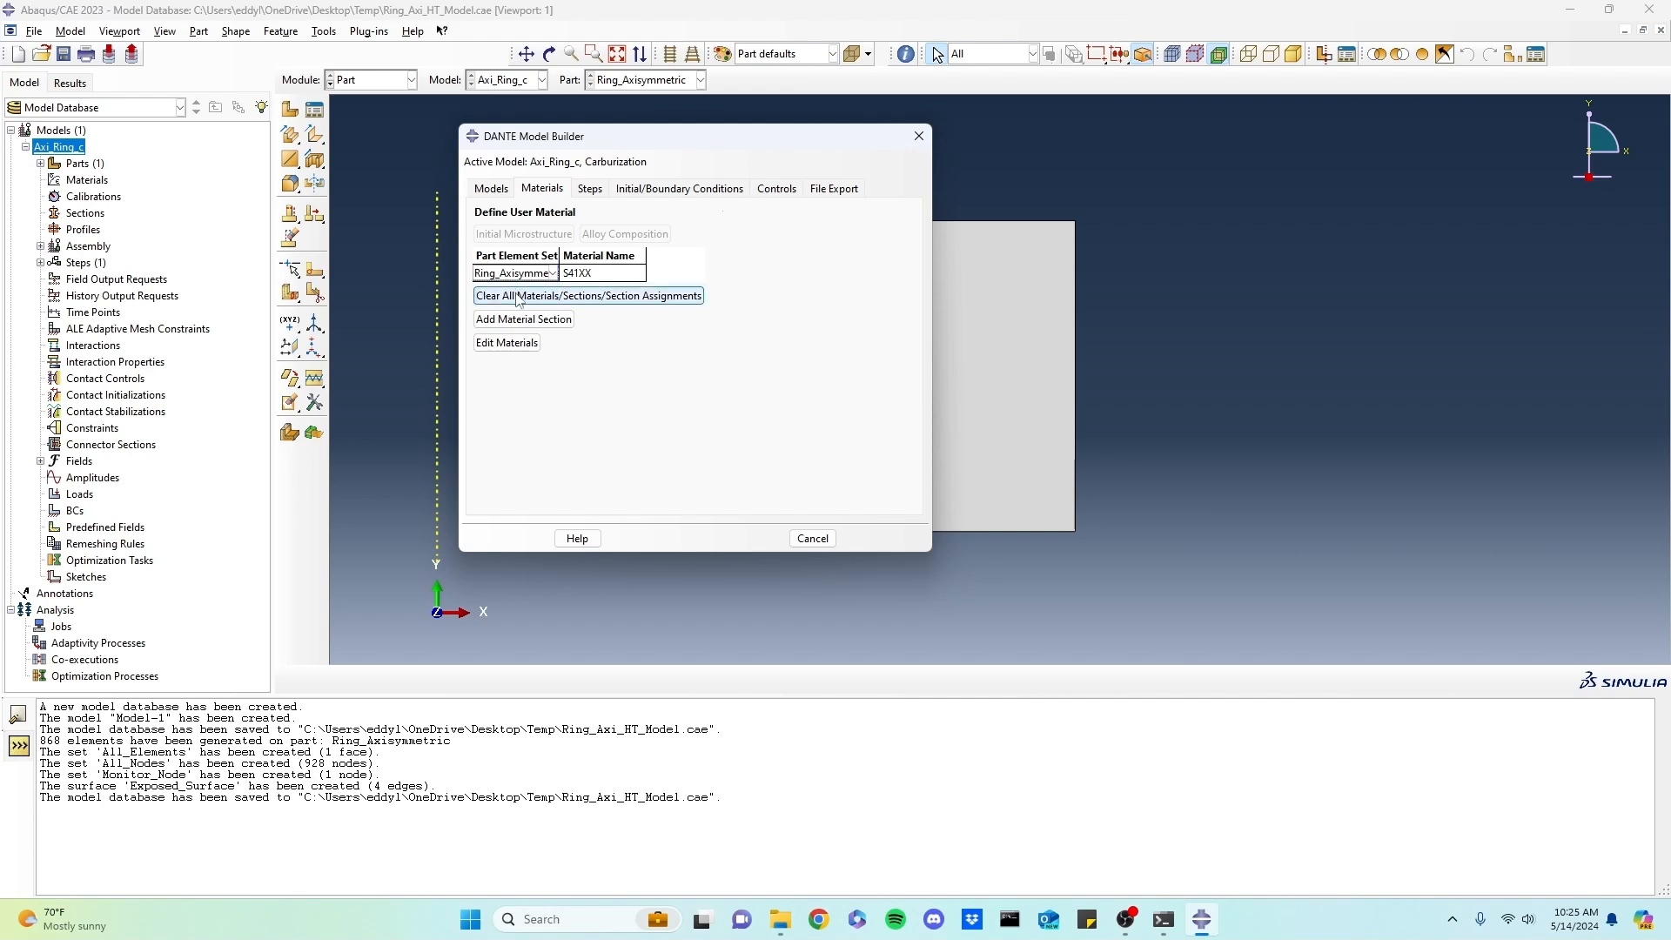
left_click(569, 275)
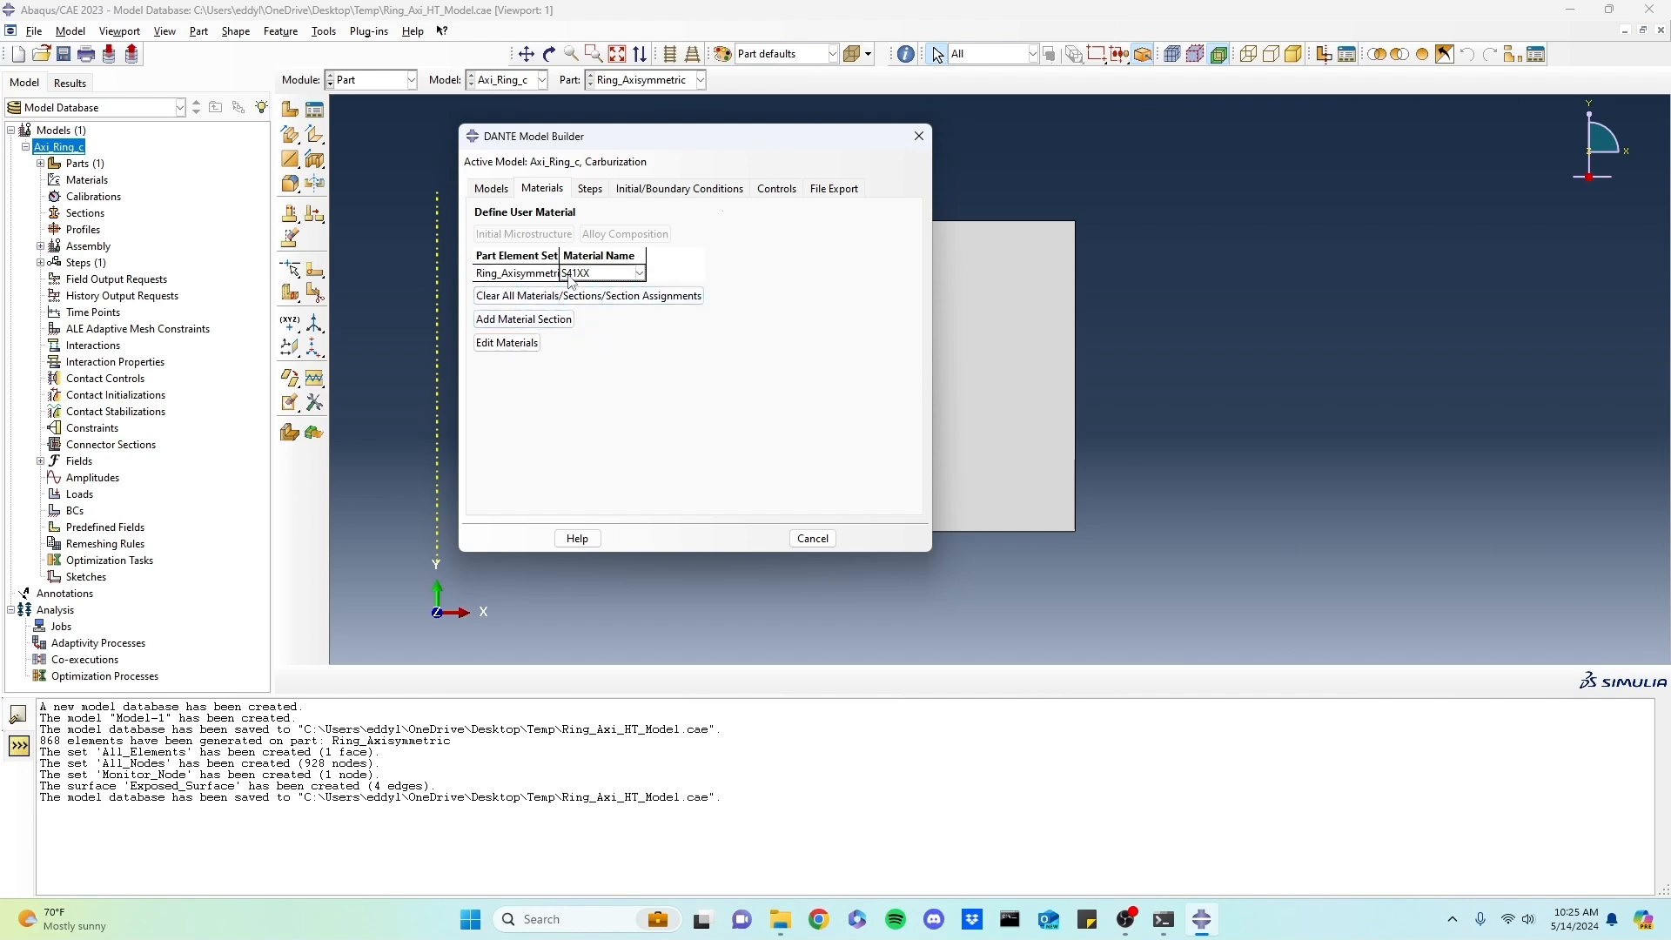
left_click(555, 319)
left_click(682, 376)
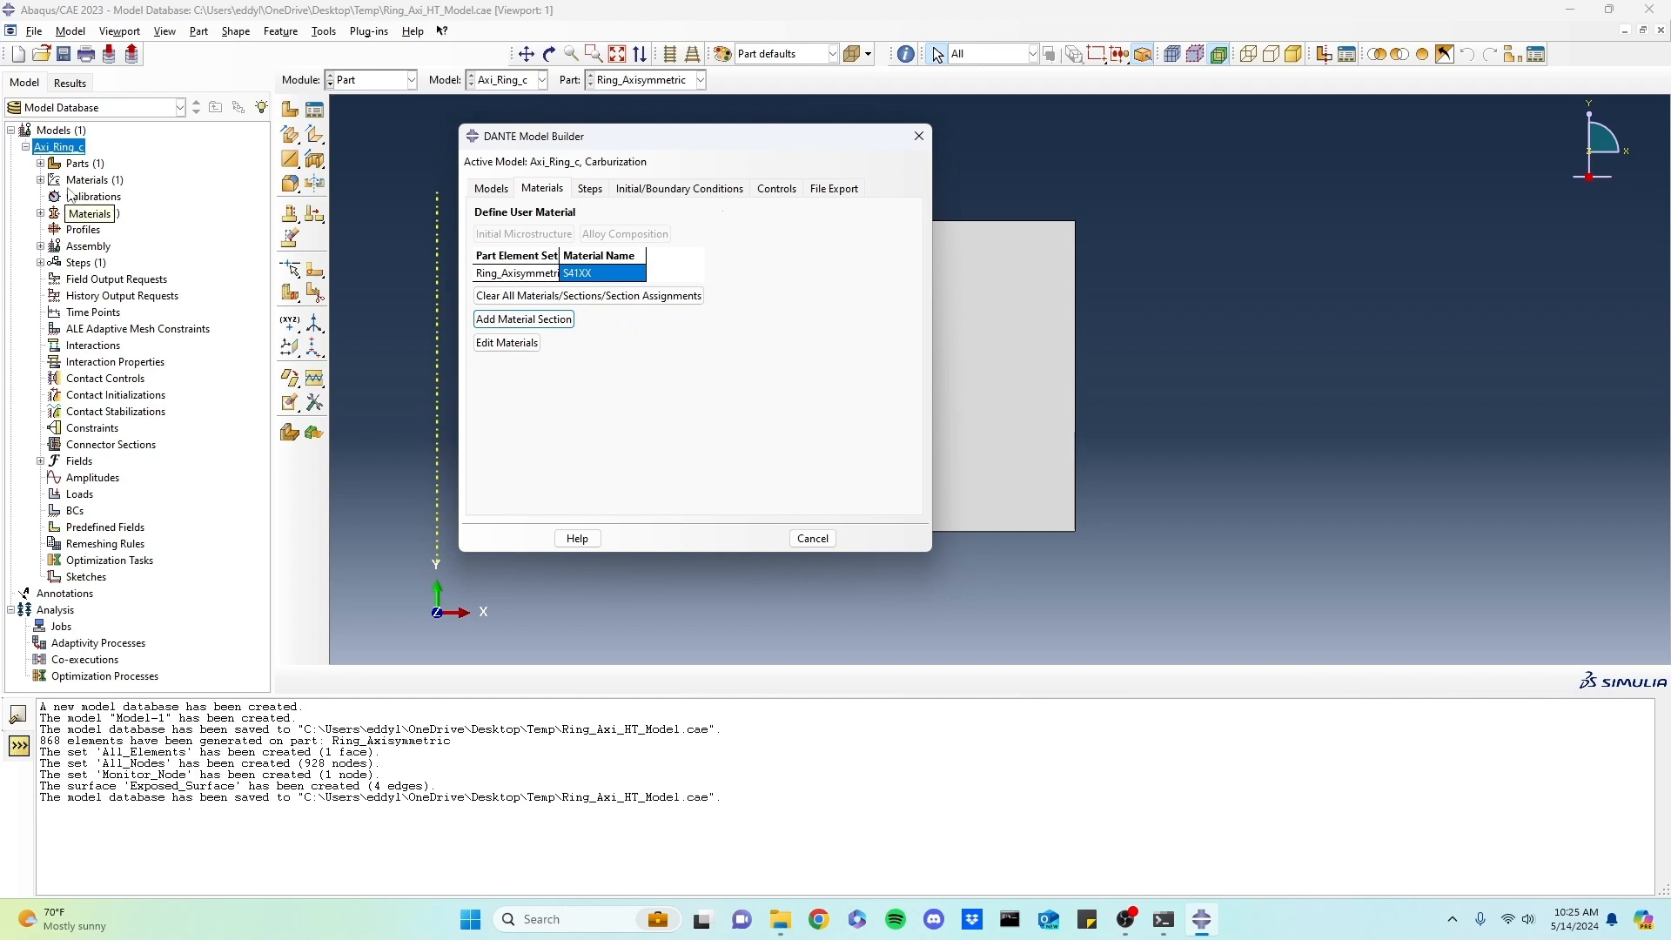
double_click(85, 213)
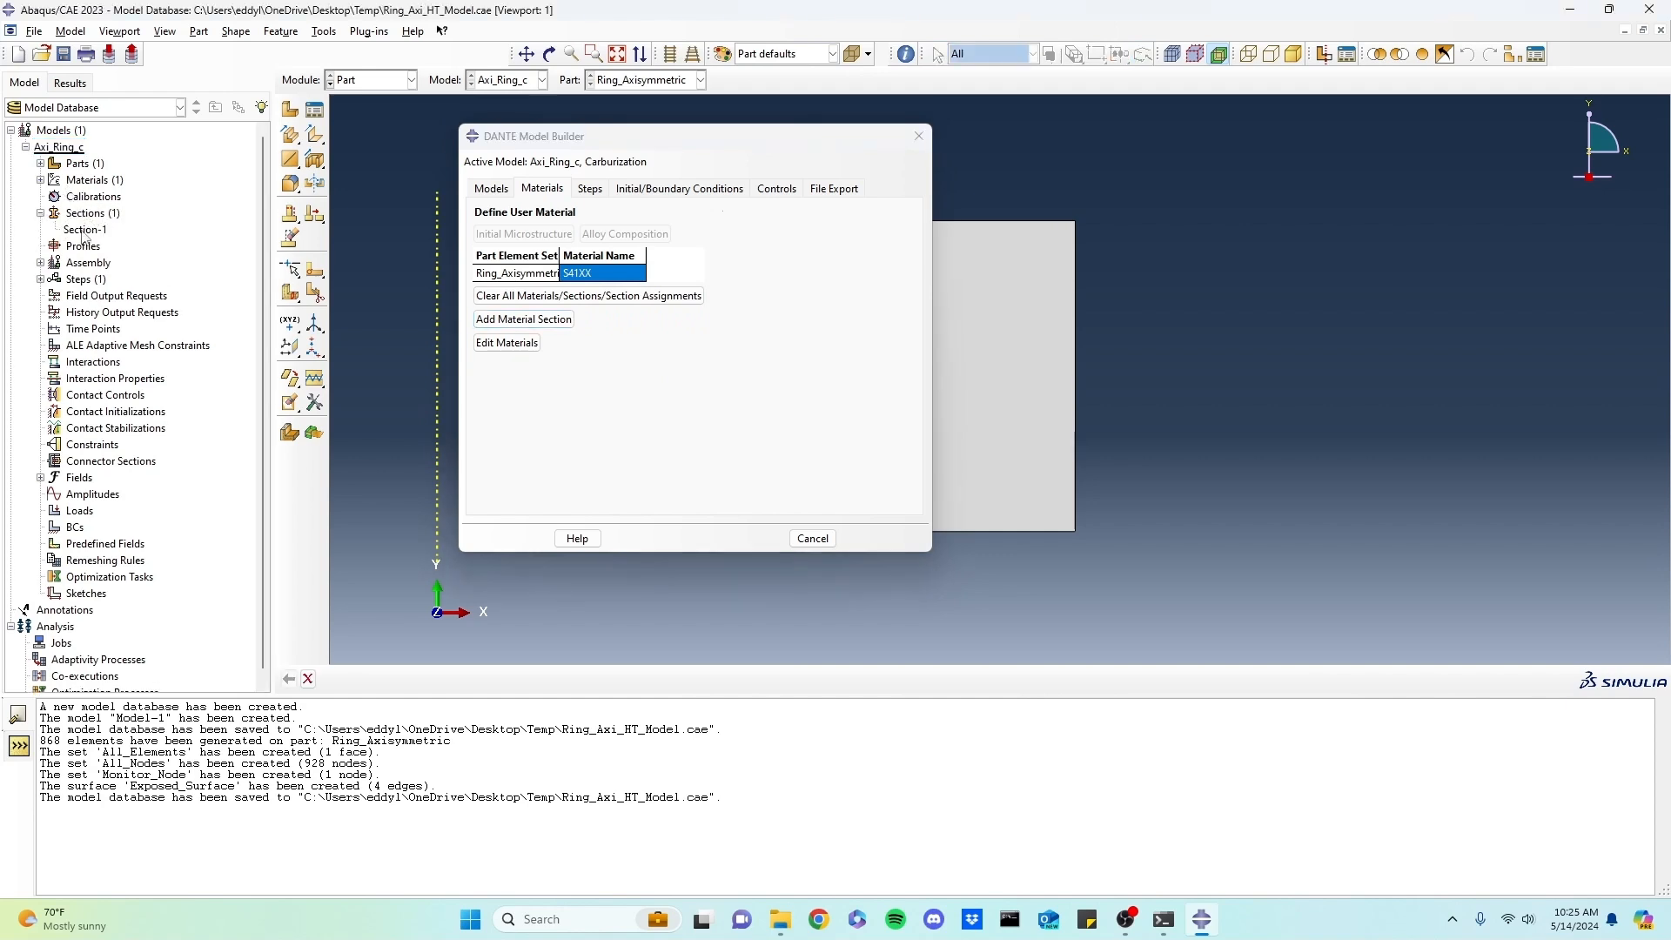
left_click(40, 163)
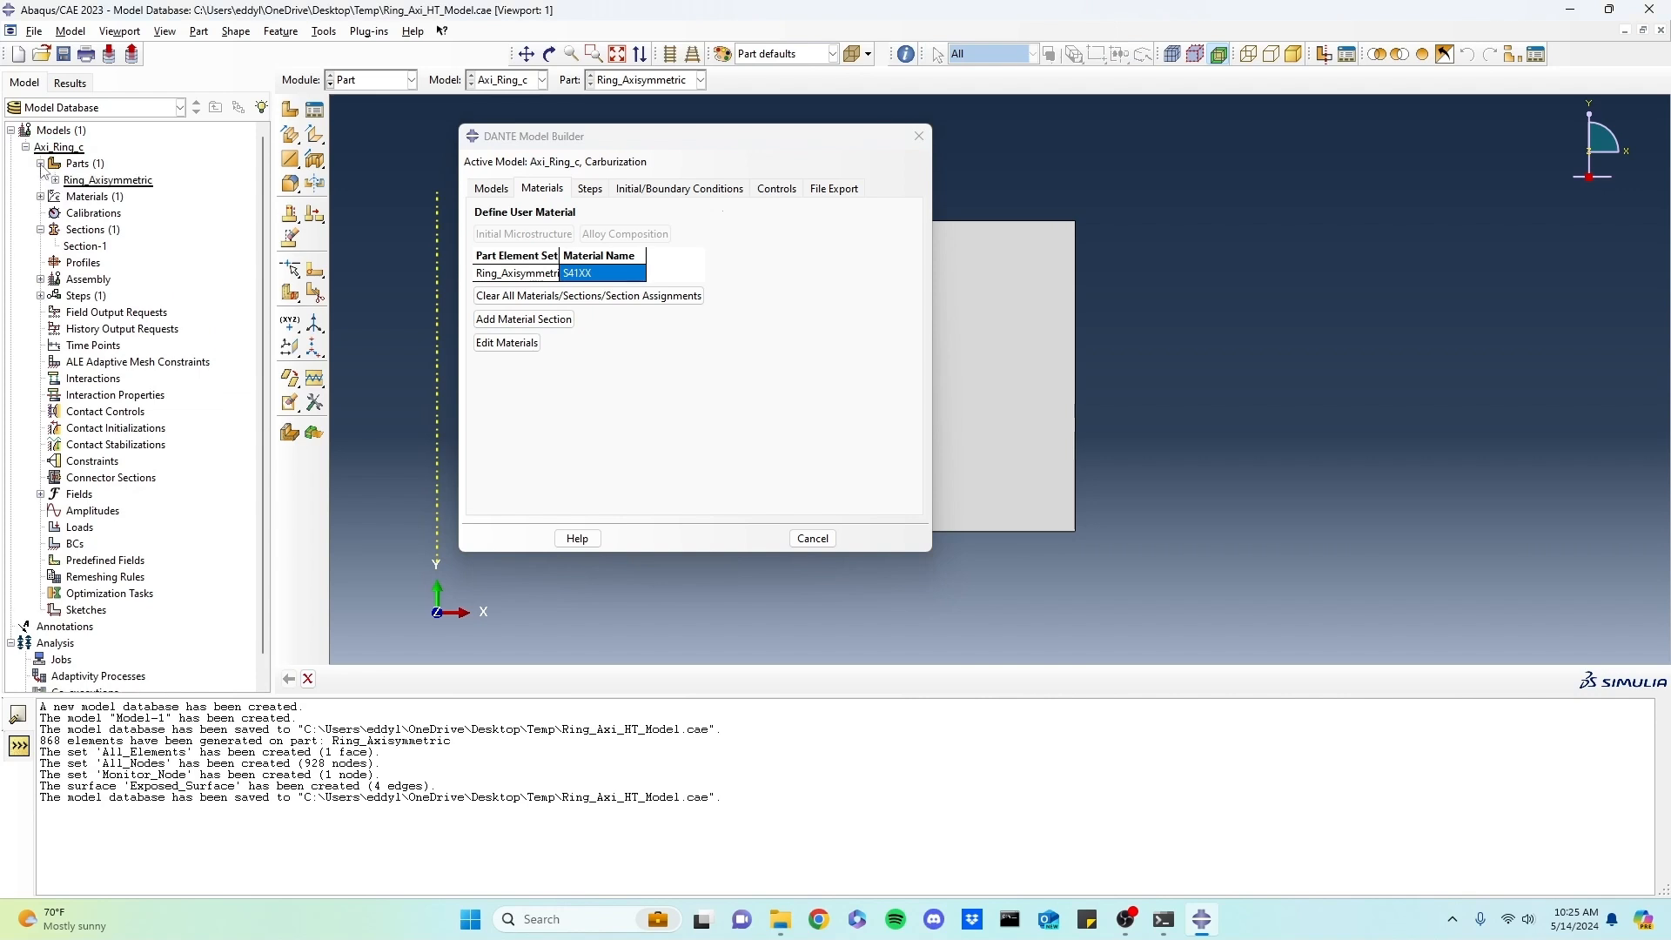
left_click(55, 180)
left_click(69, 279)
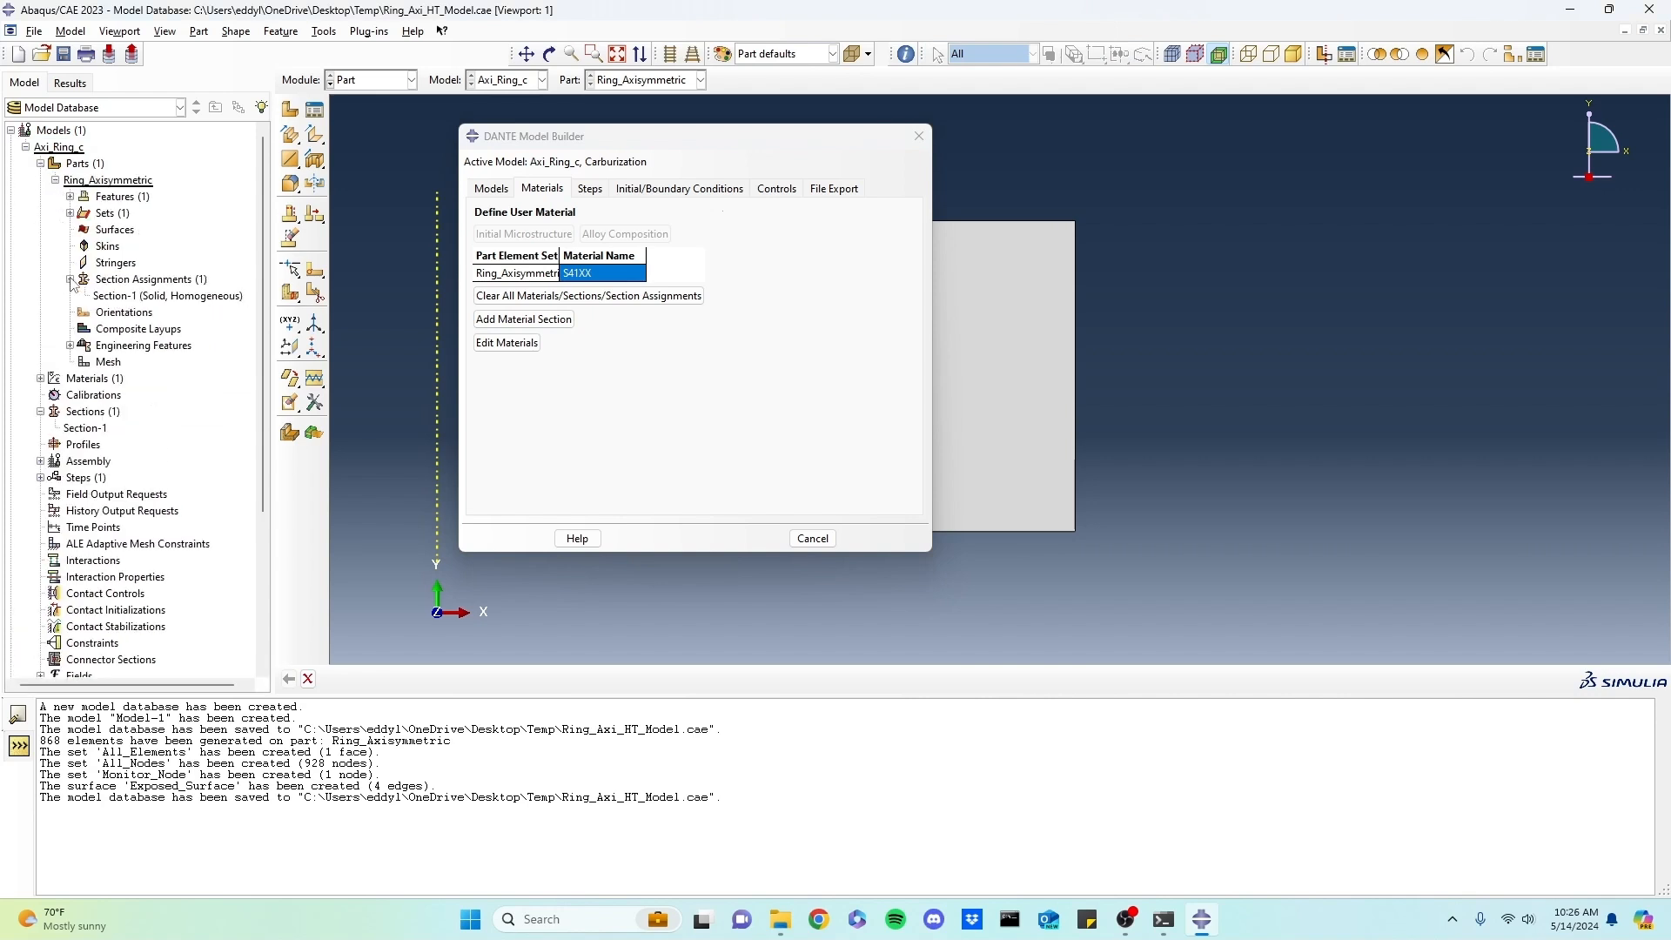
left_click(593, 400)
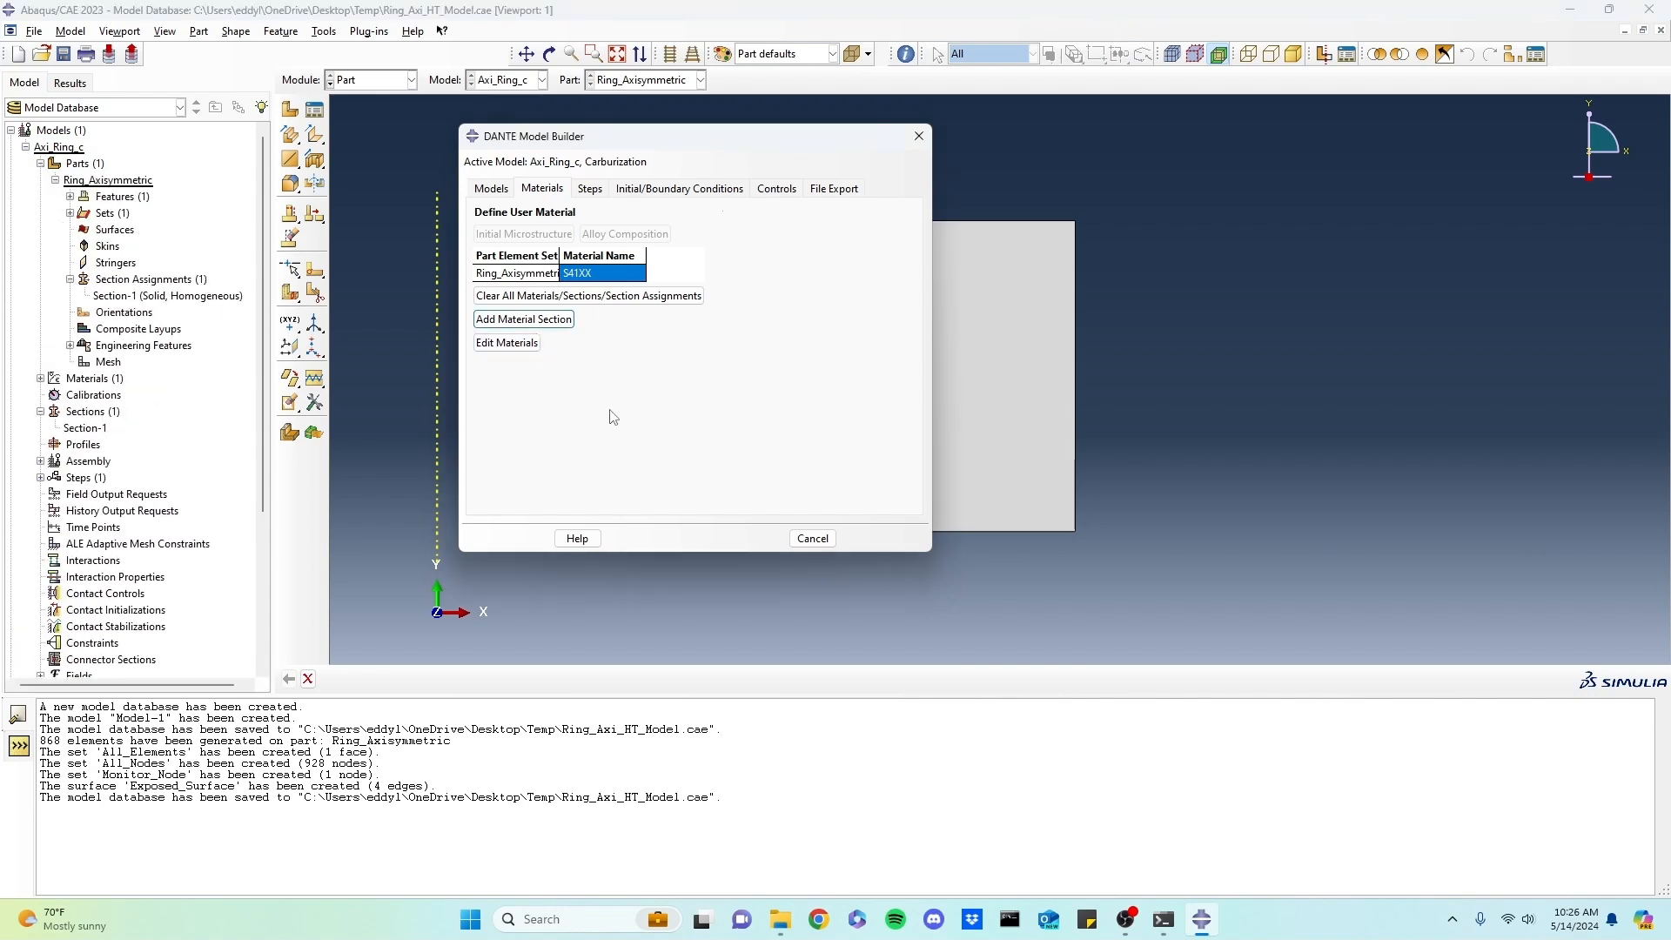
- Enable the monitor node for the DANTE steps and choose the Monitor_Node set
left_click(591, 189)
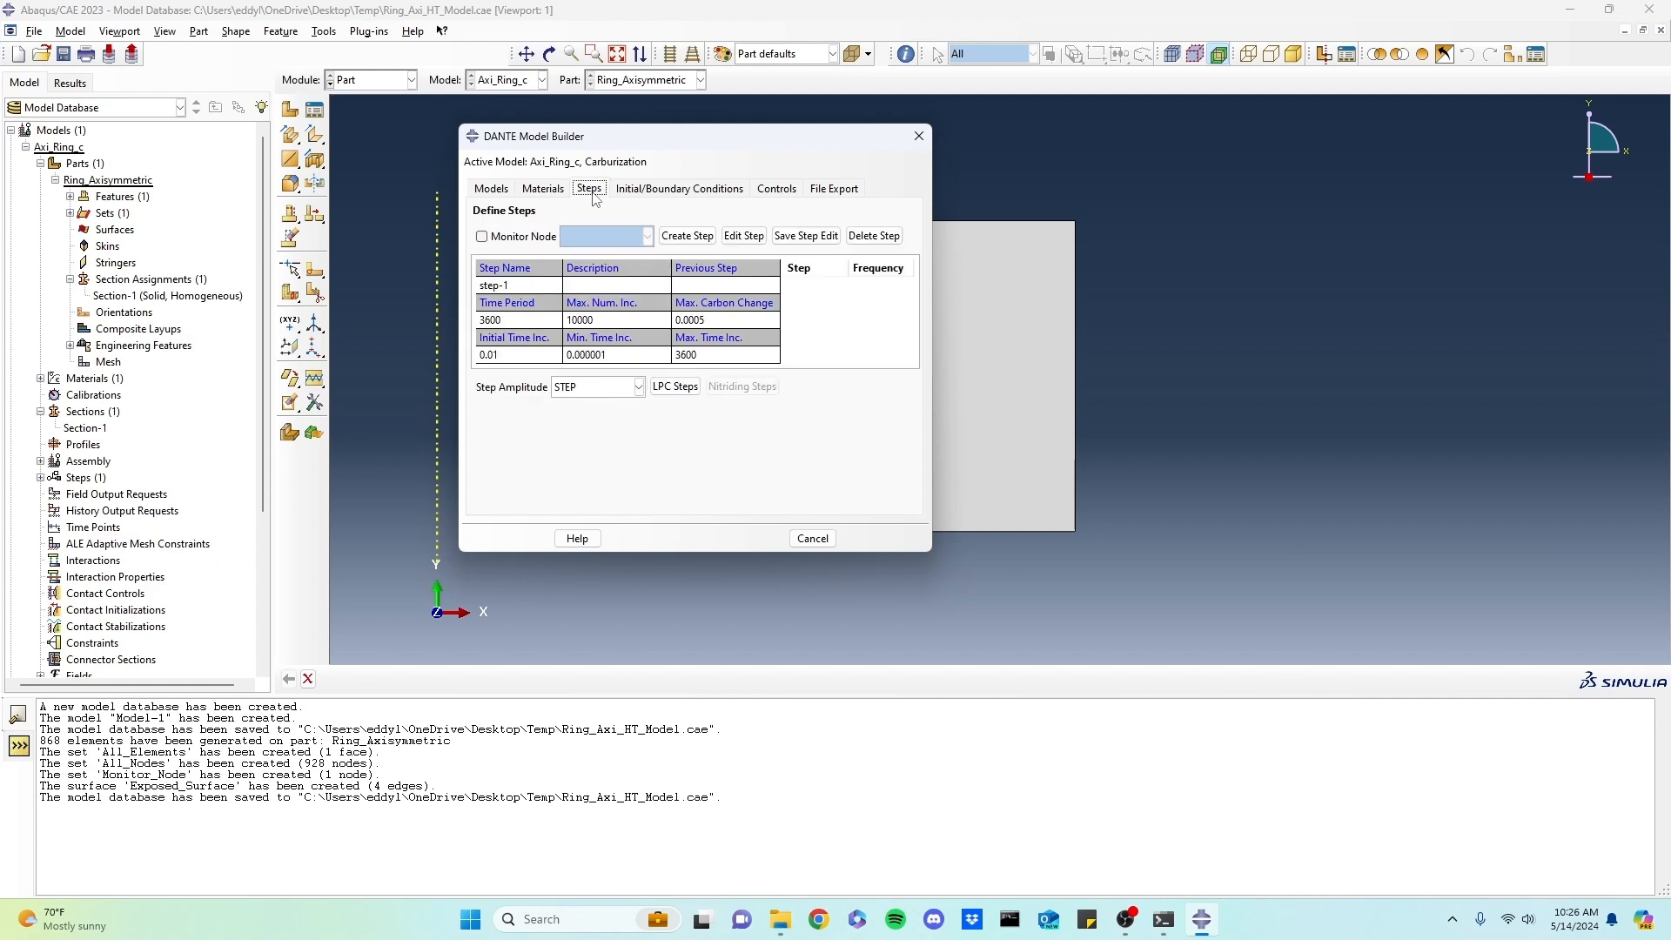
left_click(517, 237)
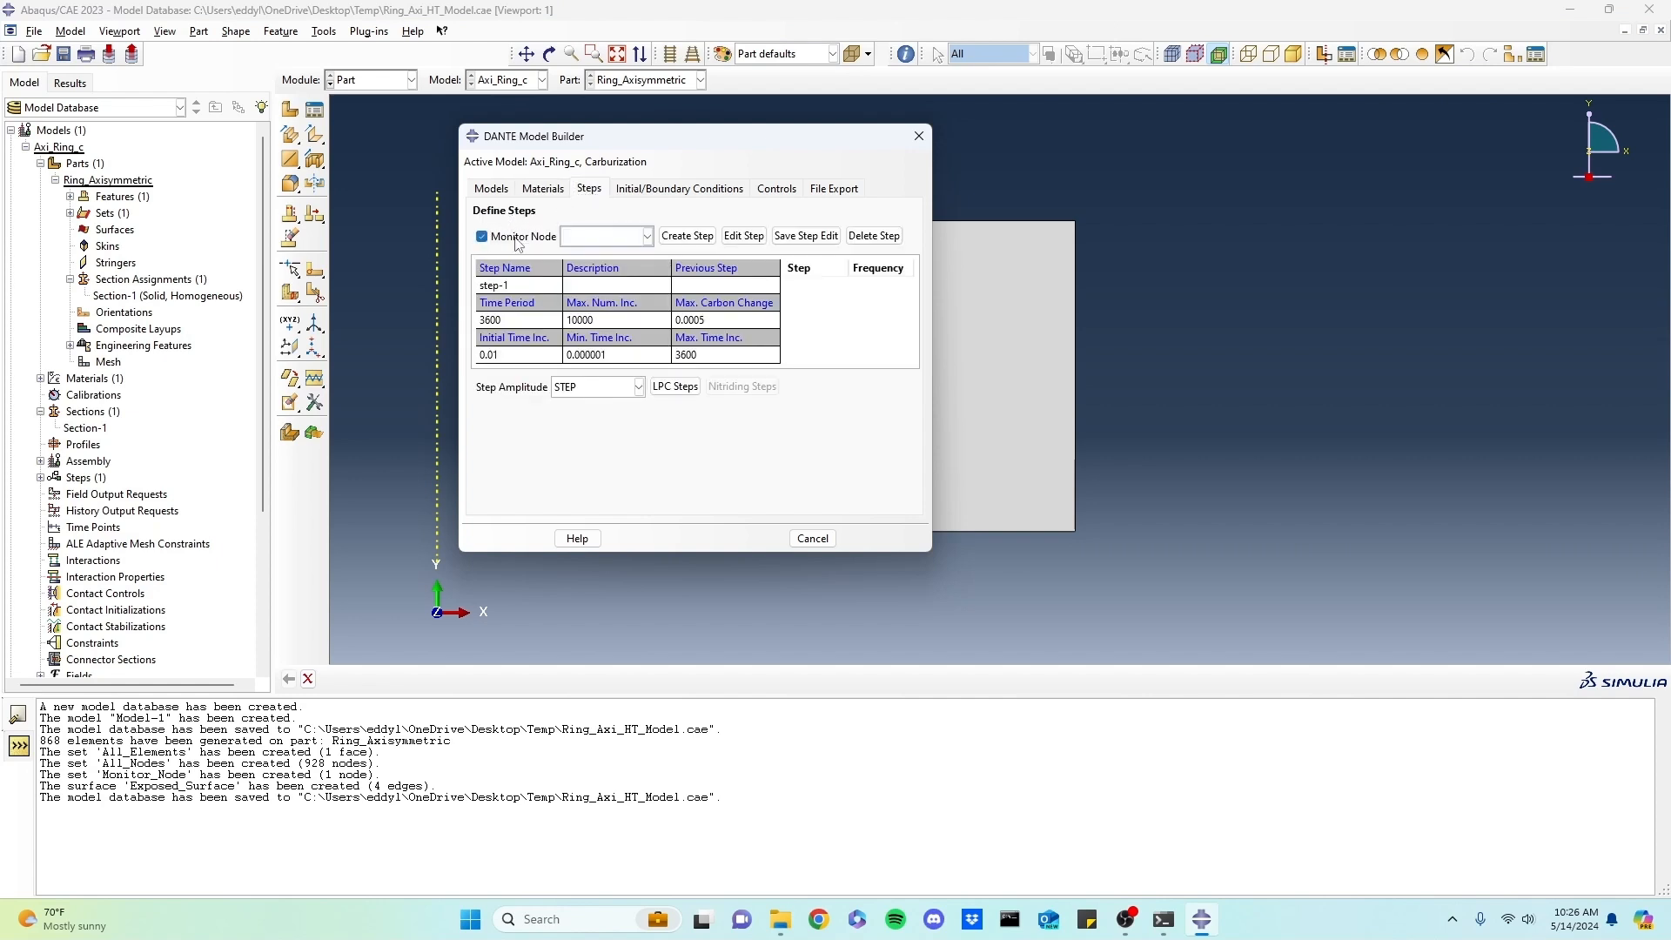
left_click(583, 238)
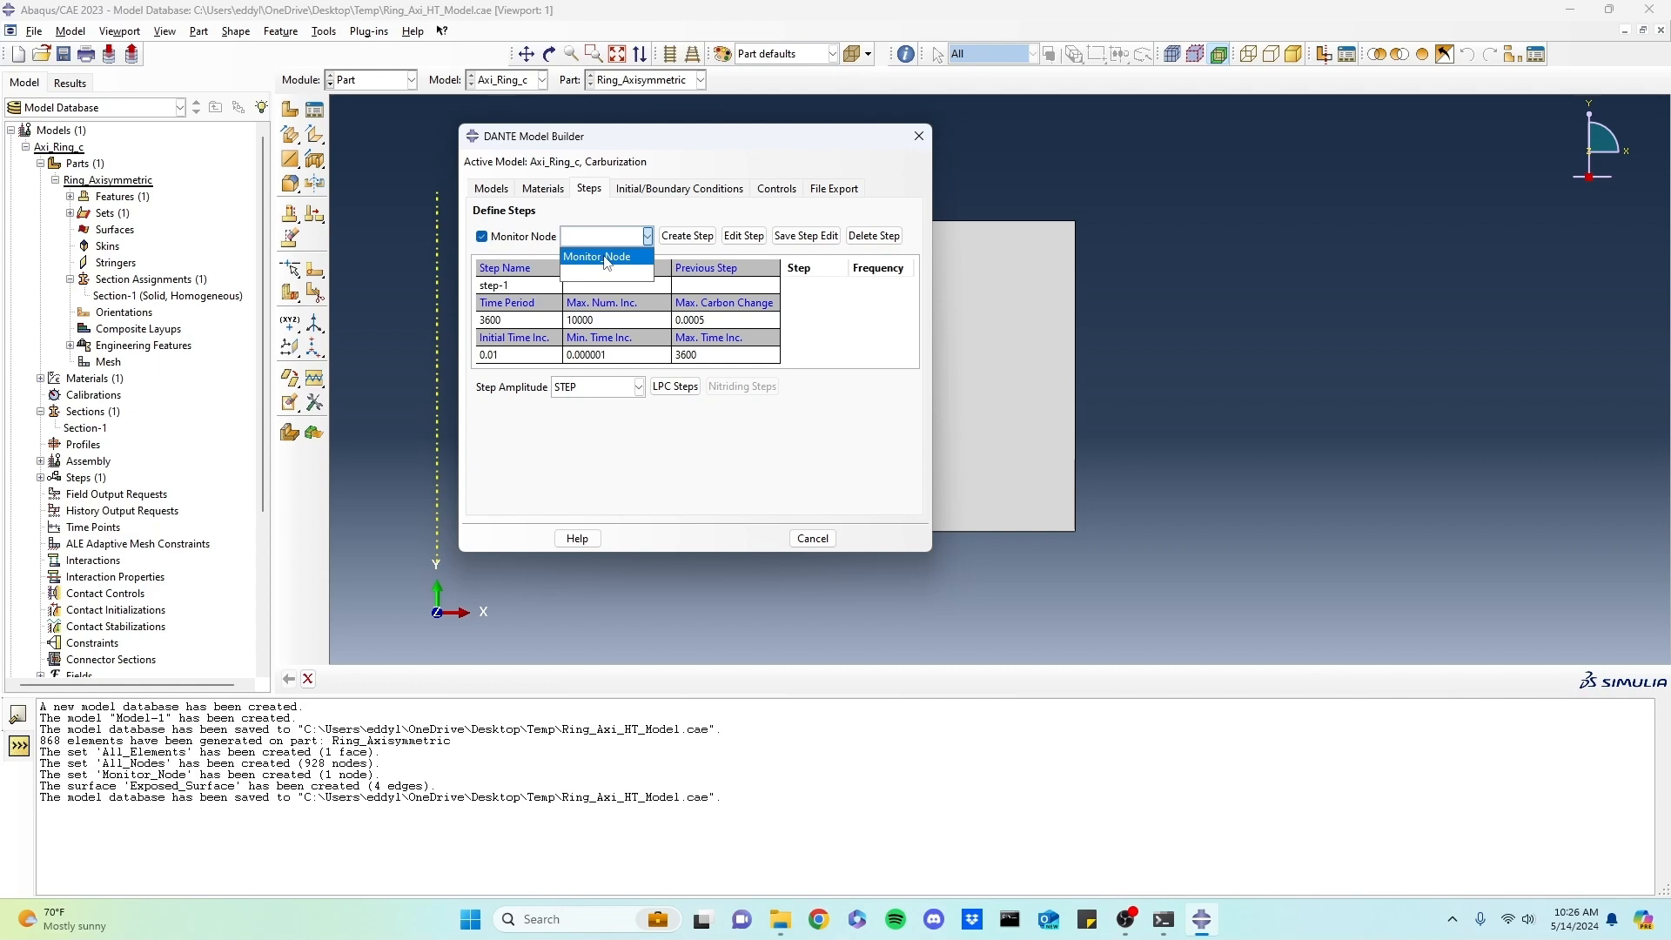
left_click(607, 259)
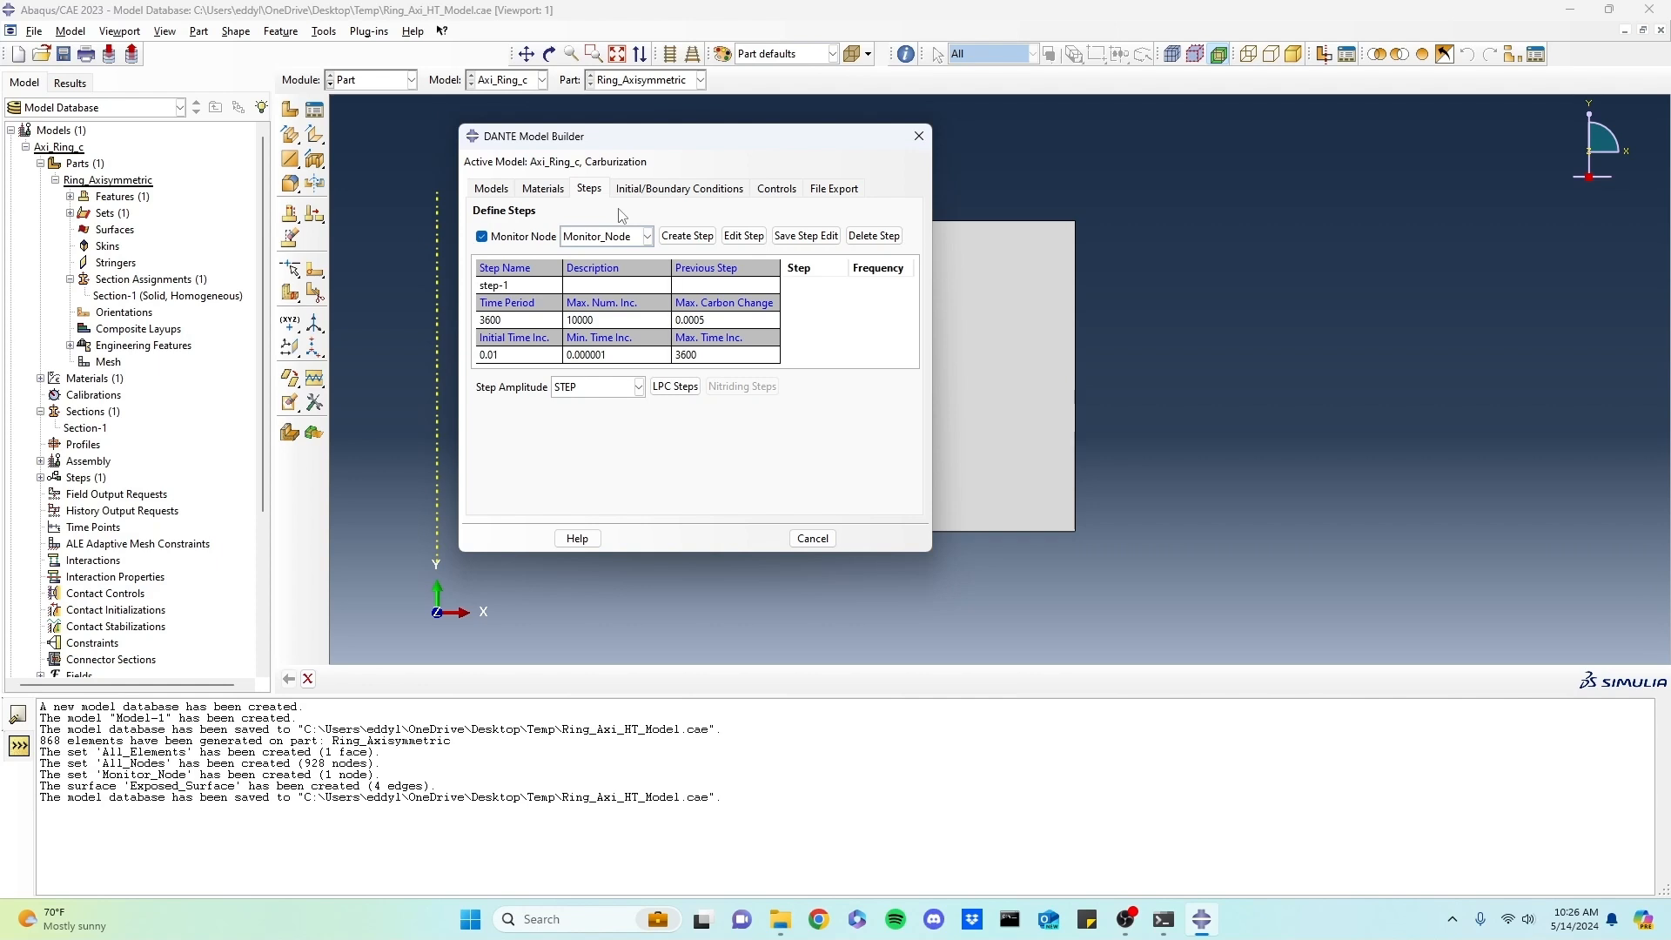
- Create a carburization step named Carb Step 1 following Initial, with a time period of 28800
double_click(529, 286)
type("Carb Step 1")
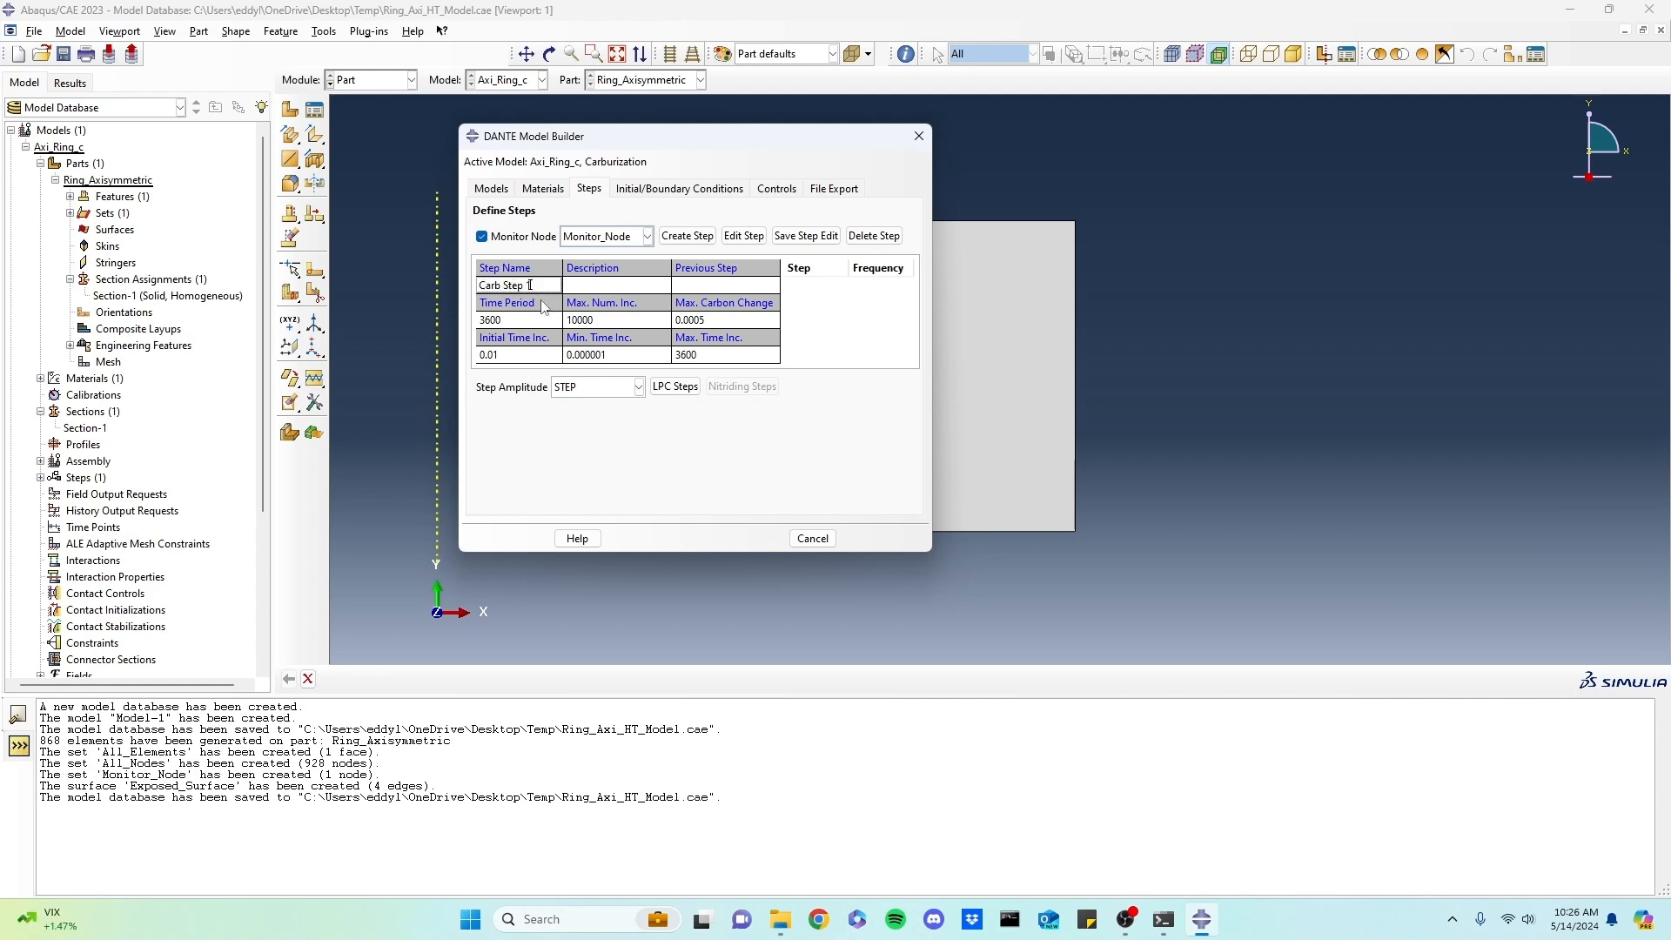
left_click(709, 291)
left_click(710, 291)
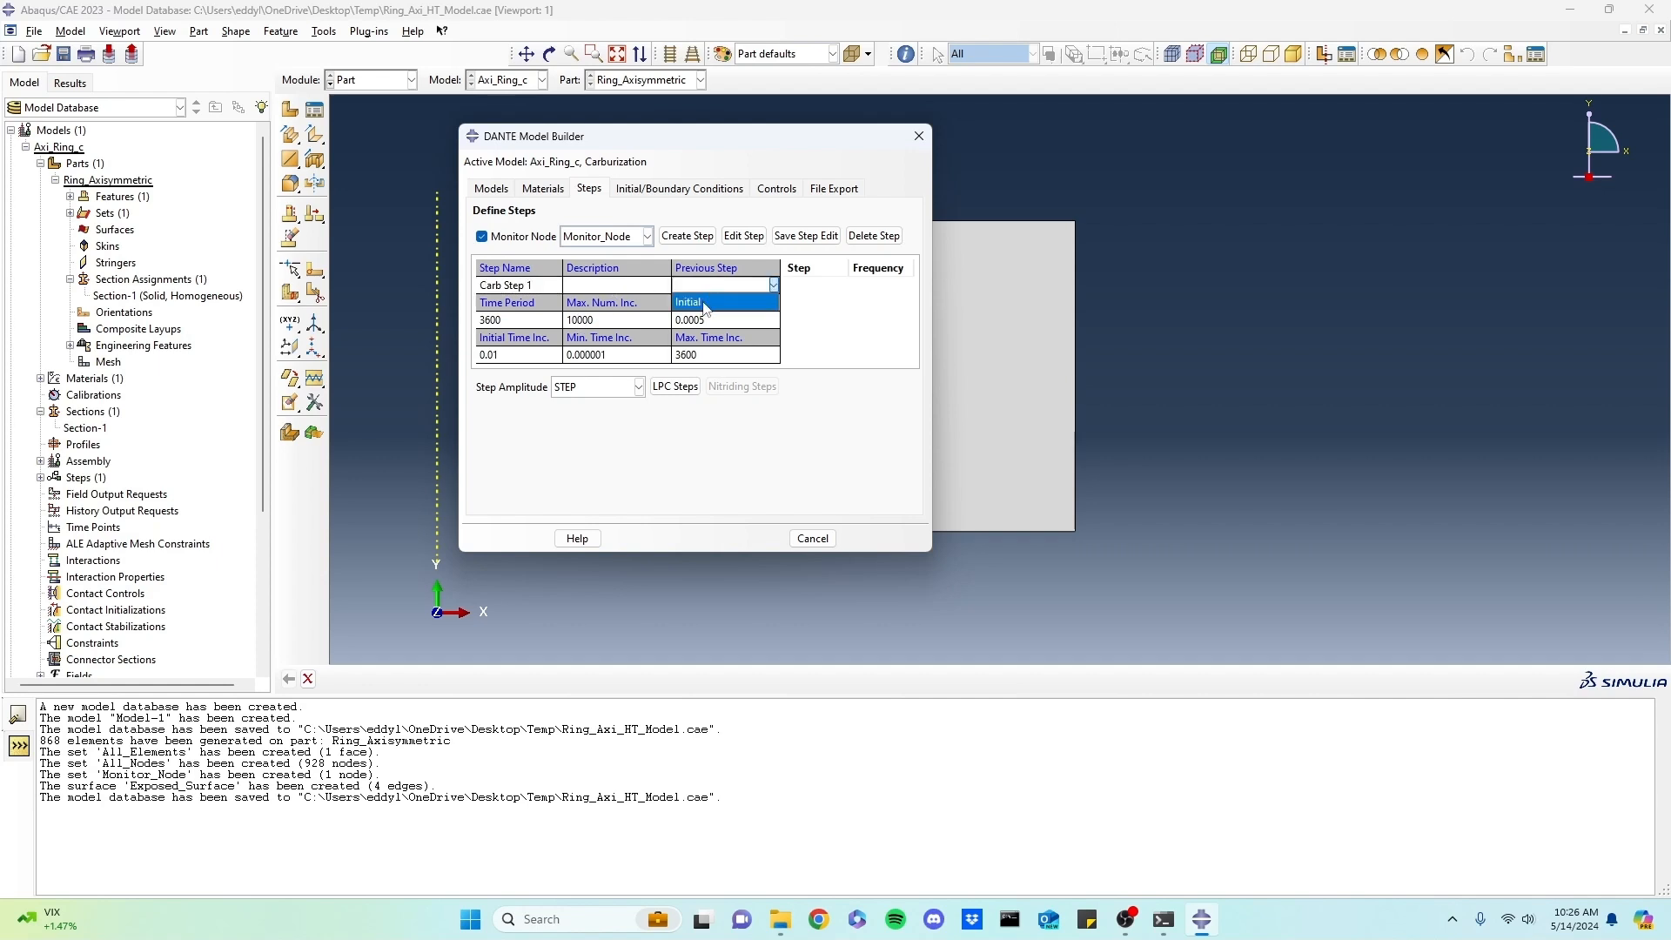
left_click(705, 306)
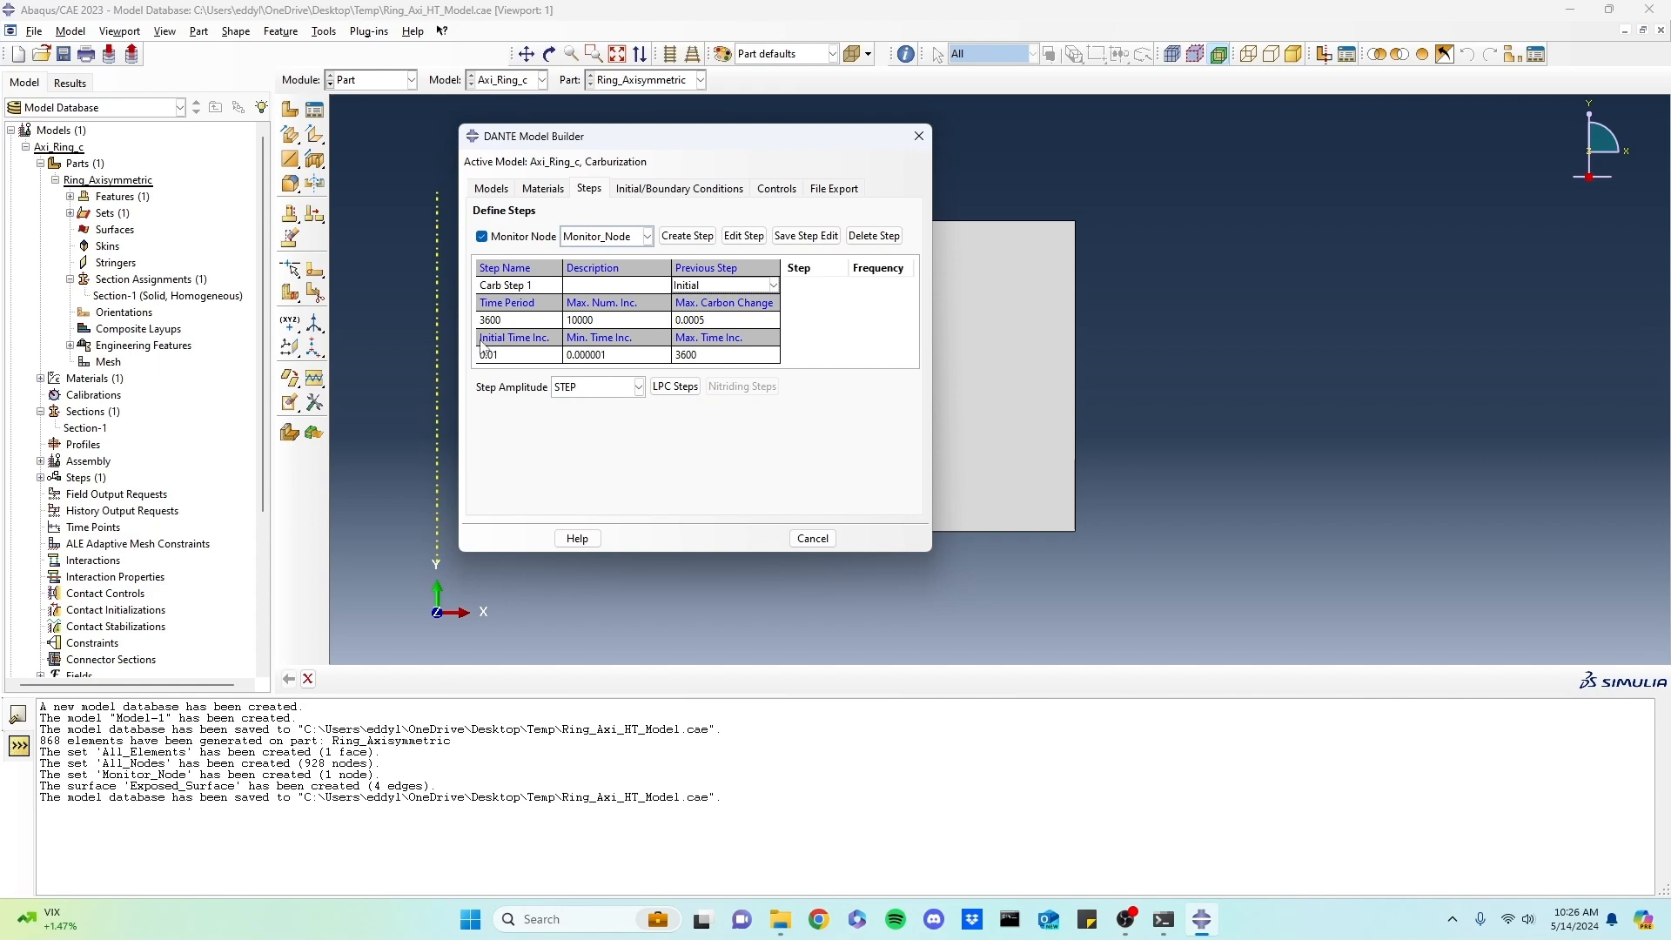
left_click(515, 322)
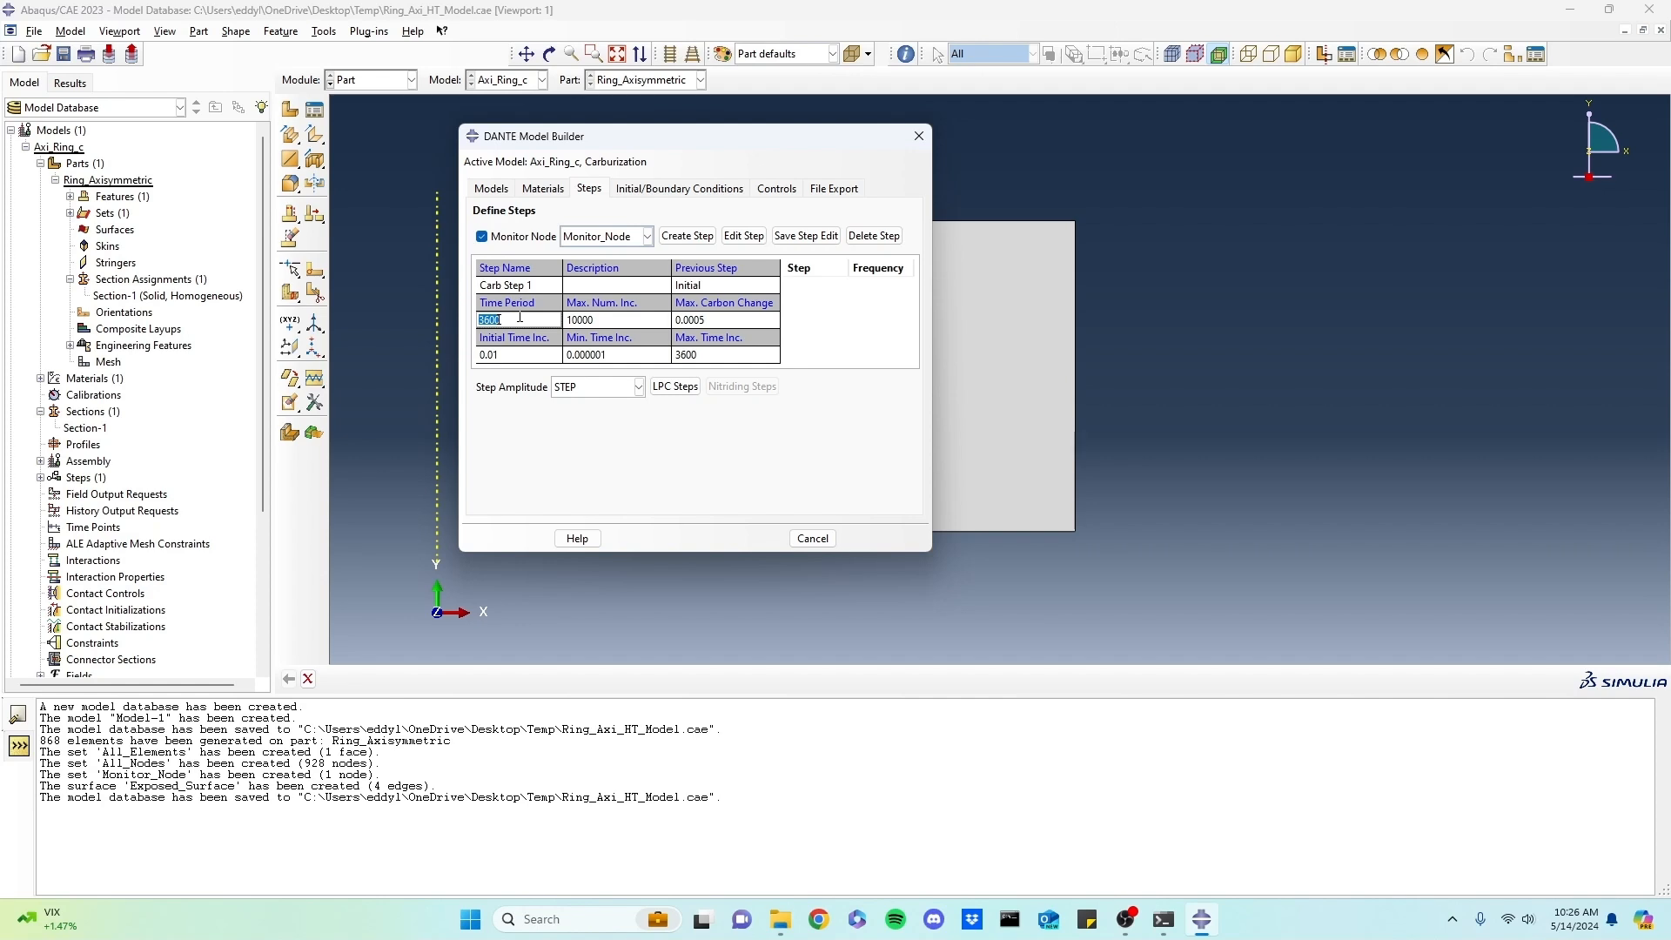
type("28800")
key("Tab")
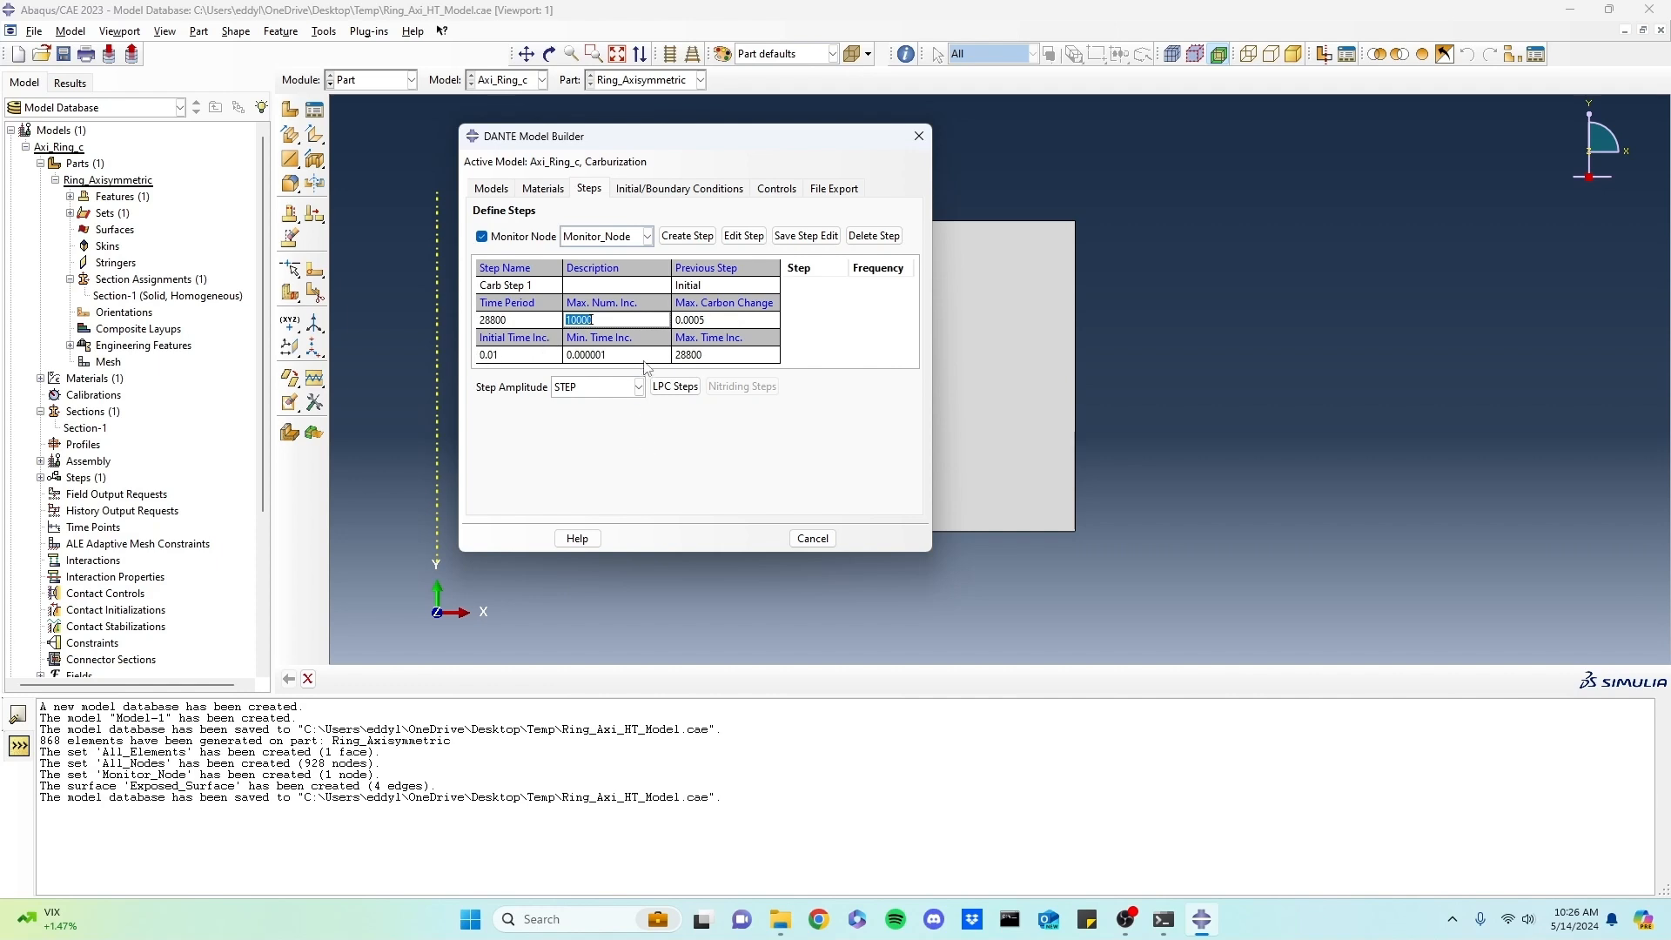
left_click(689, 238)
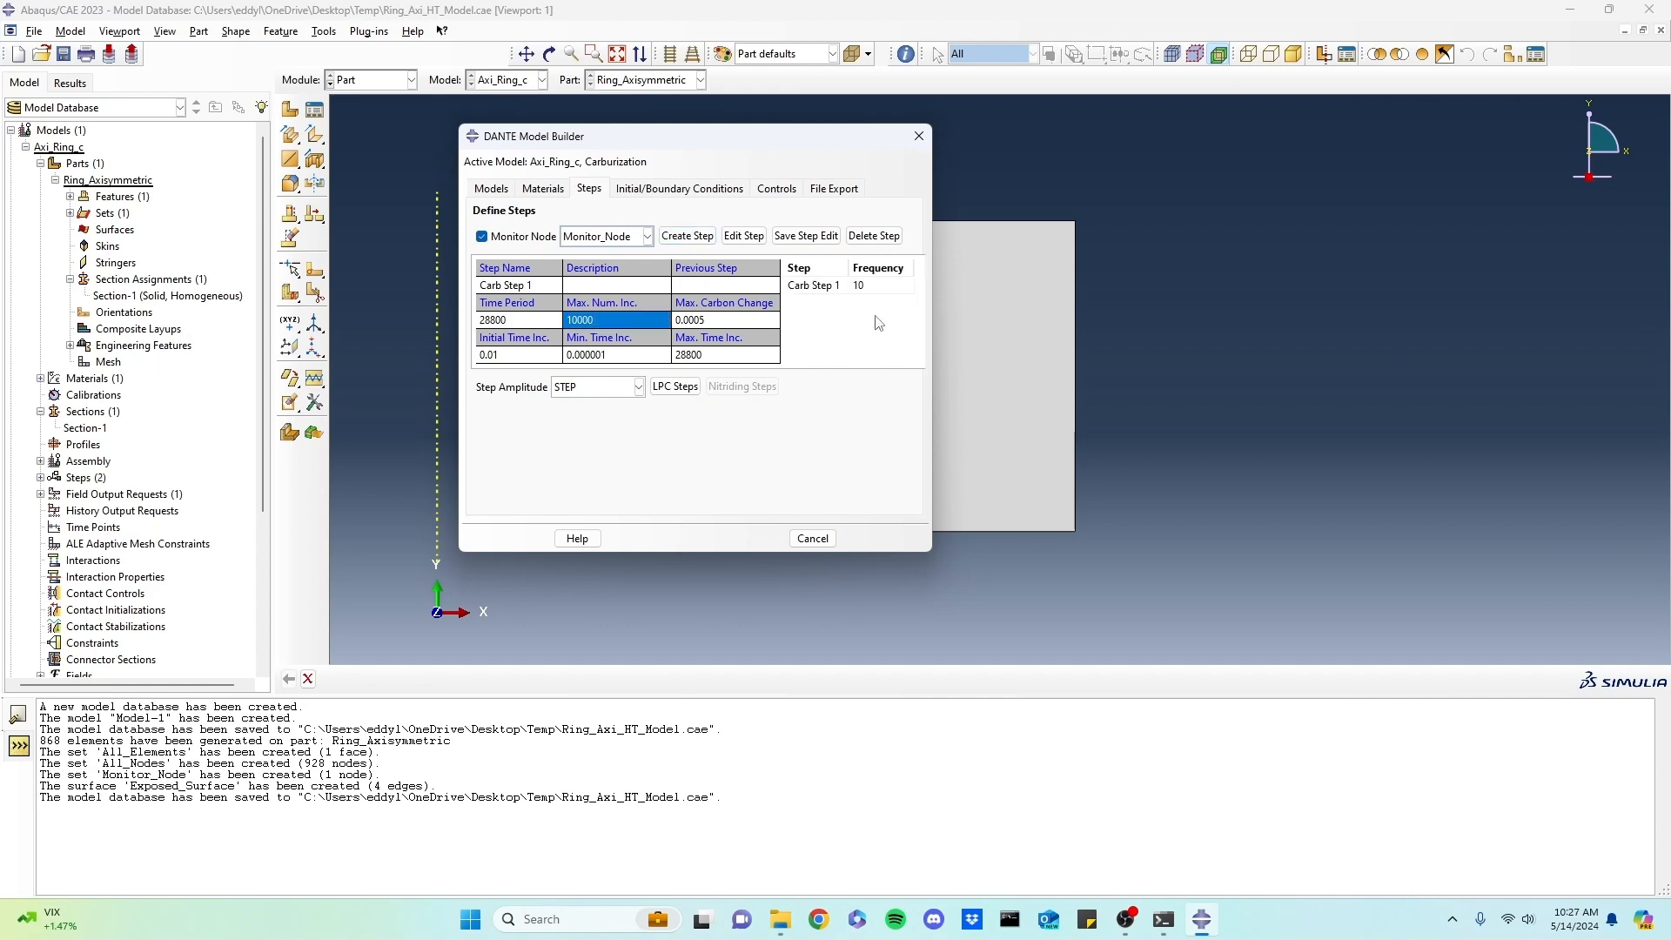
- Create a second carburization step named Carb Step 2 following Carb Step 1, with a time period of 10800
left_click(535, 288)
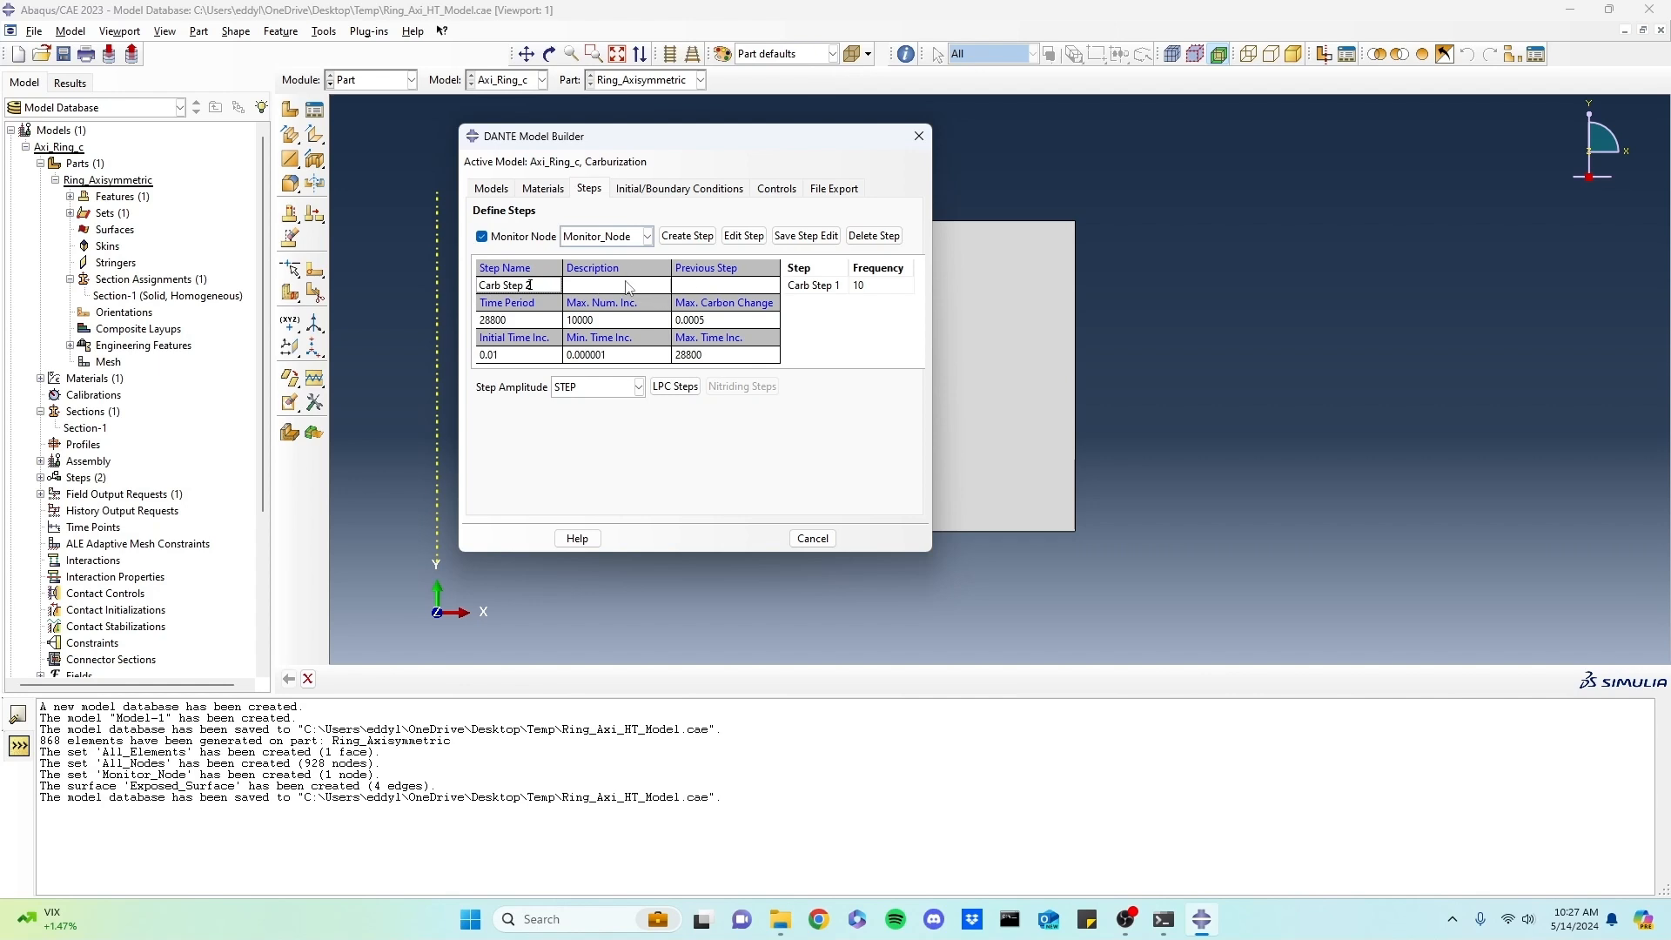
left_click(724, 294)
left_click(723, 293)
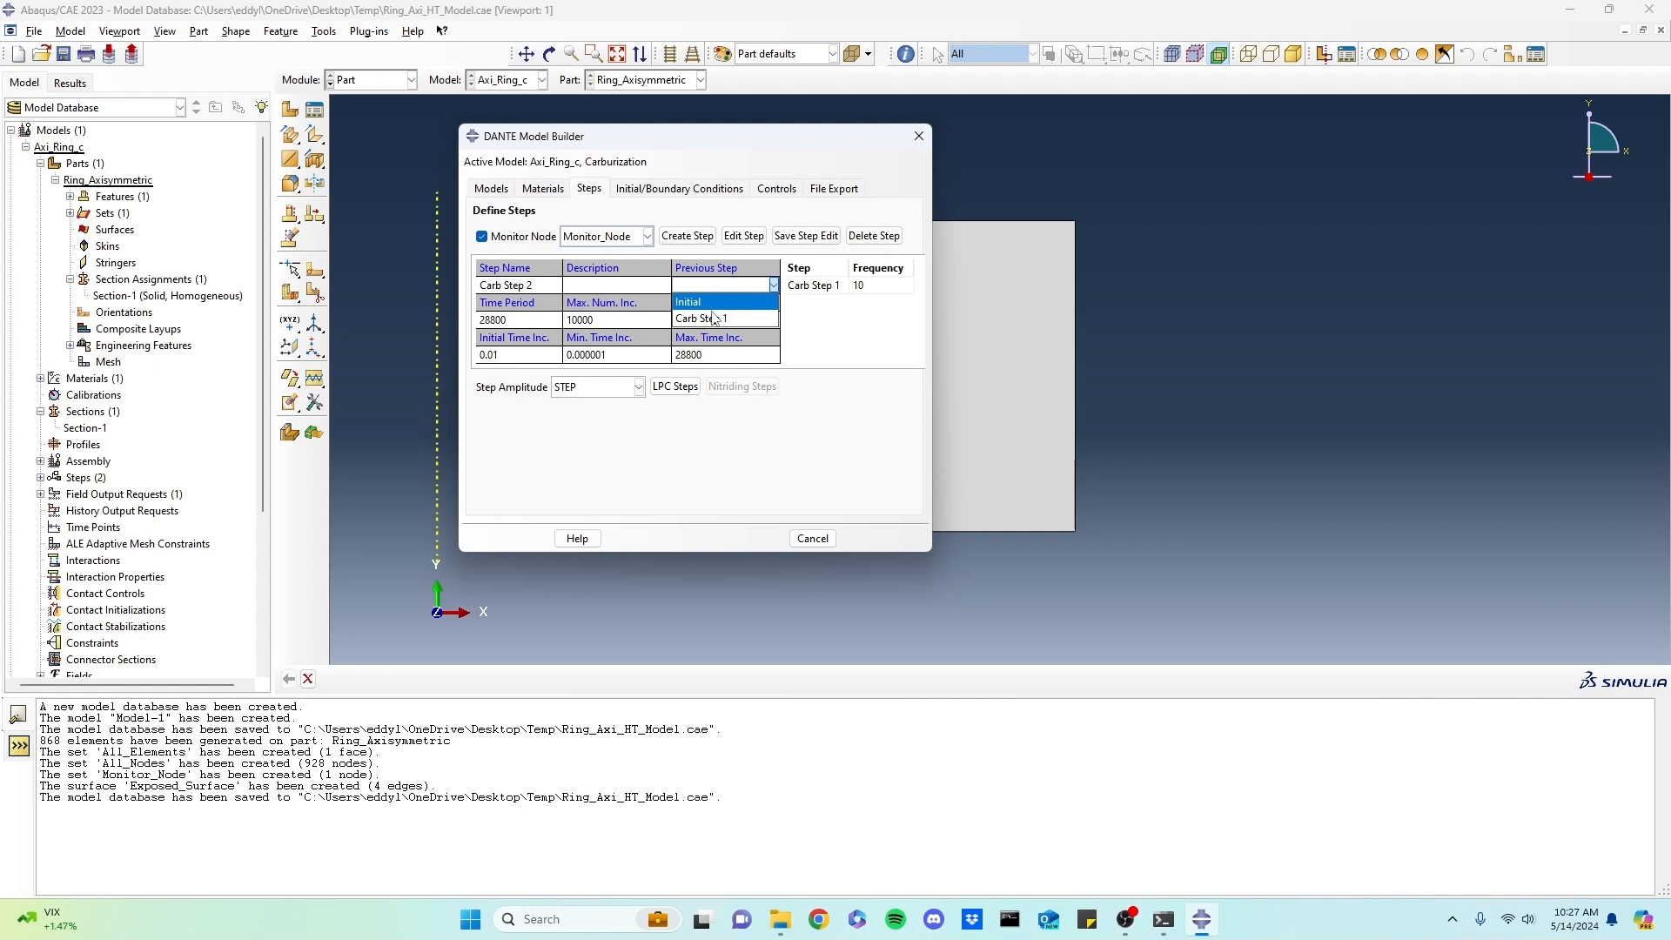
left_click(715, 319)
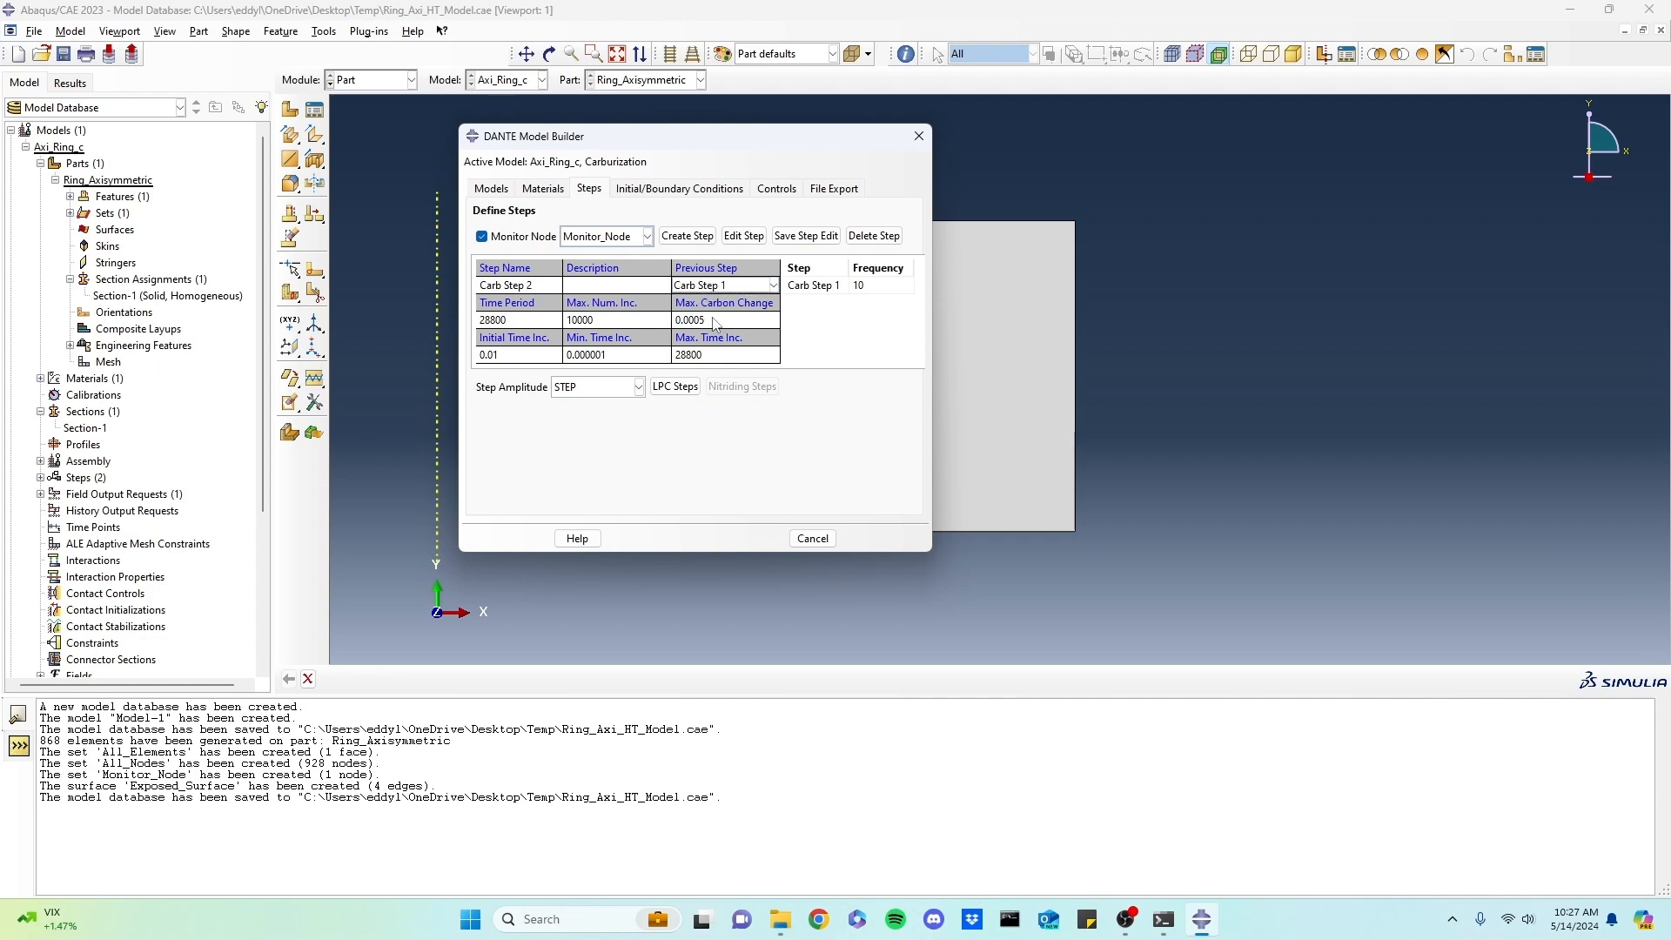
left_click(555, 324)
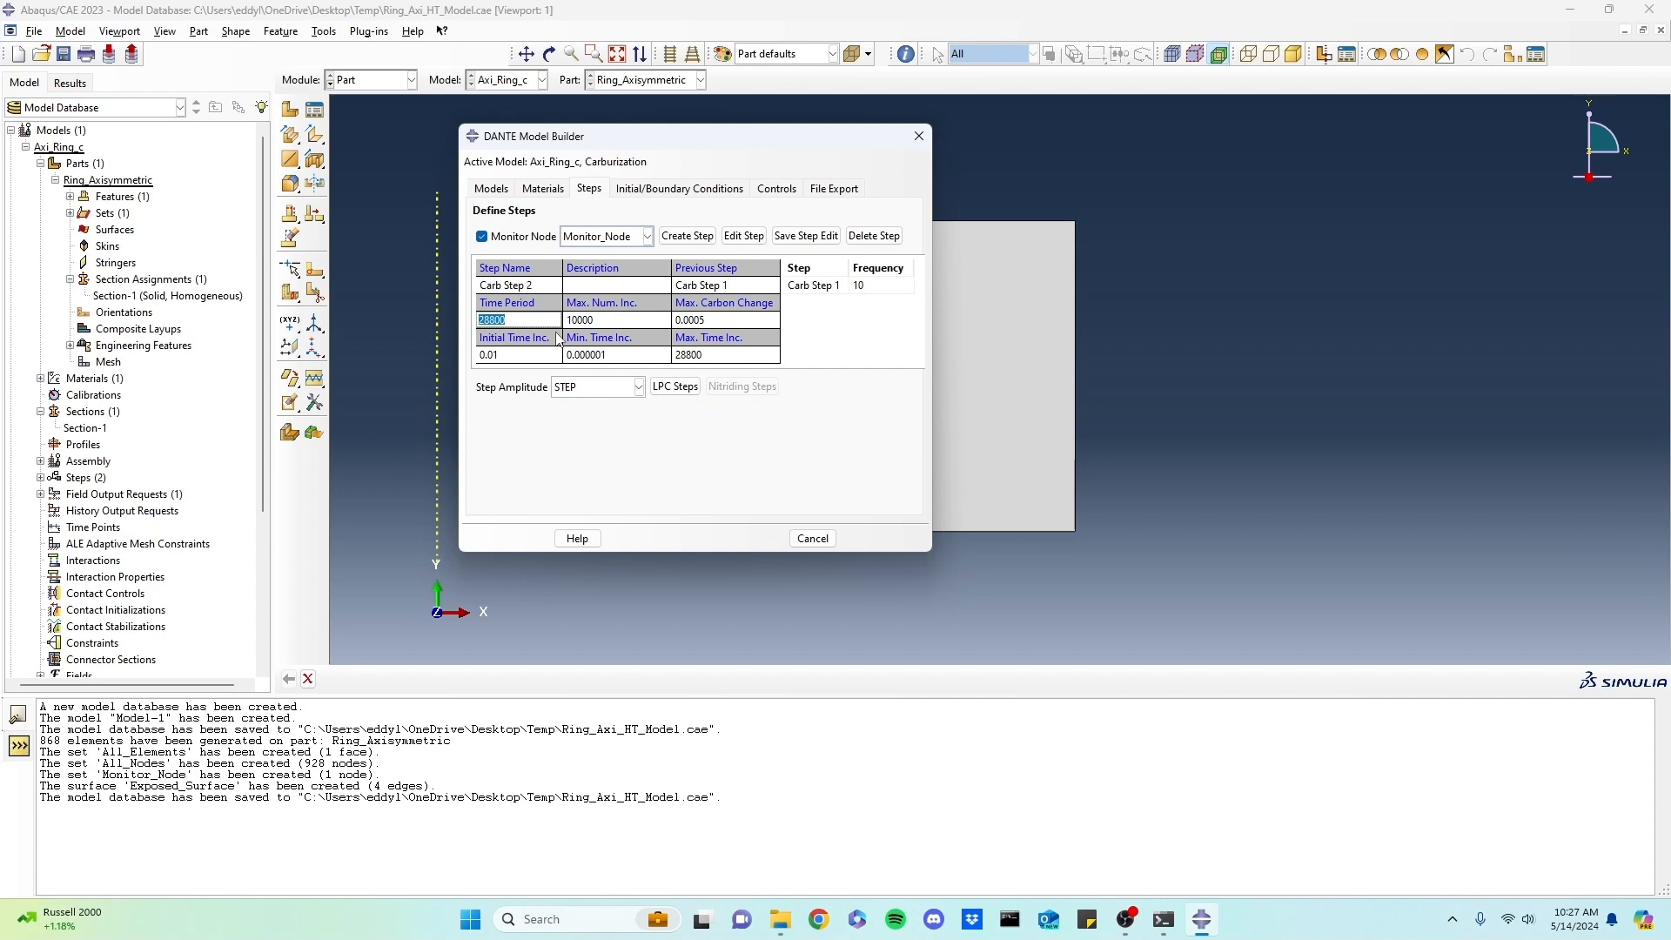
type("10800")
key("Tab")
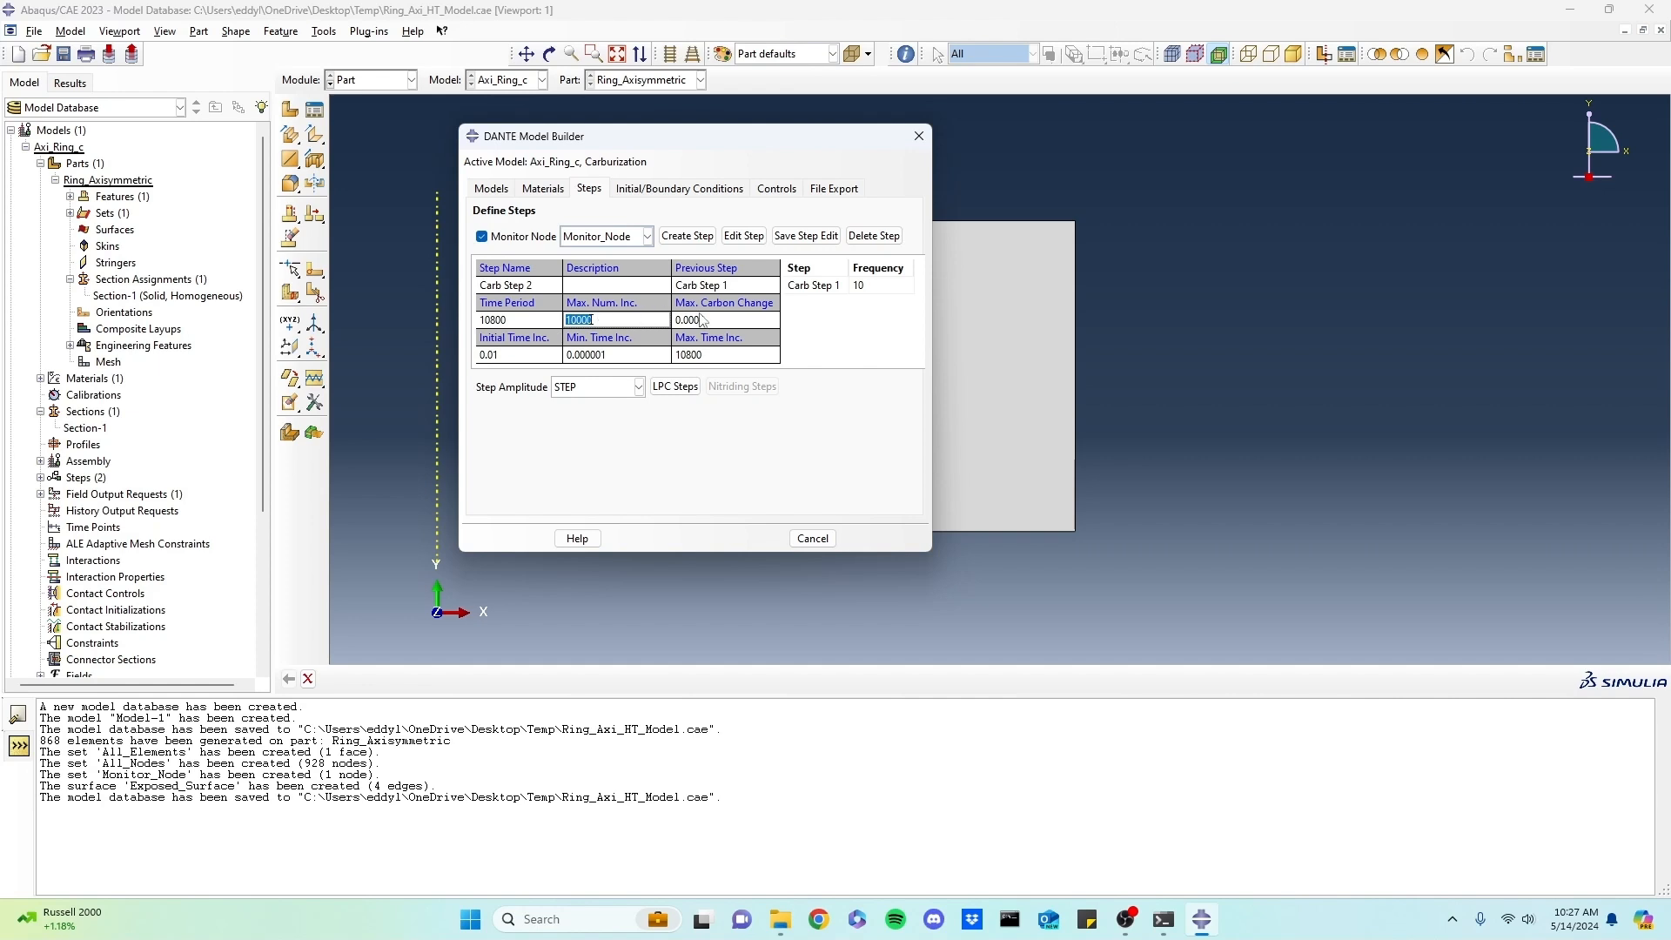
left_click(692, 242)
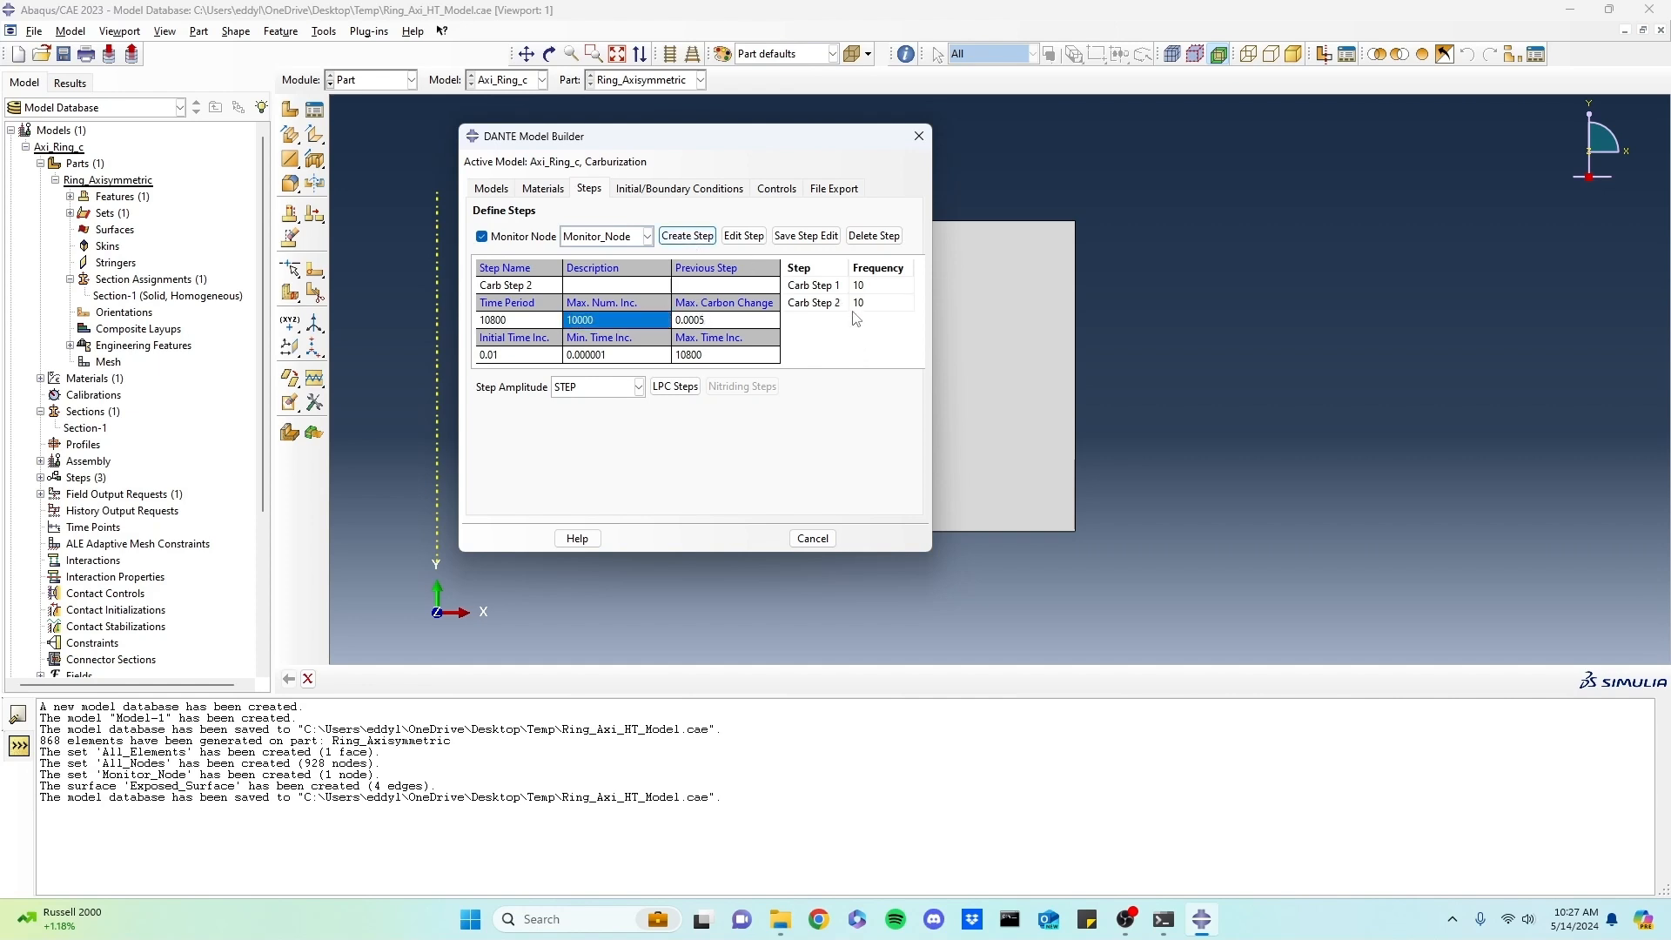
- Apply a constant Carburizing Temperature of 925 to All_Nodes at the Initial step and check the model's predefined fields
left_click(689, 192)
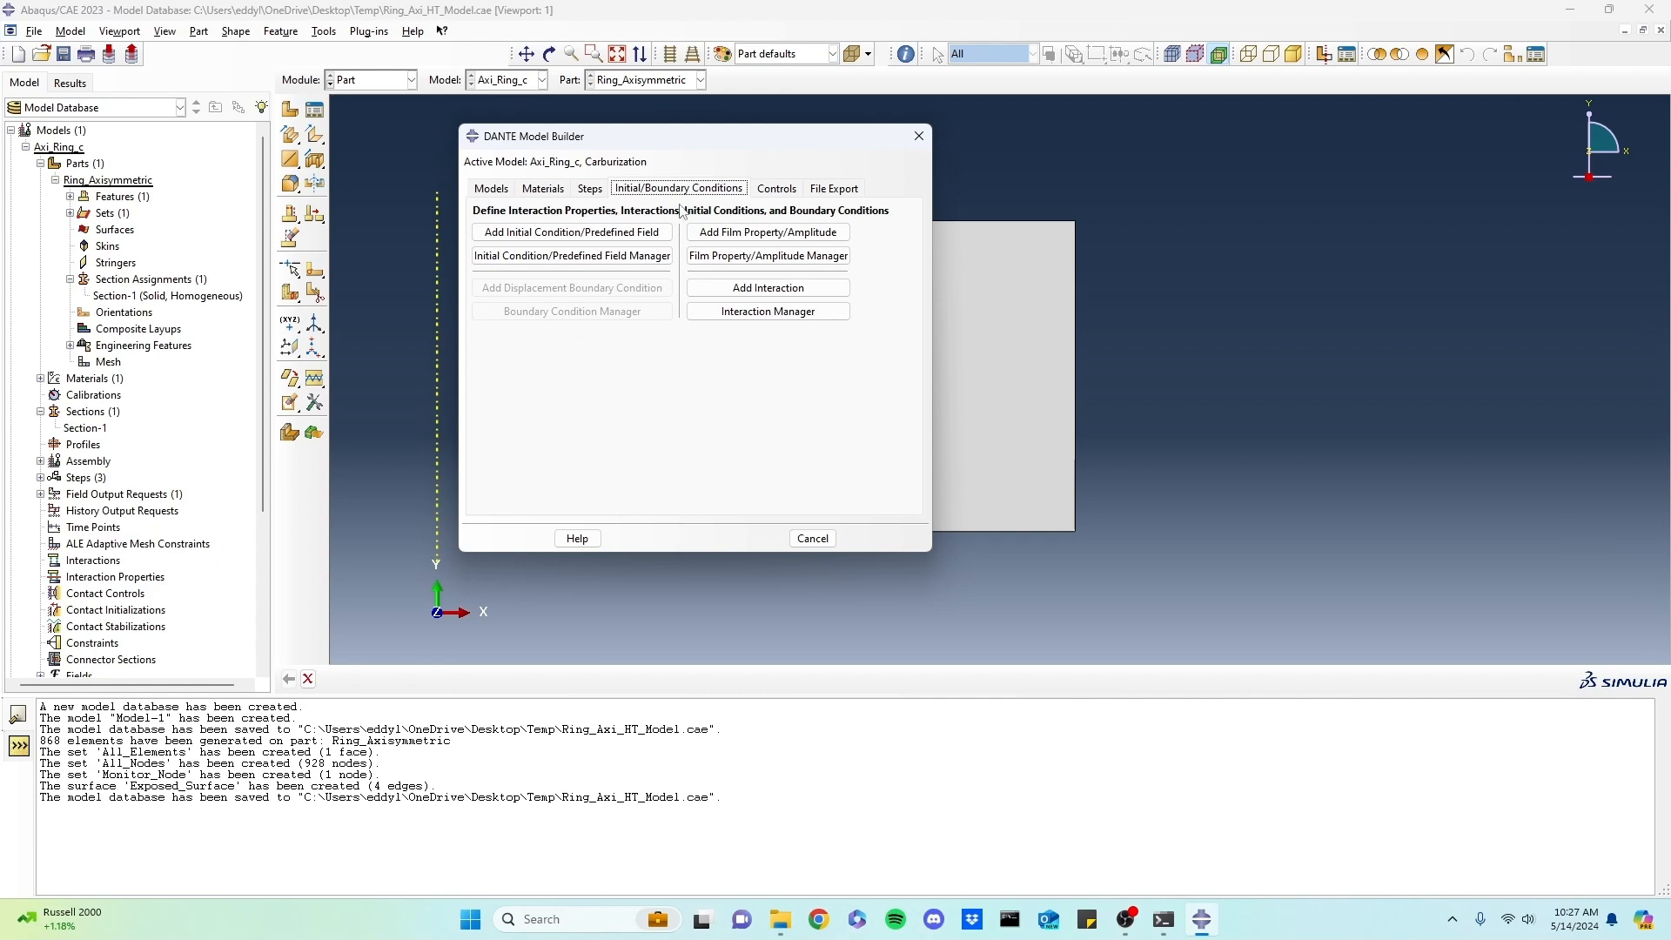
left_click(562, 233)
left_click_drag(580, 269, 1138, 243)
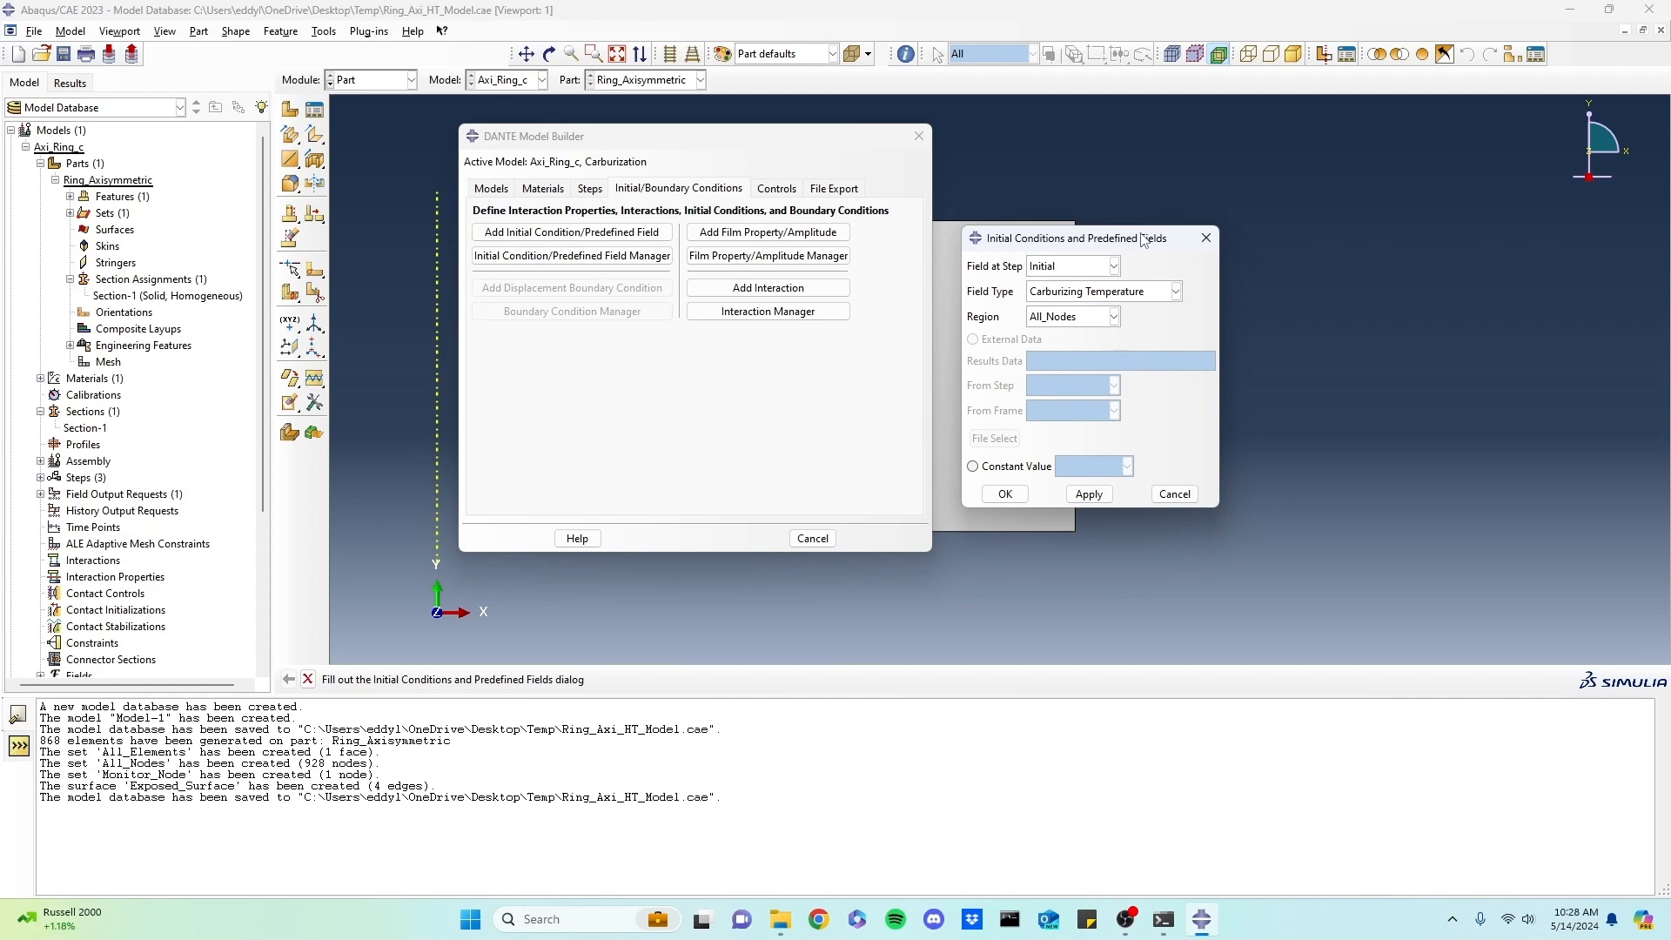
left_click(1078, 296)
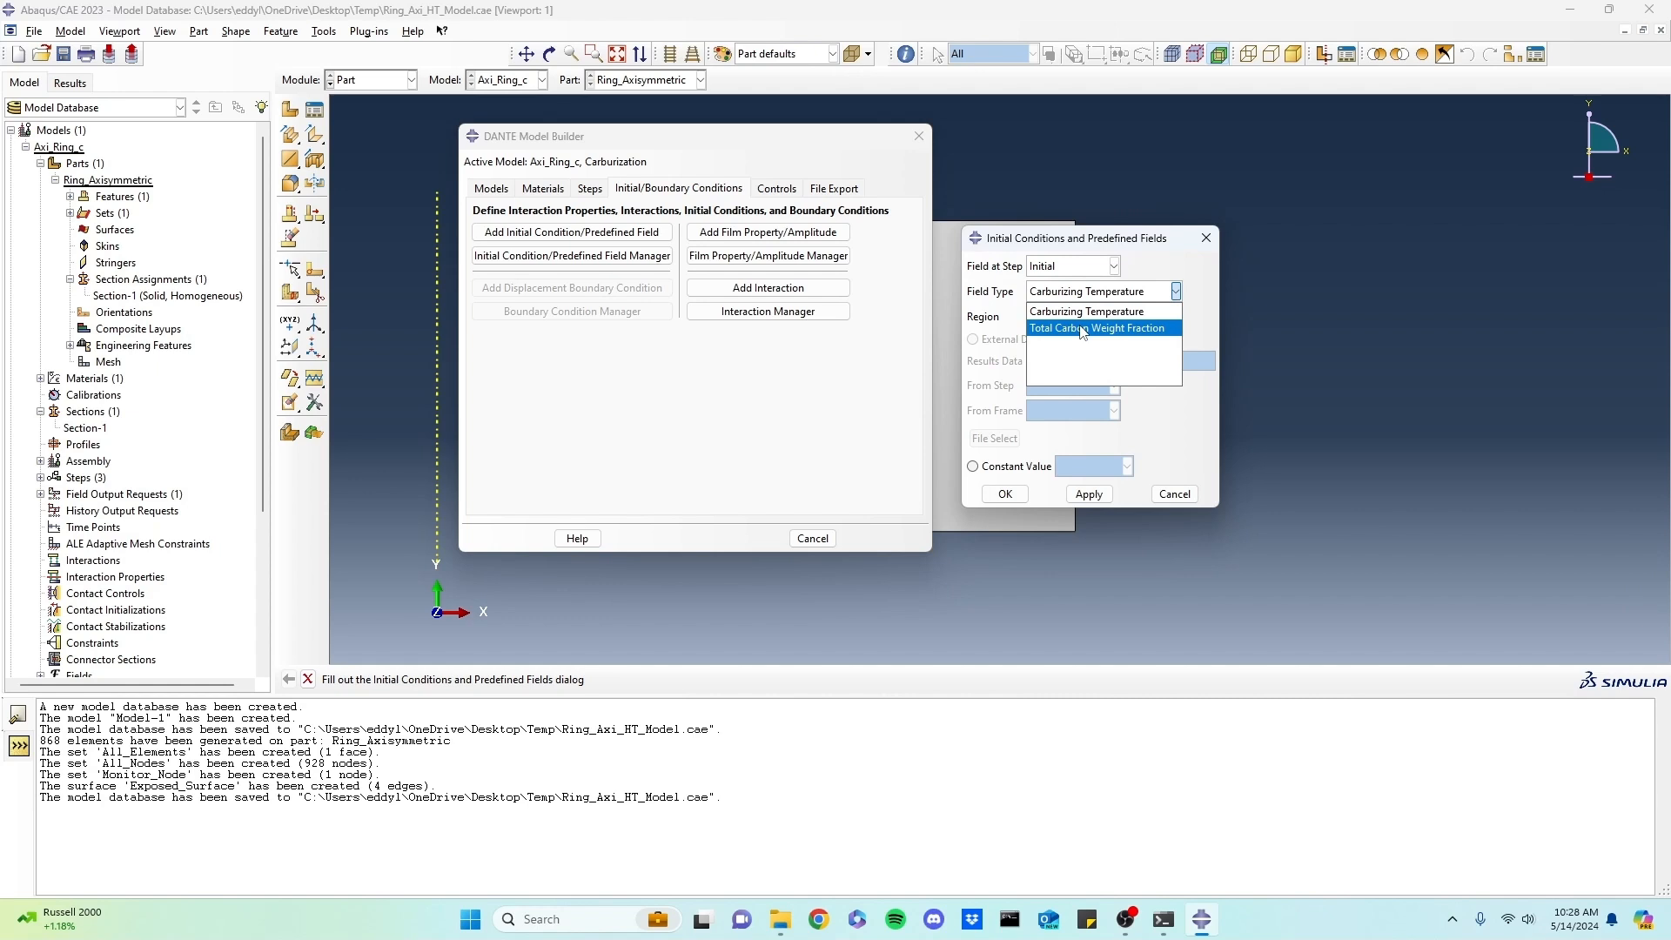
left_click(1217, 348)
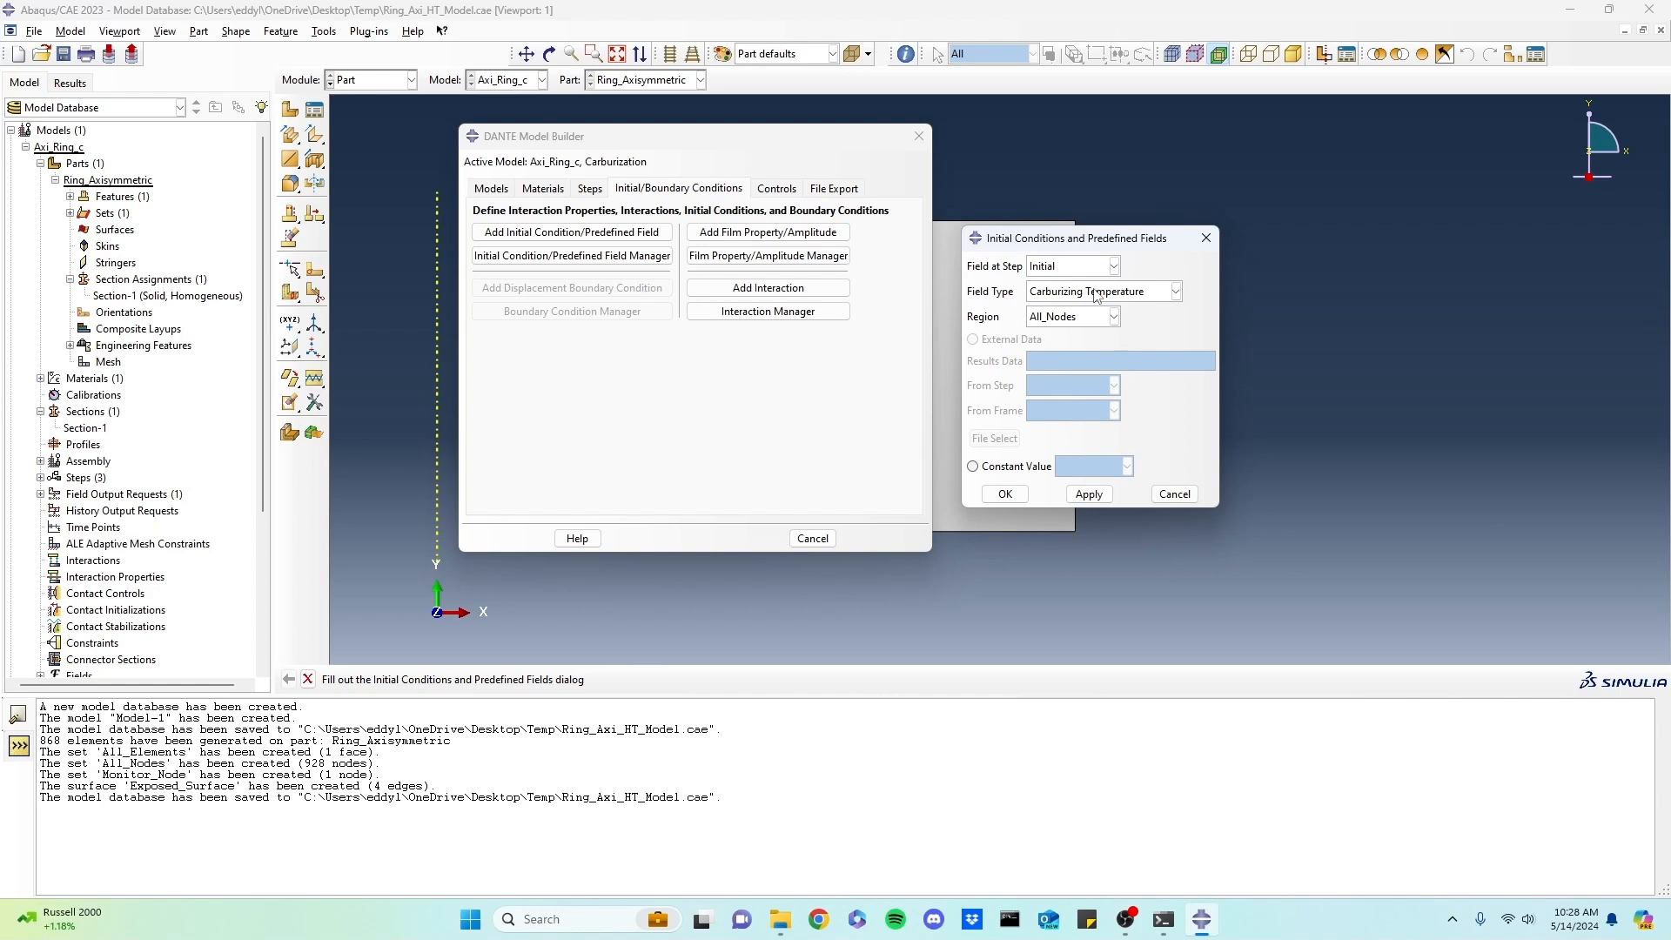
left_click(1028, 468)
type("925")
left_click(1090, 495)
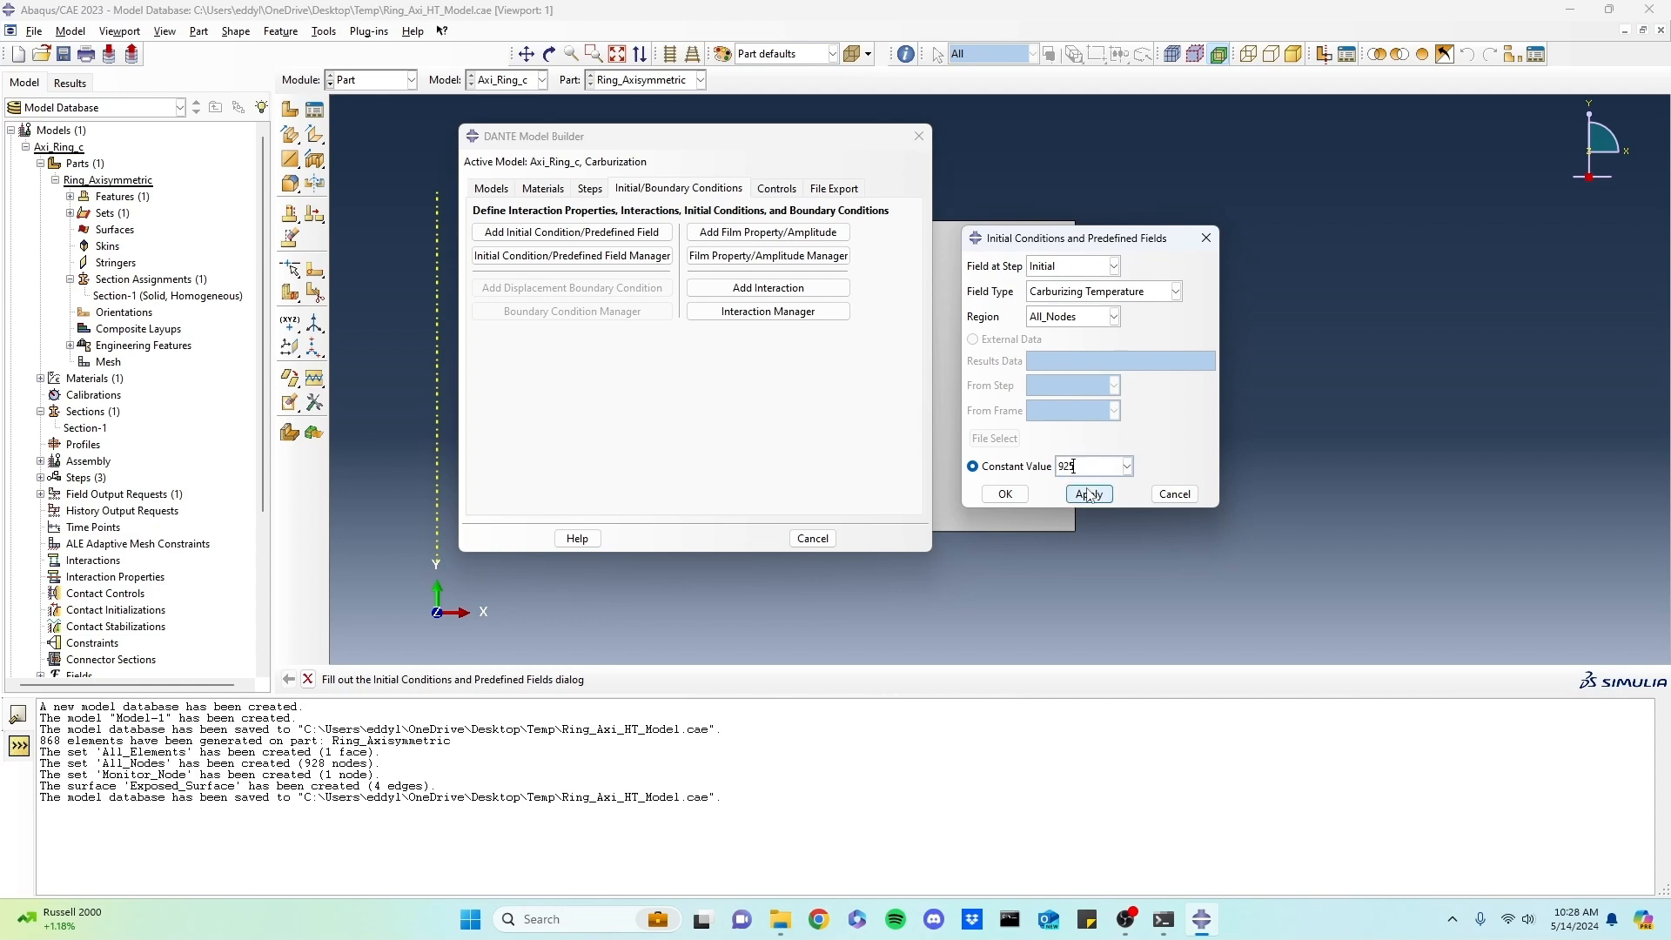
left_click(831, 476)
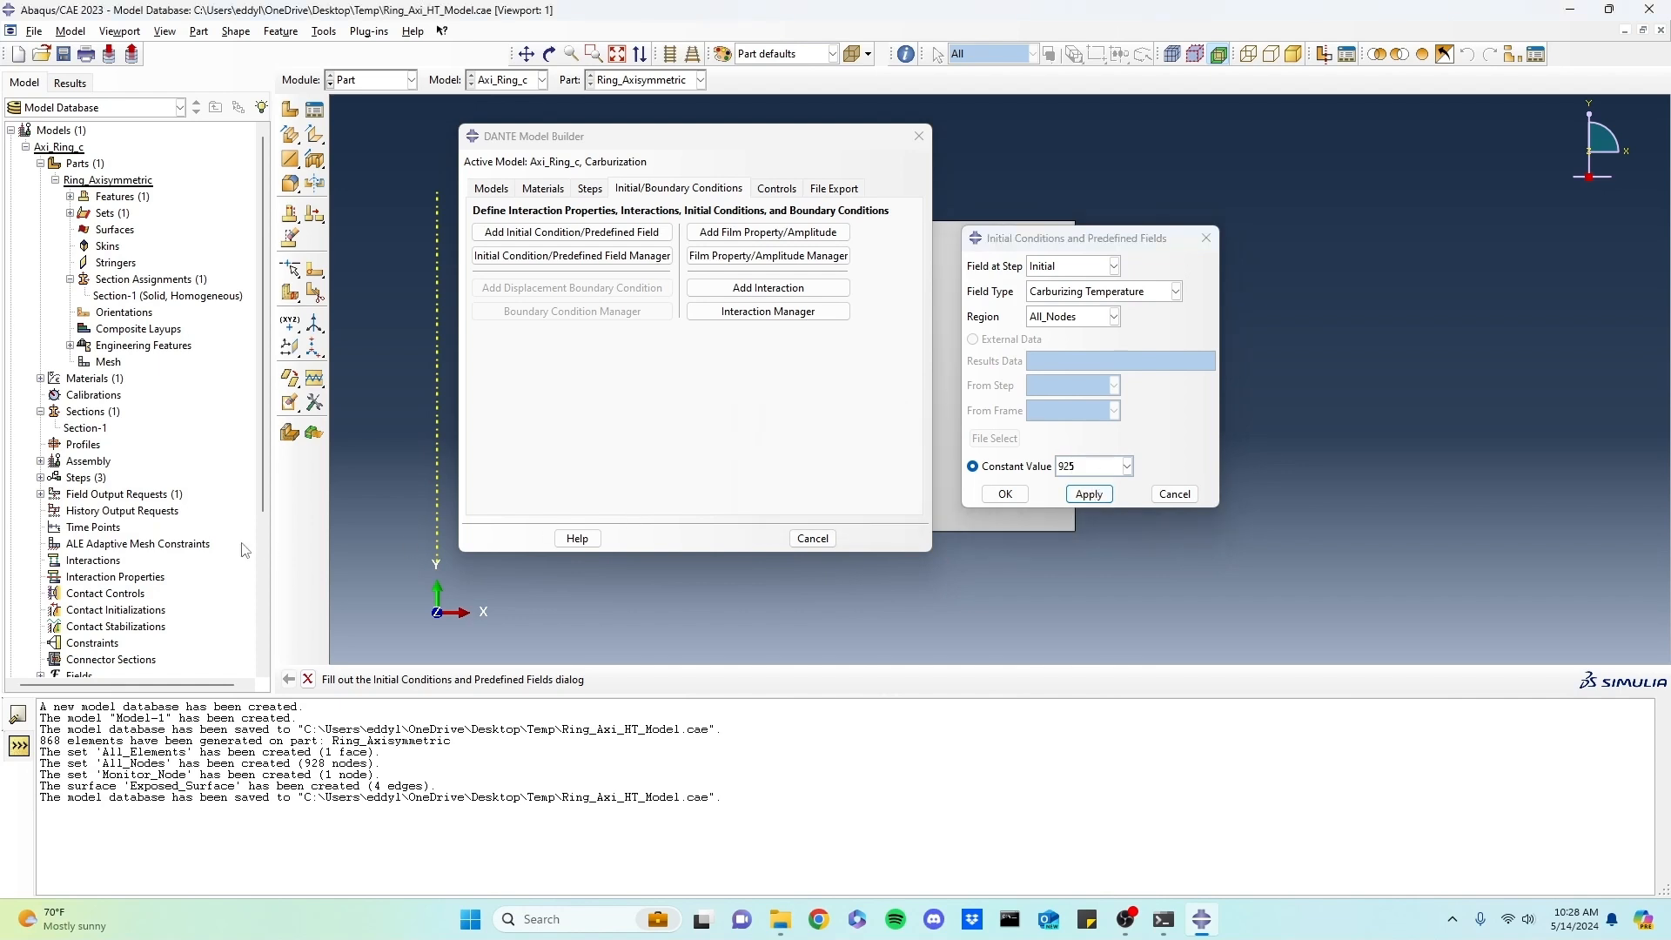
scroll(179, 541, "down", 1)
scroll(178, 541, "down", 3)
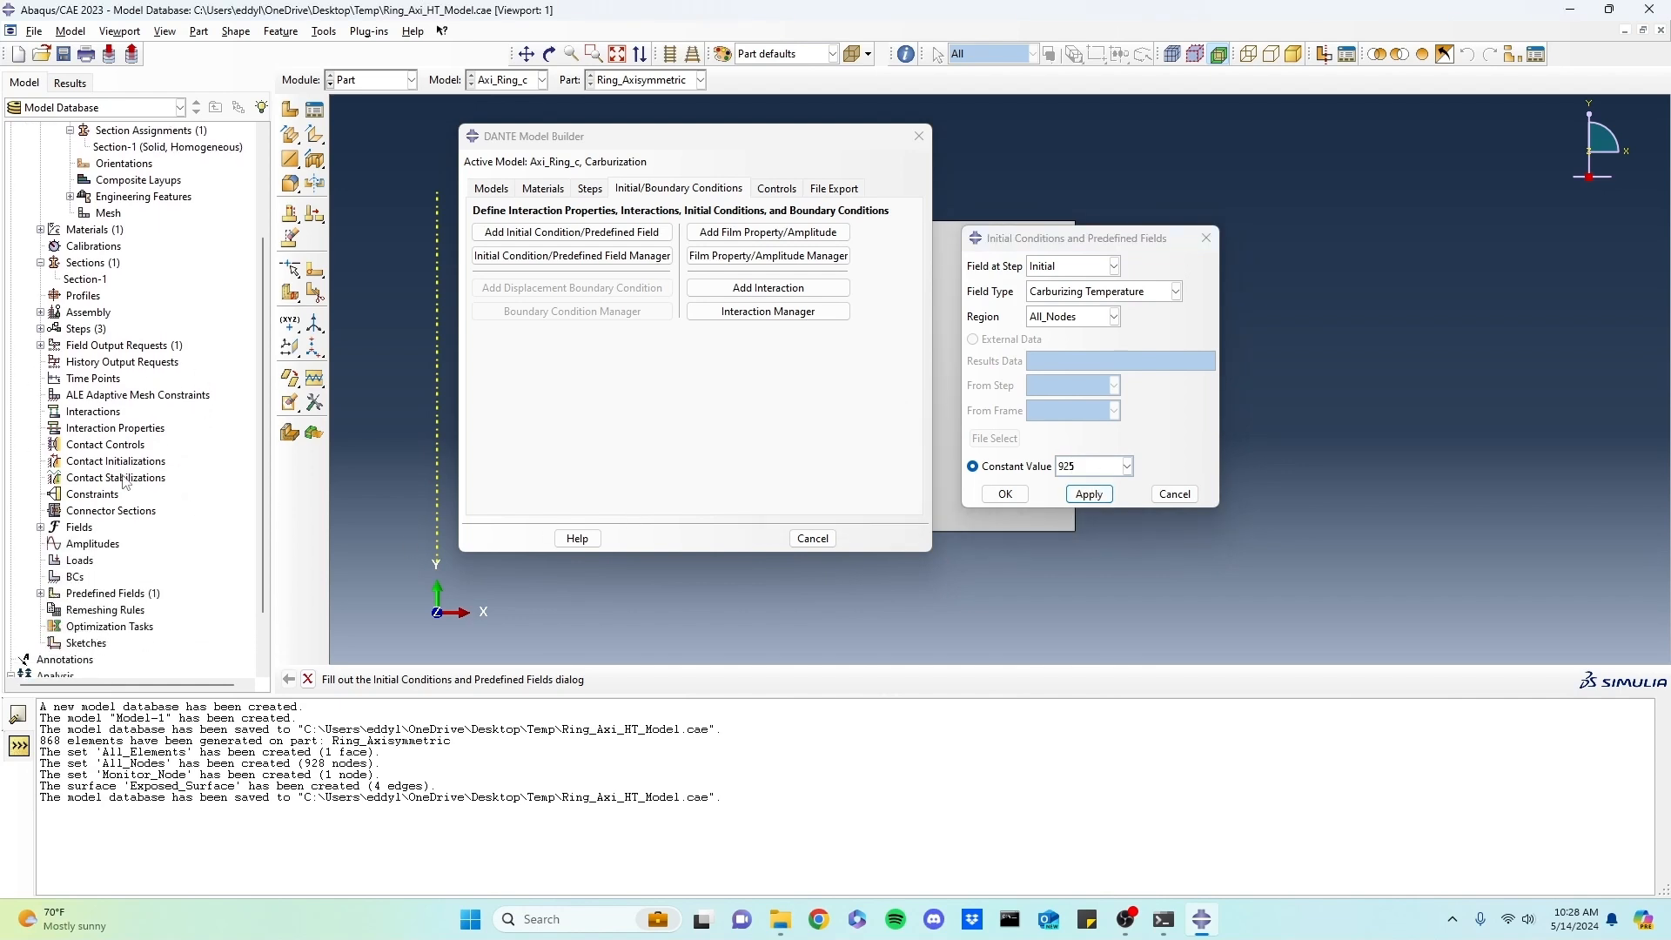
- Apply a constant Total Carbon Weight Fraction of 0.002 to All_Nodes at the Initial step
left_click(40, 593)
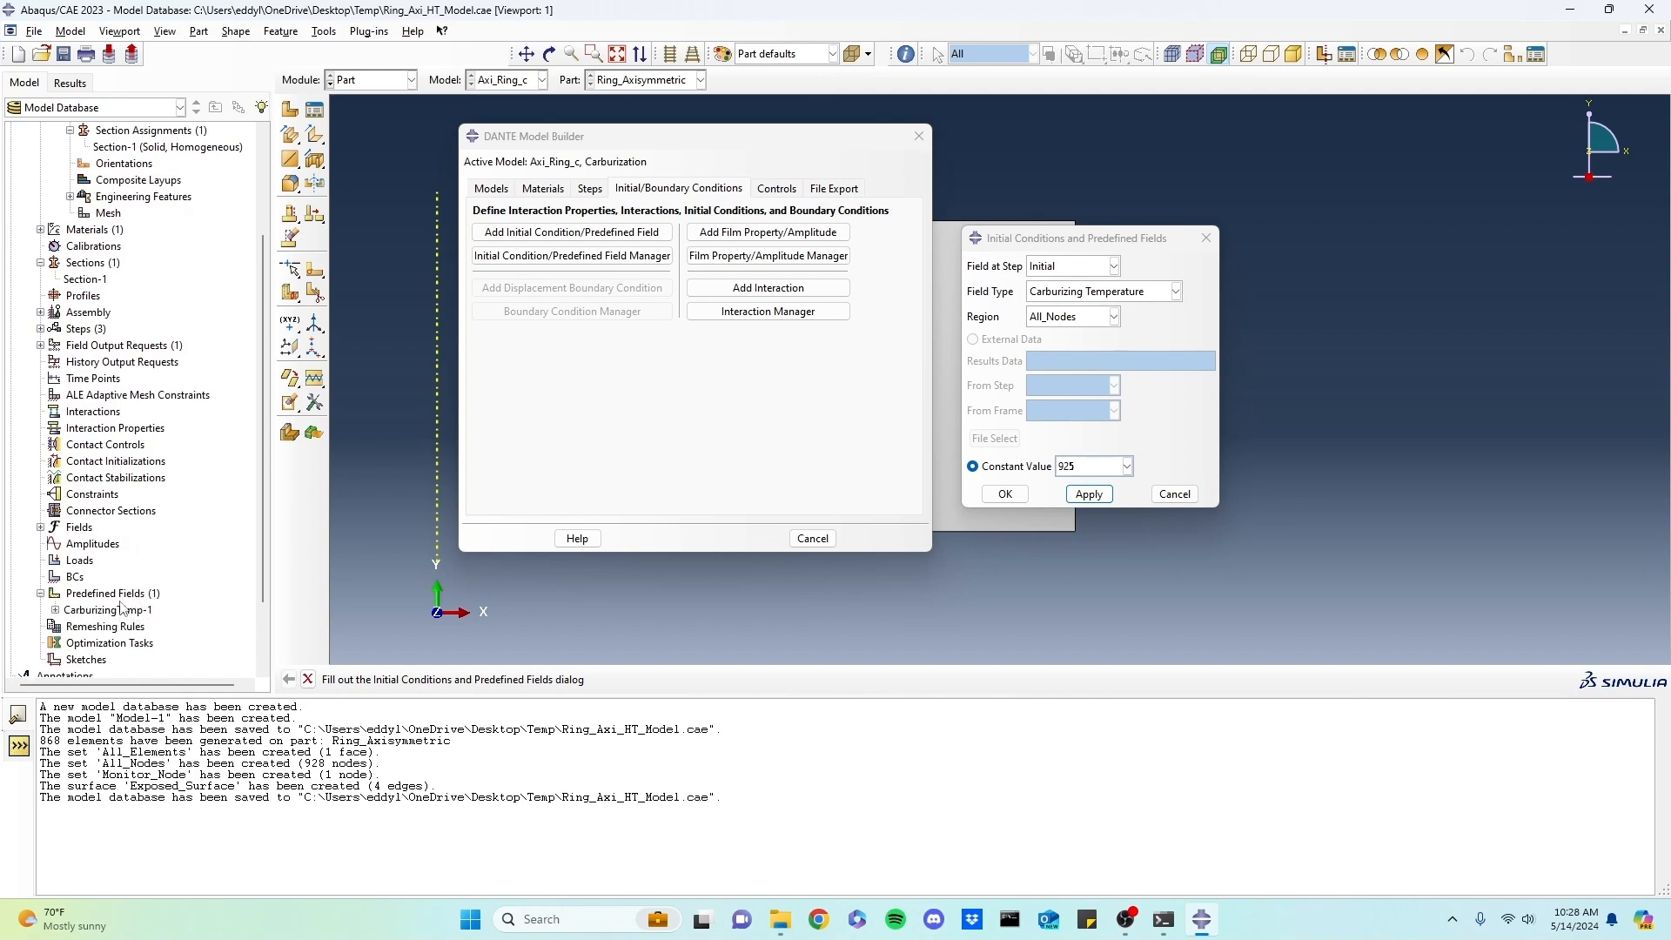
left_click(1172, 408)
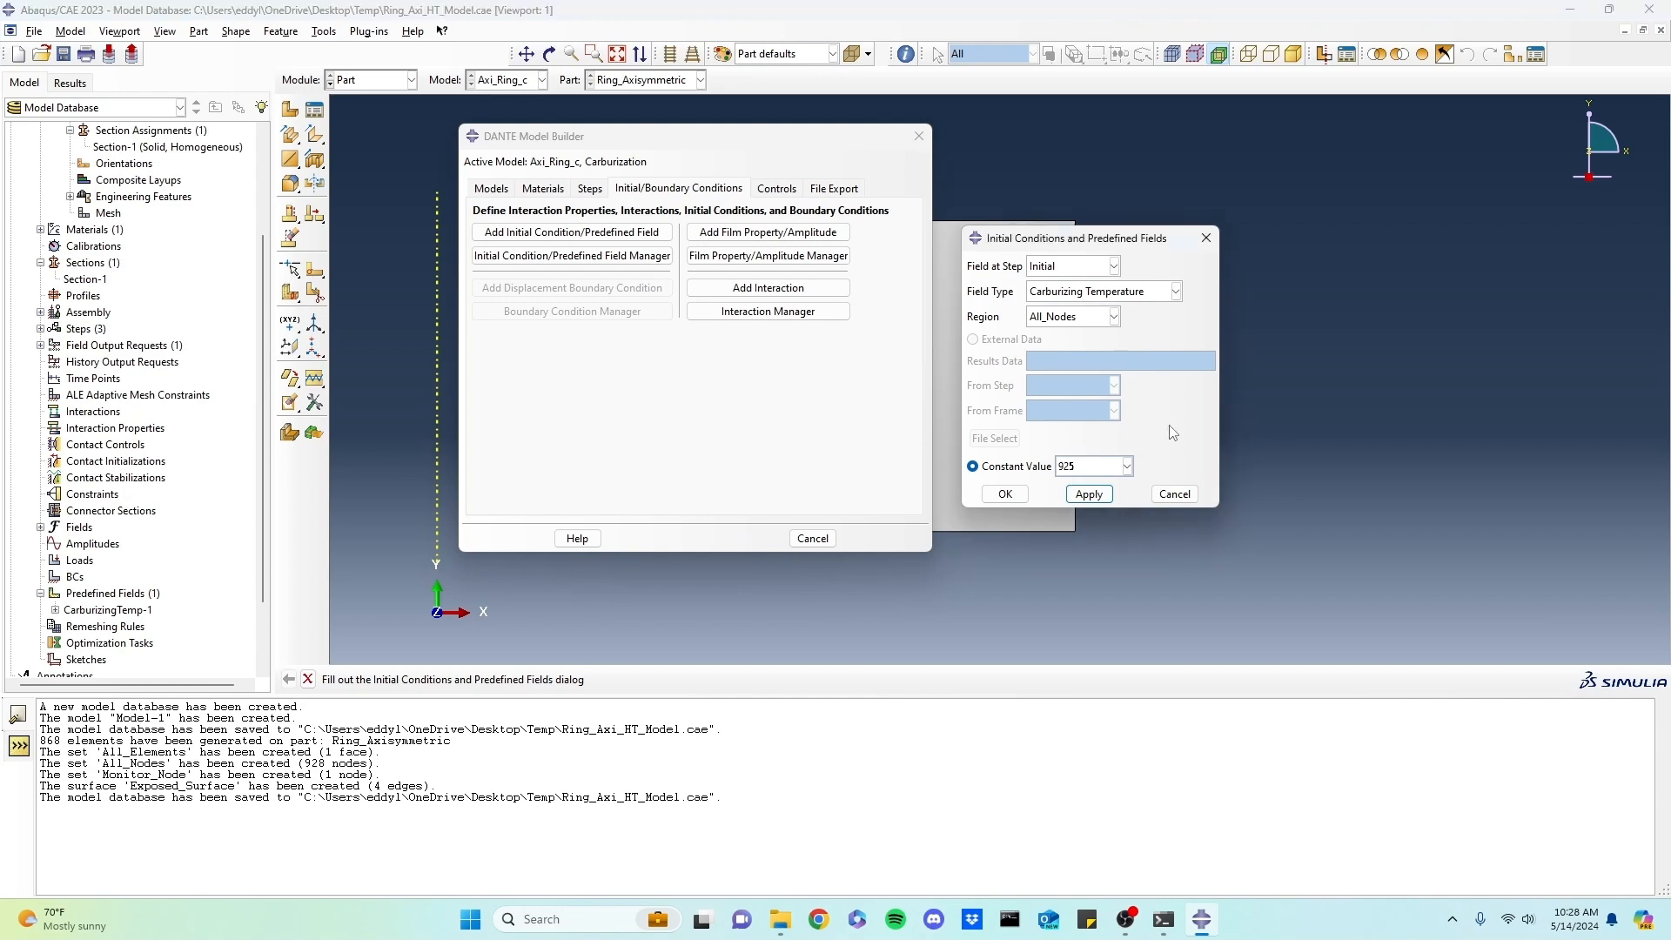
left_click(1156, 295)
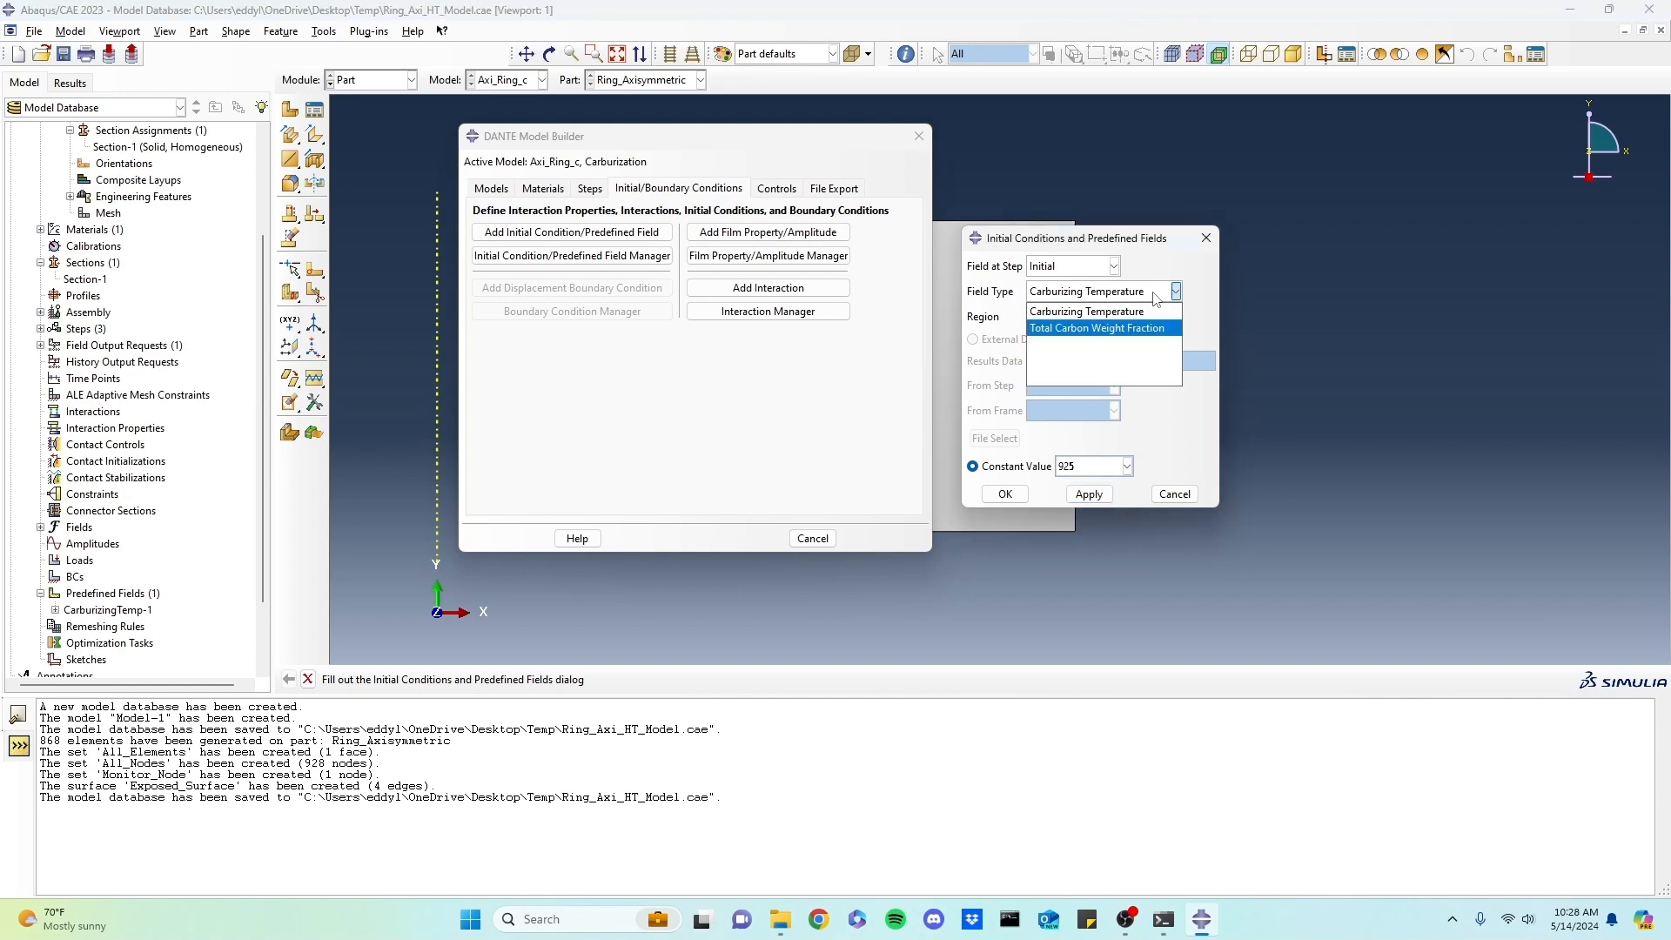
left_click(1126, 328)
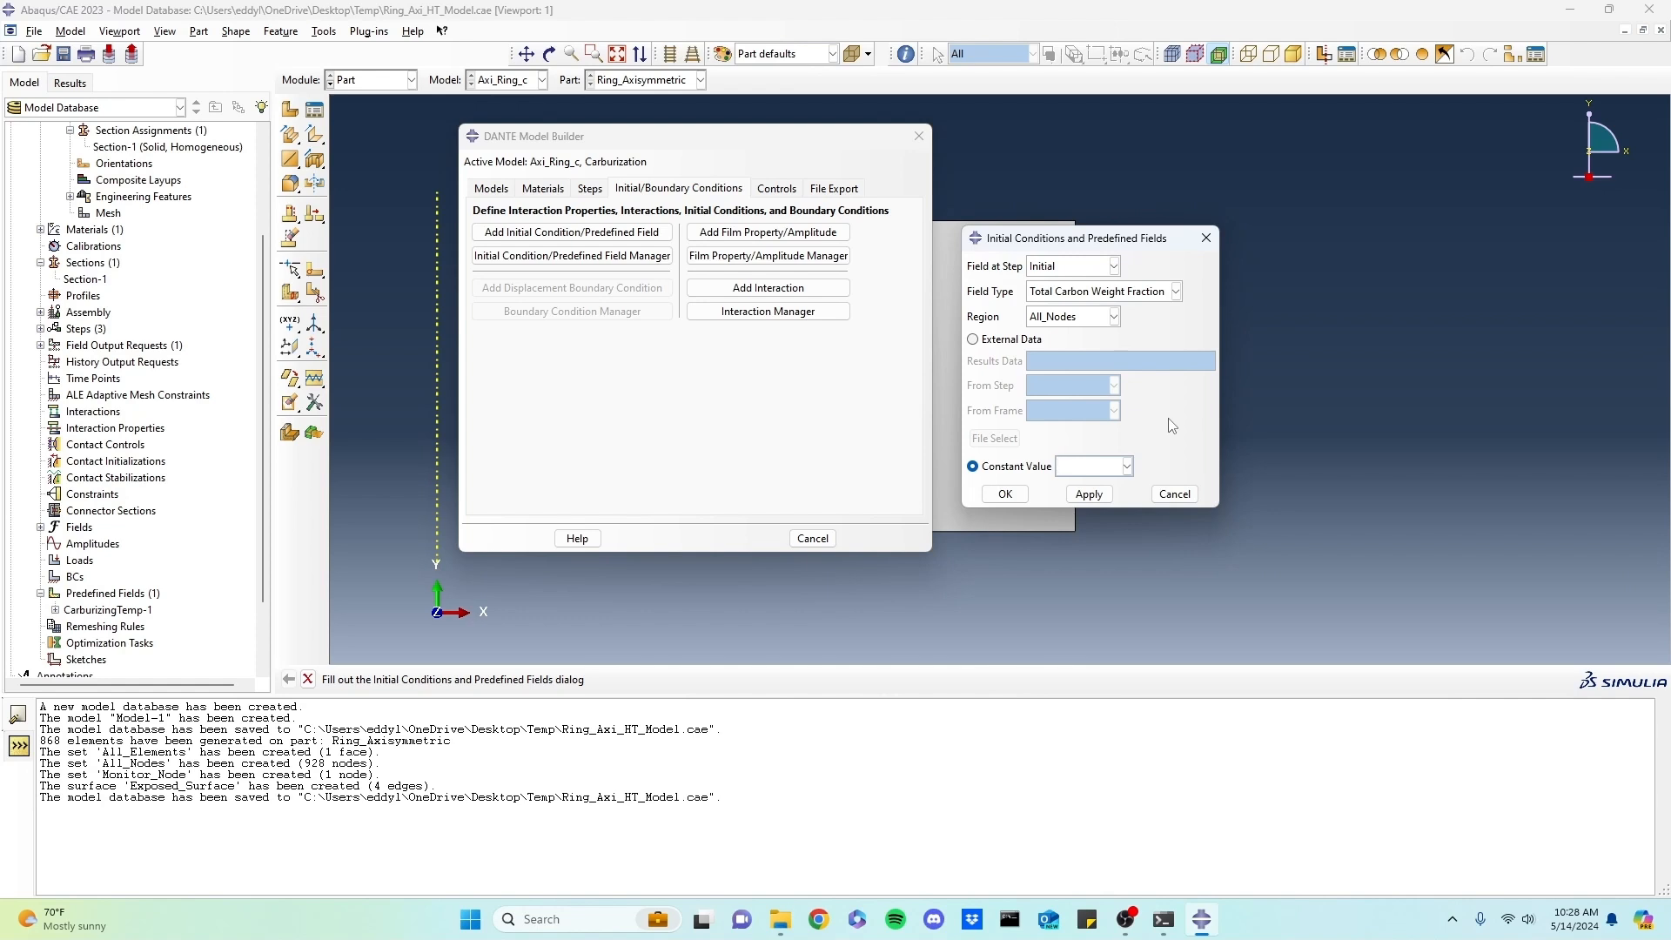
left_click(1088, 461)
type("0.002")
left_click(1089, 494)
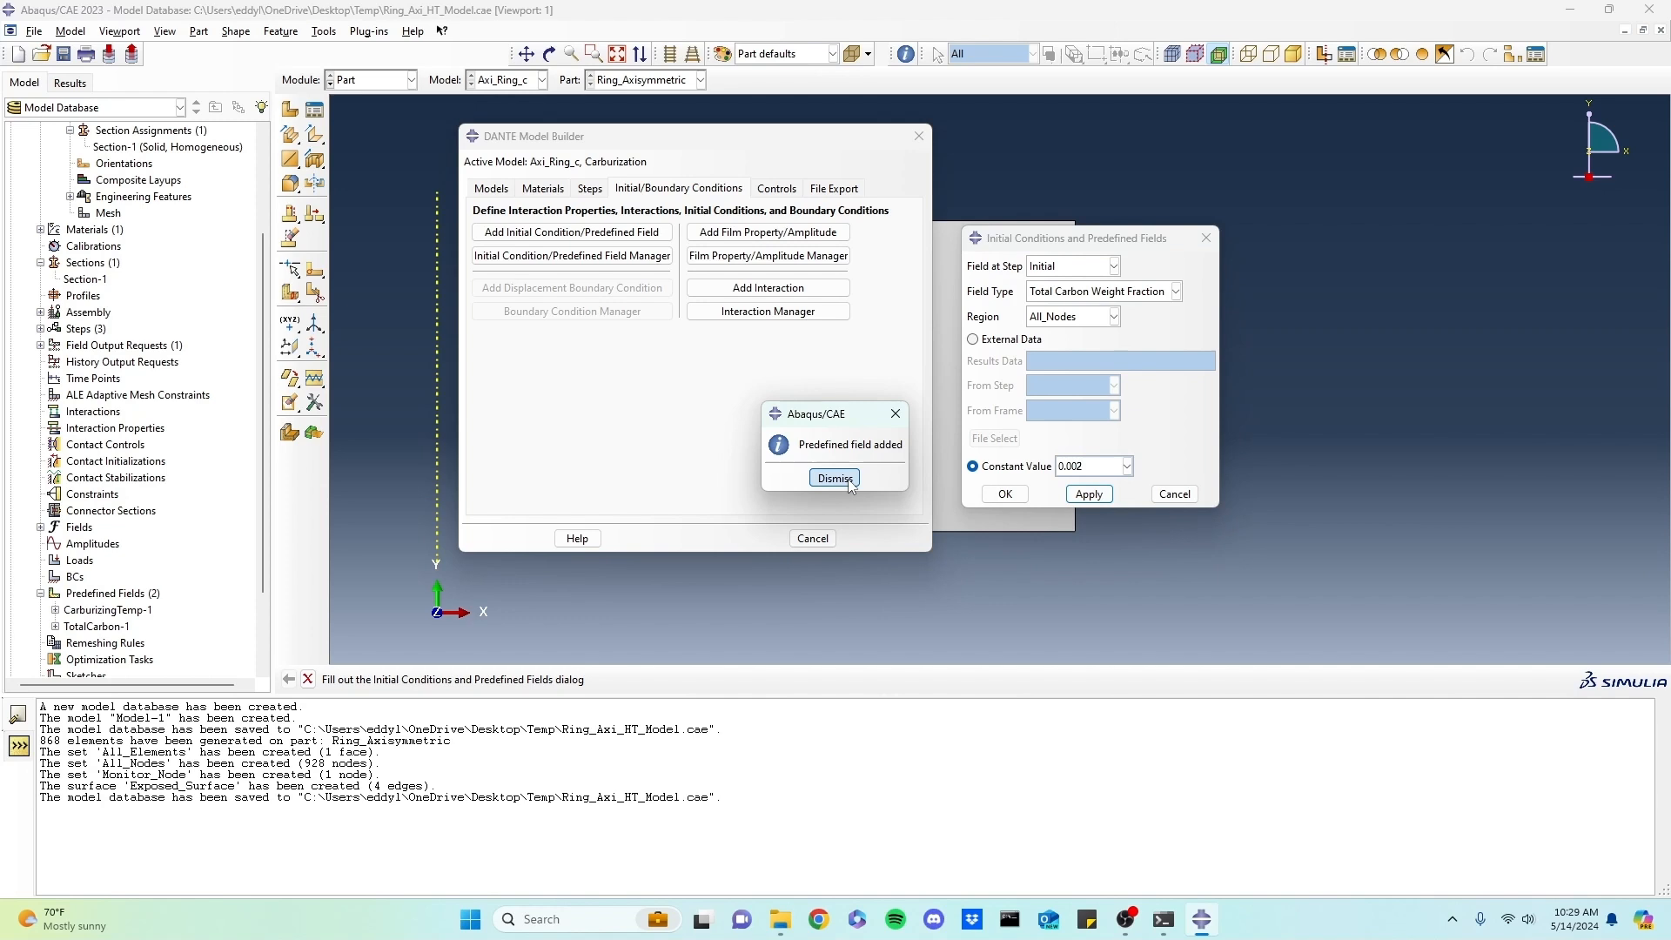
left_click(837, 483)
left_click(1167, 423)
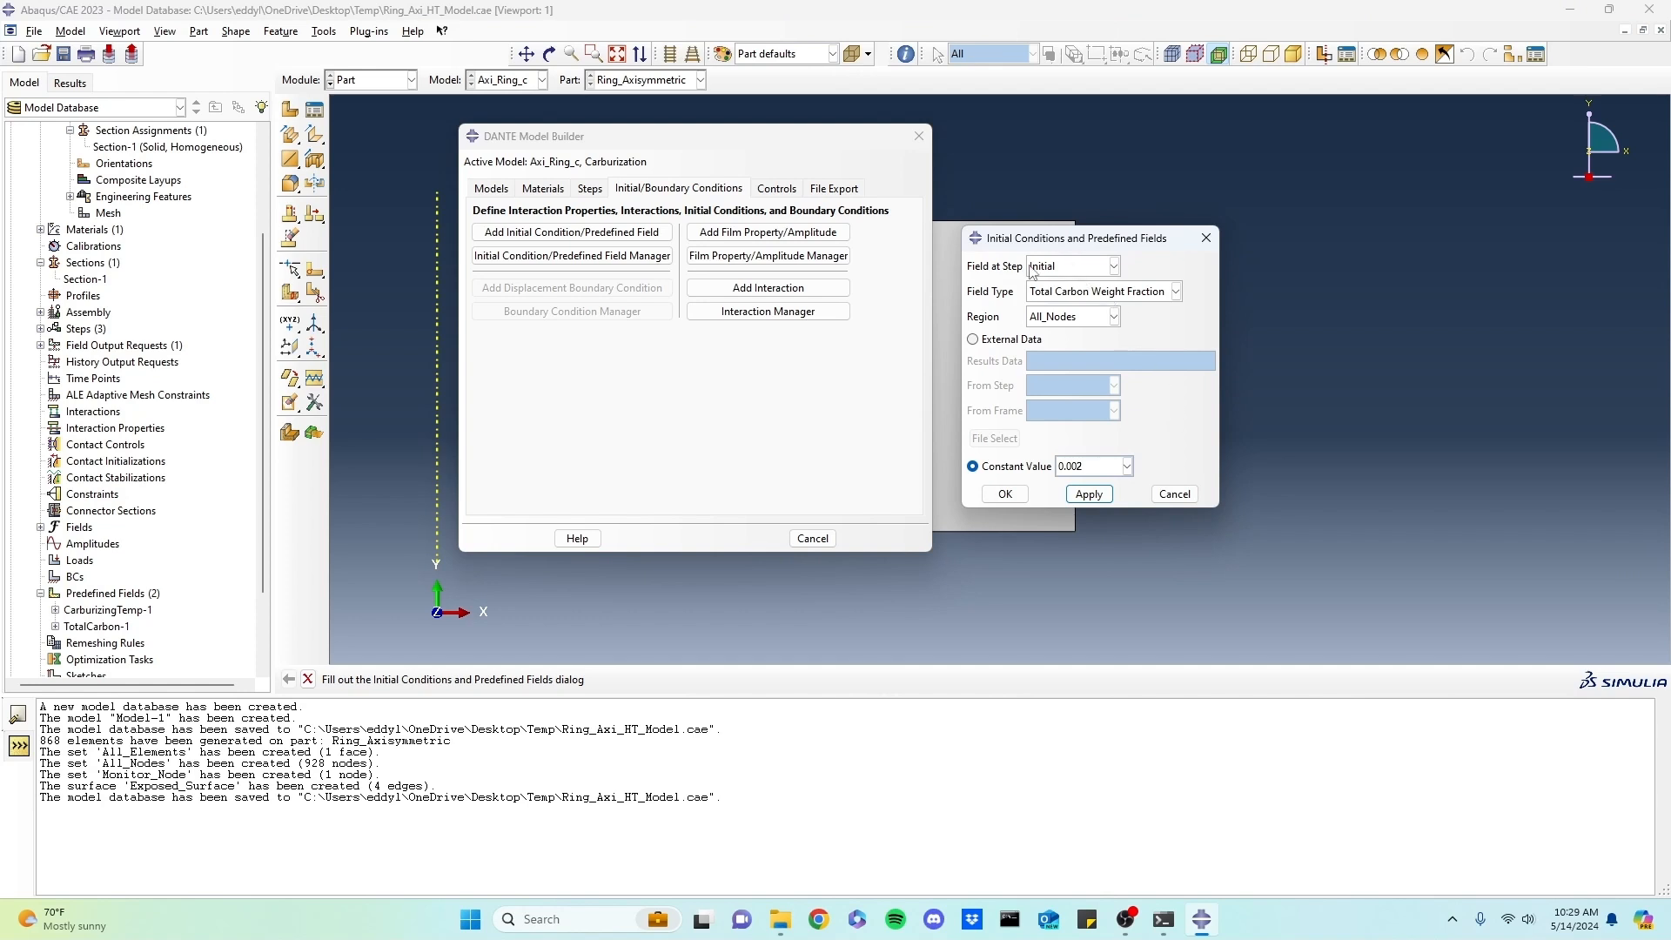
- Apply a constant Carburizing Temperature of 875 to All_Nodes at Carb Step 2 and close the predefined field definition
left_click(1073, 268)
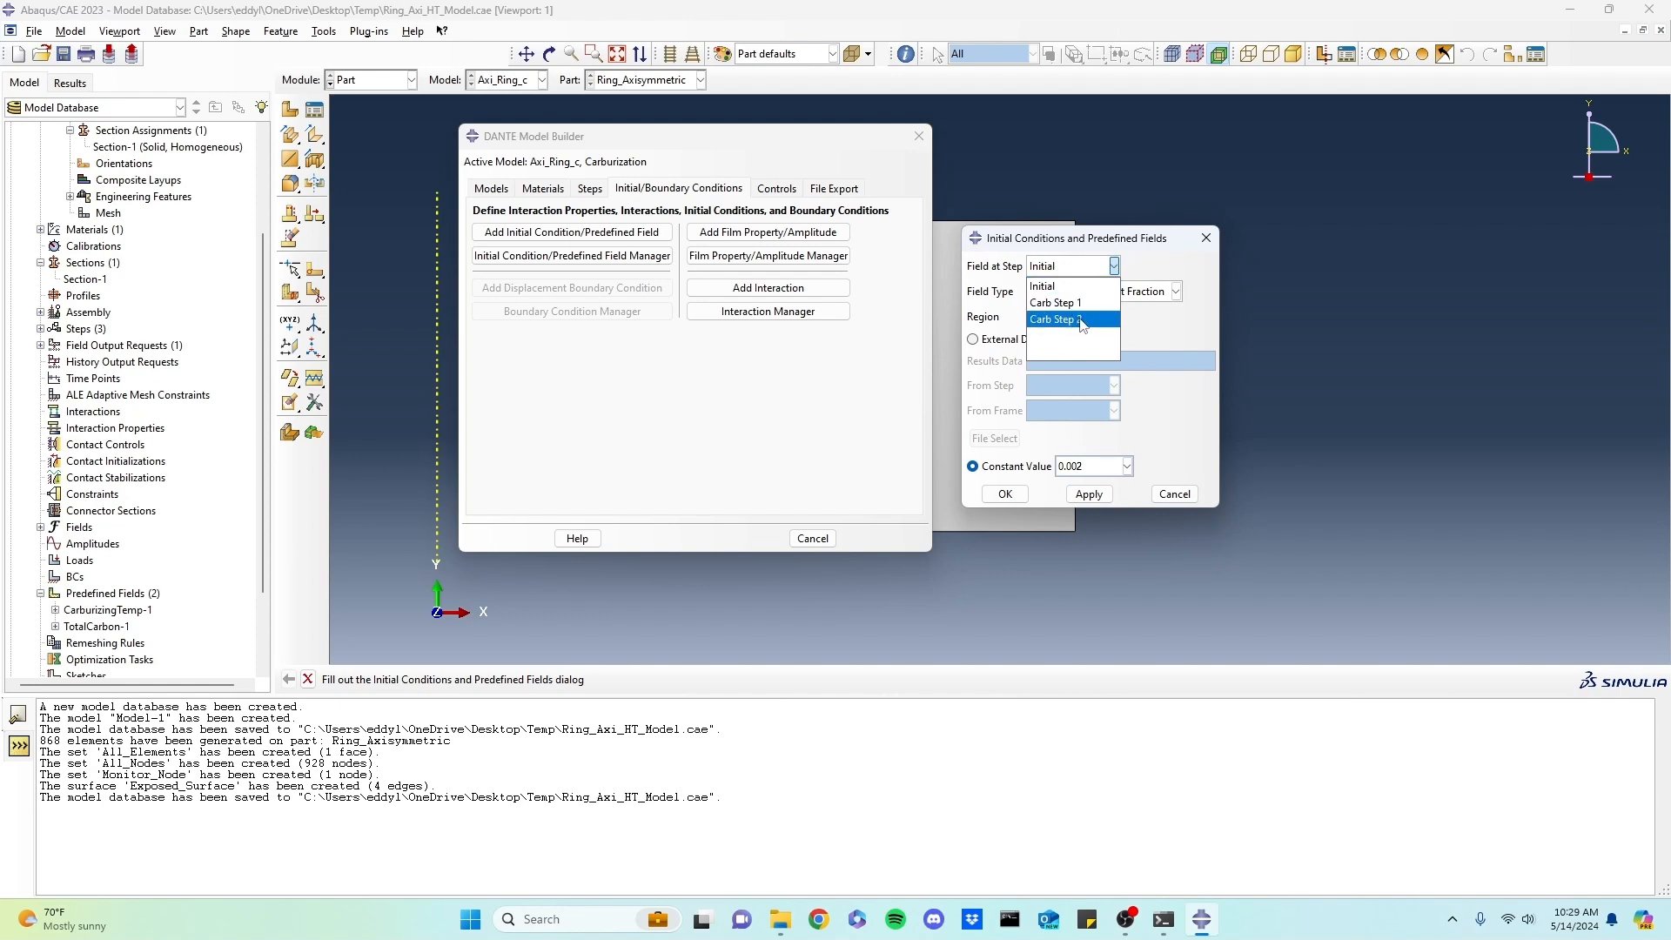
left_click(1082, 322)
left_click(1089, 299)
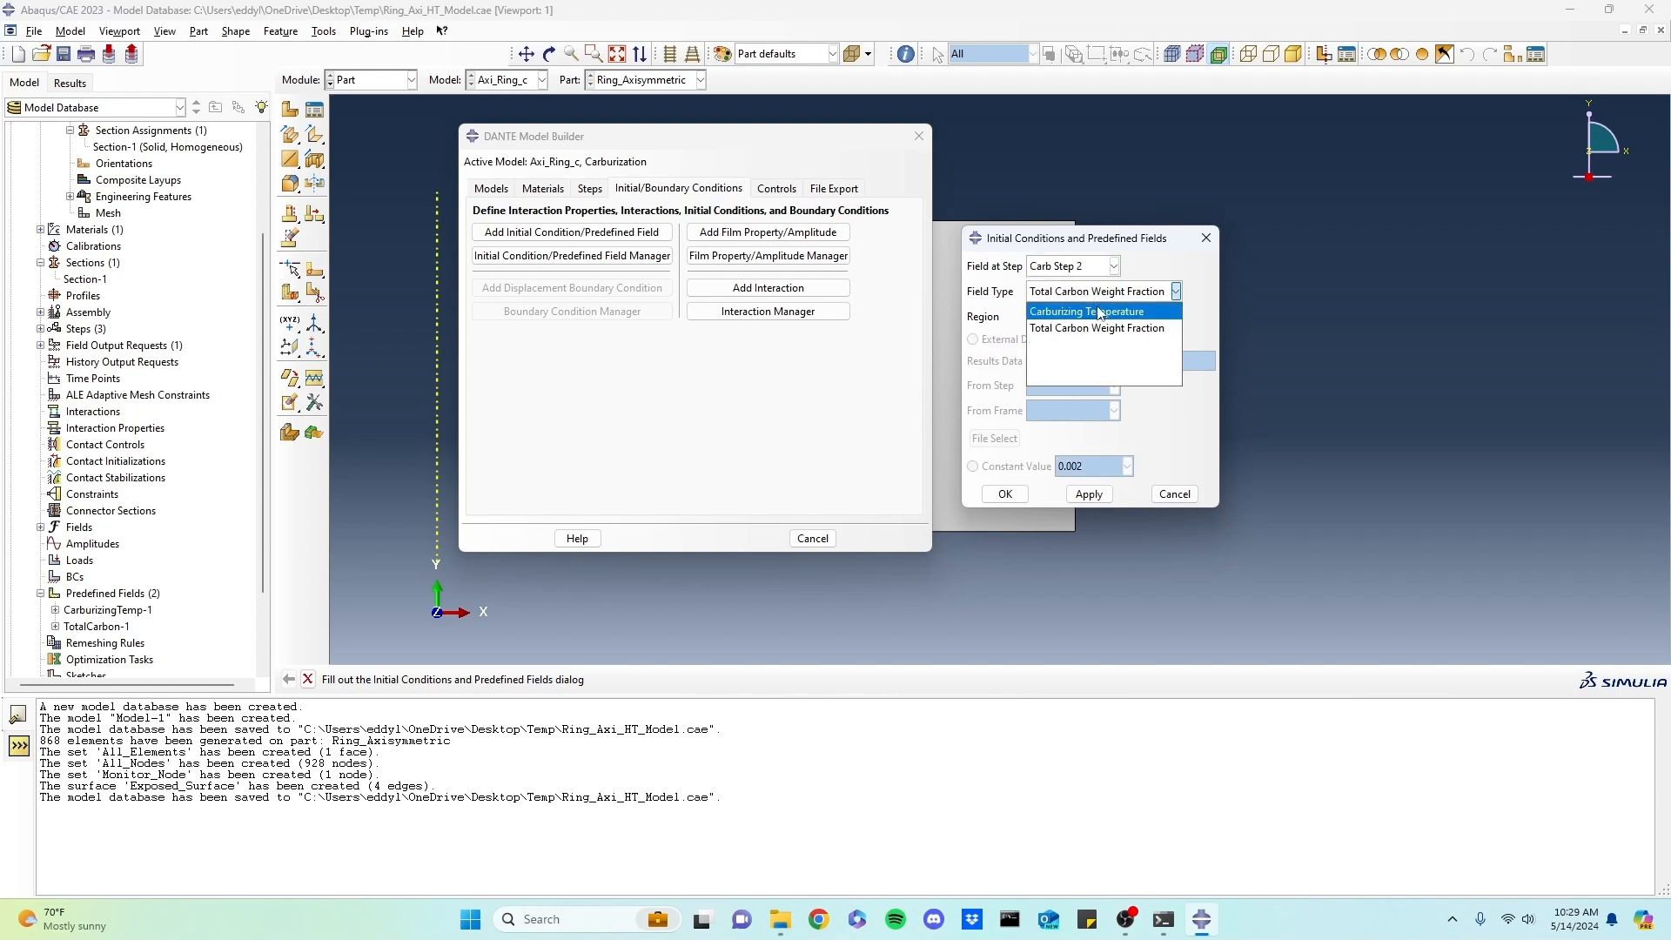
left_click(1088, 311)
left_click(1033, 470)
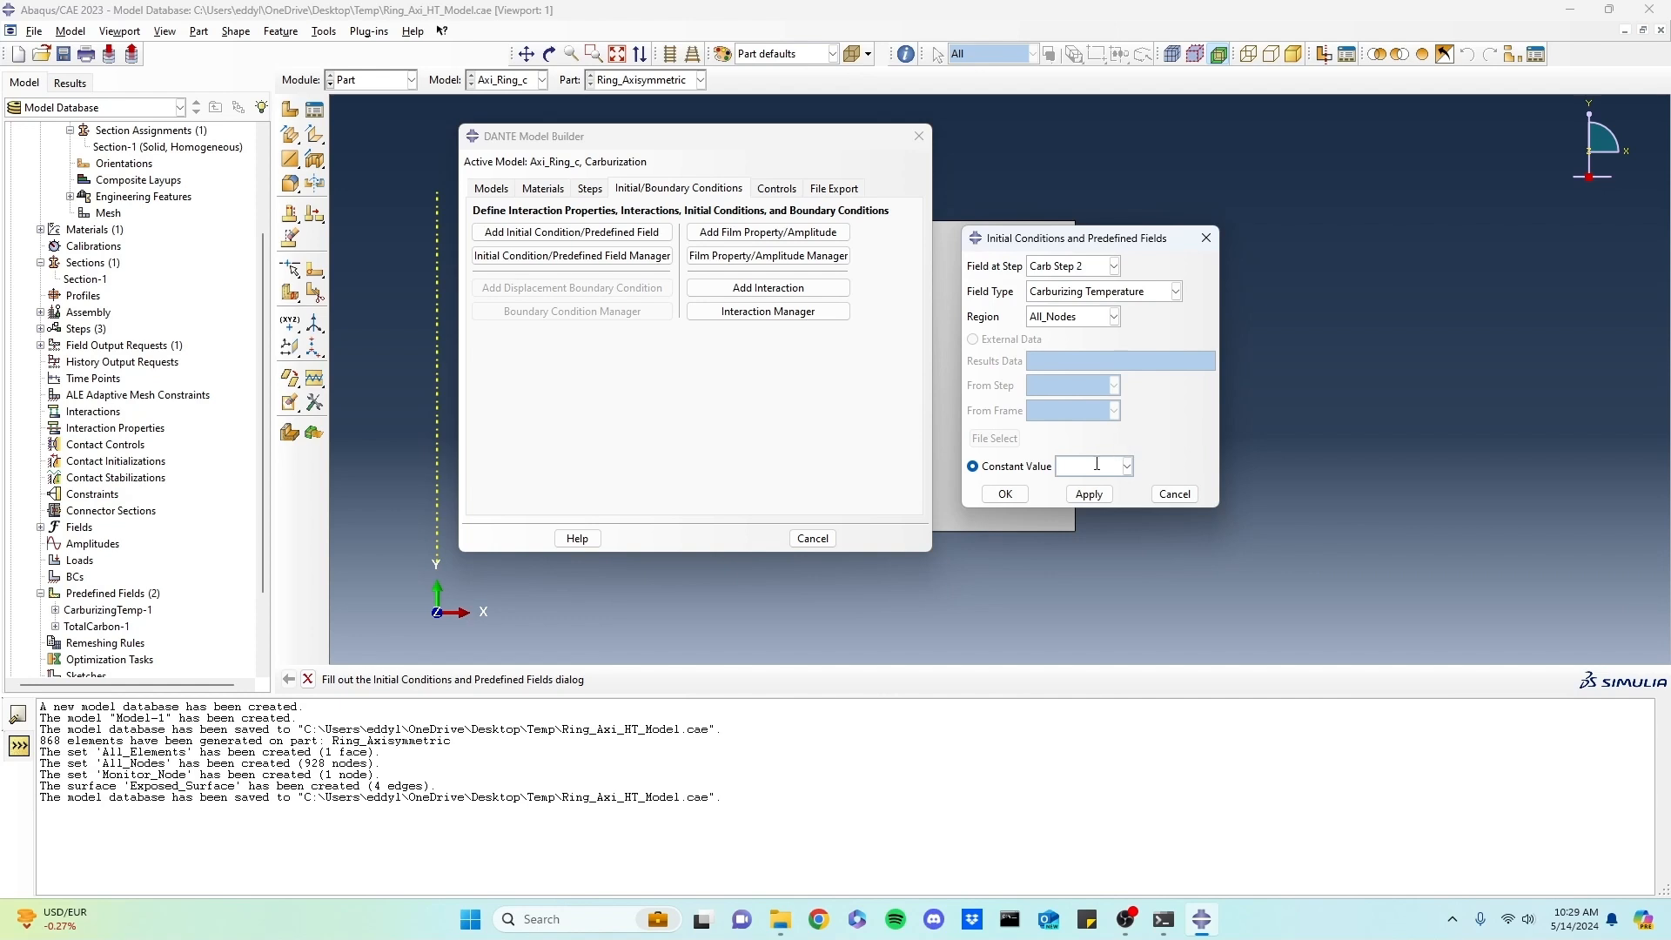
type("875")
left_click(1089, 494)
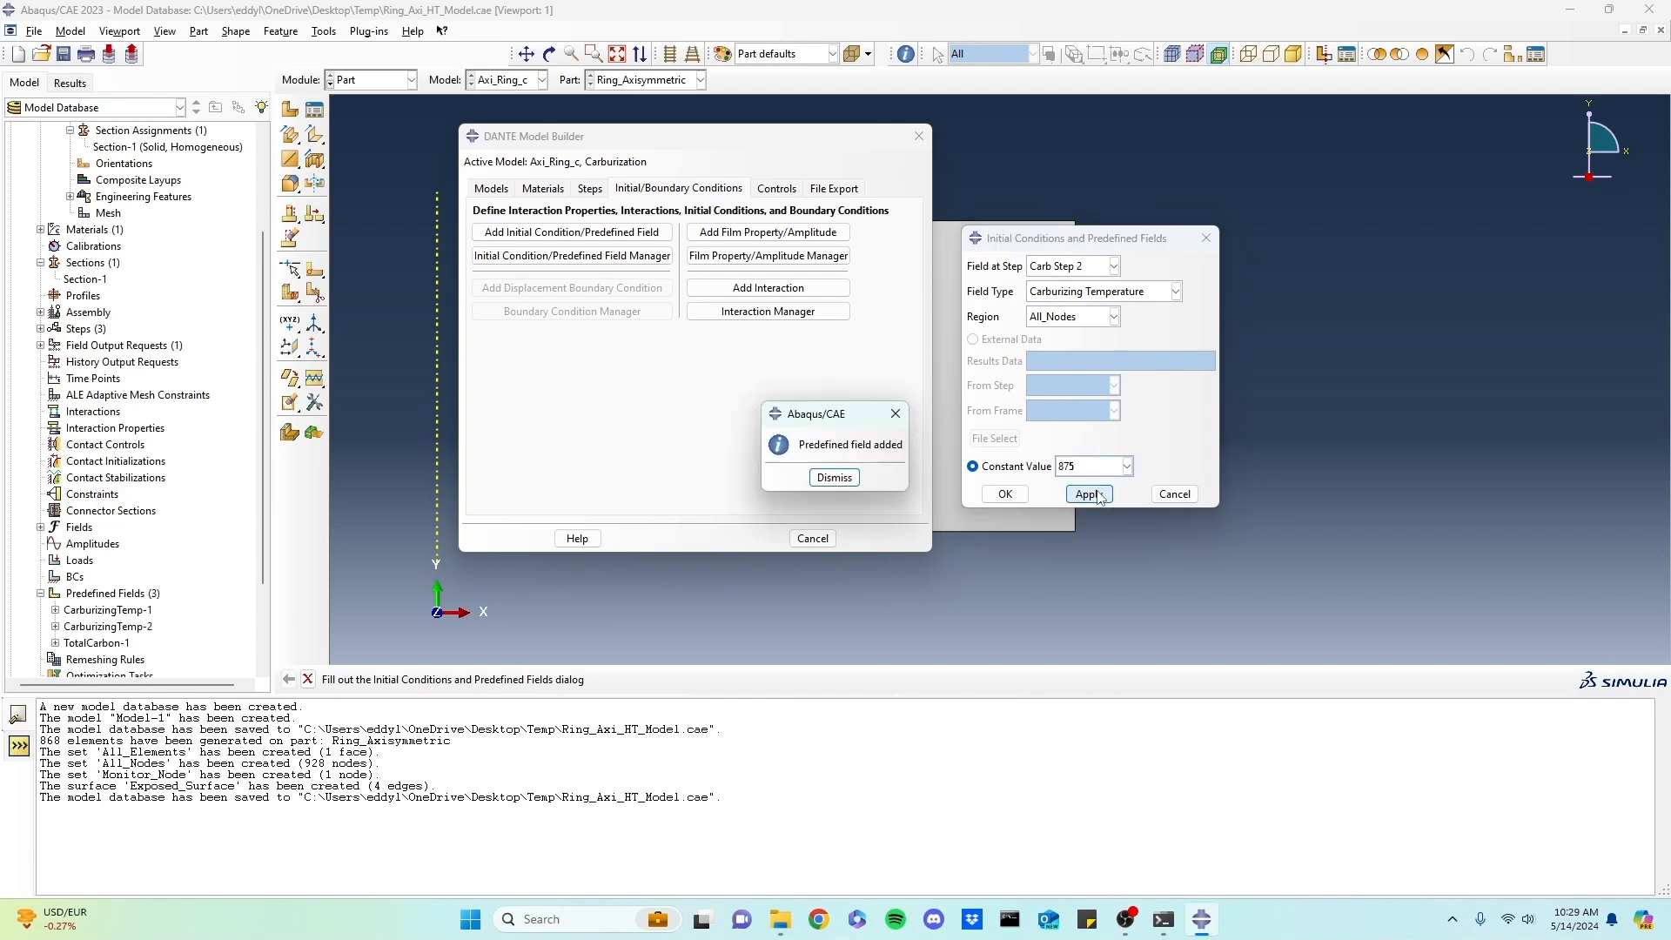
left_click(834, 478)
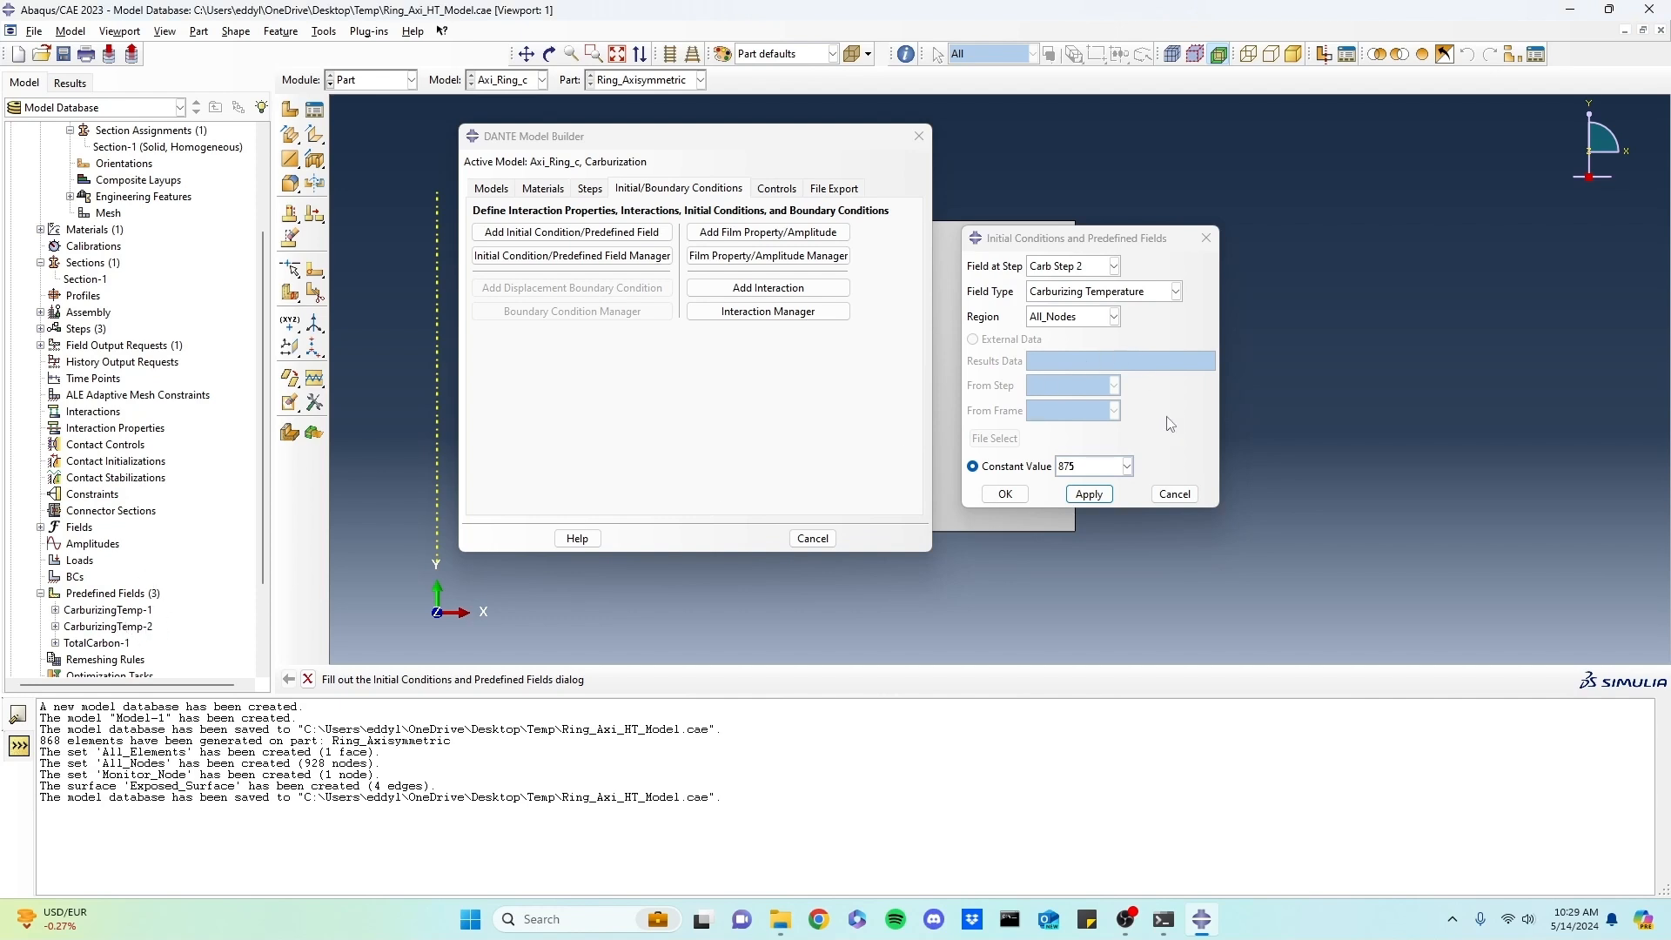
left_click(1208, 240)
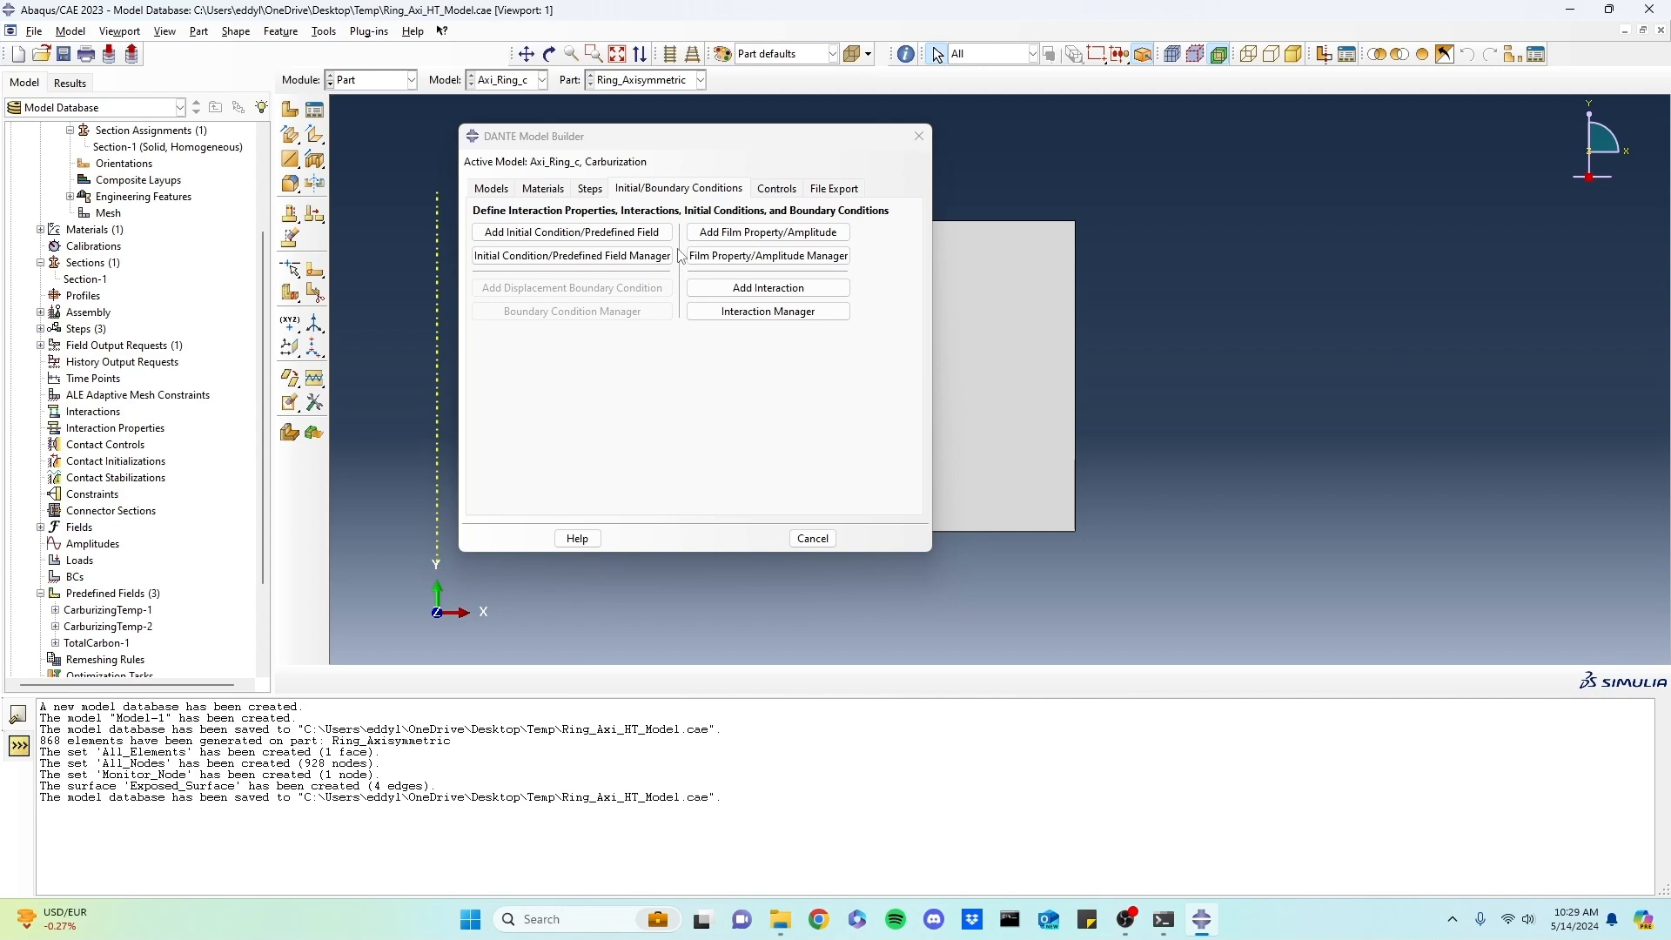
- Add an interaction on Exposed_Surface in Carb Step 1 with a constant reaction factor of 0.005 and a carbon potential of 0.011
left_click(787, 293)
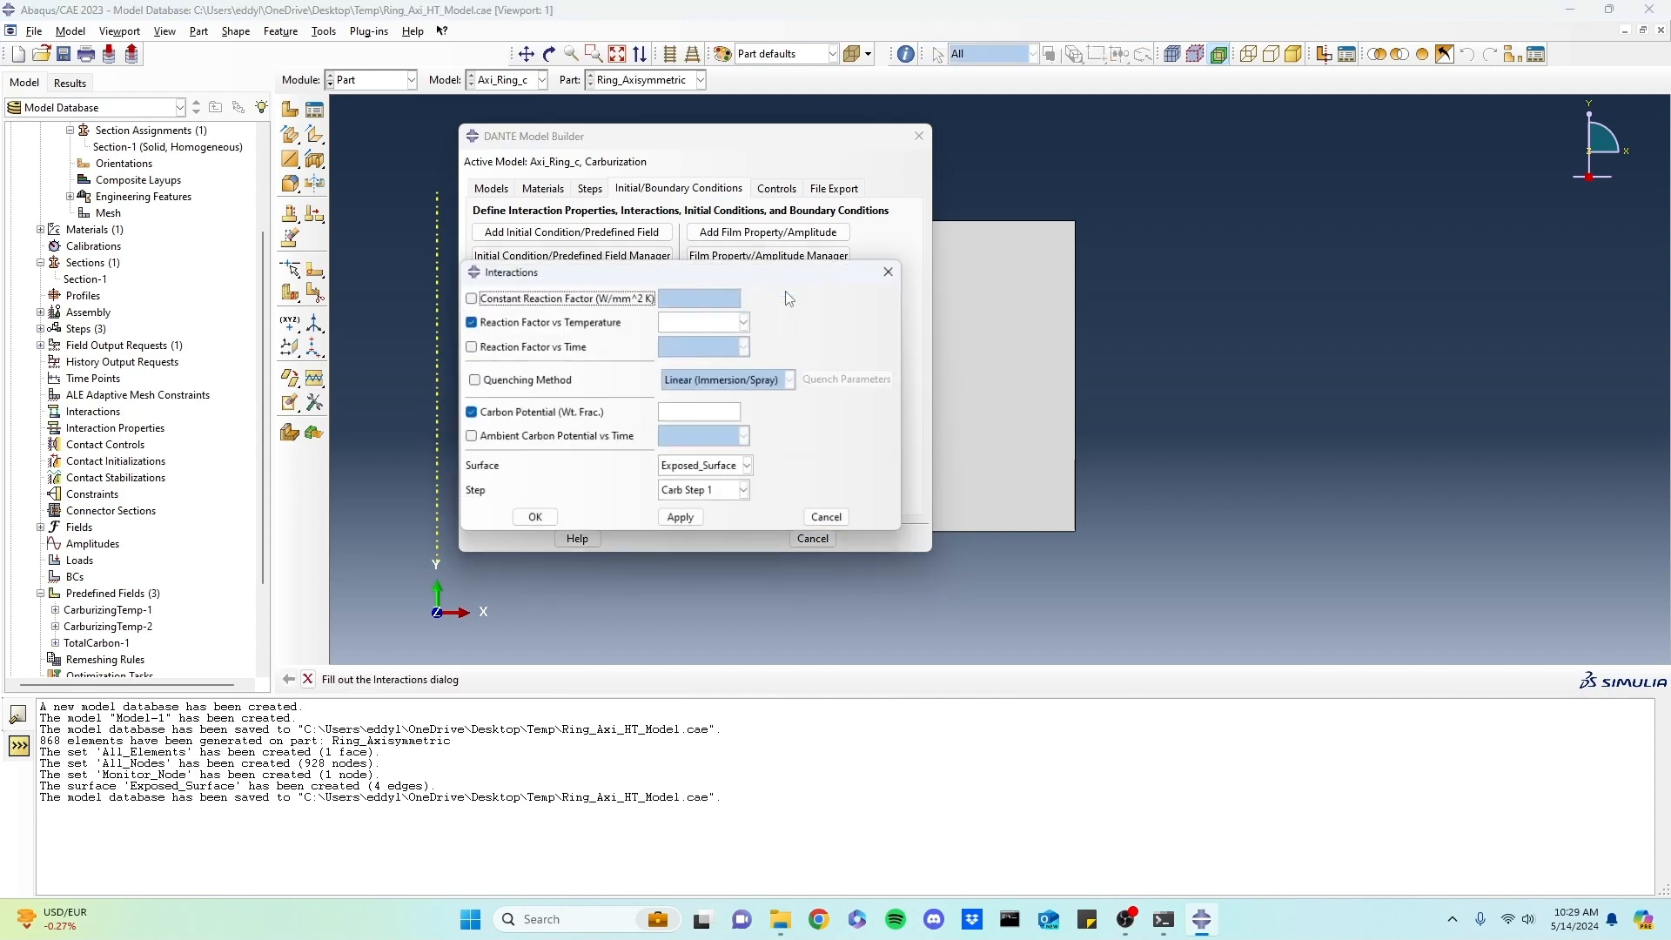
left_click_drag(784, 277, 868, 284)
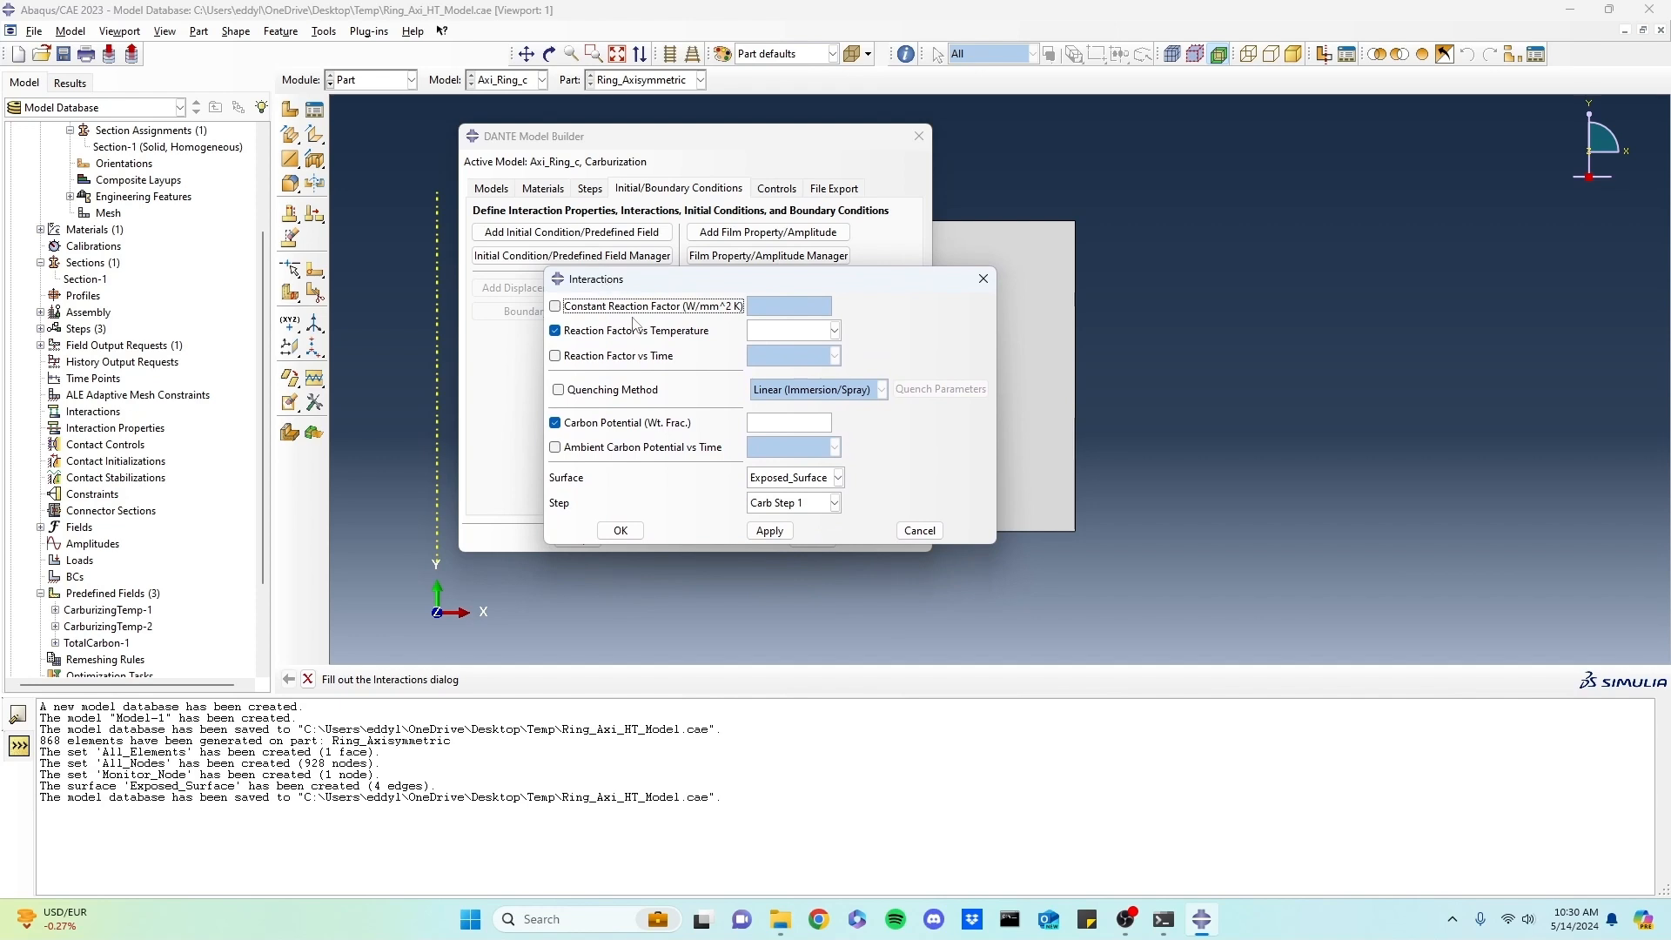
left_click(555, 306)
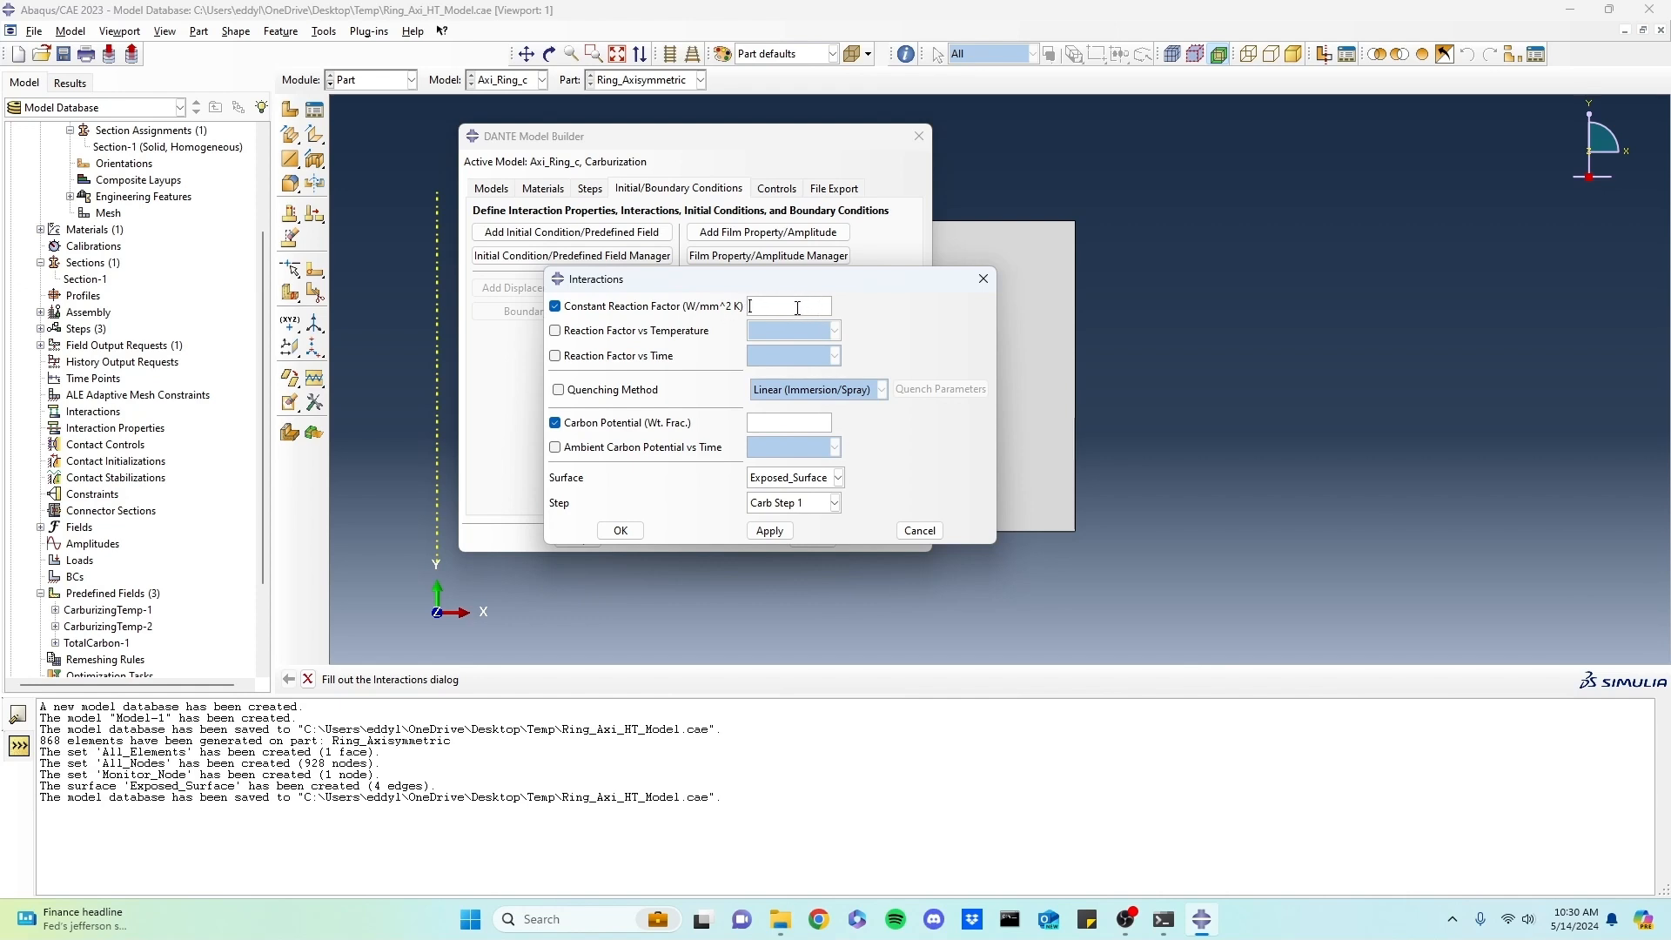
type("0.005")
left_click(817, 425)
type("0.011")
left_click(769, 531)
left_click(767, 438)
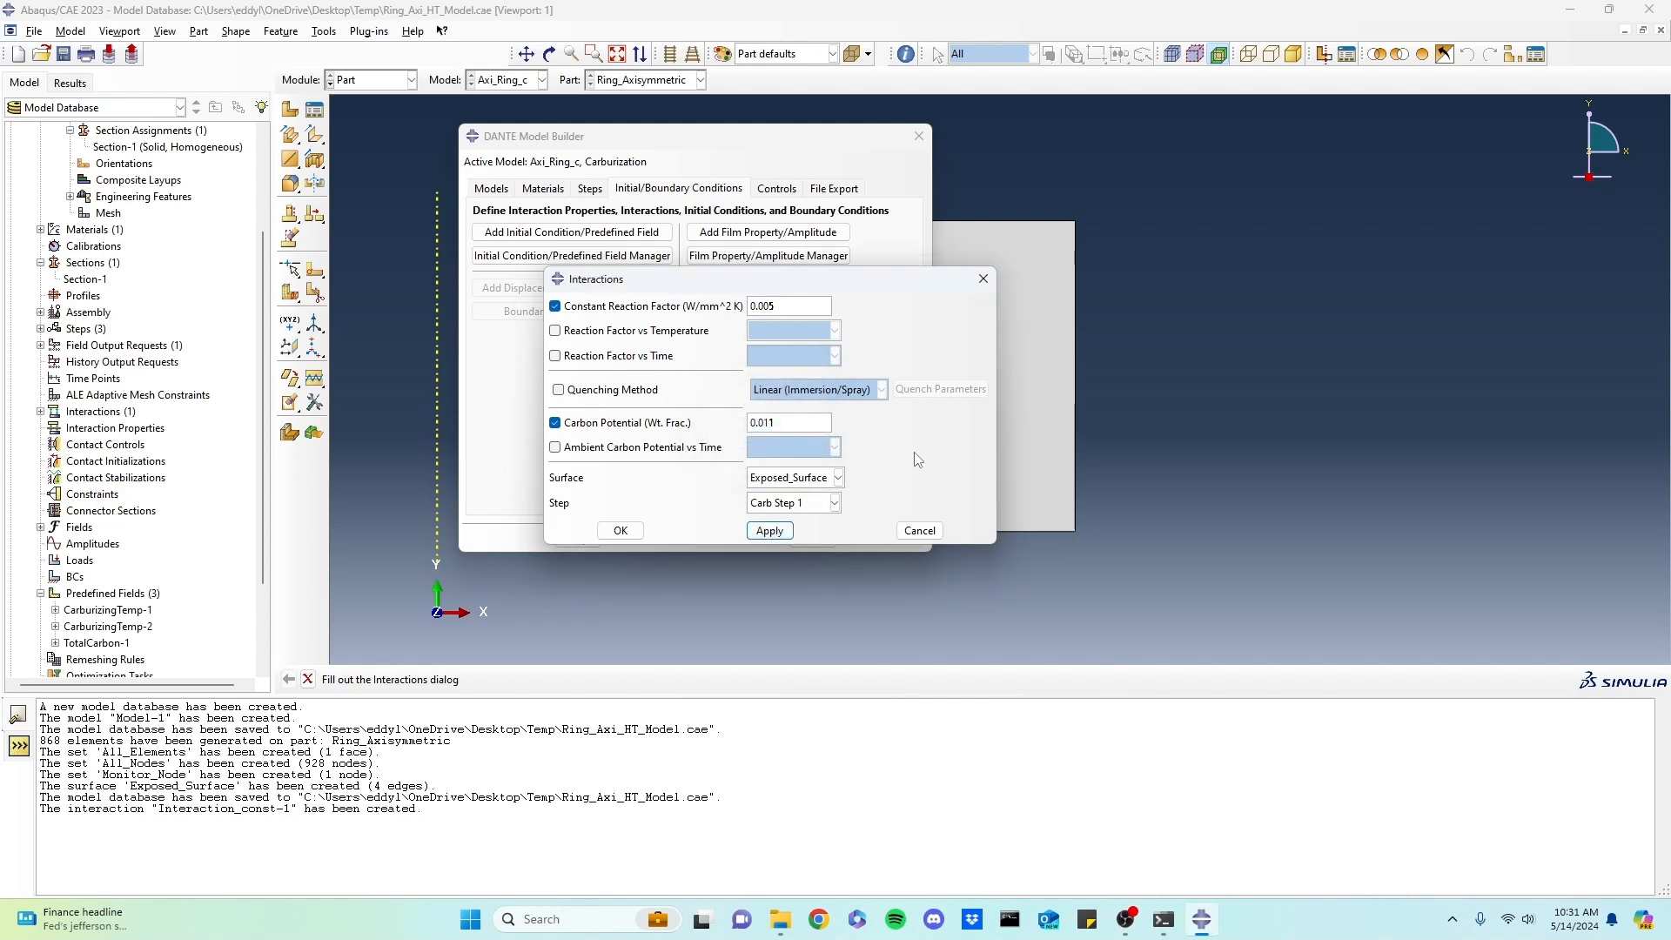
- Add a second interaction on Exposed_Surface for Carb Step 2 with reaction factor 0.005 and carbon potential 0.0085, and finish defining interactions
left_click(802, 505)
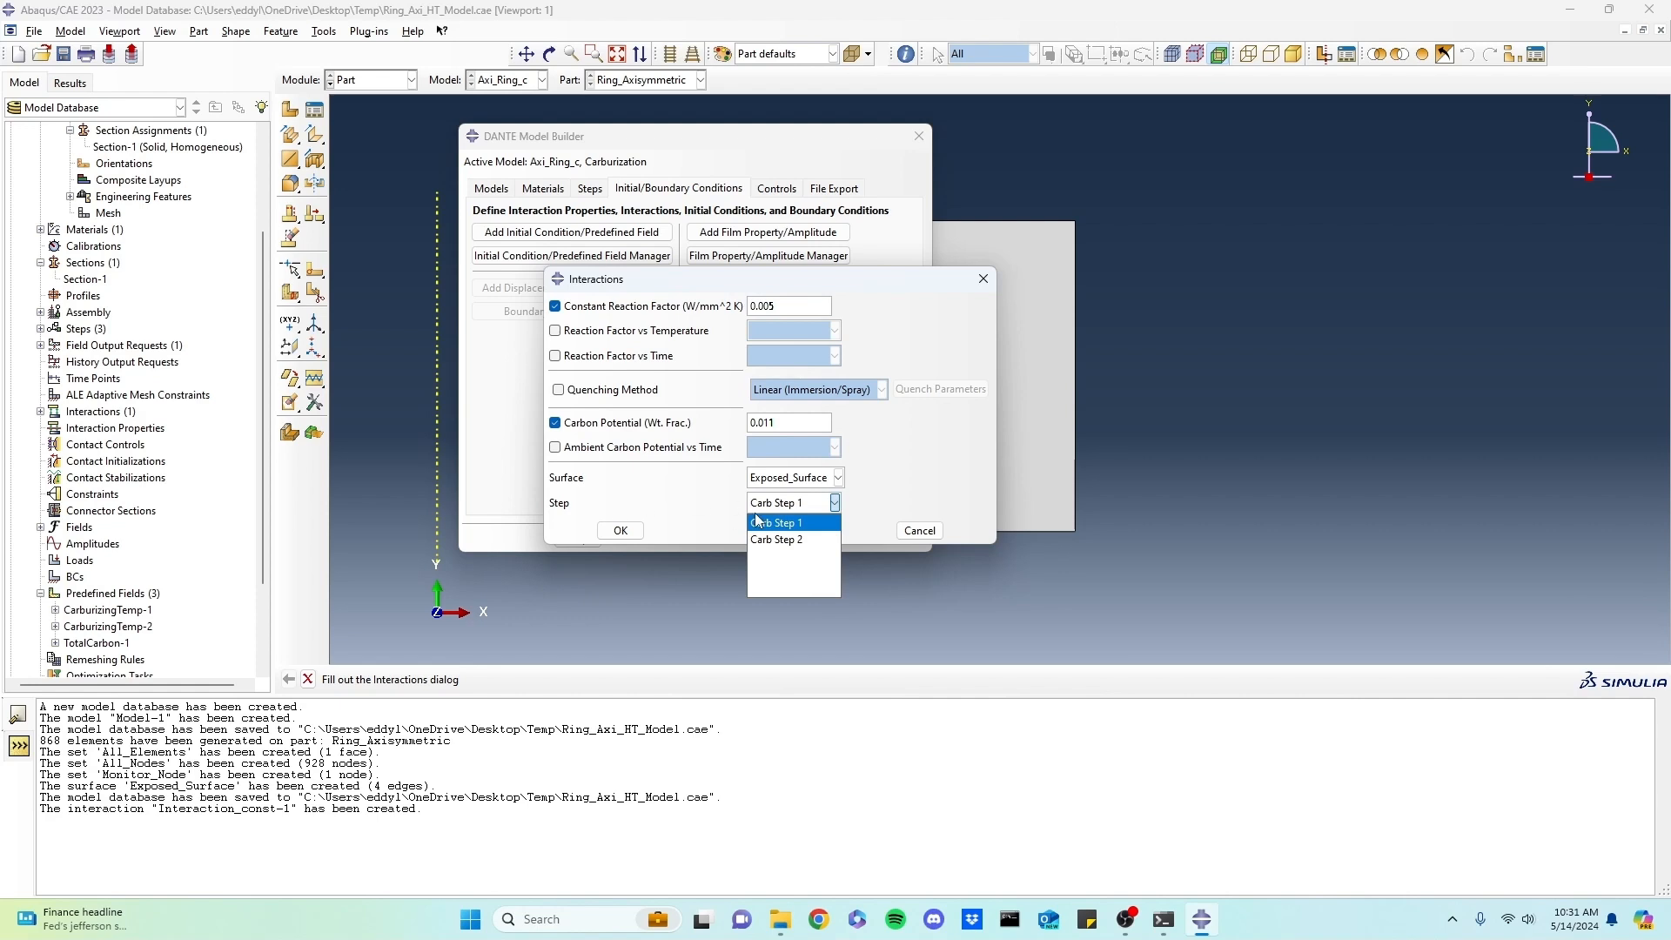
left_click(794, 541)
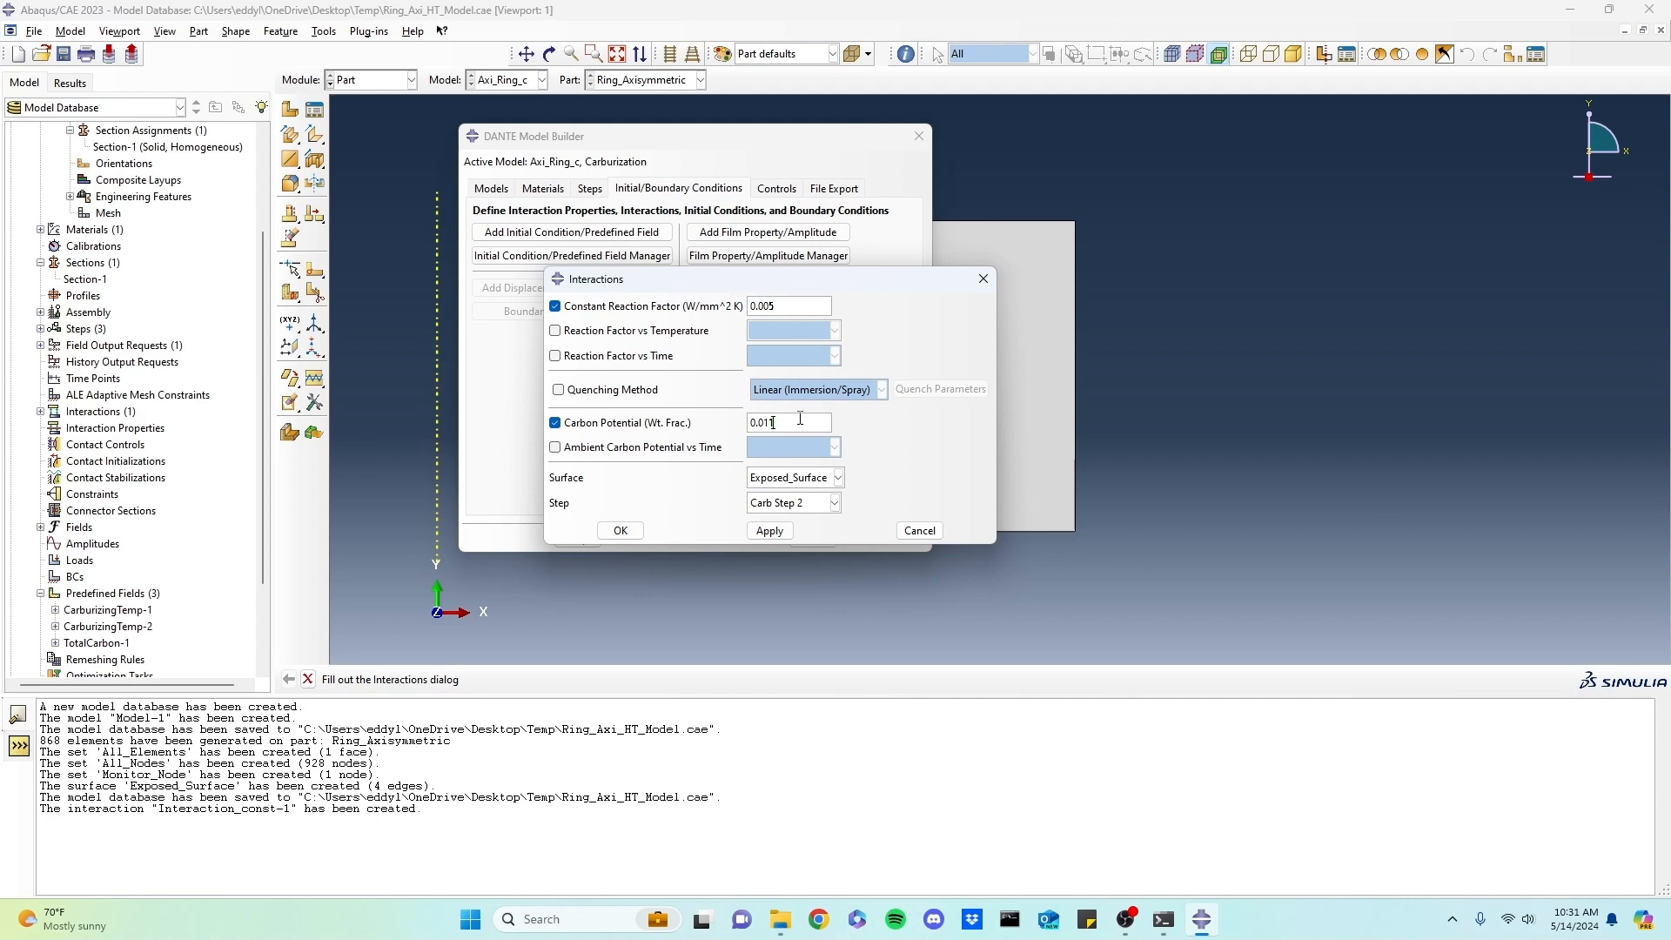
key("BackSpace")
key("BackSpace")
type("085")
left_click(770, 530)
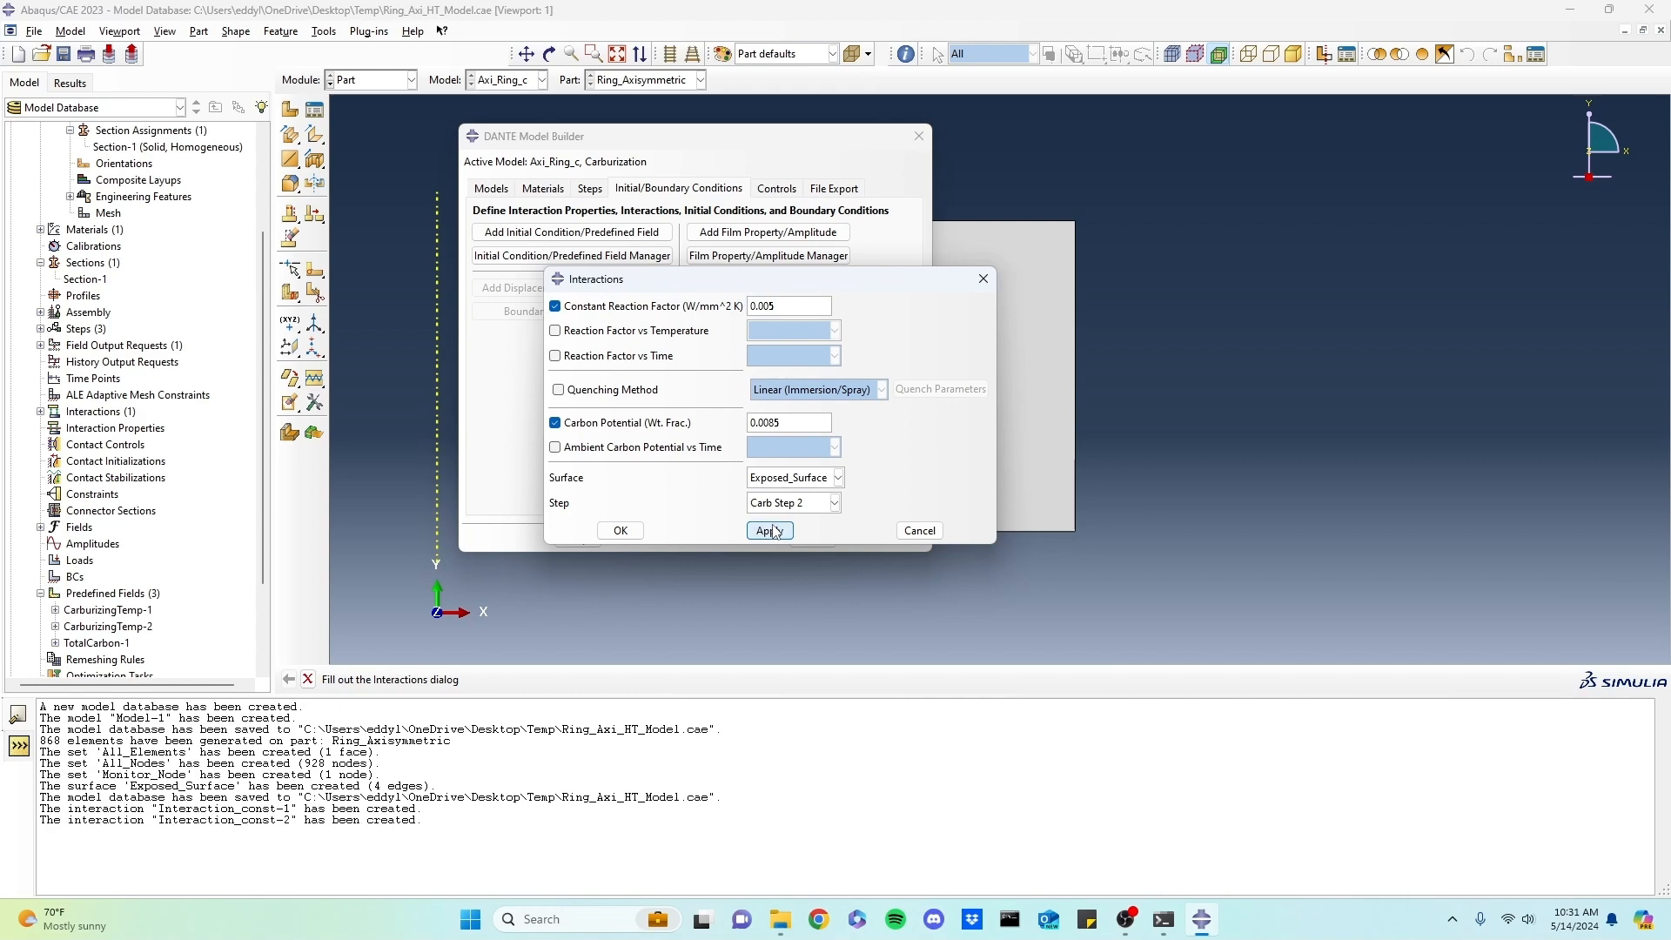
left_click(770, 437)
left_click(982, 279)
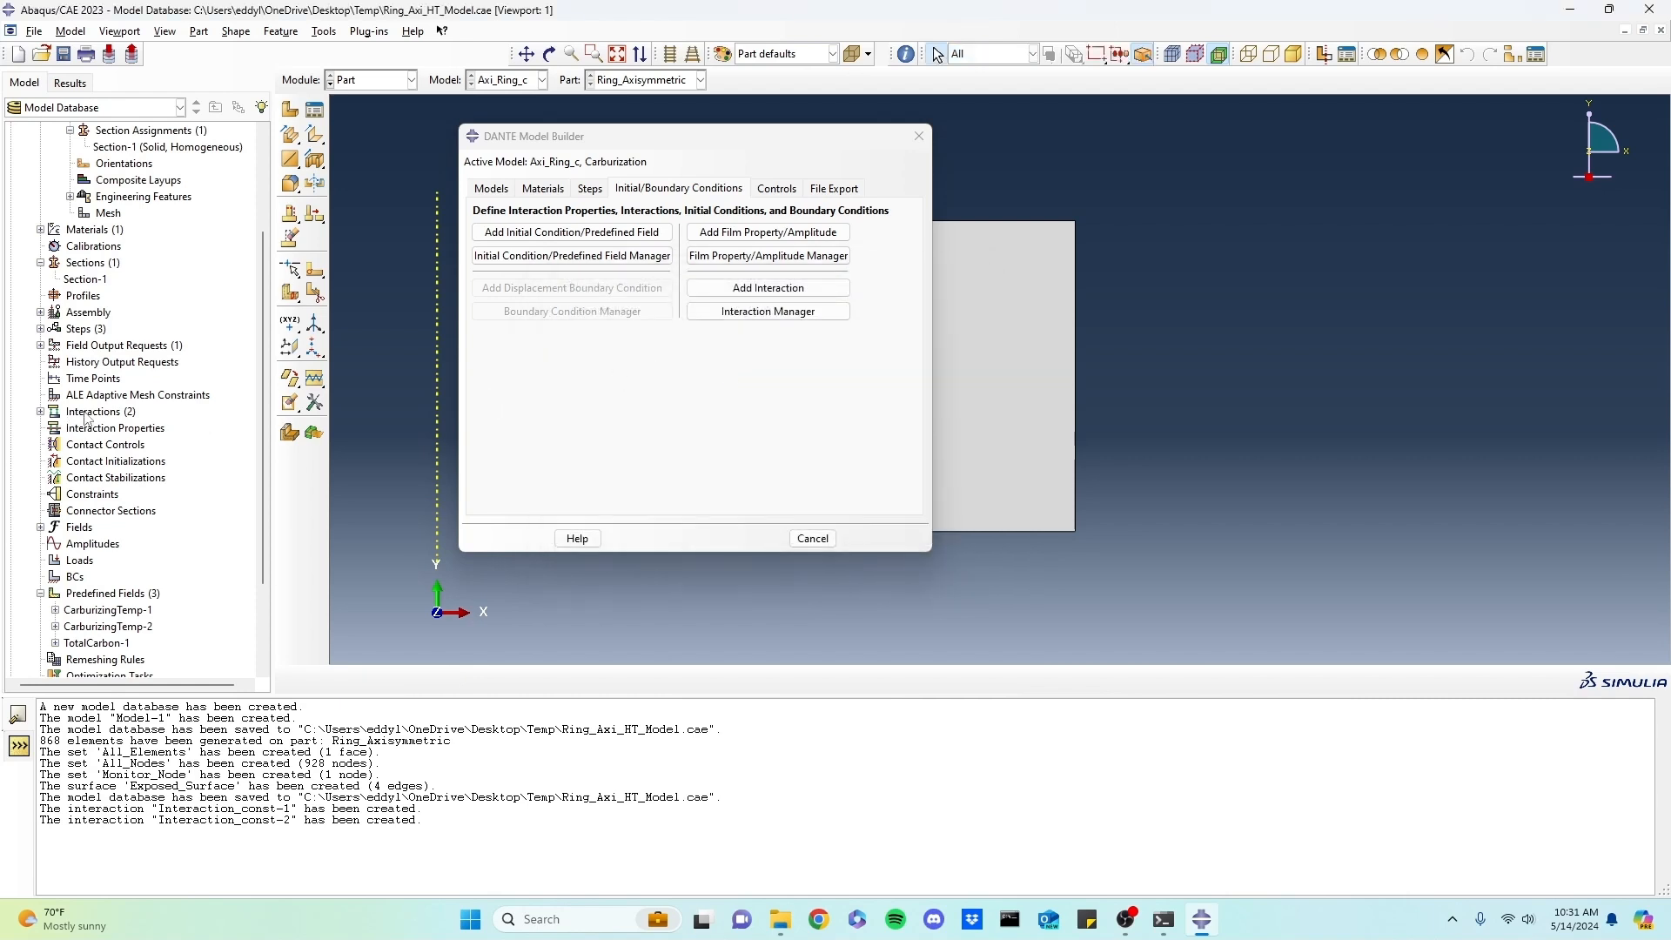
- Check the film coefficient and sink temperature of both carburization interactions in the model tree
left_click(40, 411)
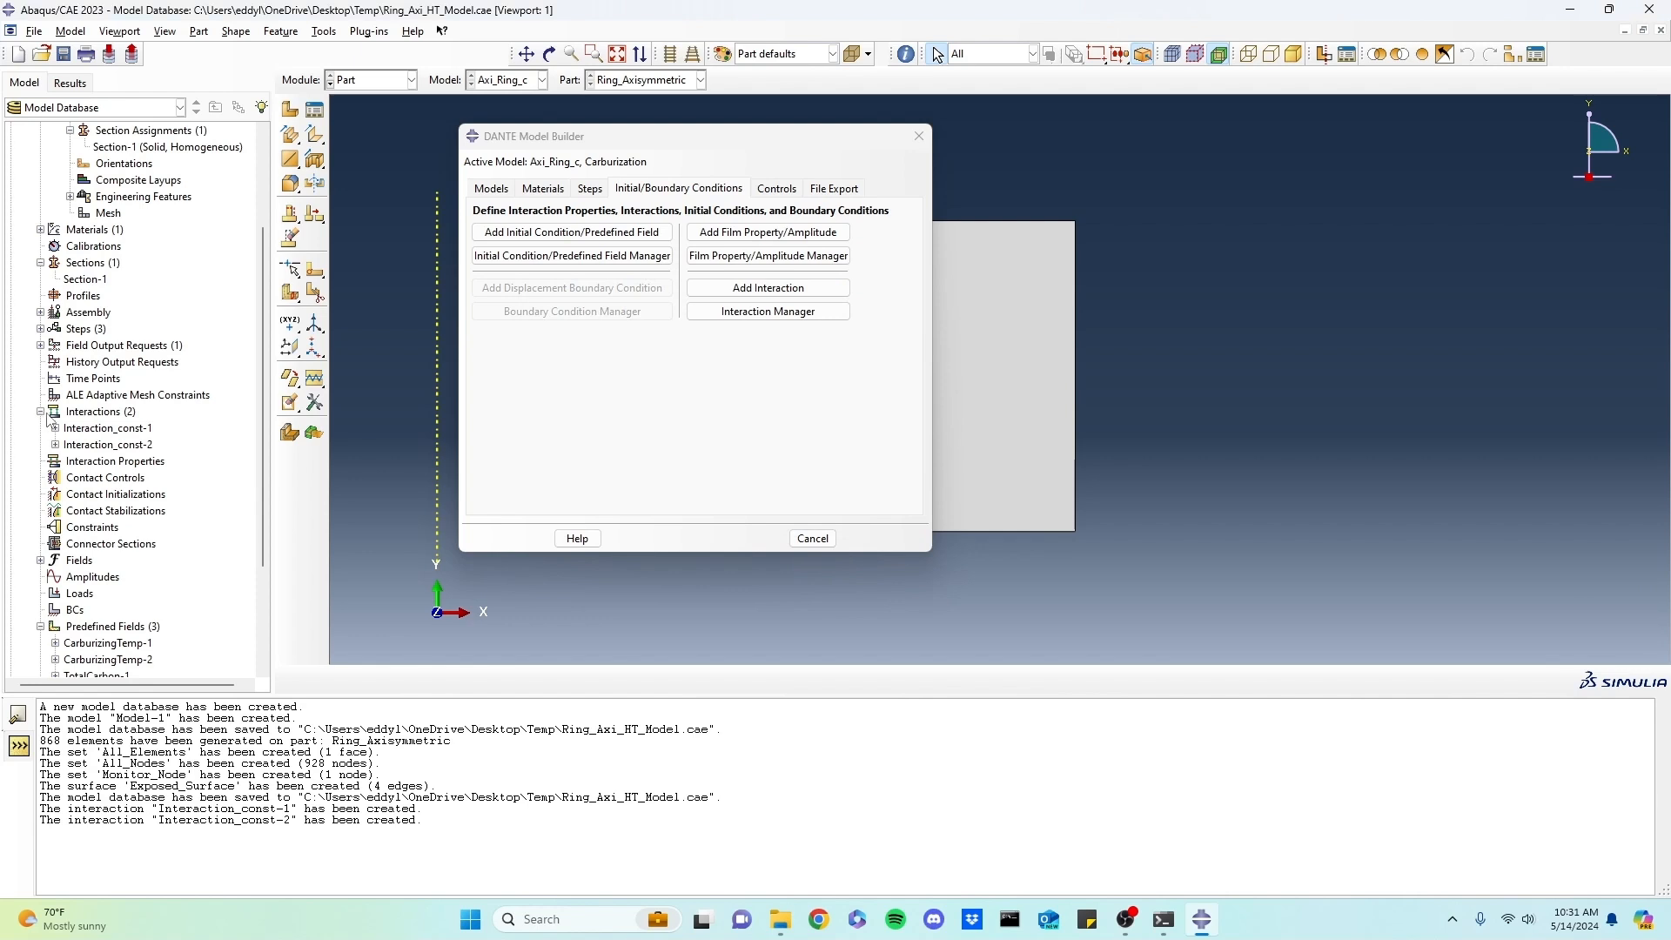
double_click(131, 429)
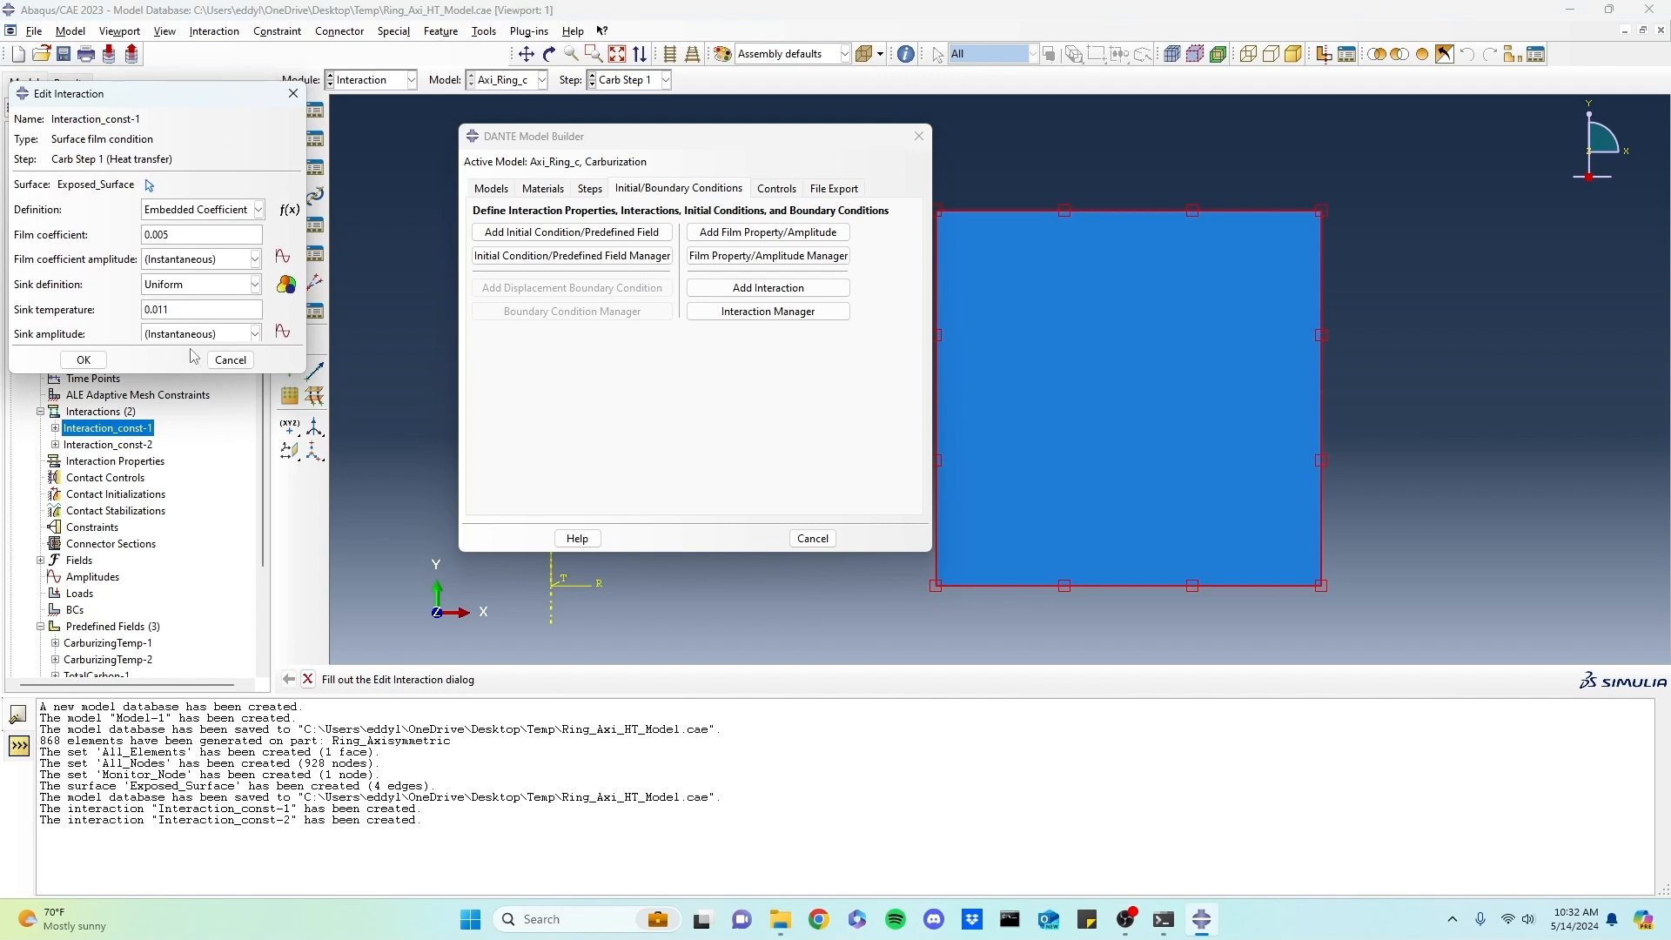
mouse_move(175, 232)
left_mouse_down()
mouse_move(143, 234)
mouse_move(173, 232)
left_mouse_up()
left_click_drag(179, 310, 133, 299)
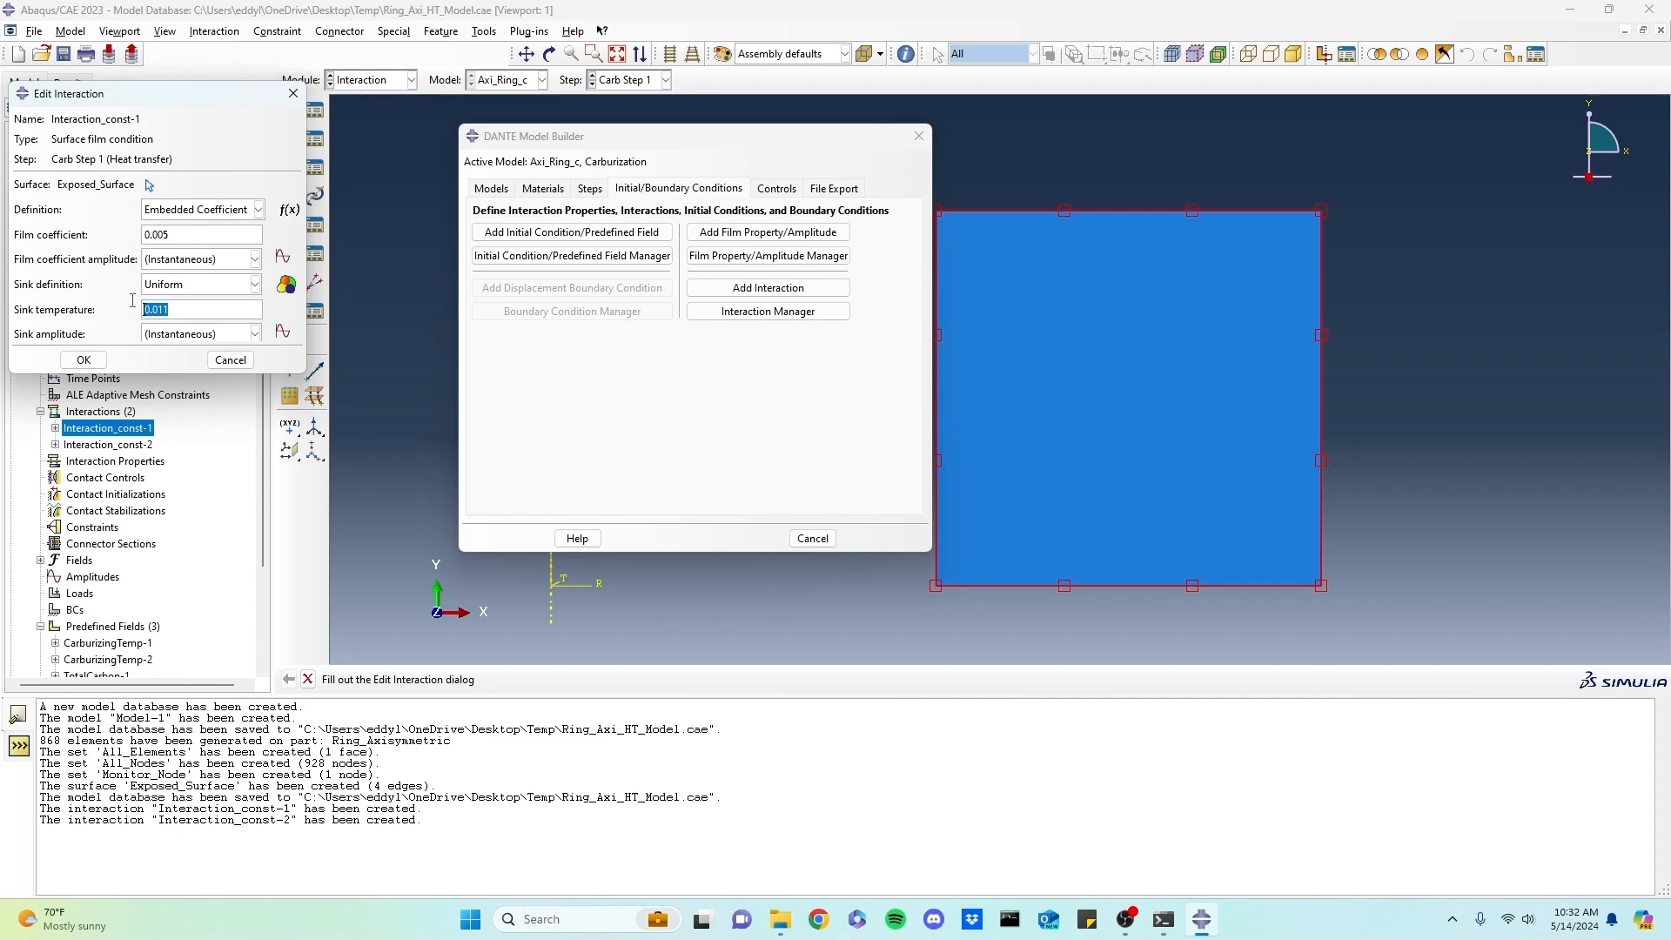
left_click(84, 359)
double_click(111, 444)
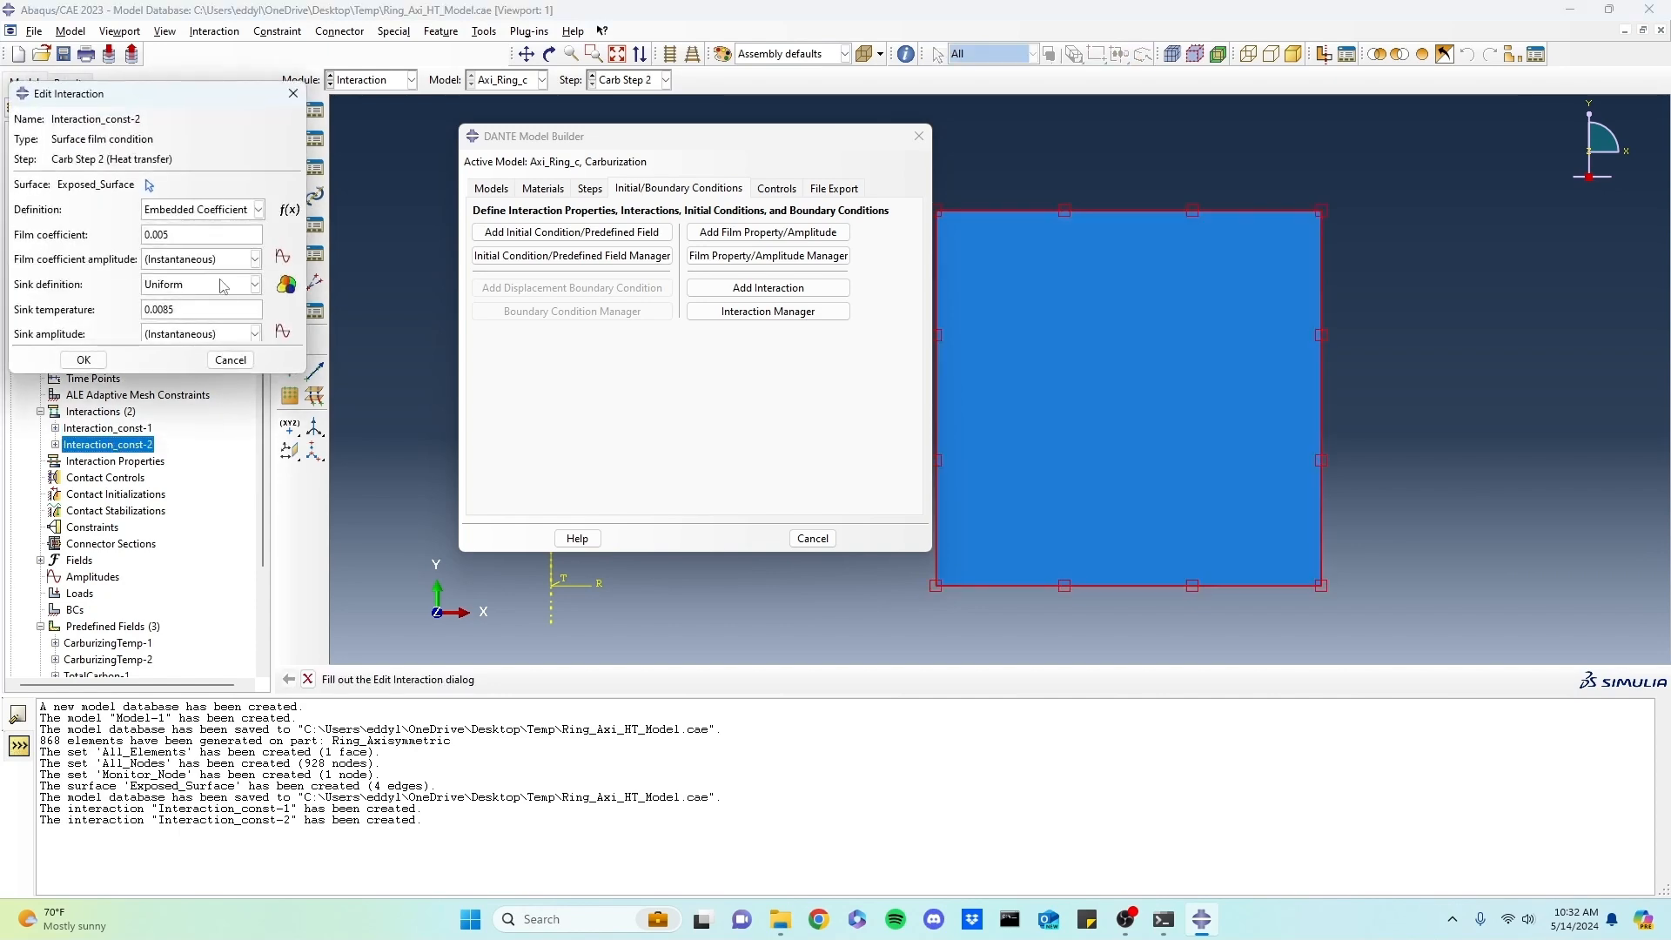
left_click_drag(182, 310, 131, 311)
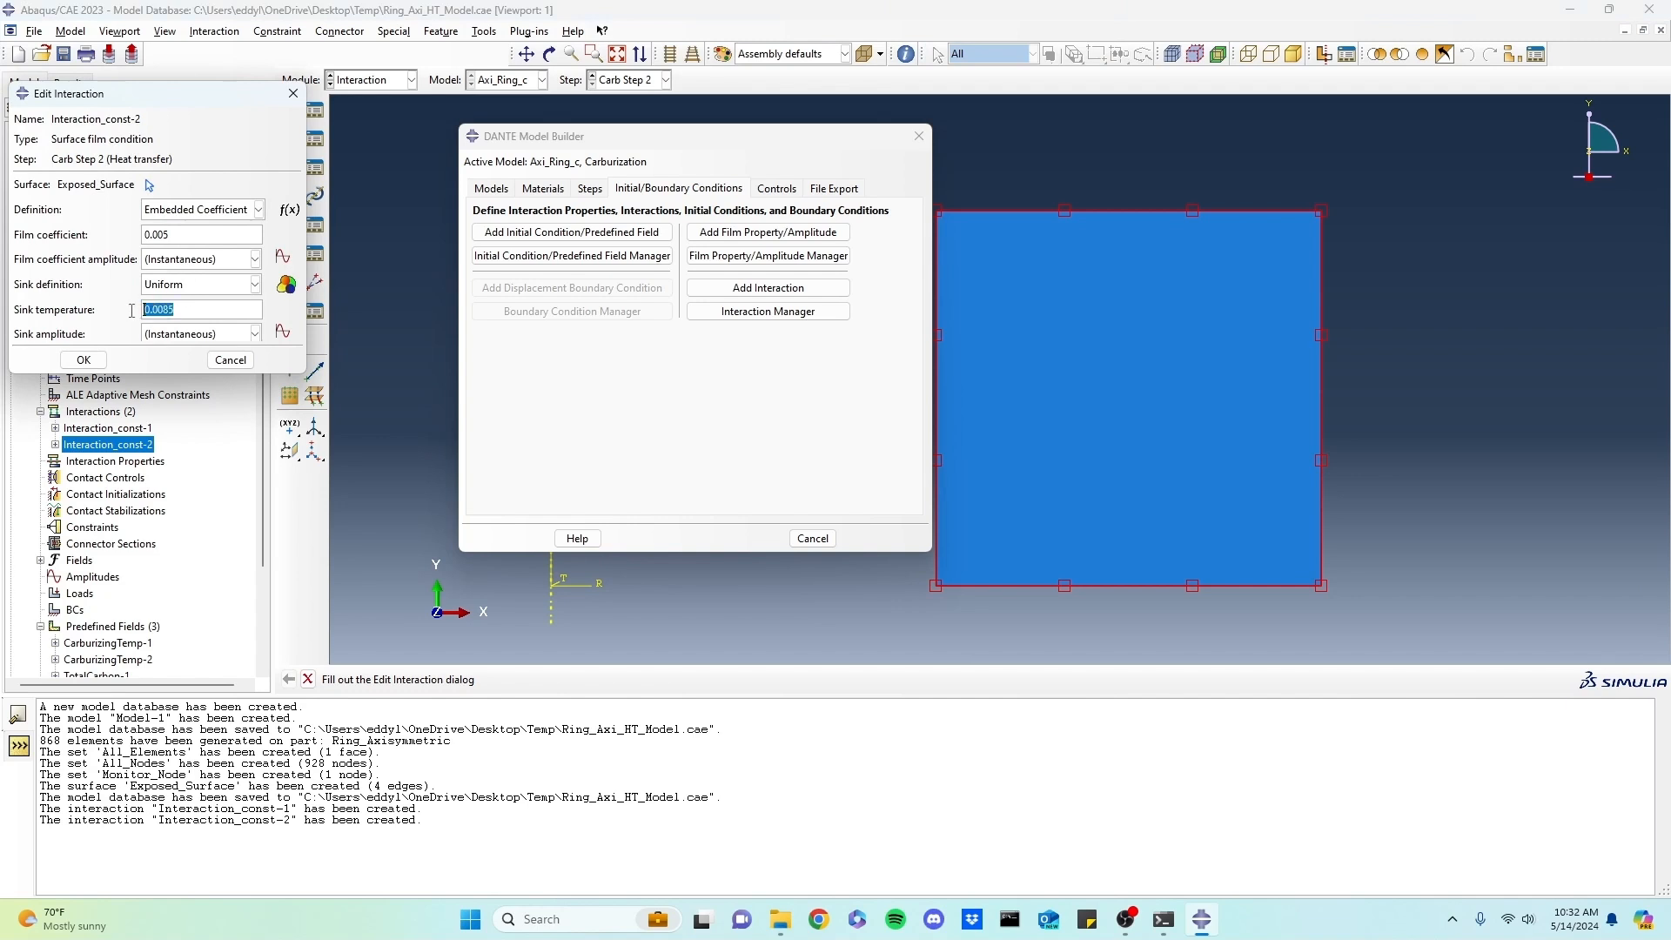
left_click(84, 360)
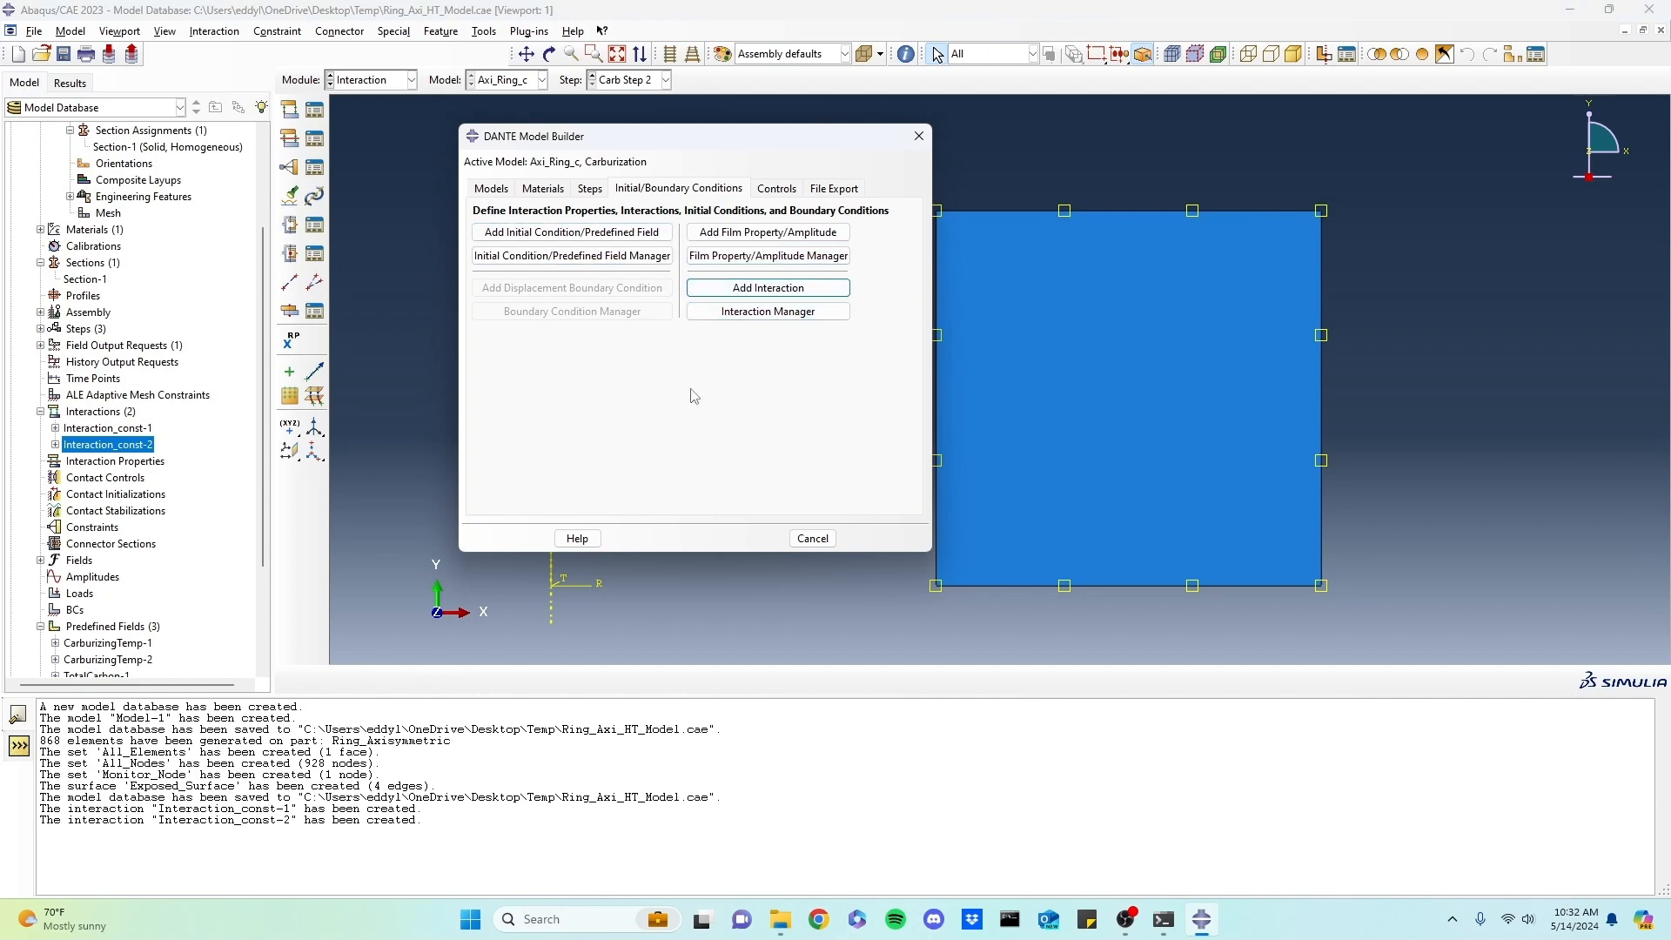
- Save the model database and submit the Axi_Ring_c carburization job from the DANTE Model Builder with 1 CPU
left_click(64, 54)
left_click(489, 187)
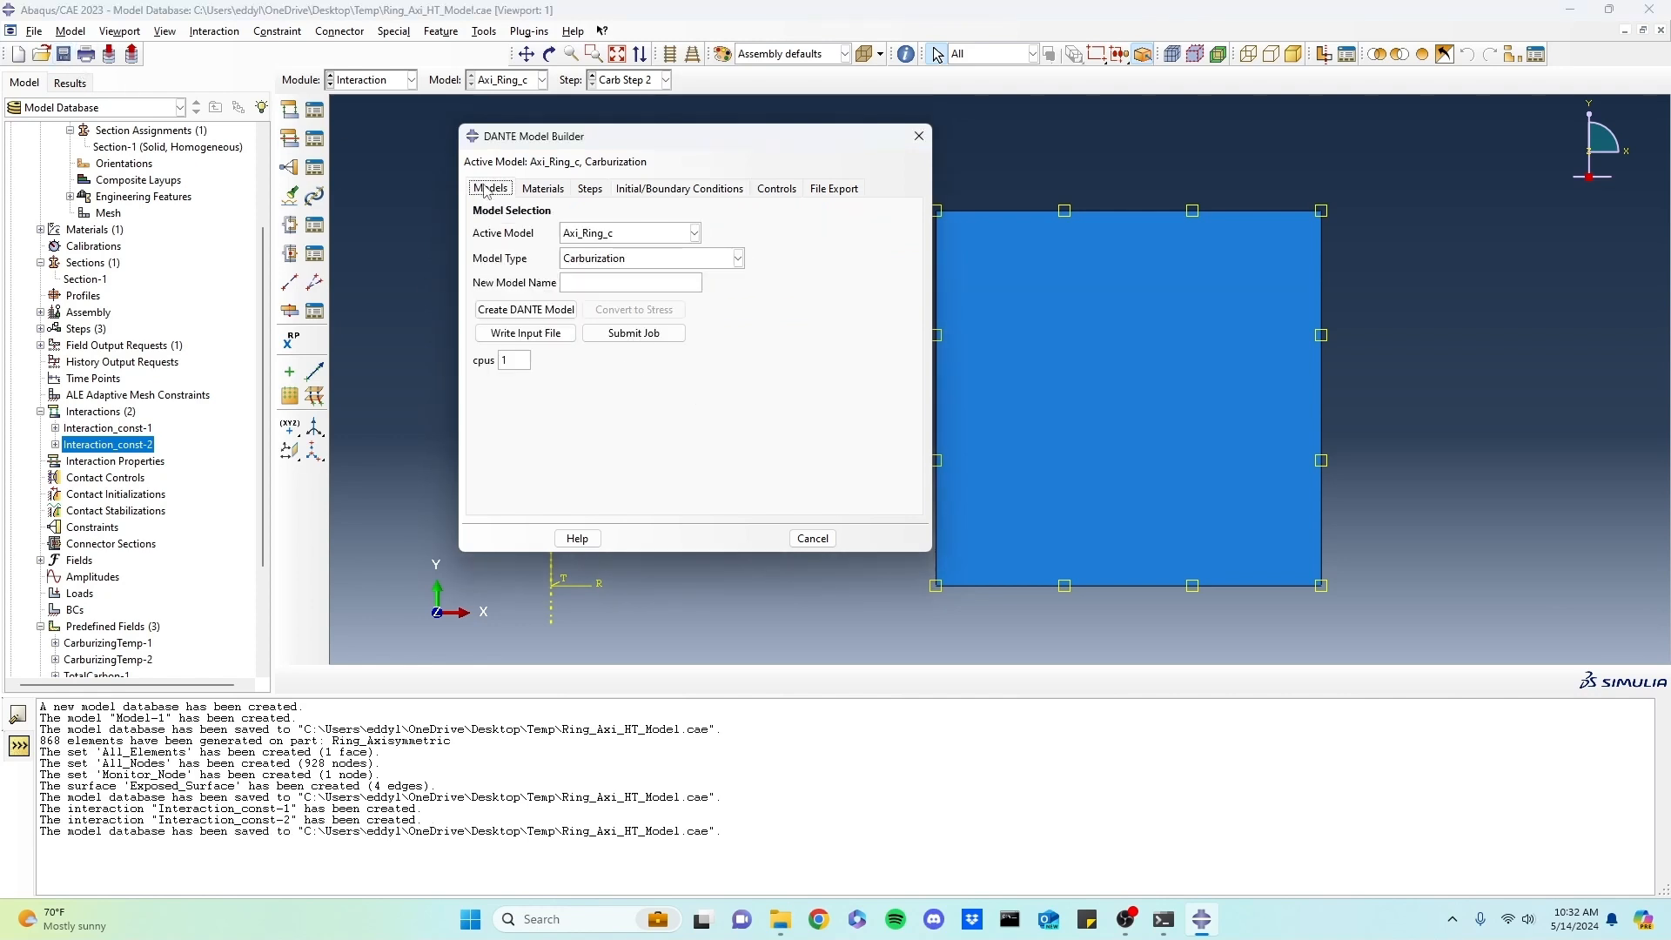
left_click(645, 333)
left_click(643, 369)
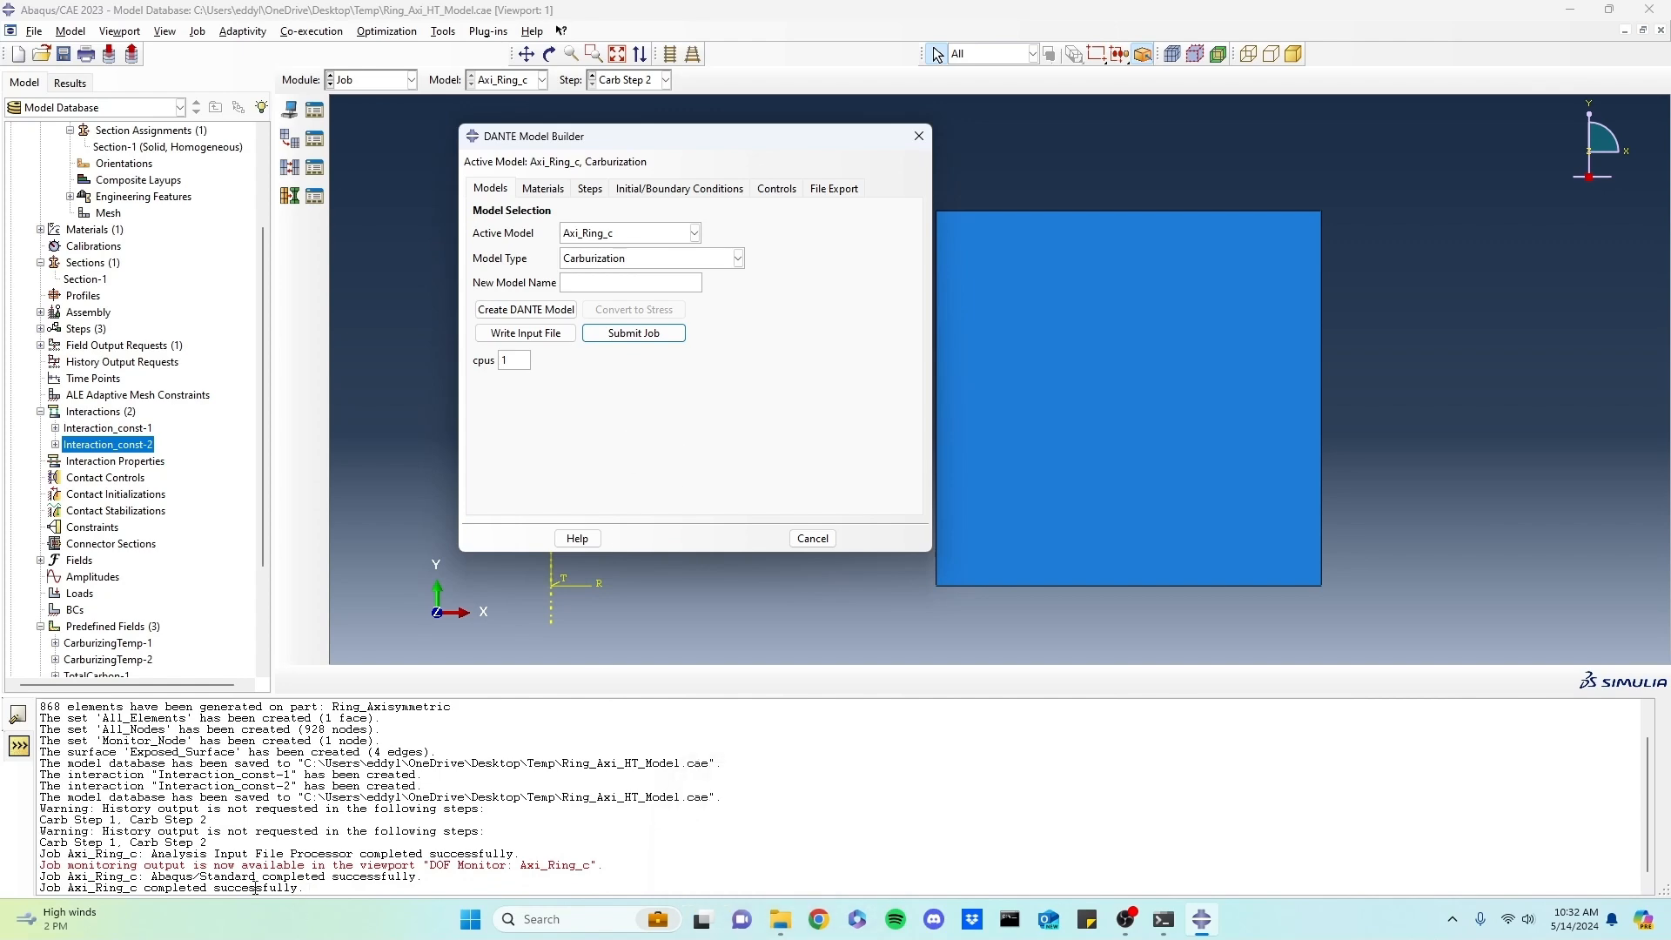
- Switch to File Explorer and open the job's status file Axi_Ring_c.sta from the Temp folder
left_click(780, 919)
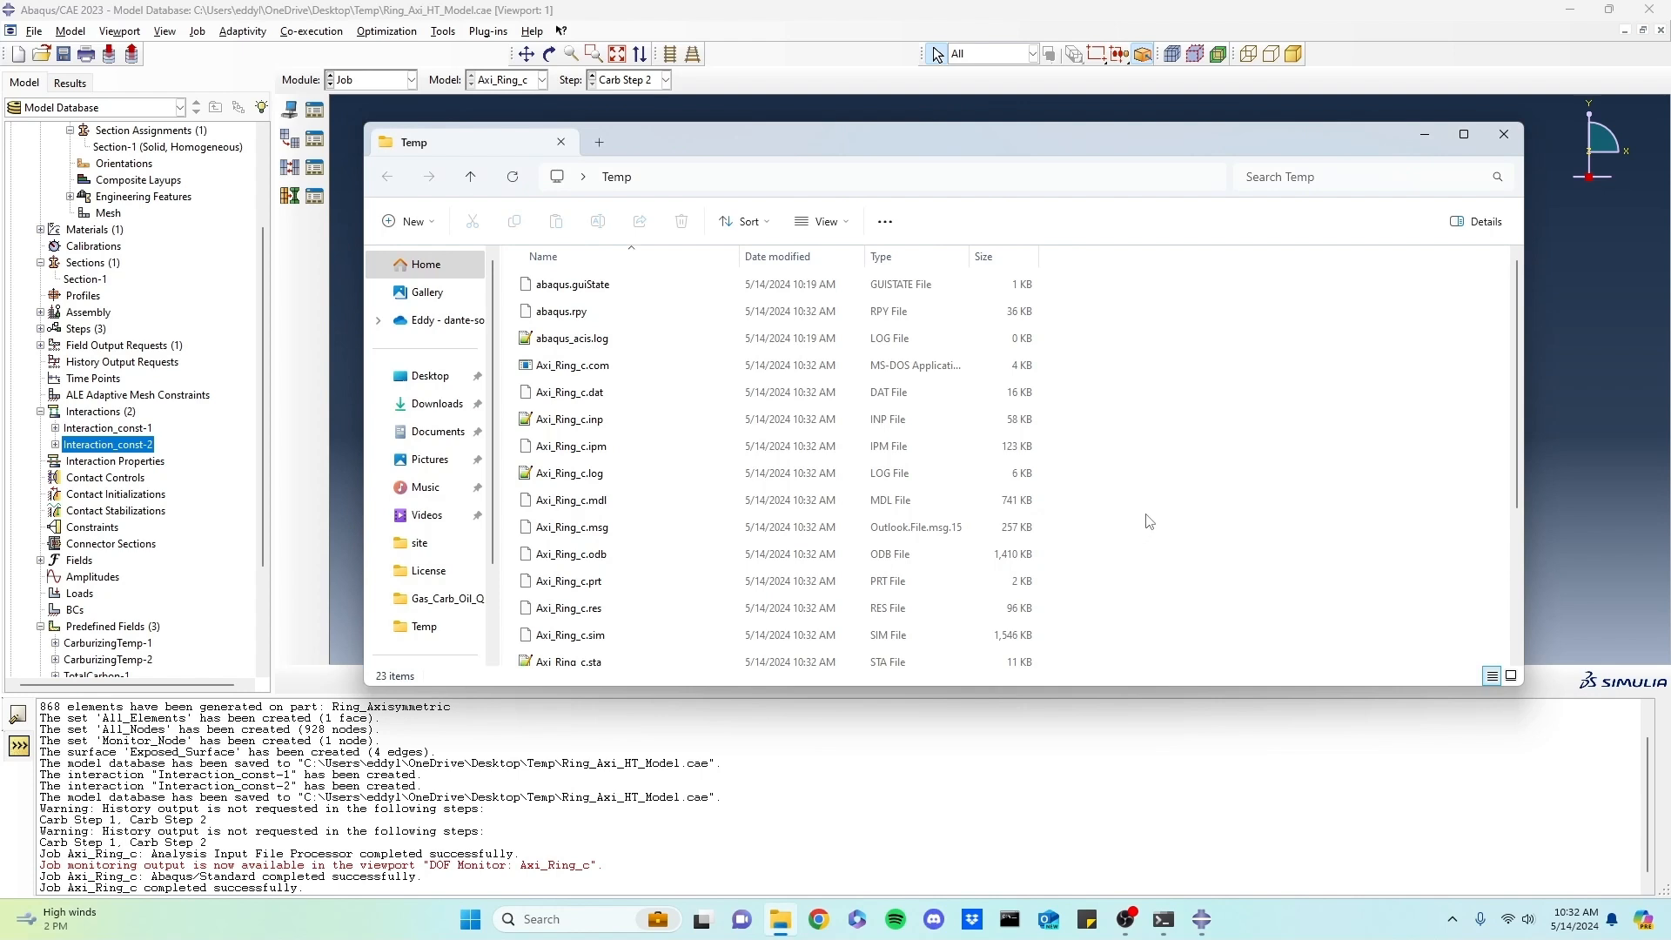
scroll(601, 436, "down", 1)
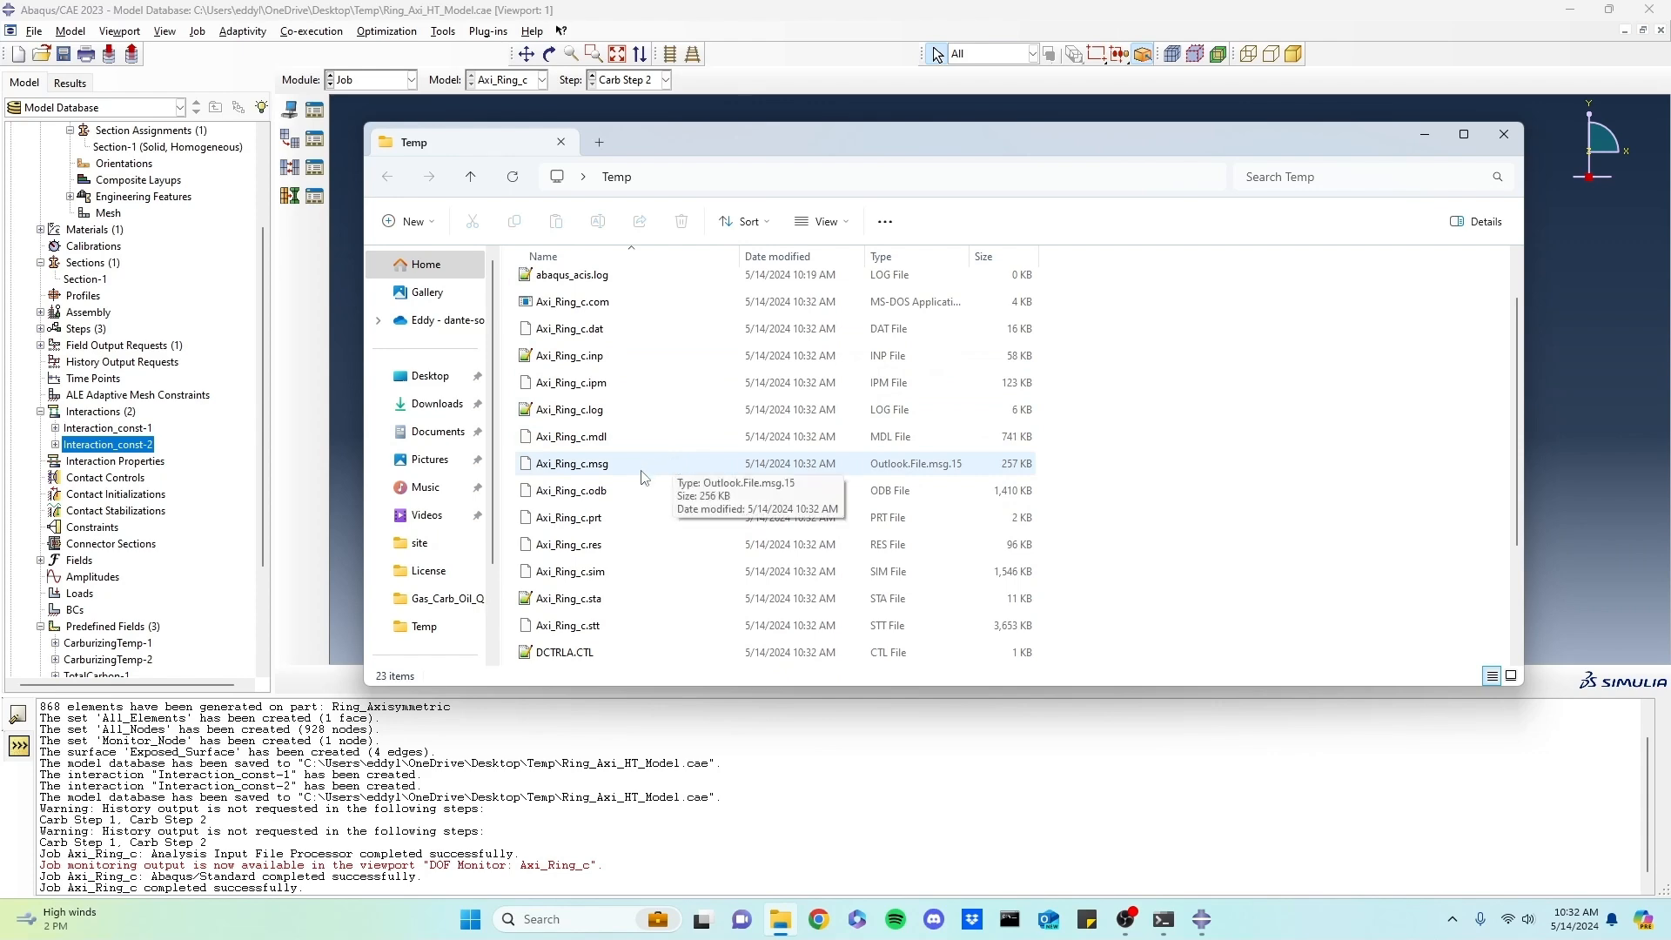
double_click(608, 601)
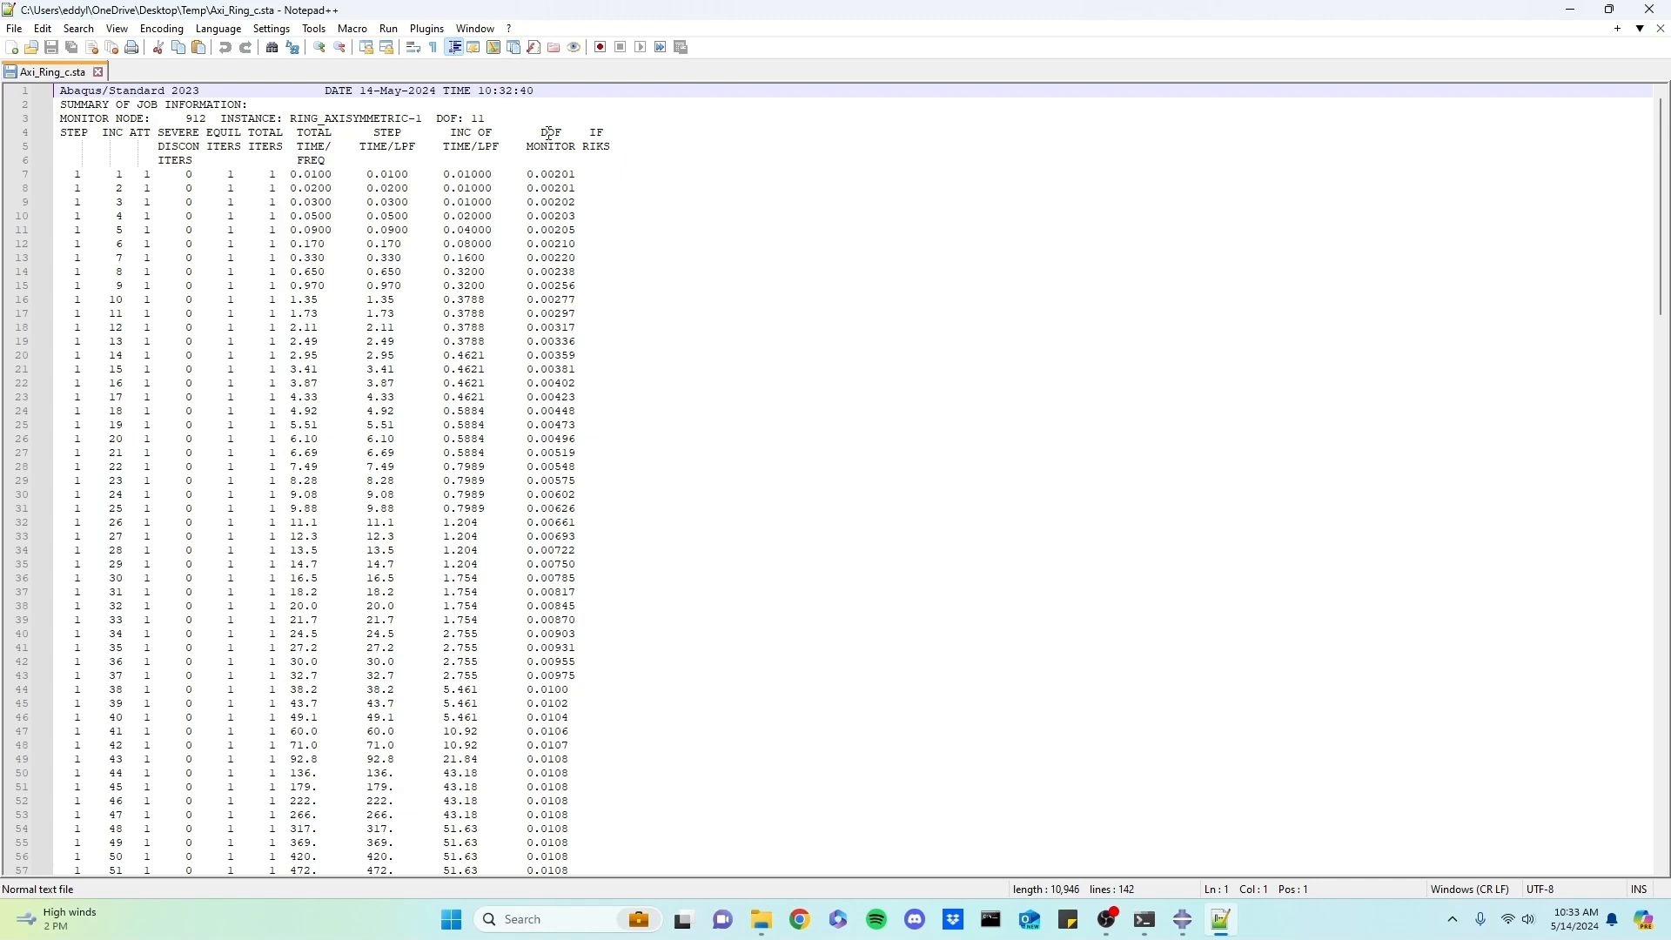
- Examine the monitored node's carbon values in the status file from the first increment through the end of step 1
mouse_move(578, 174)
left_mouse_down()
mouse_move(526, 174)
mouse_move(577, 174)
left_mouse_up()
left_click(526, 174)
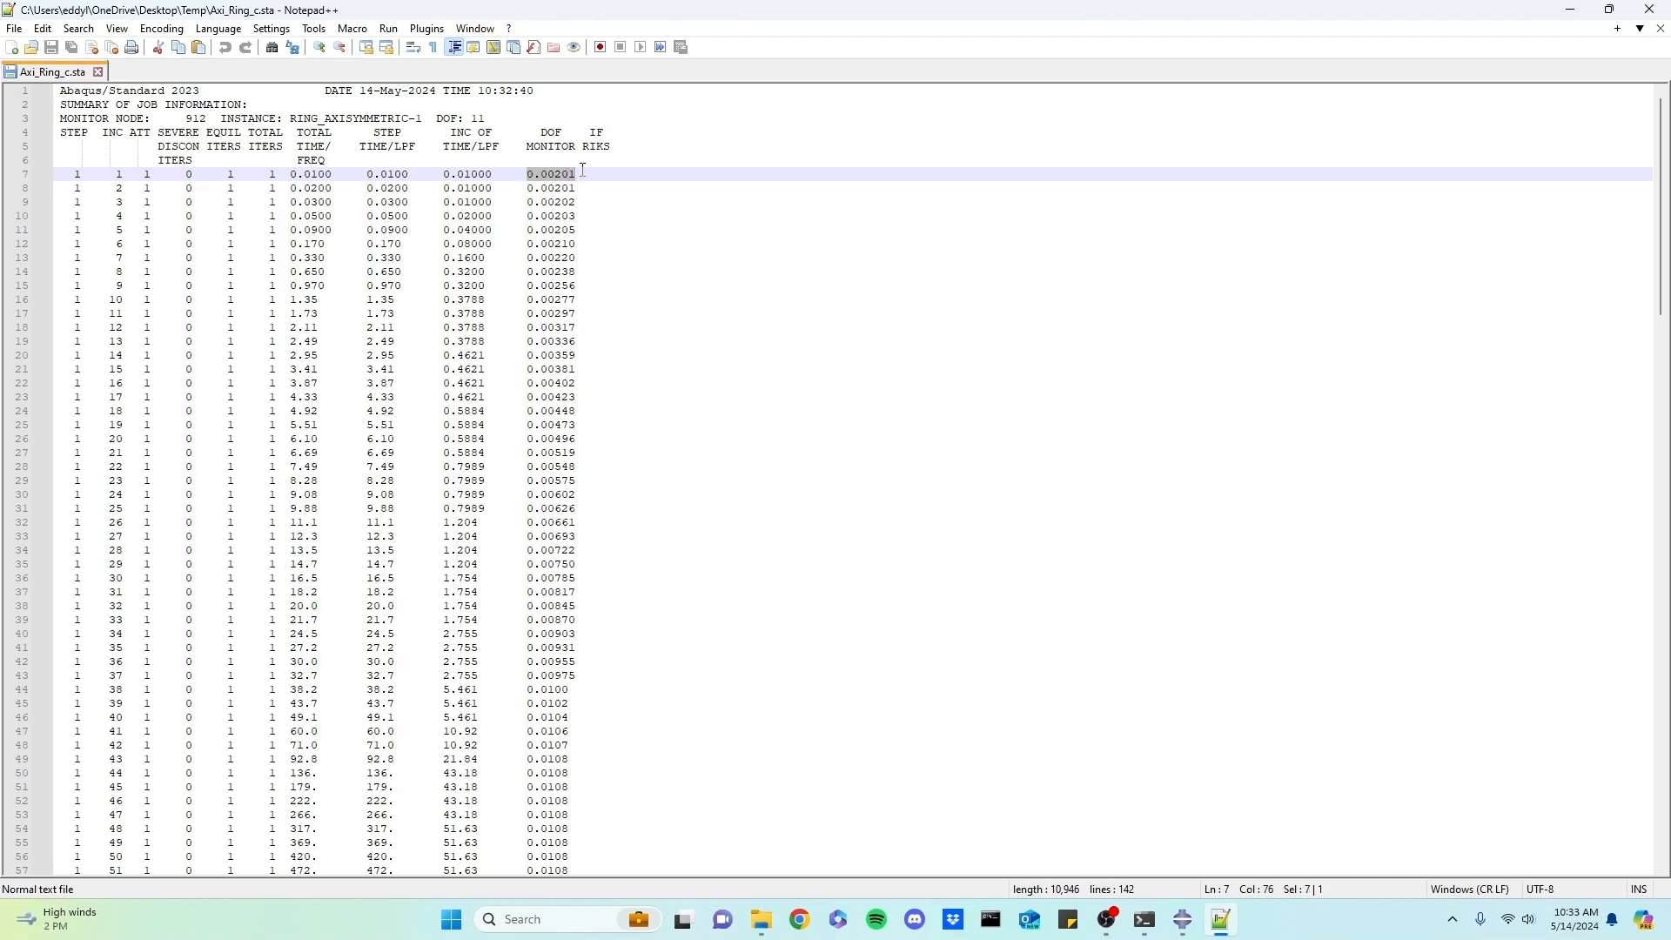
left_click(584, 171)
left_click_drag(527, 174, 579, 172)
scroll(583, 190, "down", 2)
scroll(82, 693, "down", 6)
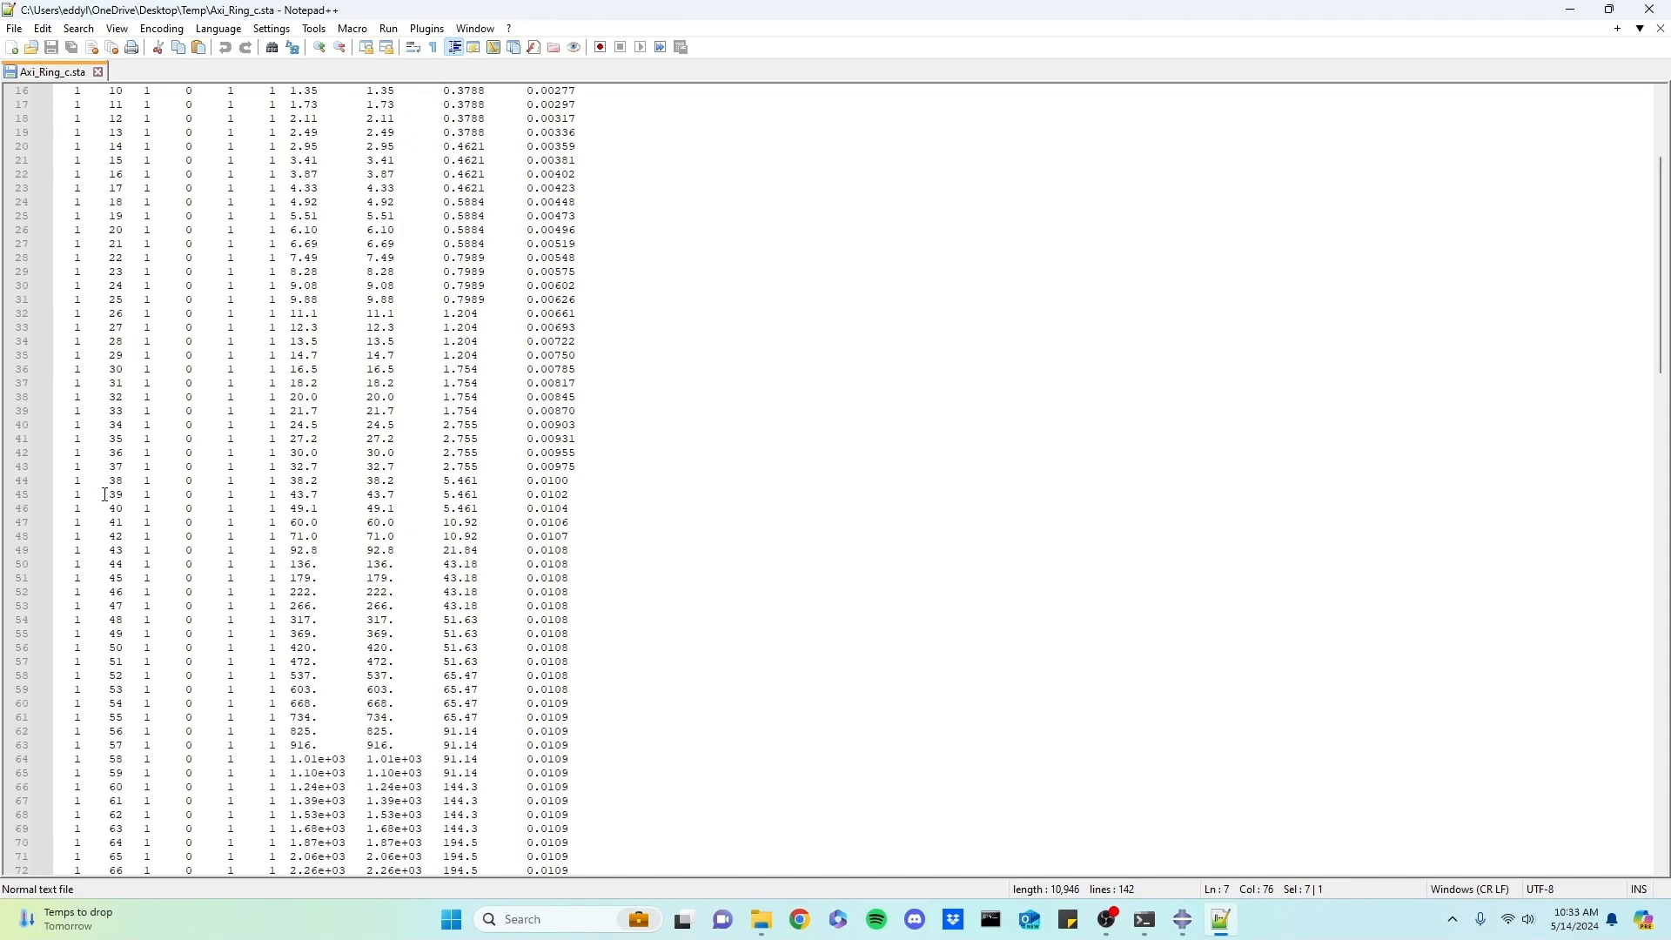
left_click(76, 494)
scroll(77, 493, "down", 17)
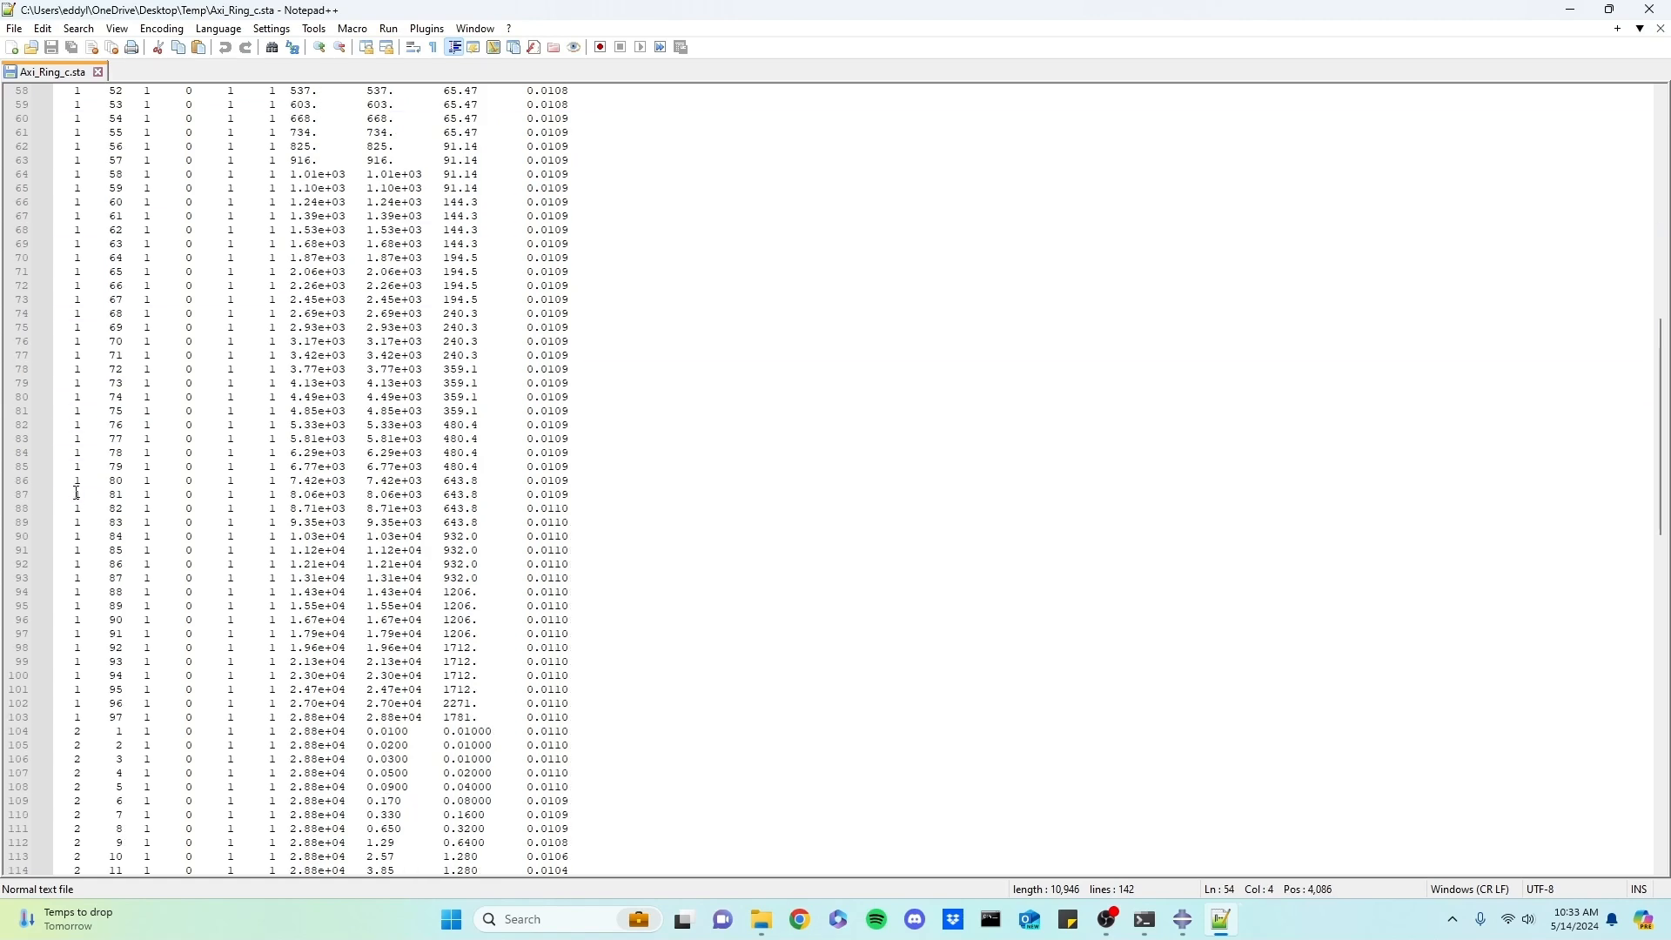
left_click_drag(75, 471, 587, 477)
left_click(587, 477)
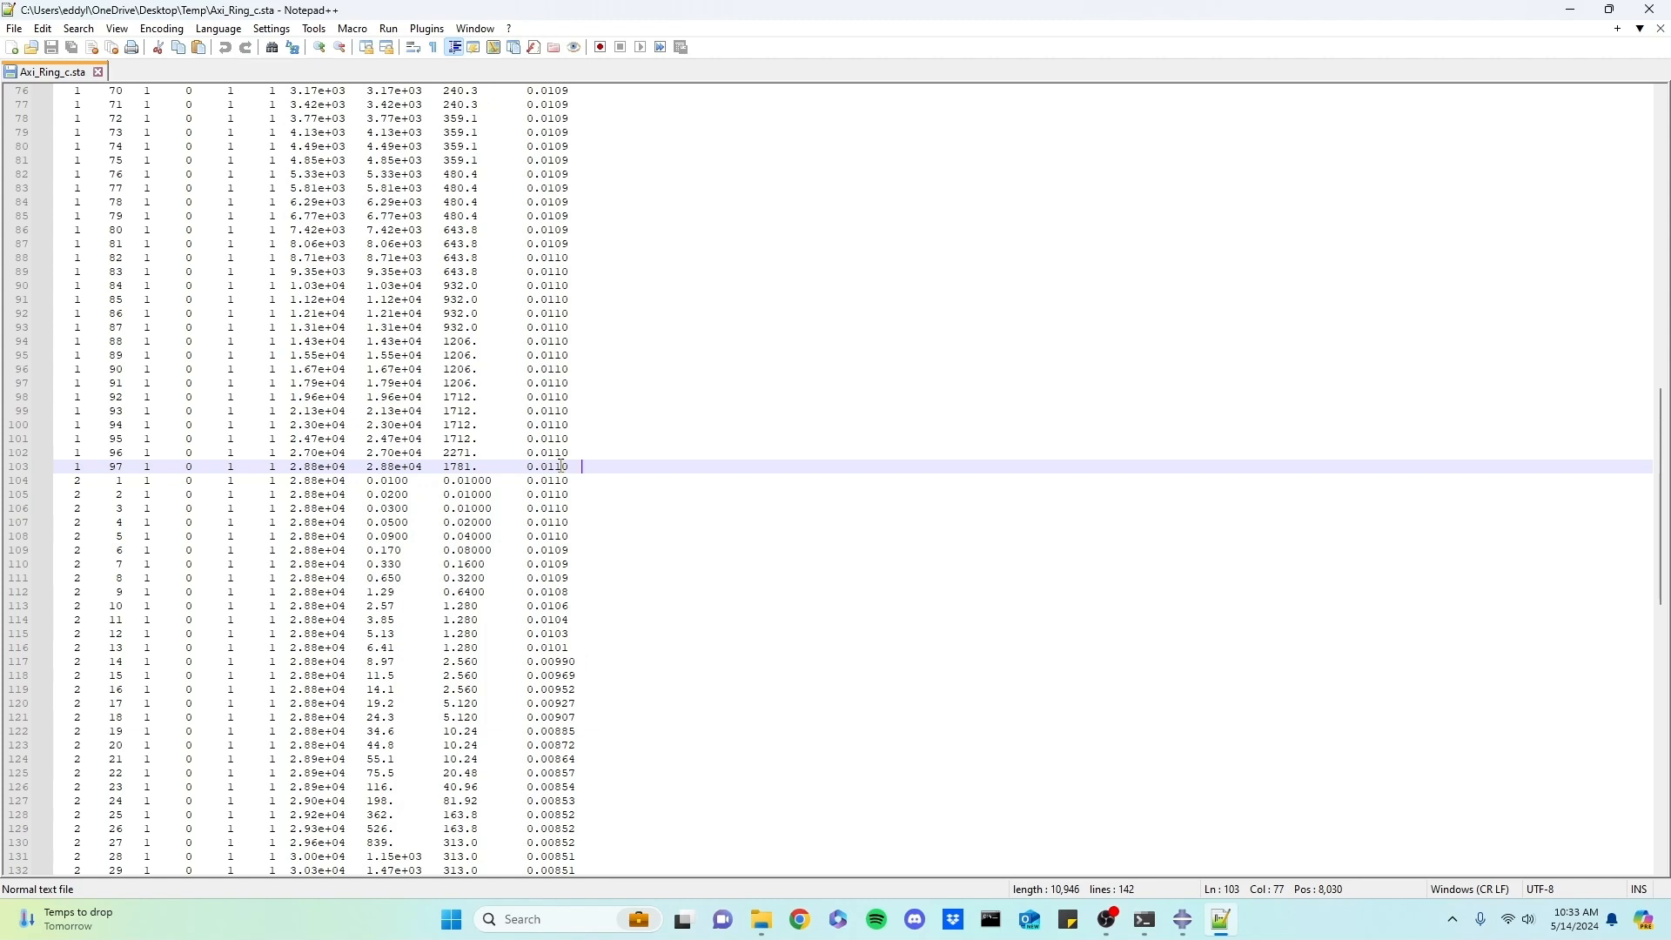
- Examine the monitored node's carbon values through step 2 to the end of the status file, and close the file
scroll(561, 466, "down", 2)
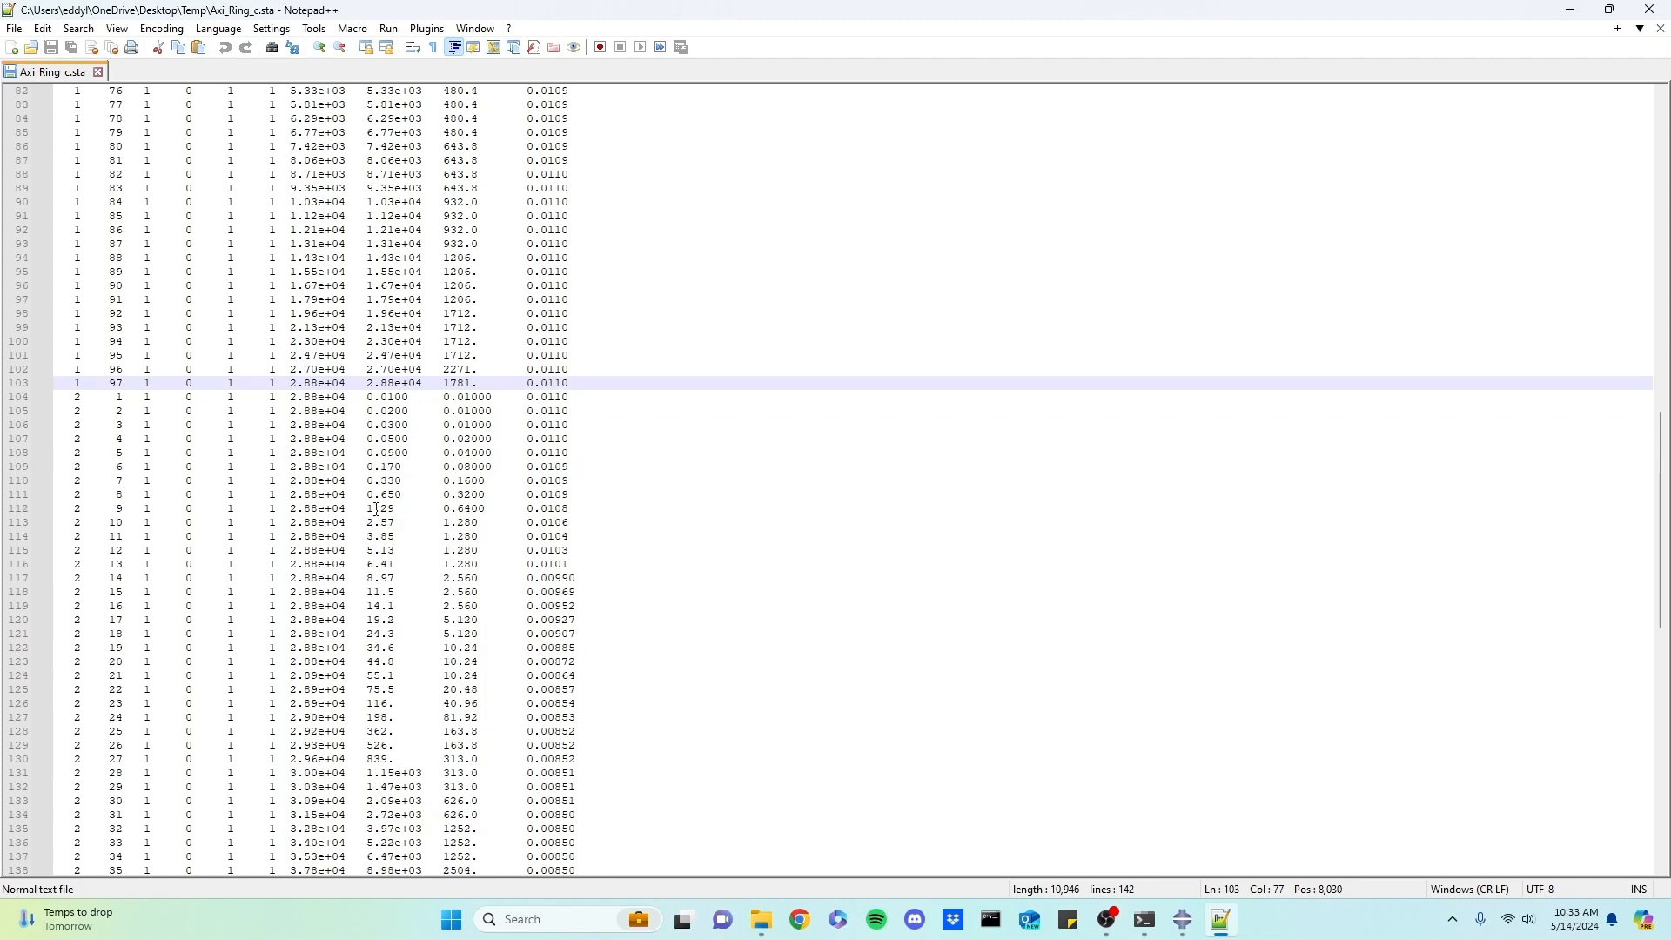
scroll(377, 509, "down", 7)
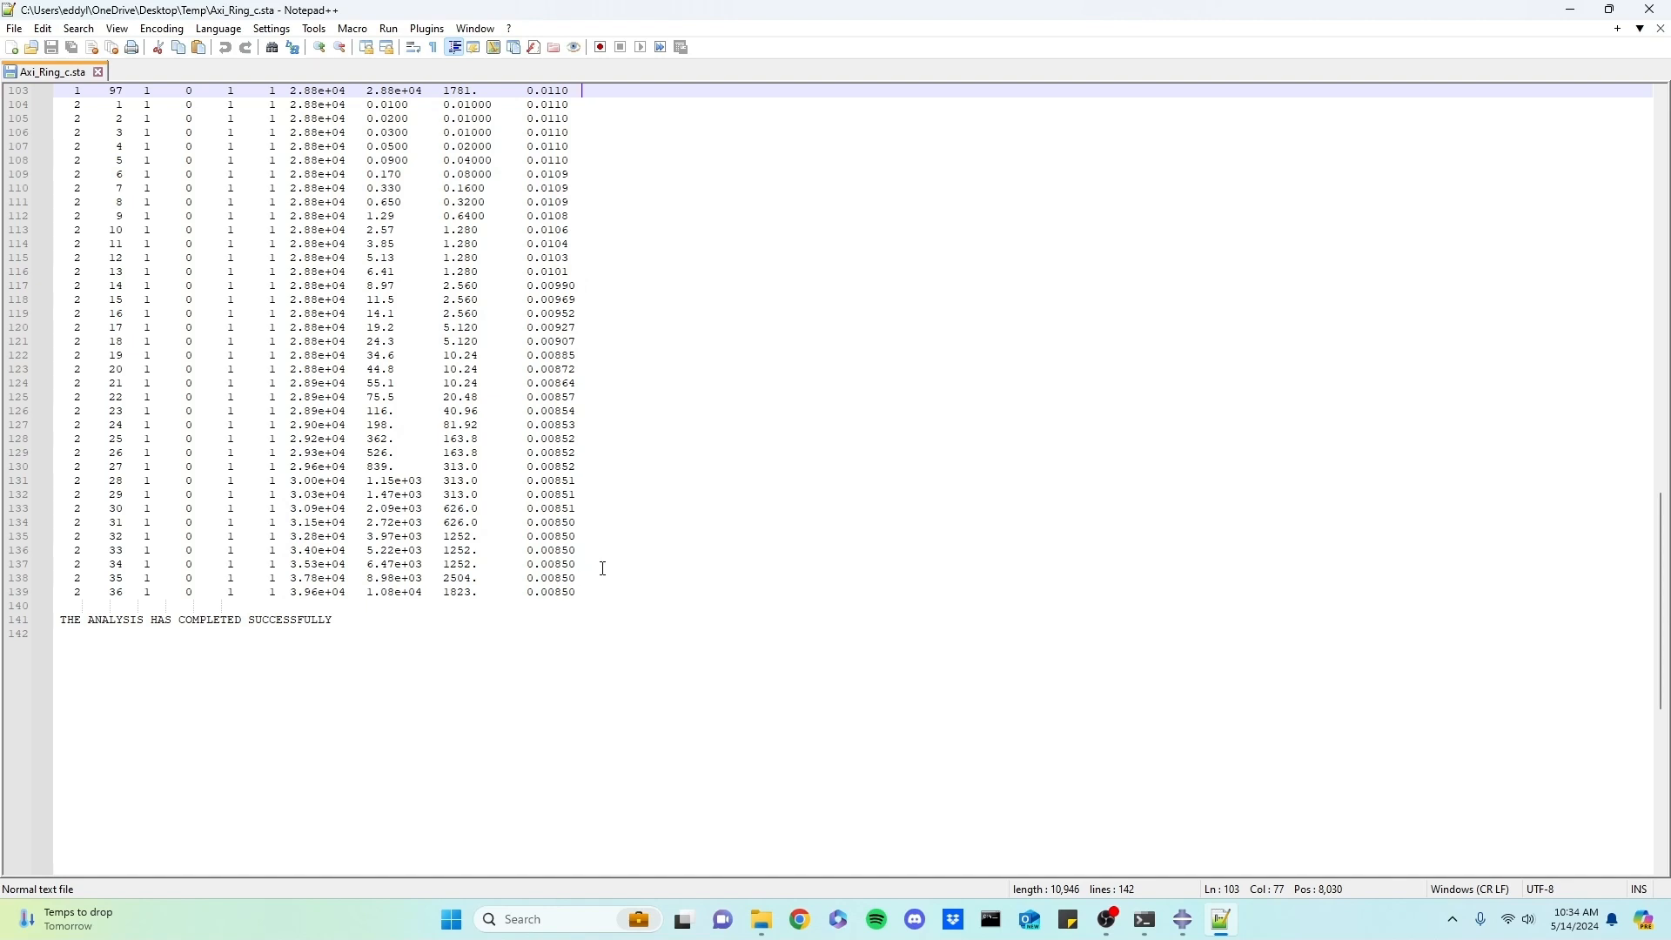
left_click(98, 72)
left_click(1665, 13)
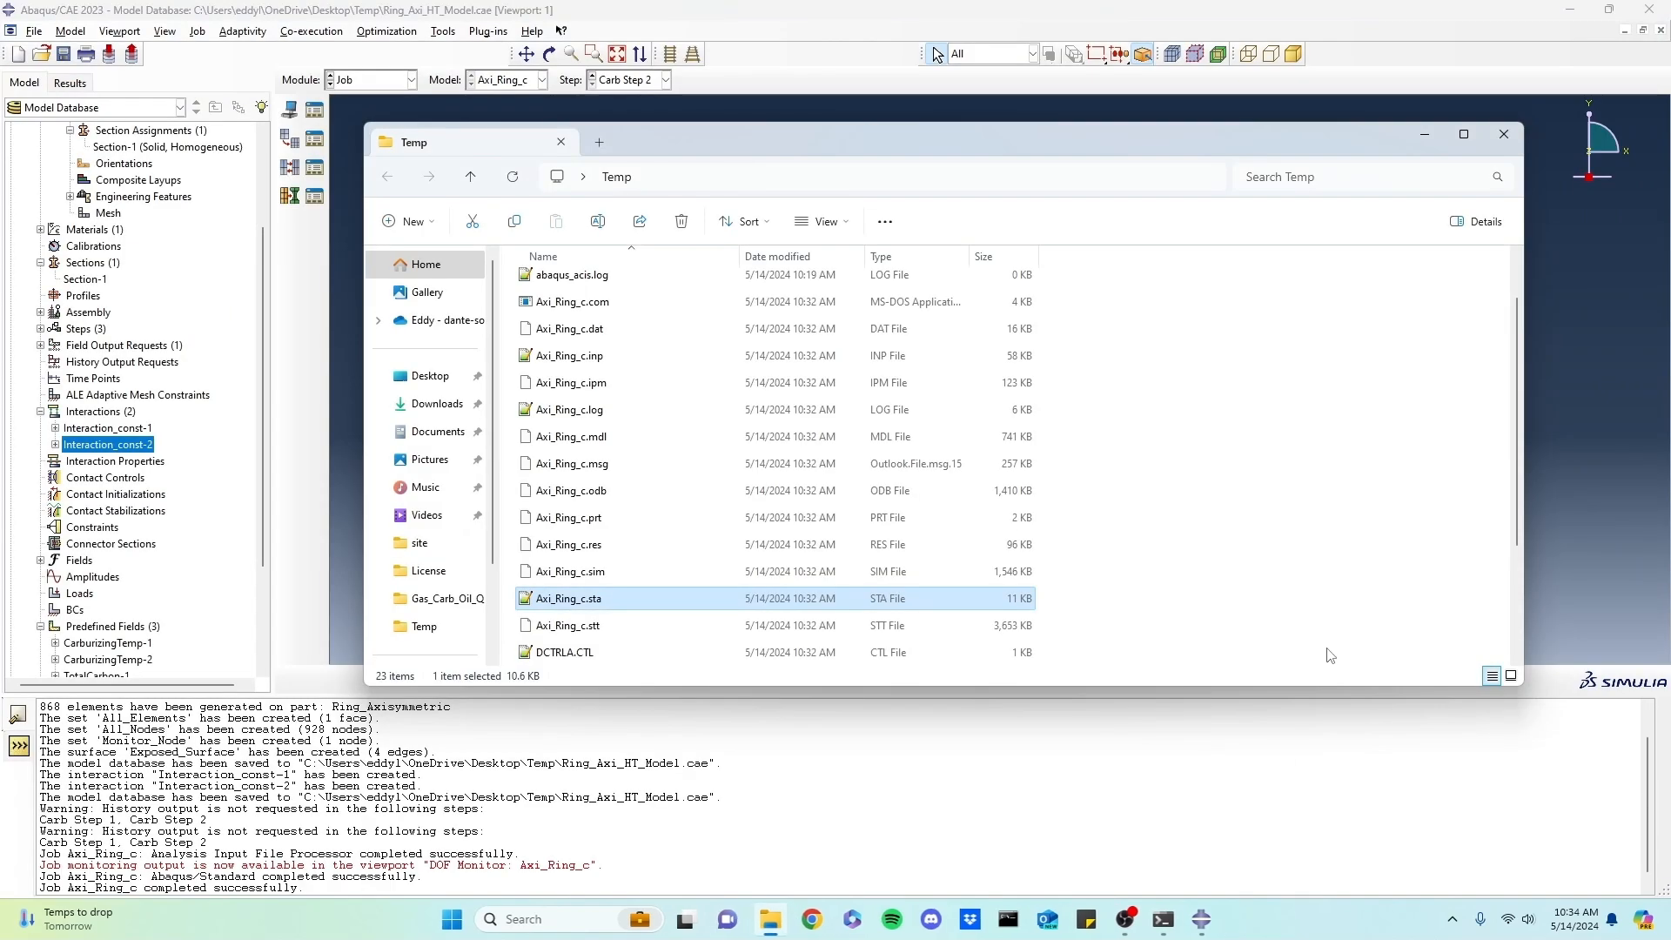
- Switch back to Abaqus/CAE, close the DANTE Model Builder and open the output database Axi_Ring_c.odb in the Visualization module
left_click(1583, 483)
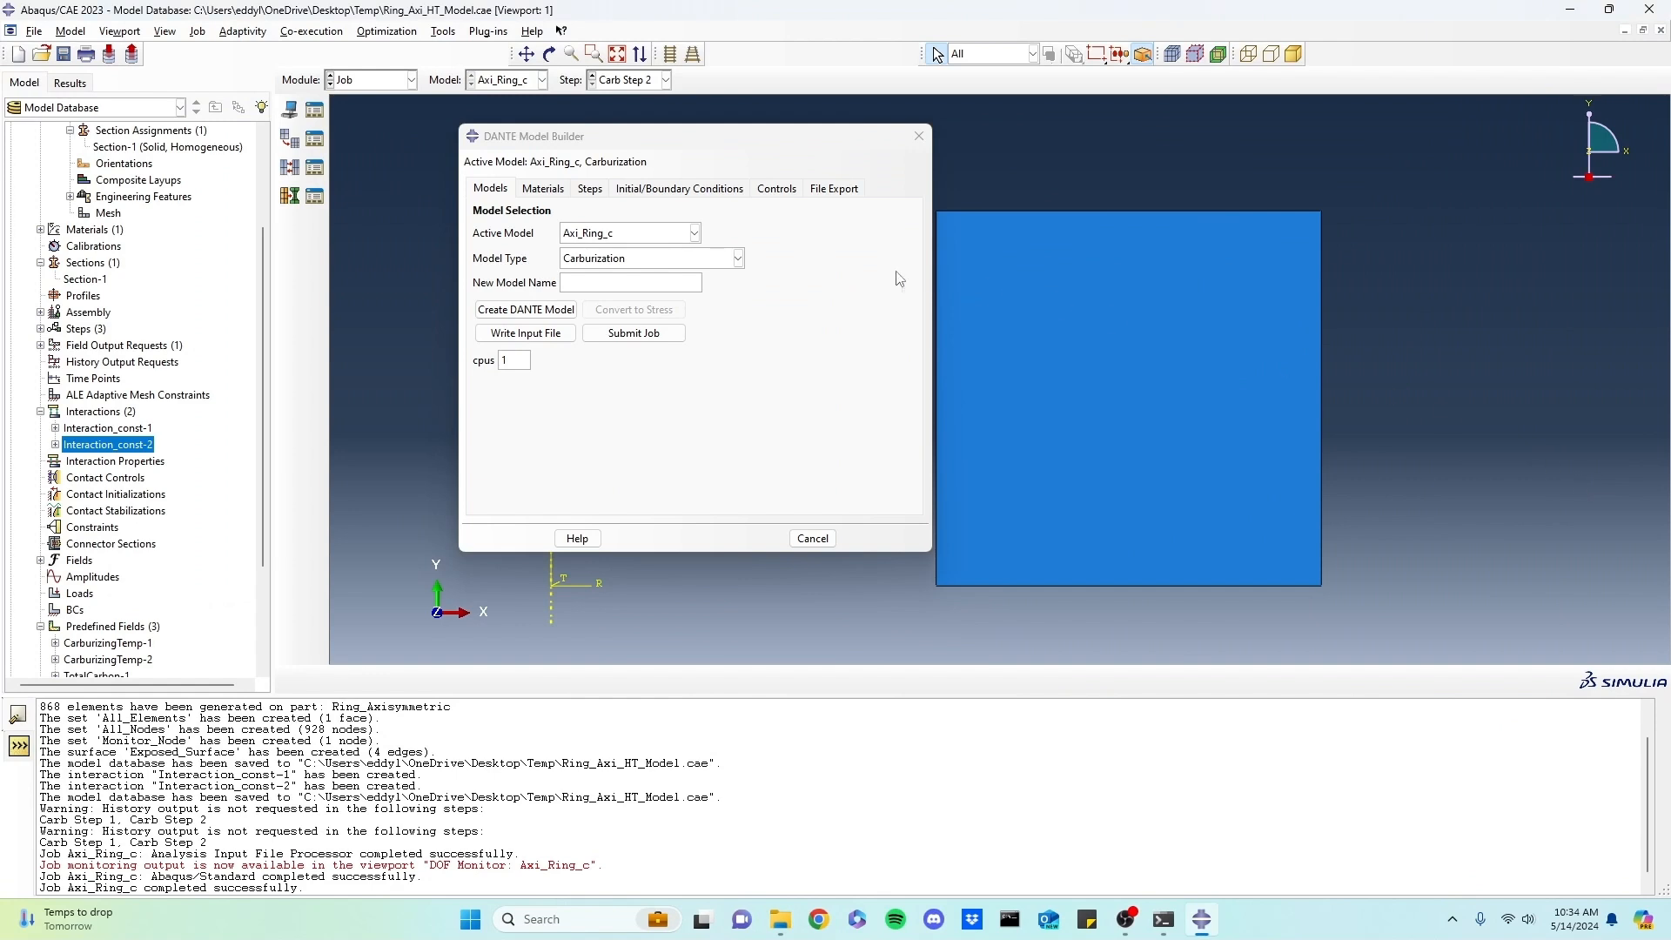
left_click(920, 138)
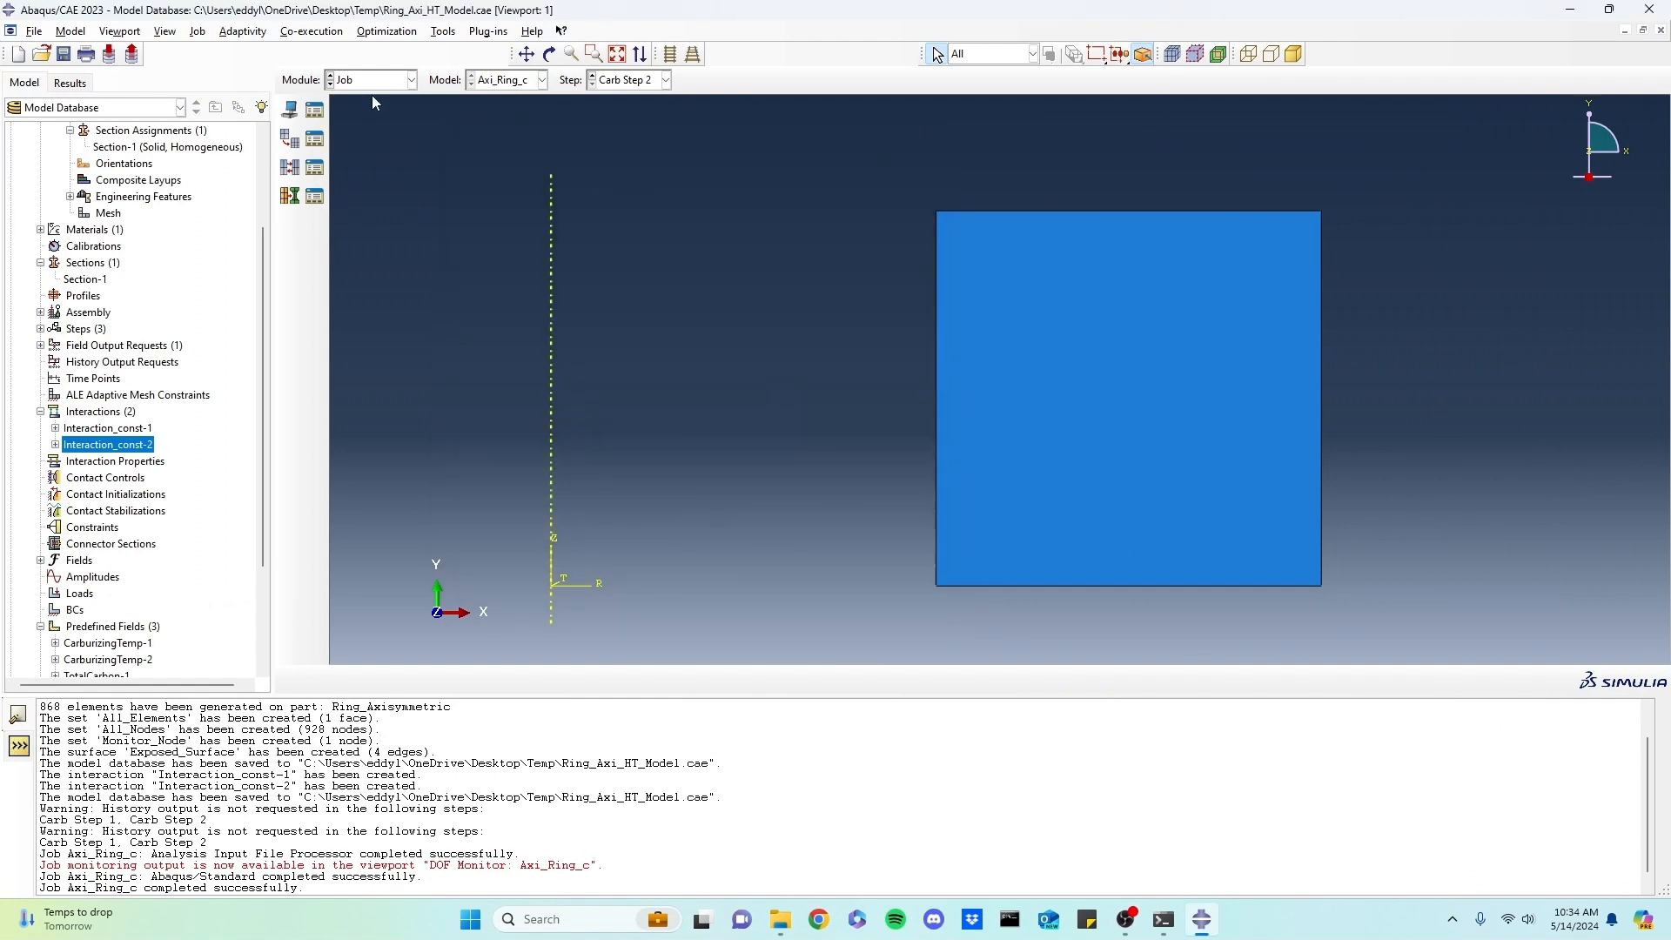
left_click(370, 85)
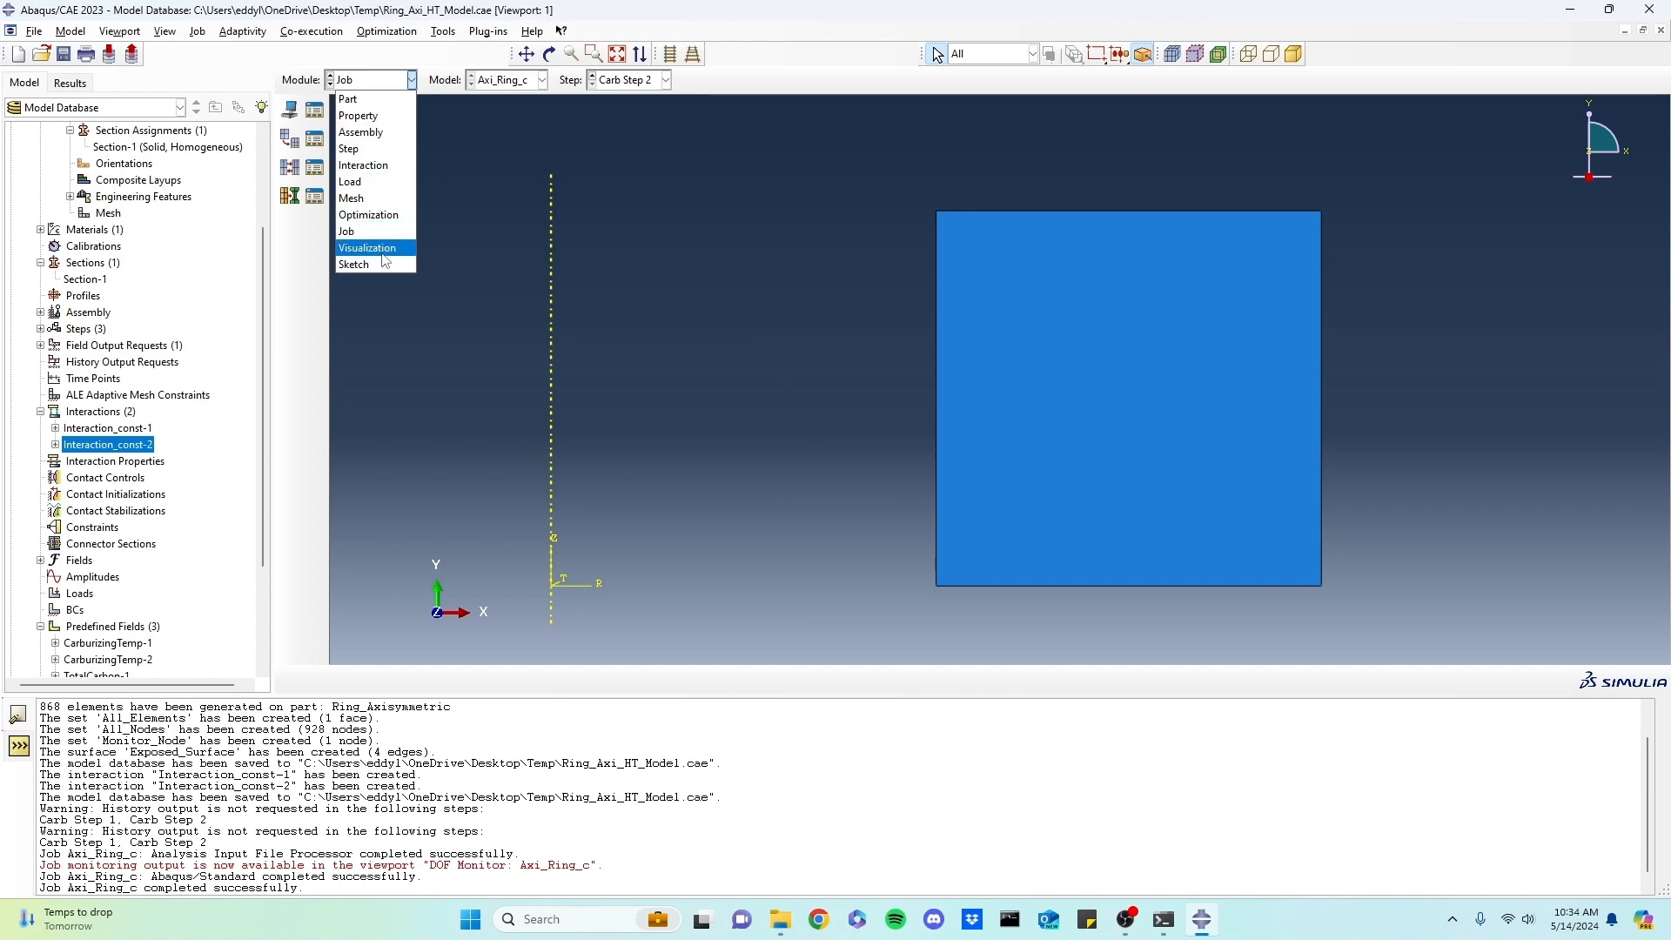
left_click(384, 251)
left_click(41, 54)
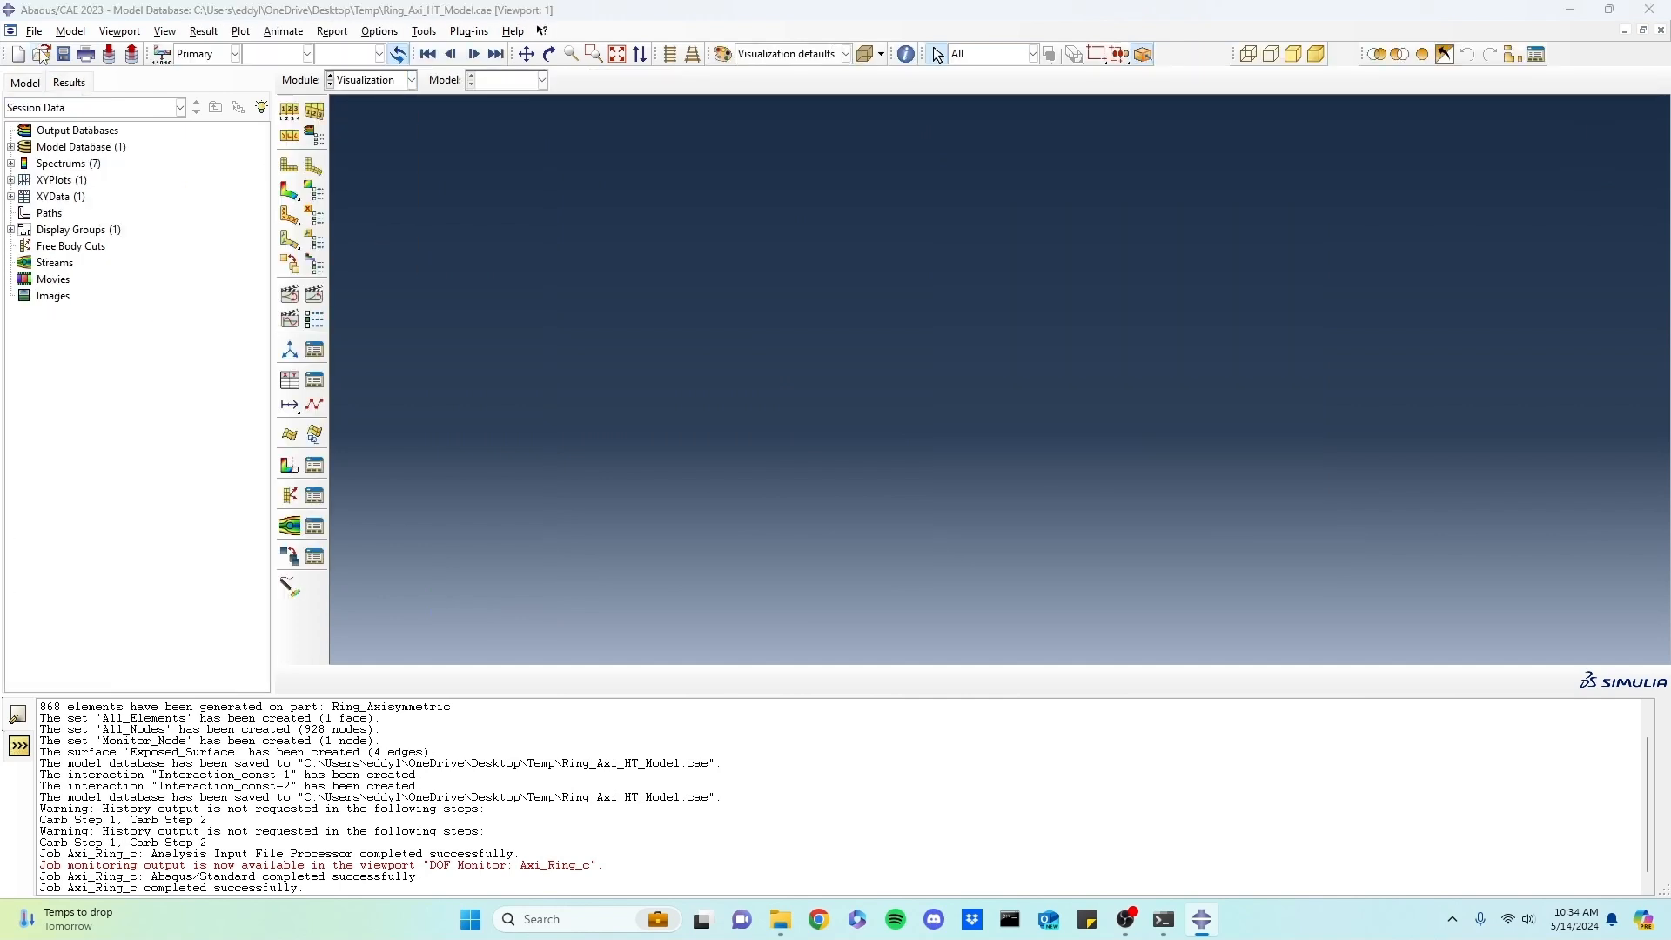
left_click(678, 390)
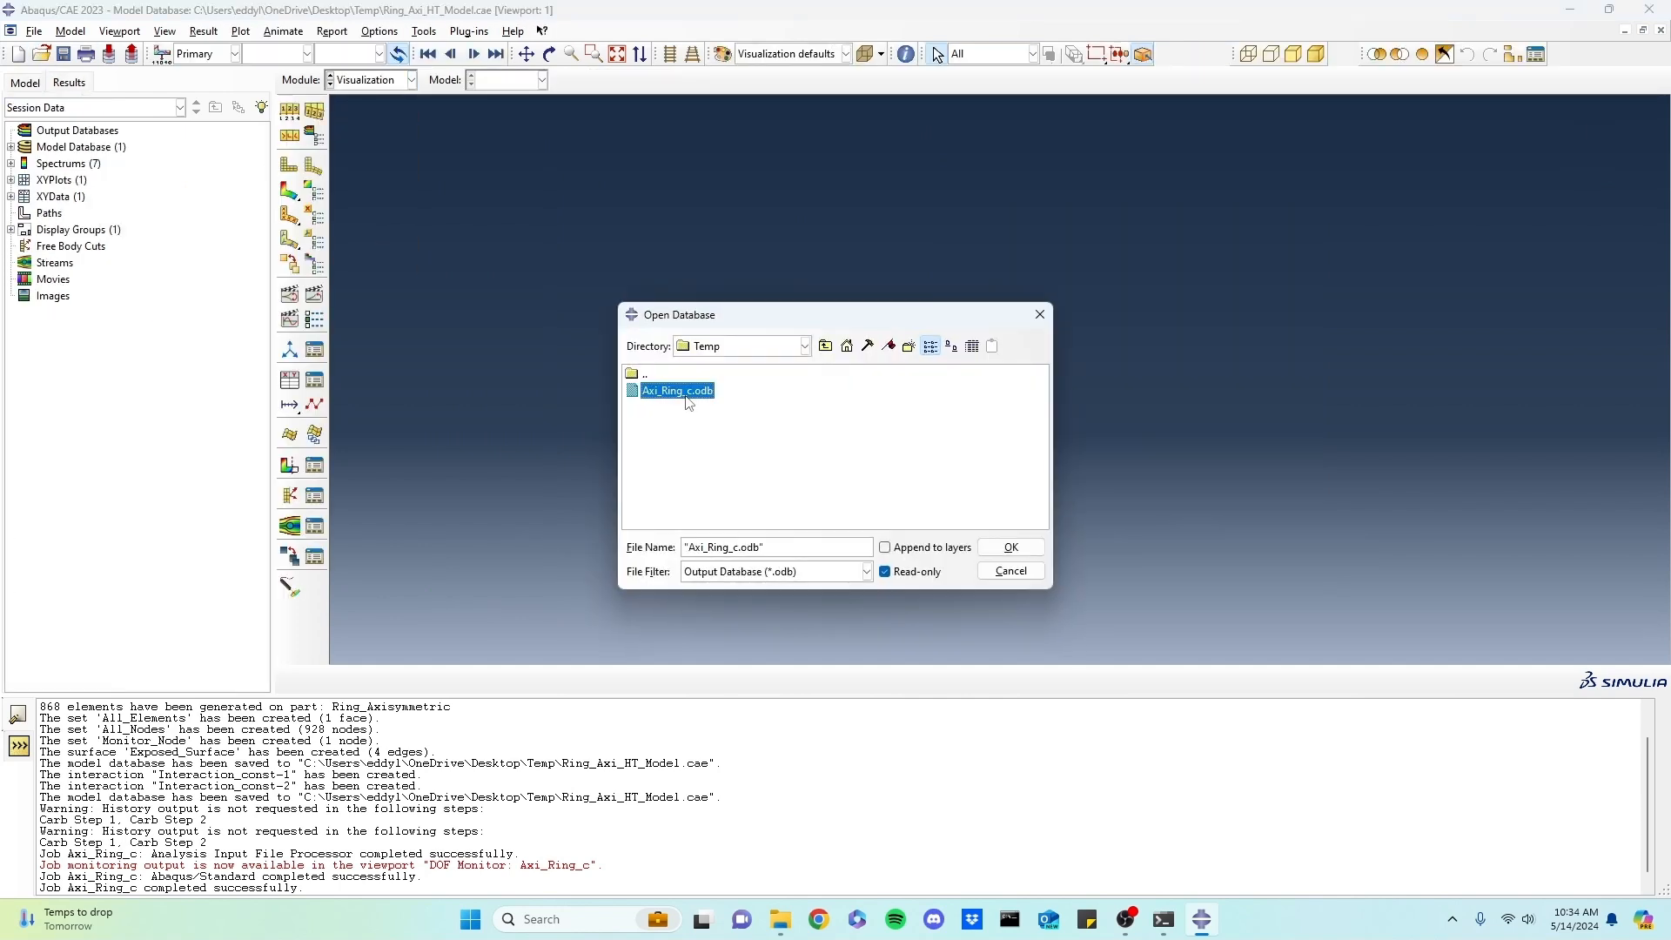
left_click(1034, 548)
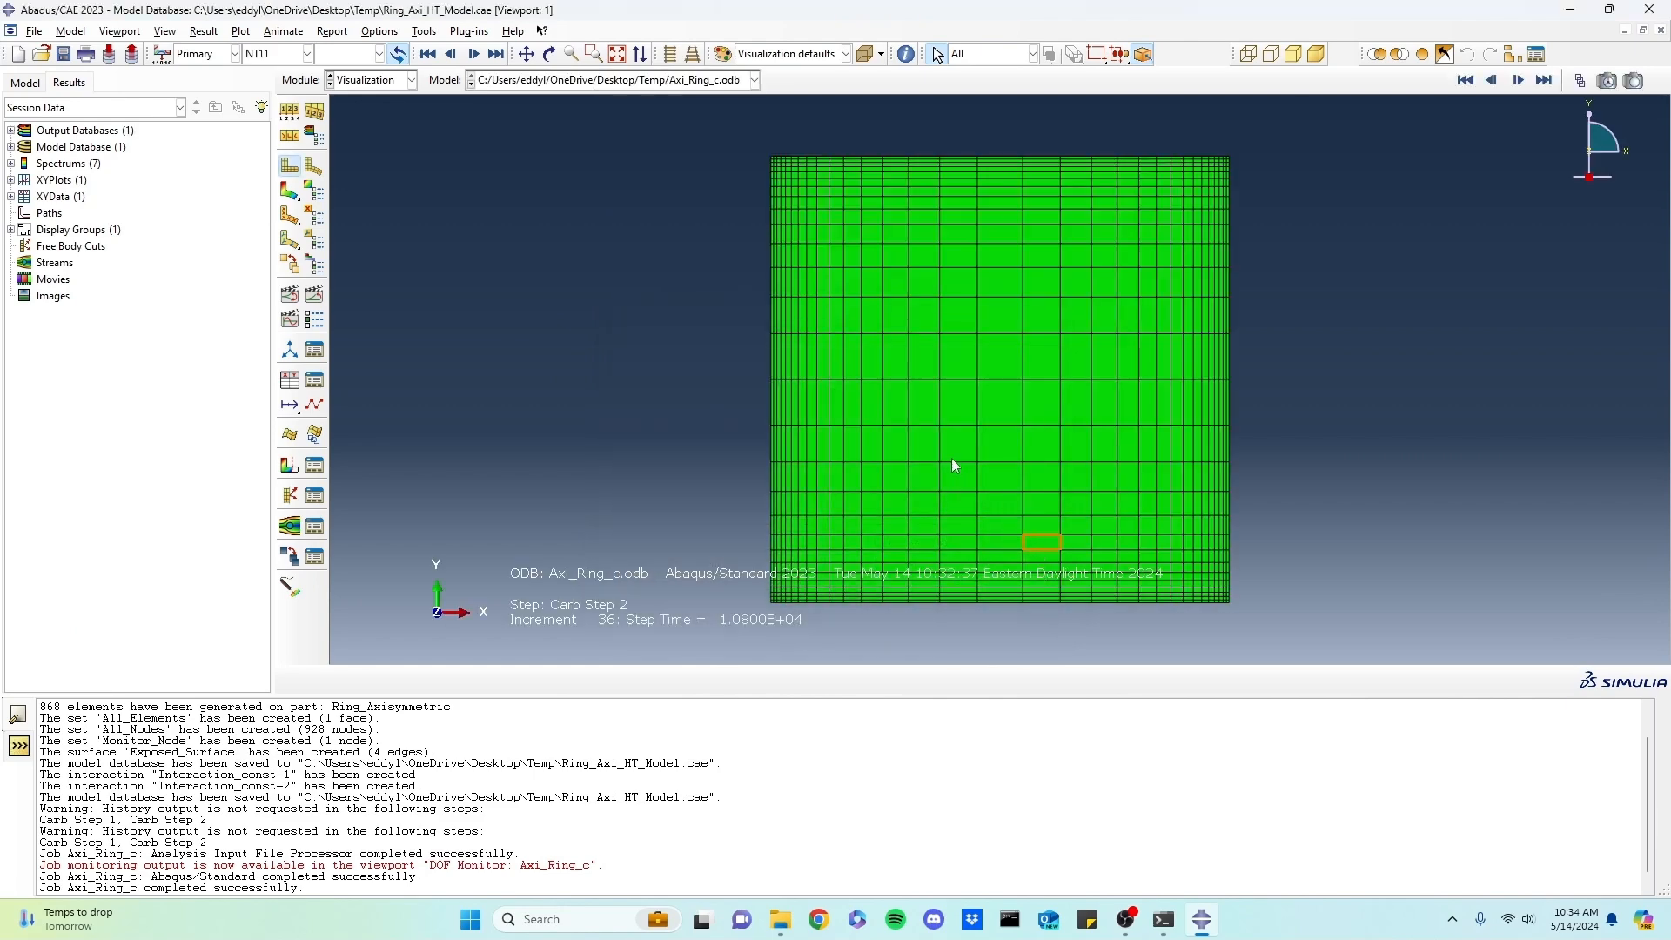
- Plot the NT11 carbon contours on the ring's cross-section for the final increment of Carb Step 2
middle_click_drag(959, 454, 945, 424, "ctrl+alt")
scroll(947, 416, "down", 3)
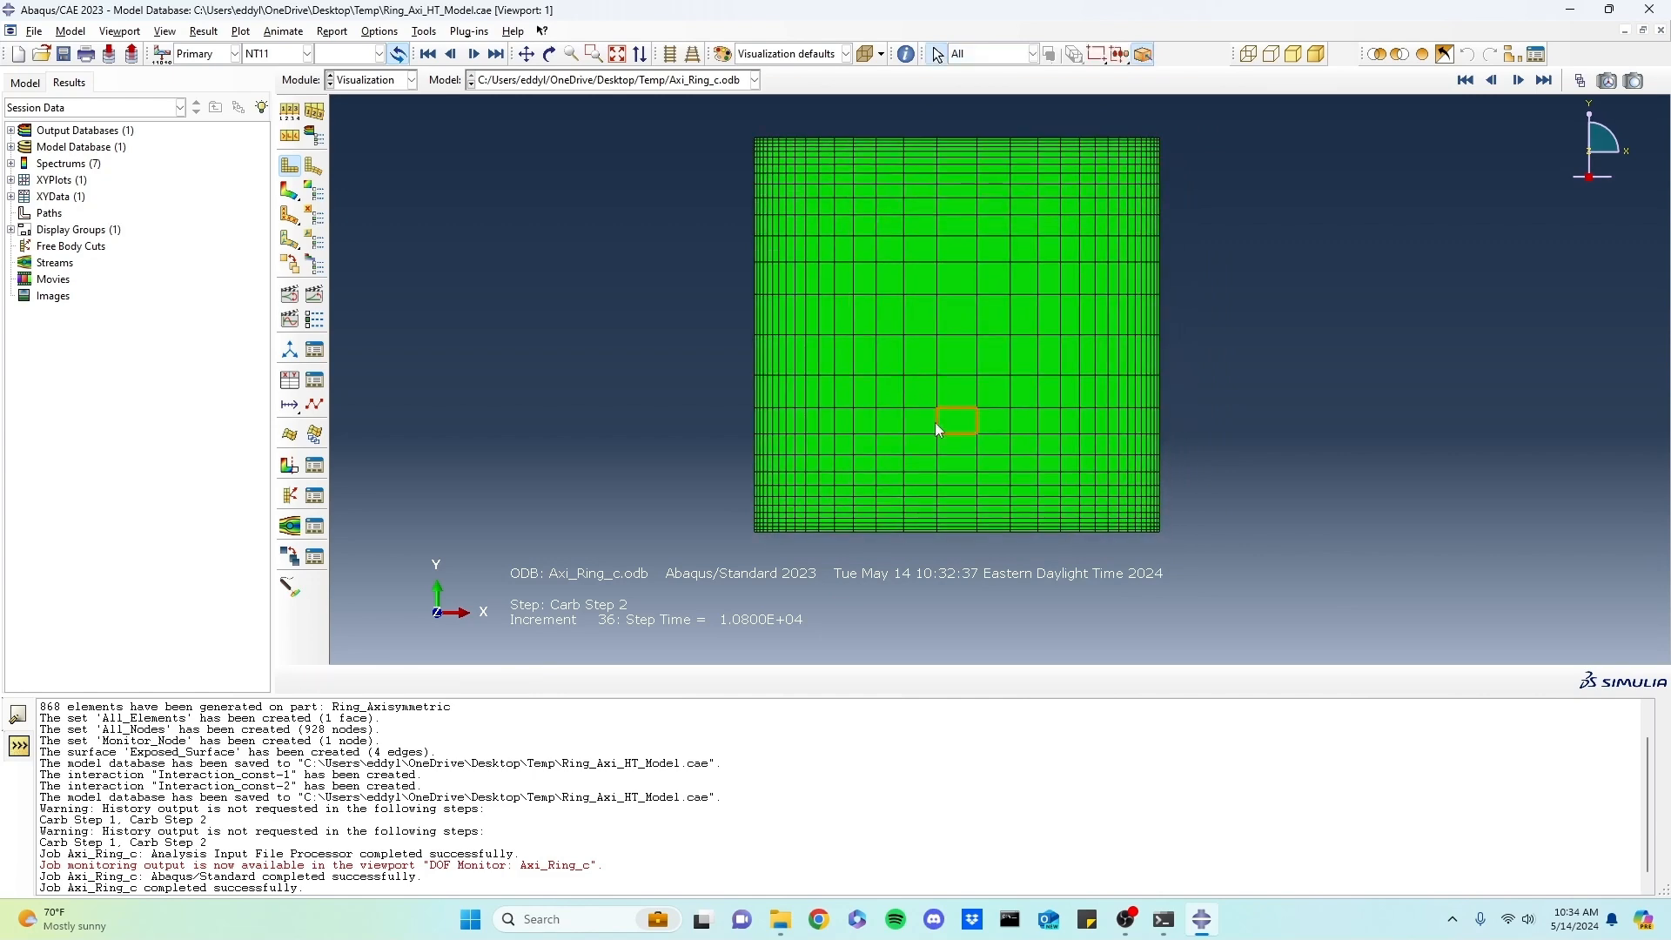
left_click(290, 190)
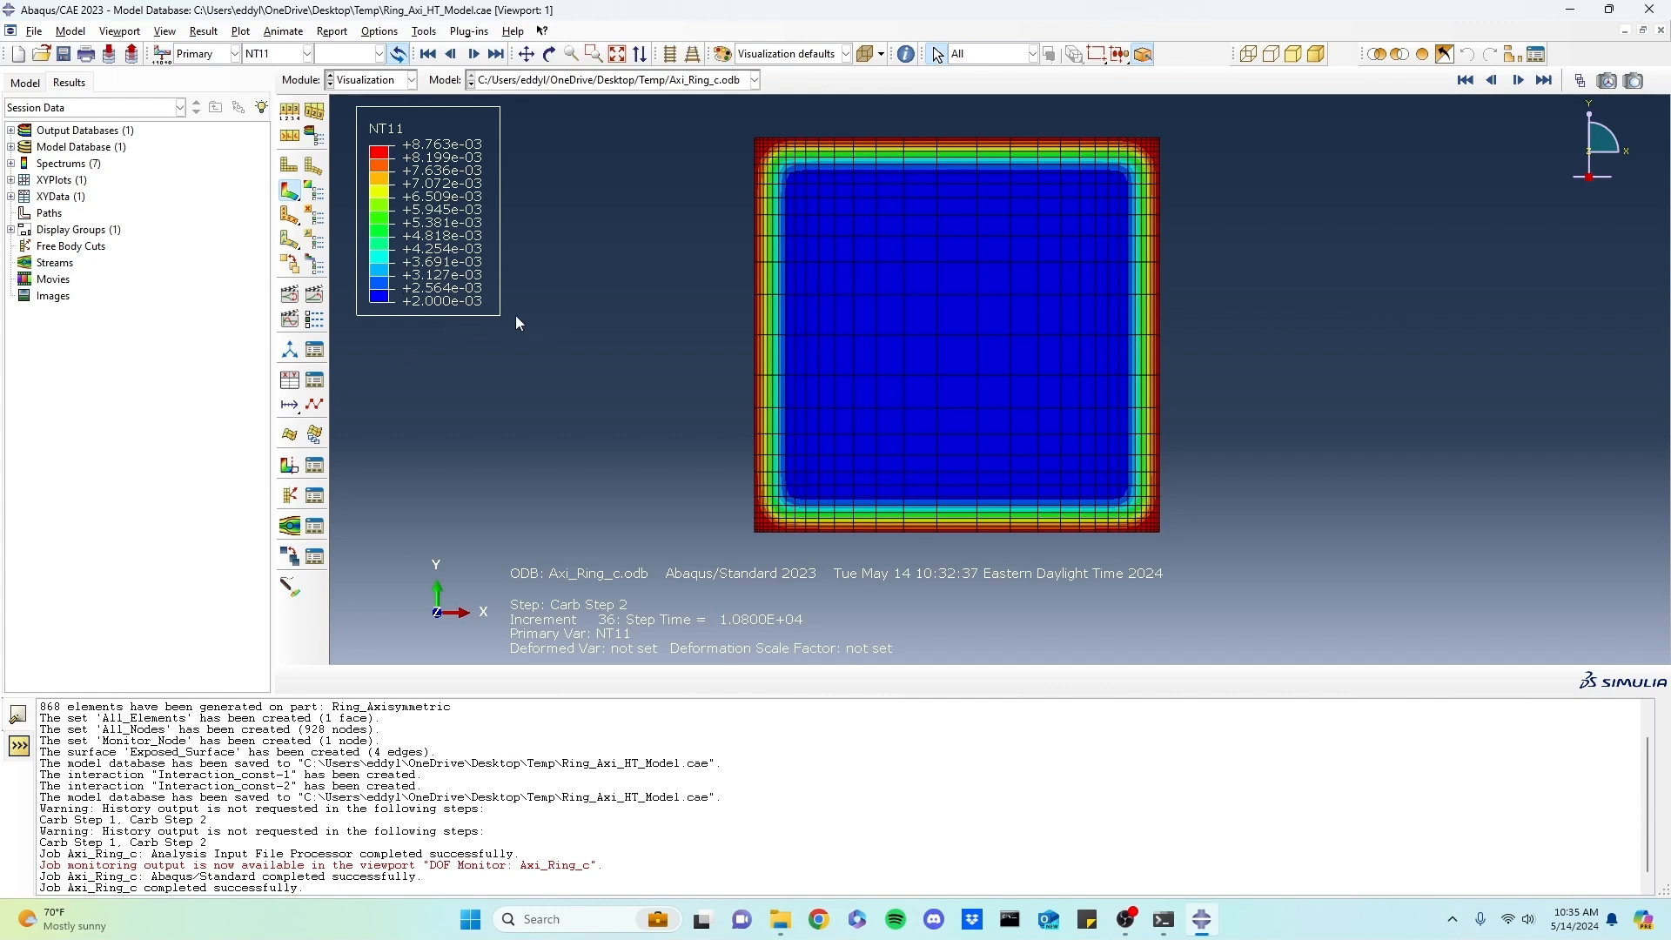
- Display the SDV_TEMPERATURE contours and go back from Carb Step 2 to the last frame of Carb Step 1 to check the temperature
left_click(296, 54)
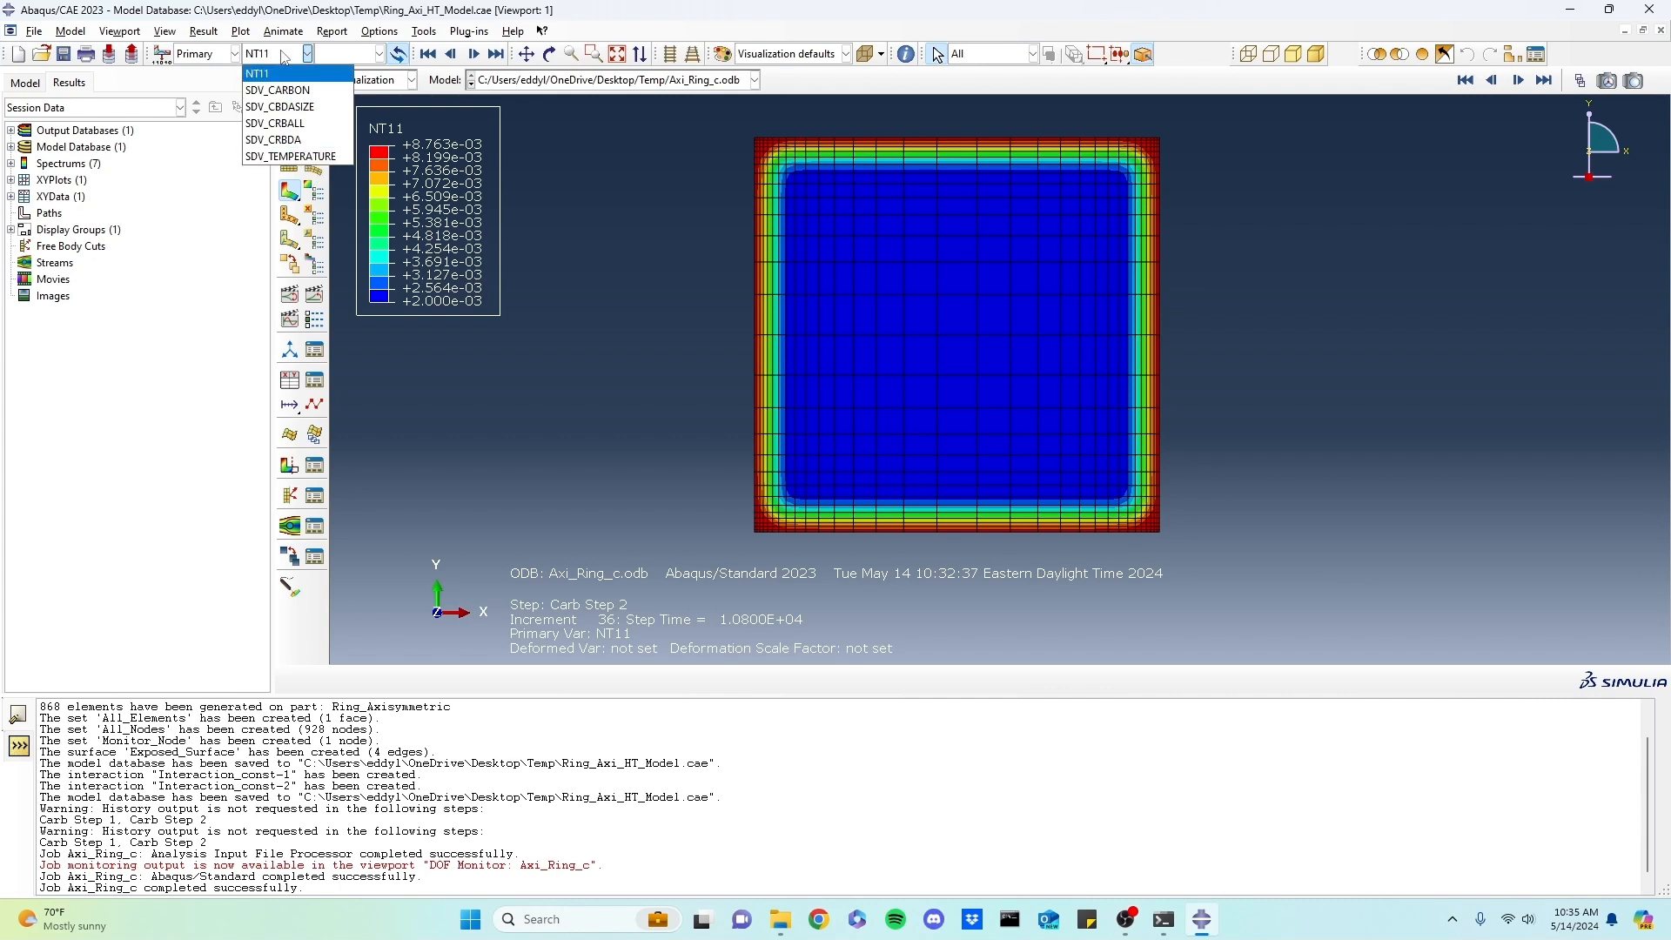
left_click(284, 55)
left_click(285, 56)
left_click(288, 157)
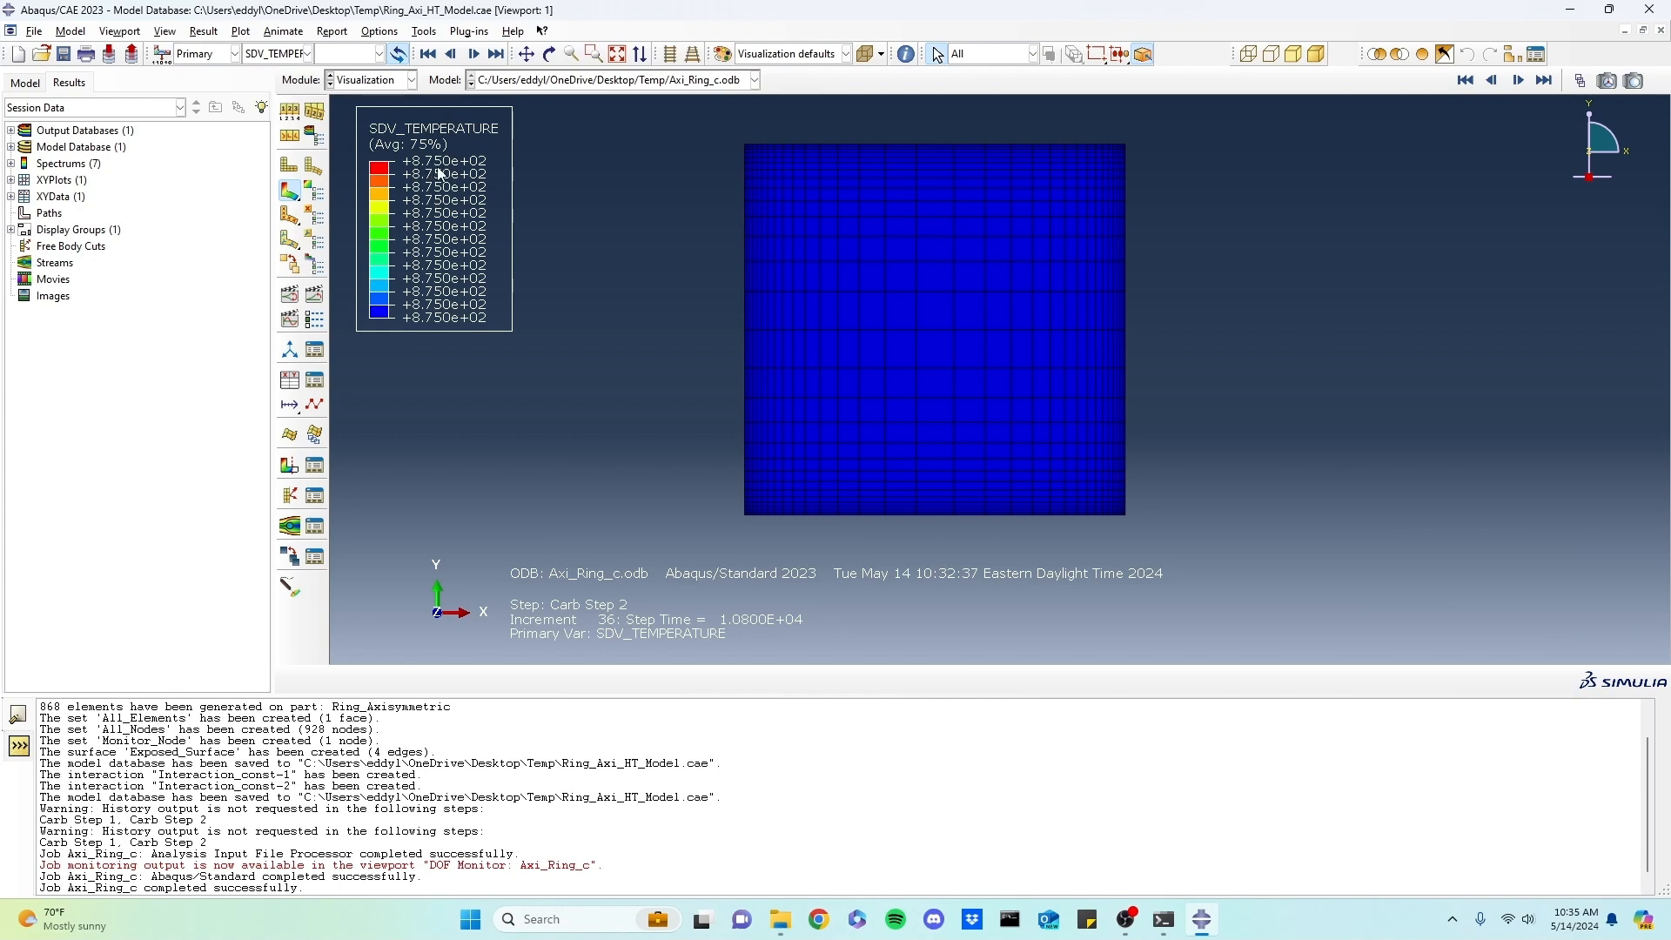
left_click(1465, 81)
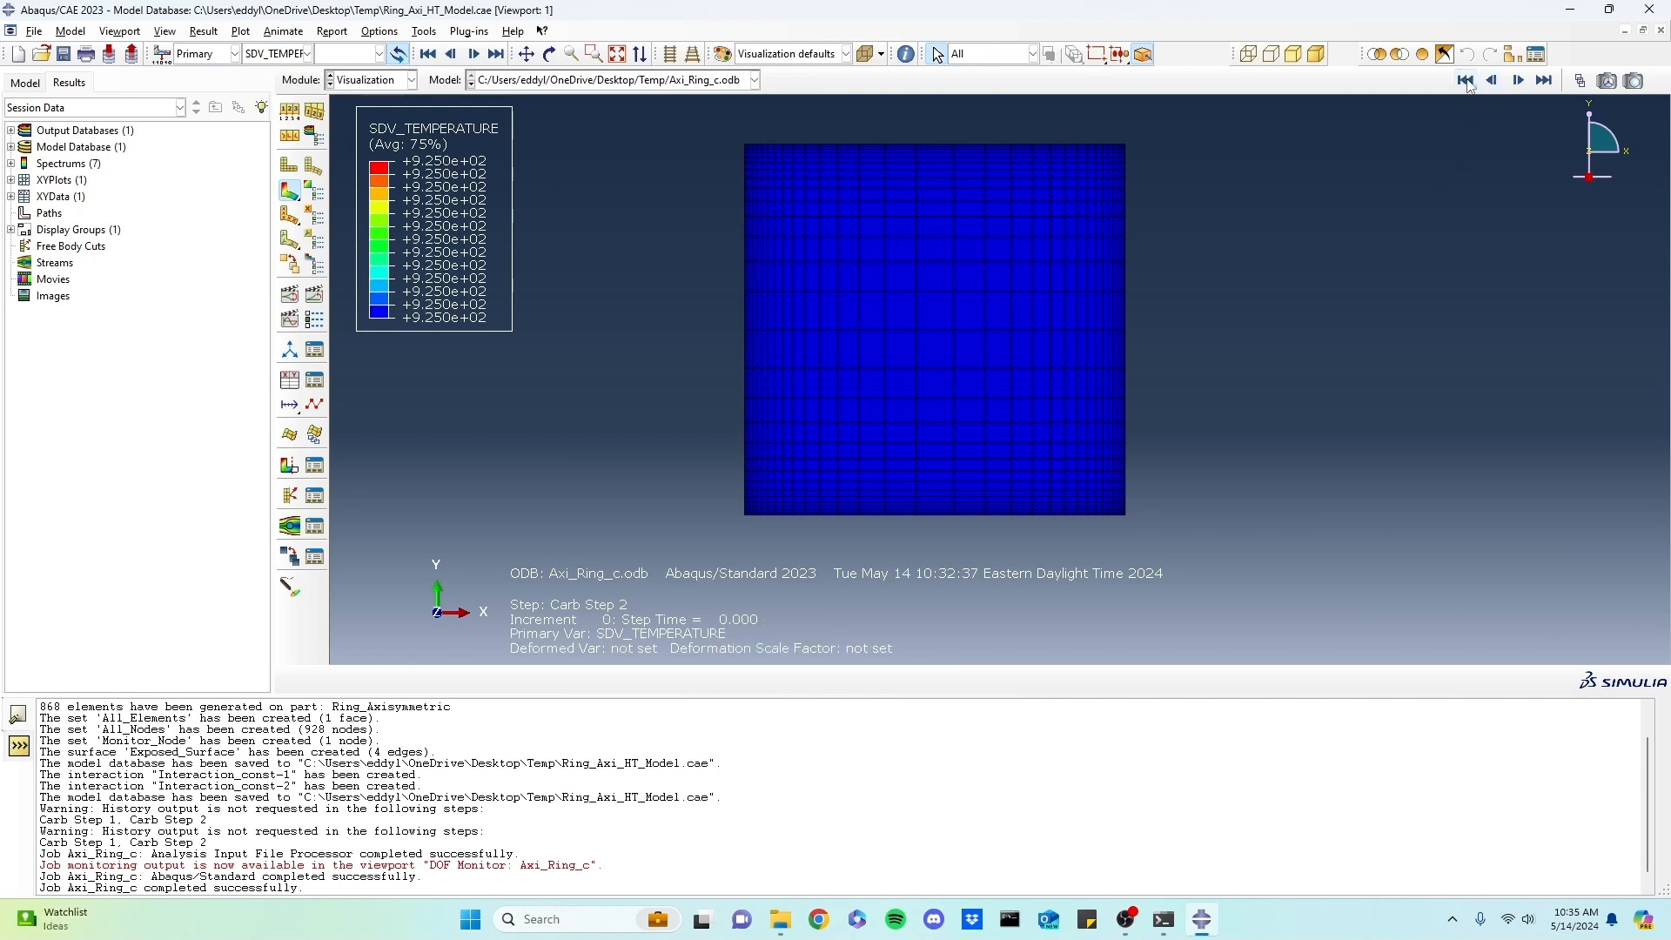
left_click(1492, 80)
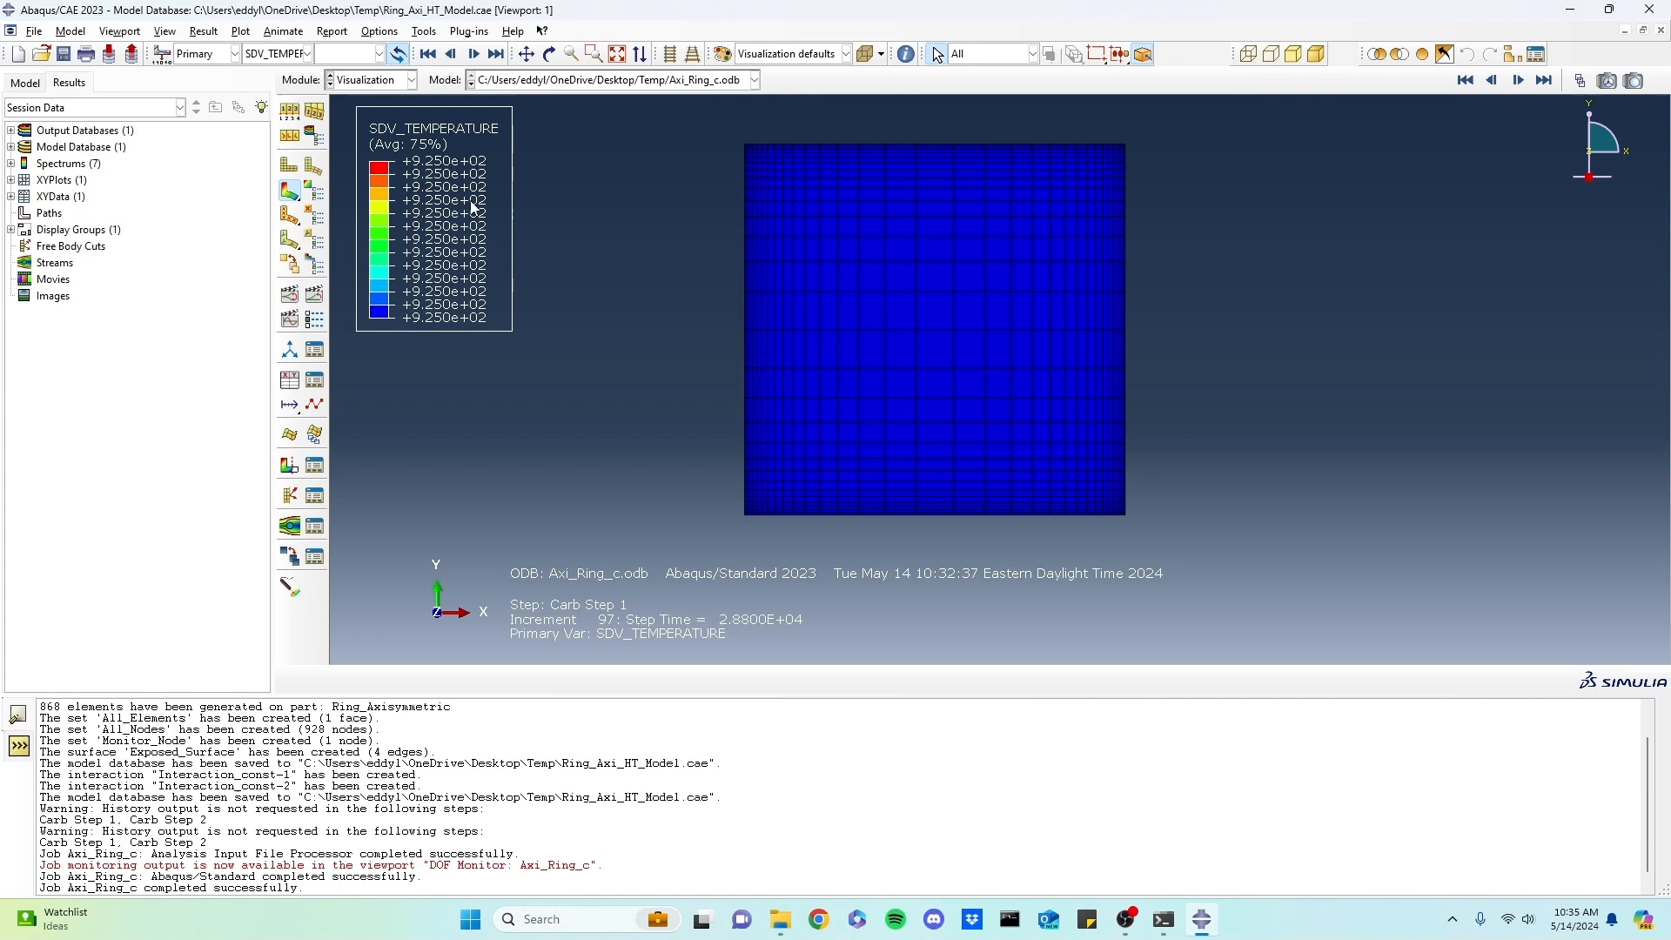